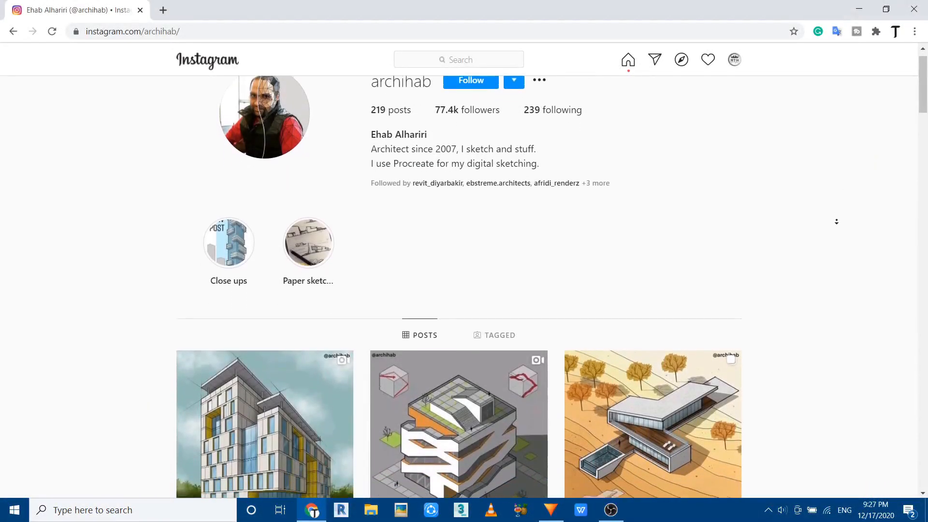
Look through the architectural sketches posted on the open Instagram profile for building design references.
scroll(837, 221, "down", 9)
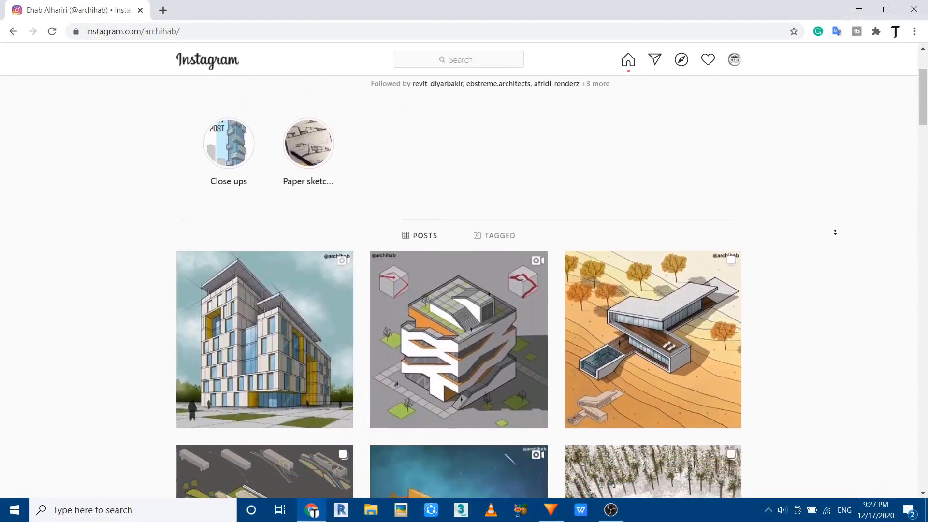
scroll(836, 233, "down", 10)
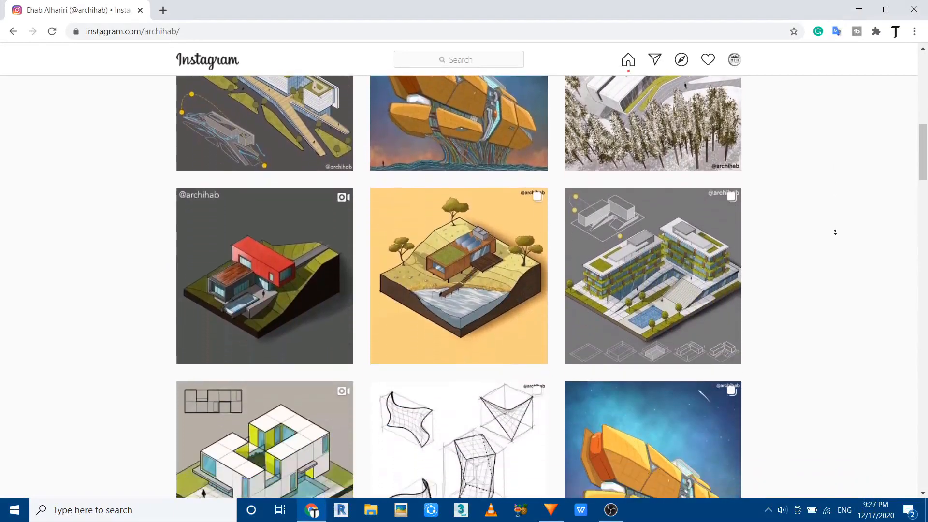
scroll(836, 232, "down", 10)
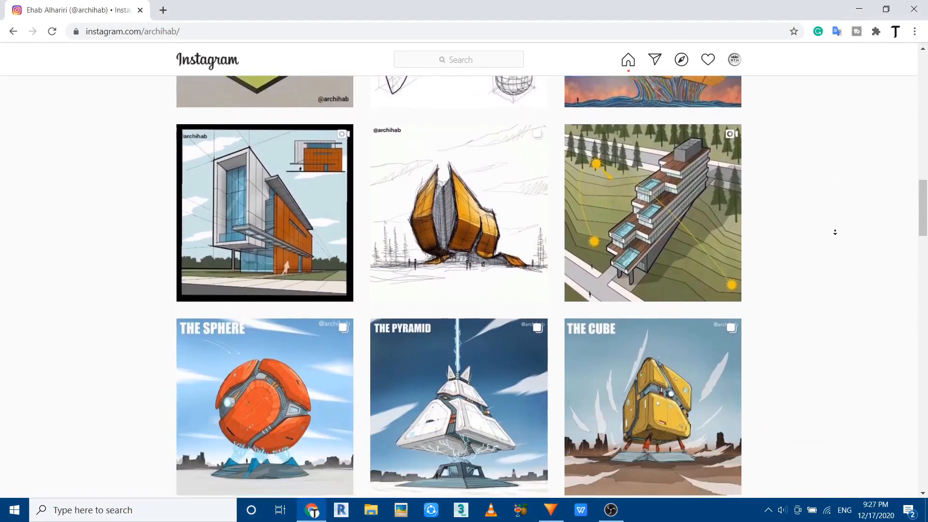
scroll(835, 233, "down", 5)
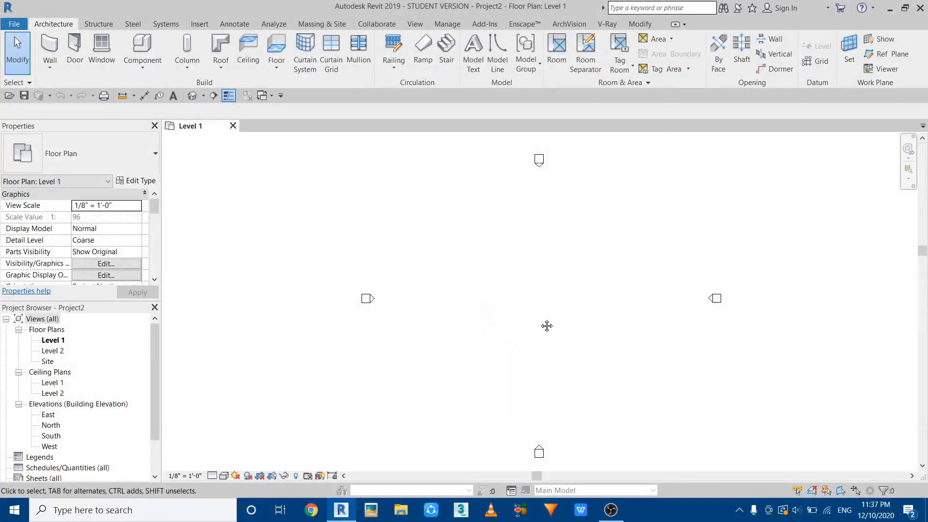
In Revit, draw a horizontal reference plane between the east and west elevation markers on the Level 1 floor plan.
middle_click_drag(547, 326, 476, 297)
scroll(494, 287, "up", 2)
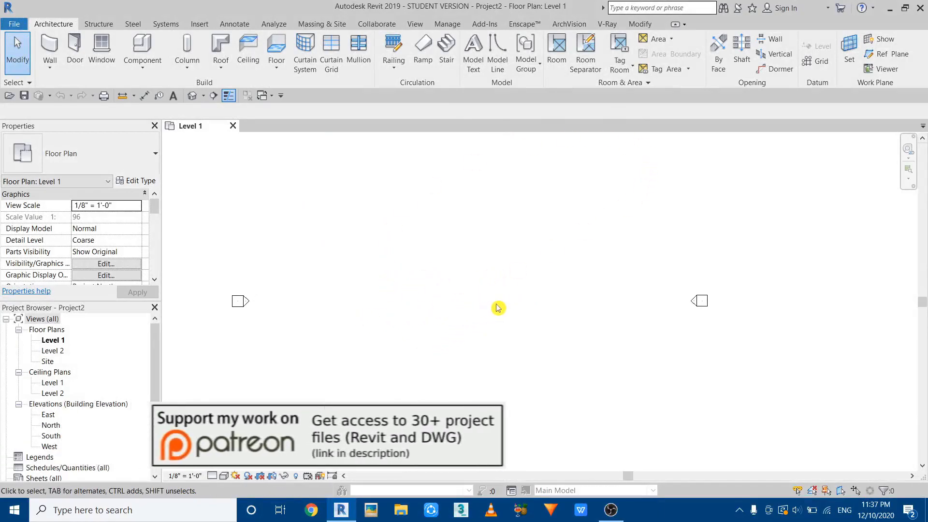
left_click(889, 54)
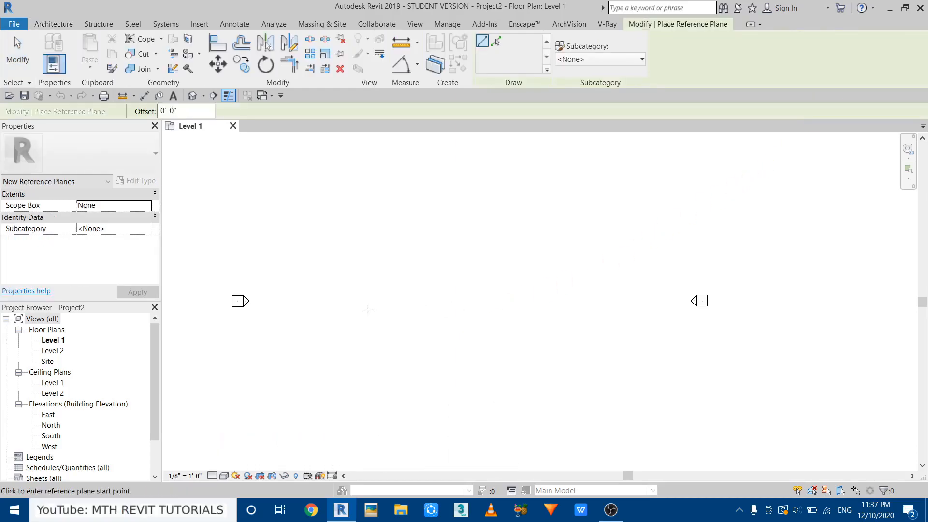
left_click(356, 305)
left_click(551, 306)
right_click(577, 261)
left_click(597, 265)
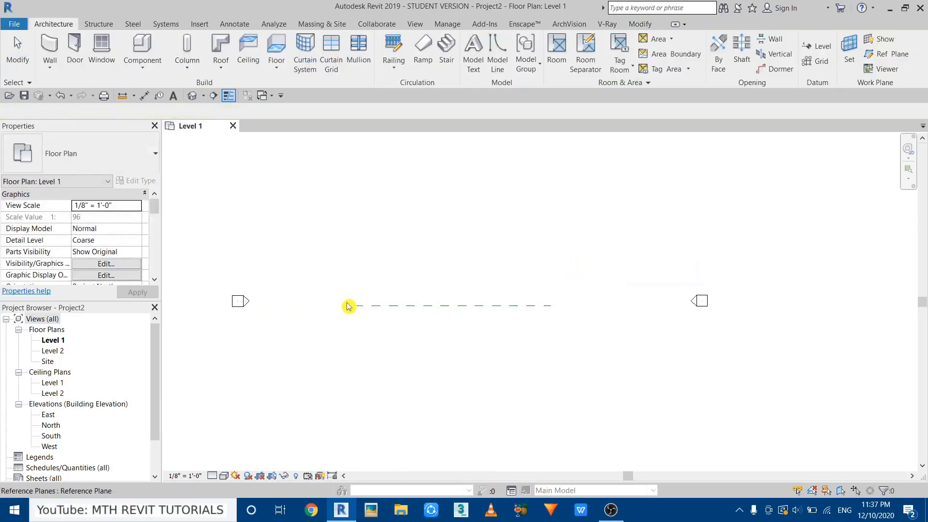
Name the new horizontal reference plane 1.
scroll(353, 306, "up", 3)
left_click(385, 320)
left_click(397, 316)
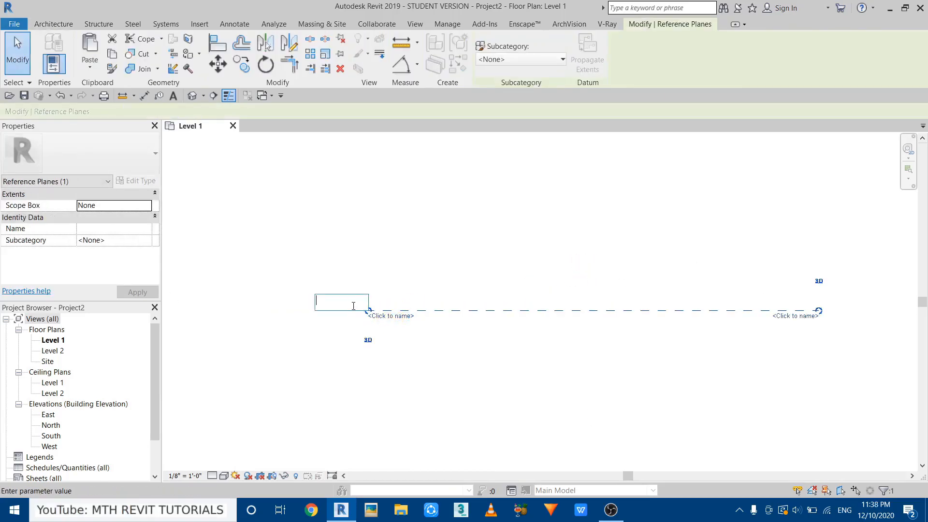
key("Return")
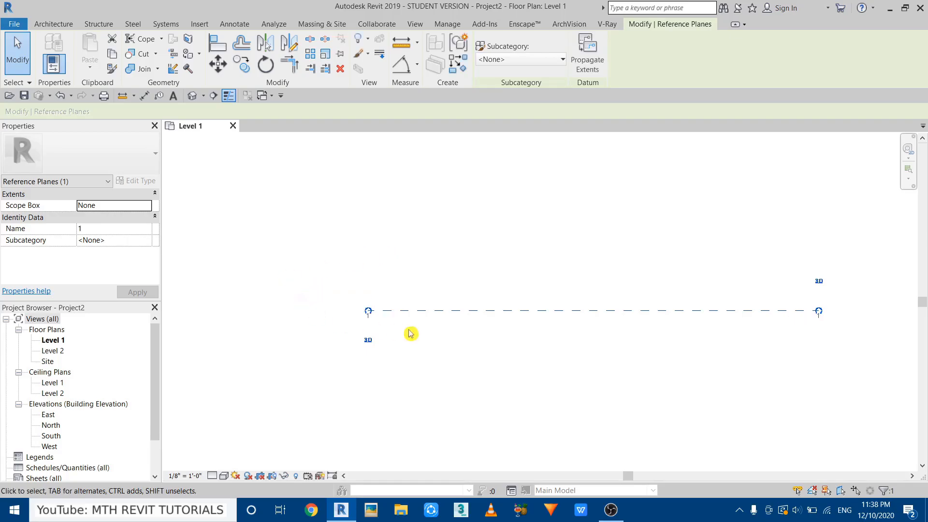
left_click(391, 336)
scroll(391, 336, "down", 3)
middle_click_drag(439, 320, 399, 293)
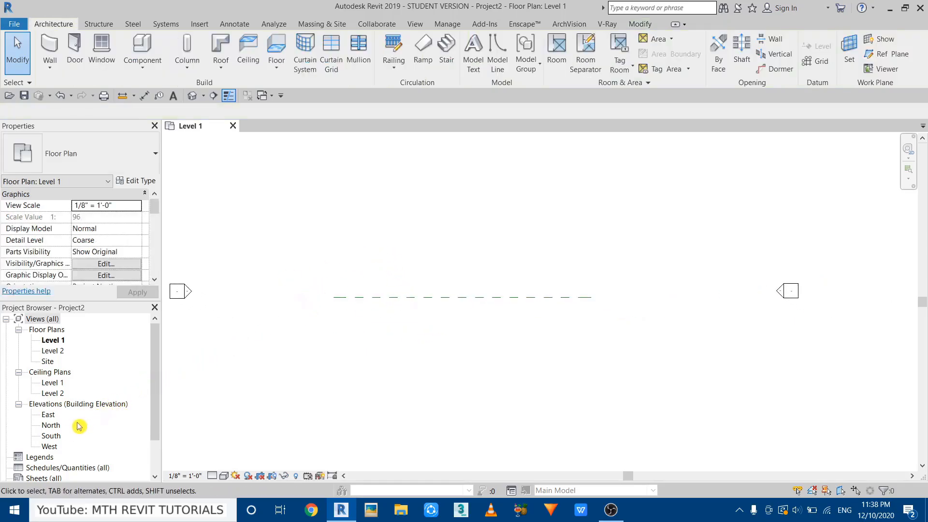
Open the South elevation view with both levels in sight.
double_click(51, 435)
scroll(367, 314, "down", 2)
middle_click_drag(379, 317, 331, 355)
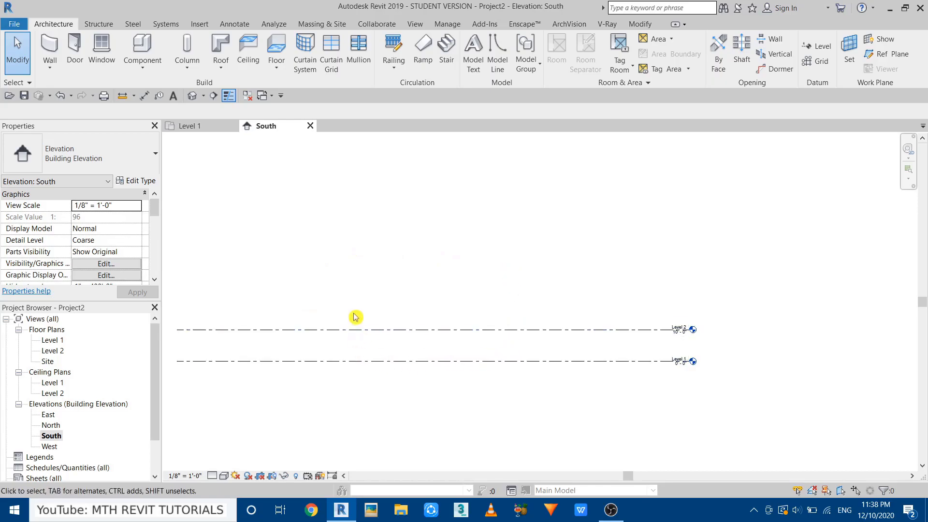
Start a Roof by Extrusion on the work plane Reference Plane : 1, with Level 2 as reference level and 0' 0" offset.
left_click(225, 69)
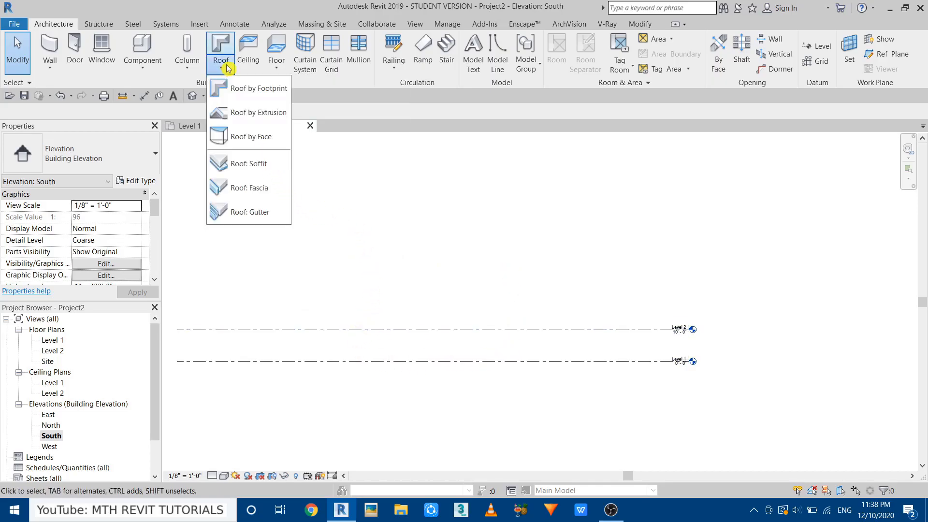
left_click(257, 116)
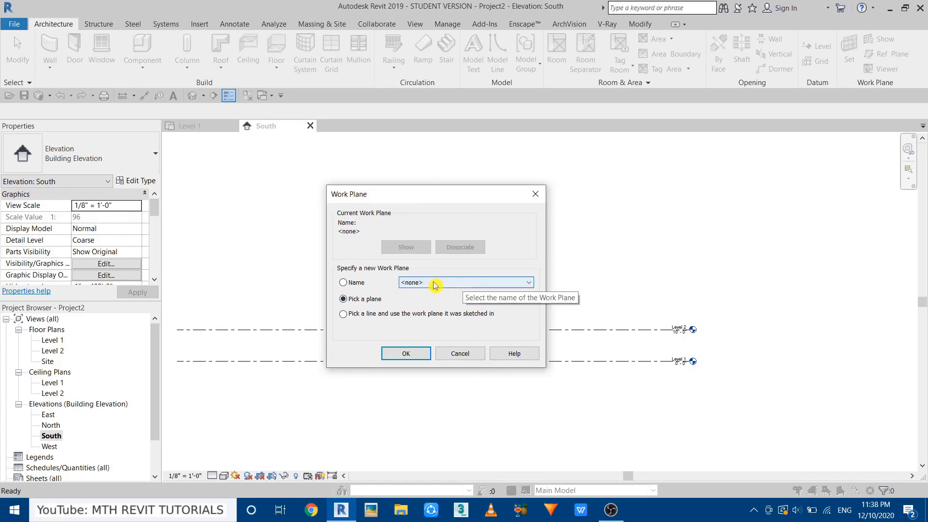
left_click(447, 282)
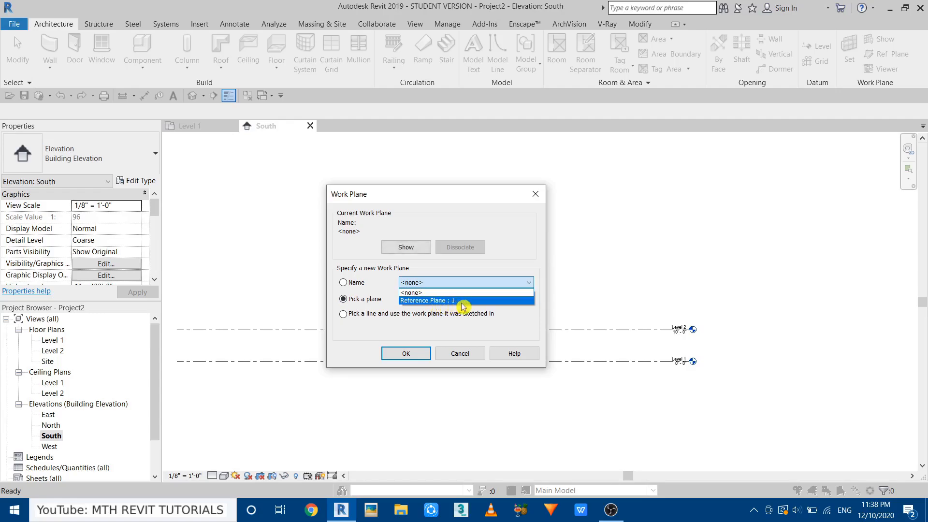
left_click(463, 301)
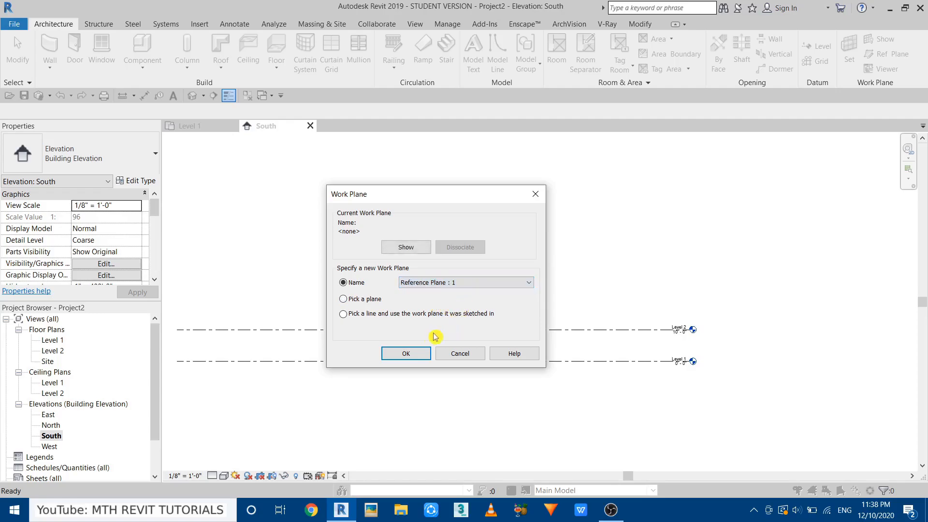
left_click(414, 353)
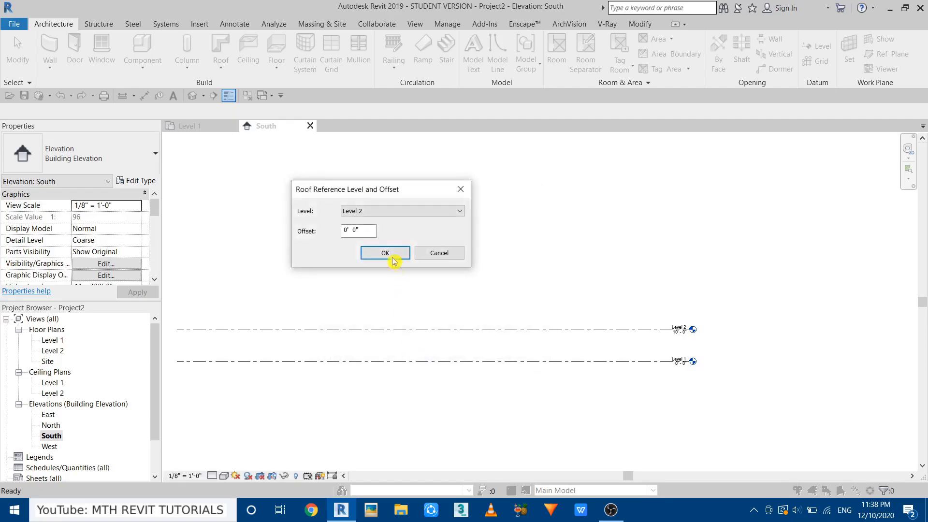
left_click_drag(373, 189, 471, 227)
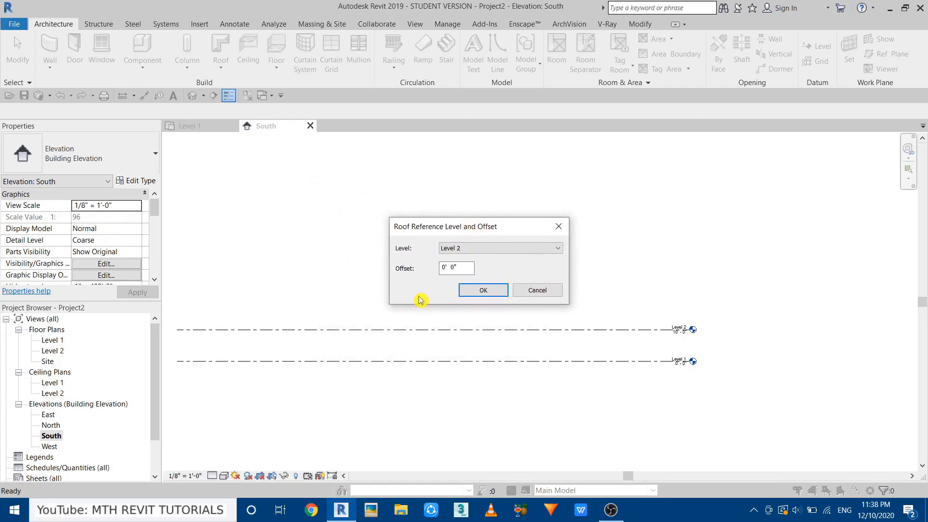
left_click(483, 291)
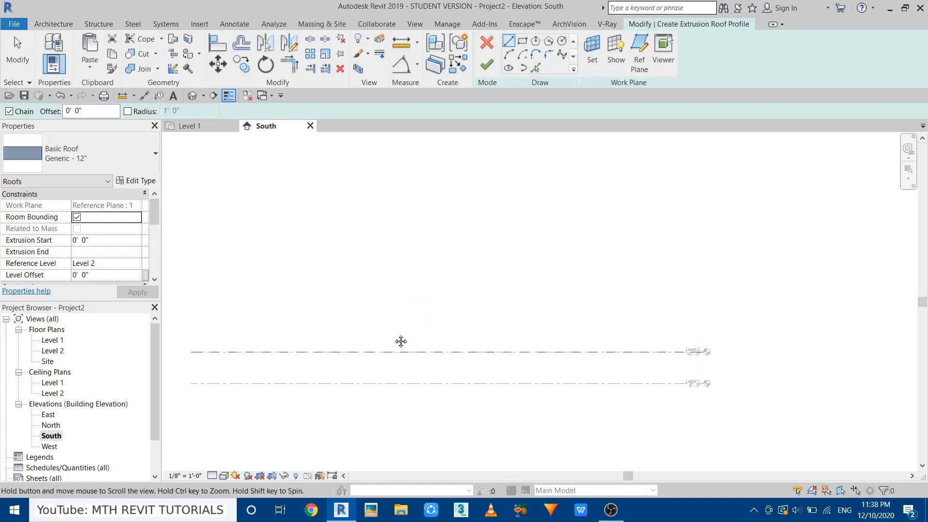
Sketch a rectangular roof profile about 43' wide and 20' 6" high, with its base on Level 2.
left_click(522, 43)
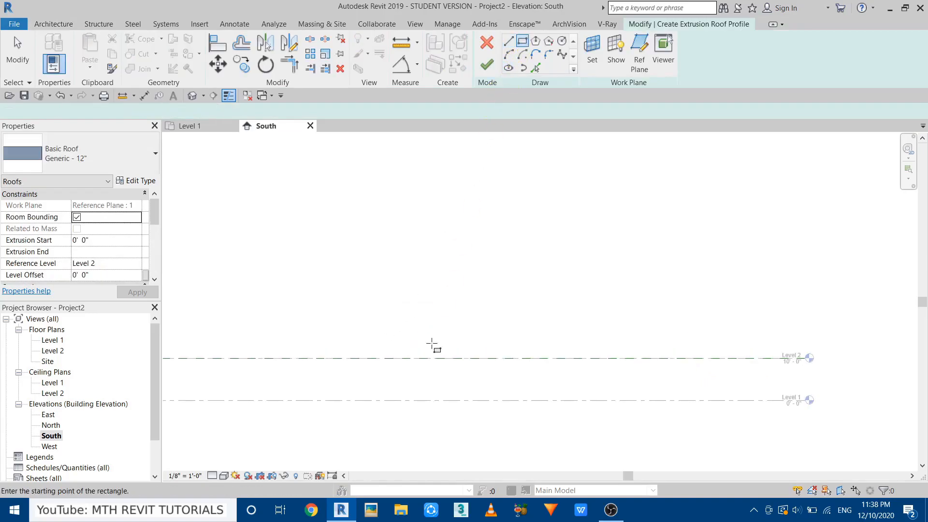
left_click(375, 359)
left_click(555, 271)
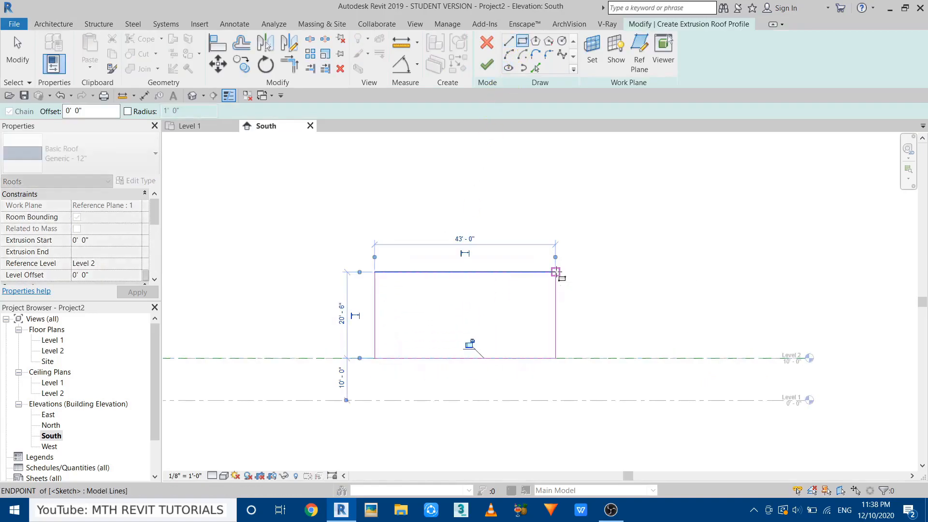
right_click(586, 255)
left_click(610, 261)
Set the rectangle's height to 20' by changing the distance of its upper edge from Level 2.
left_click(426, 272)
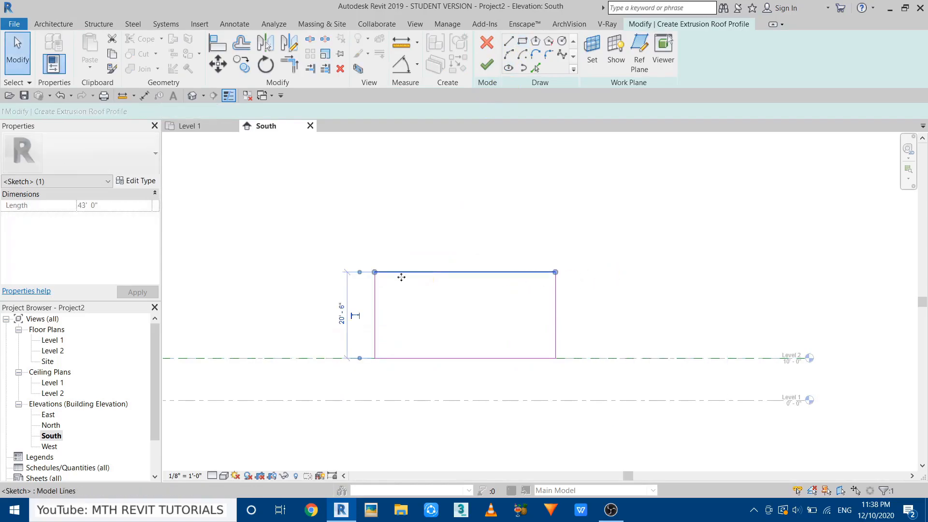
left_click(345, 315)
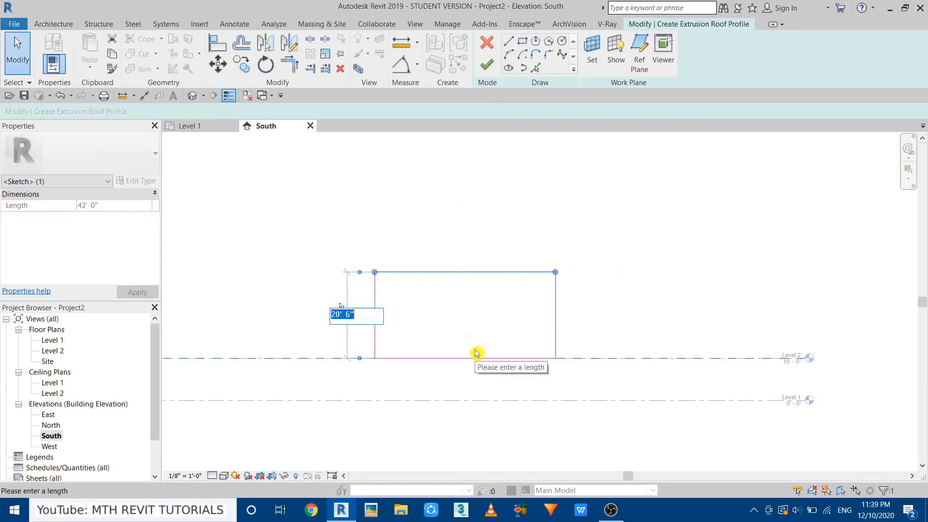
type("20")
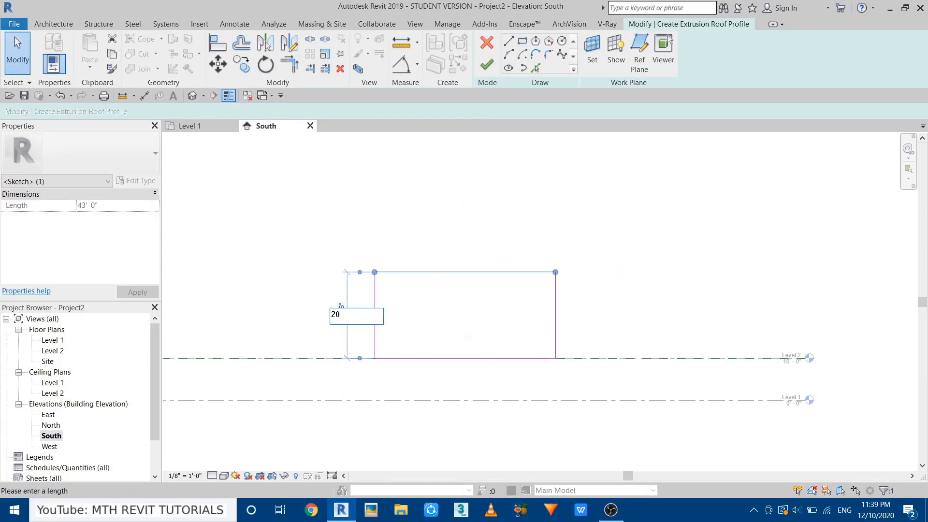
key("Return")
left_click(477, 354)
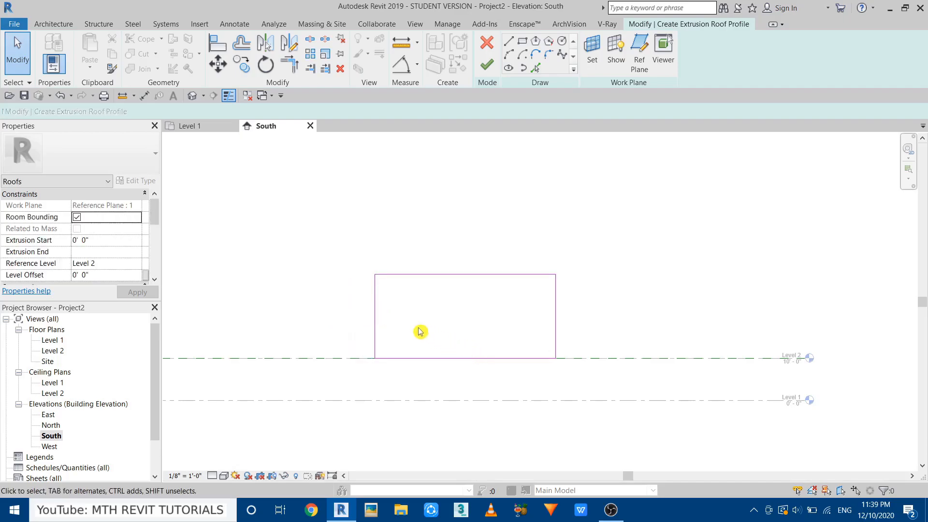
Try setting the rectangle's width to 45' from its left edge, and undo that change.
left_click(375, 324)
left_click(465, 377)
type("45")
key("Return")
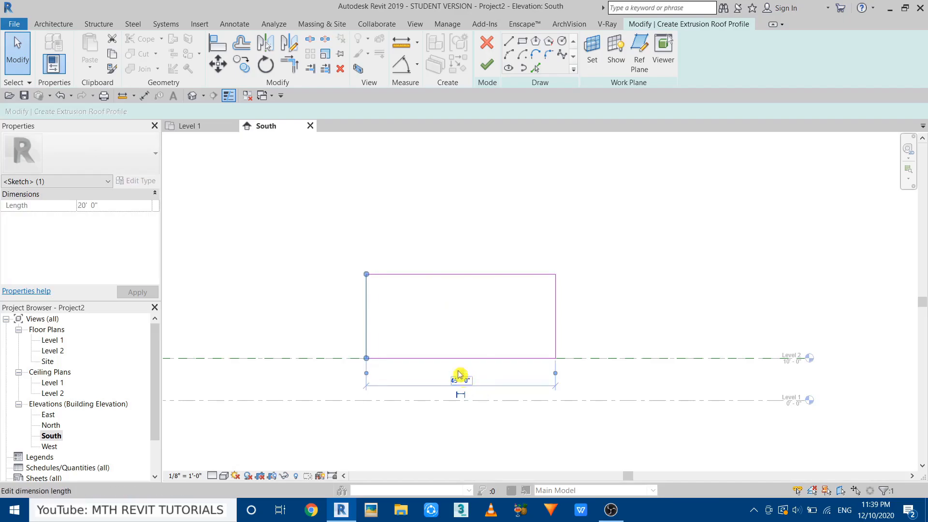
left_click(442, 305)
key("ctrl+z")
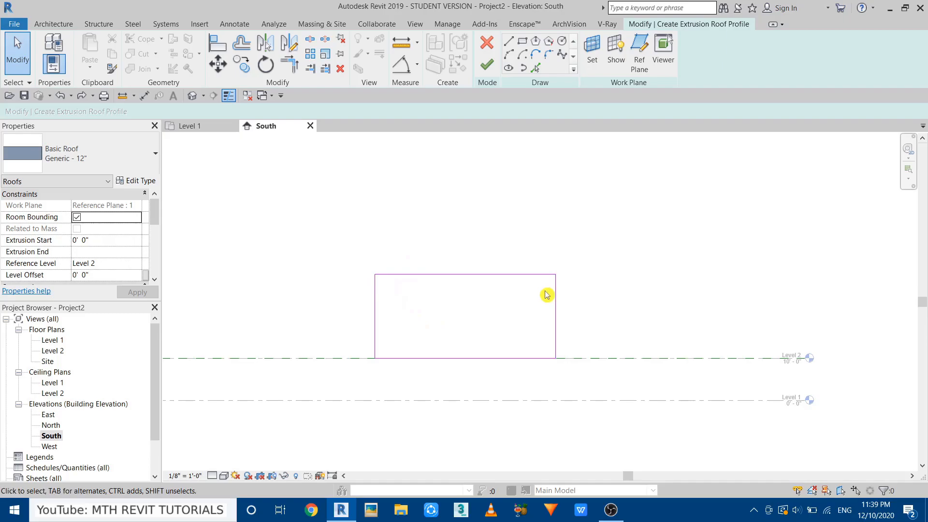
Round the rectangle's upper right corner using Fillet Arc with a fixed radius of 5'.
scroll(484, 198, "up", 2)
middle_click_drag(454, 261, 500, 242)
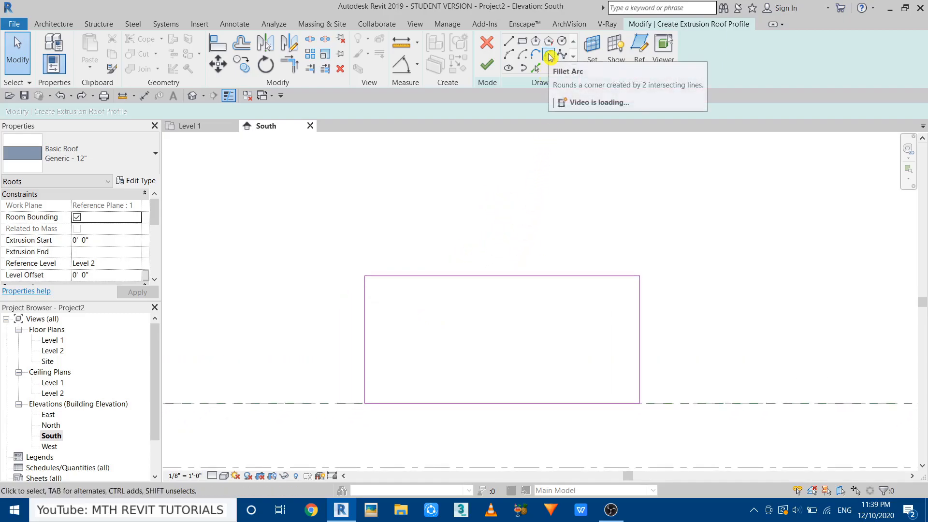
left_click(550, 57)
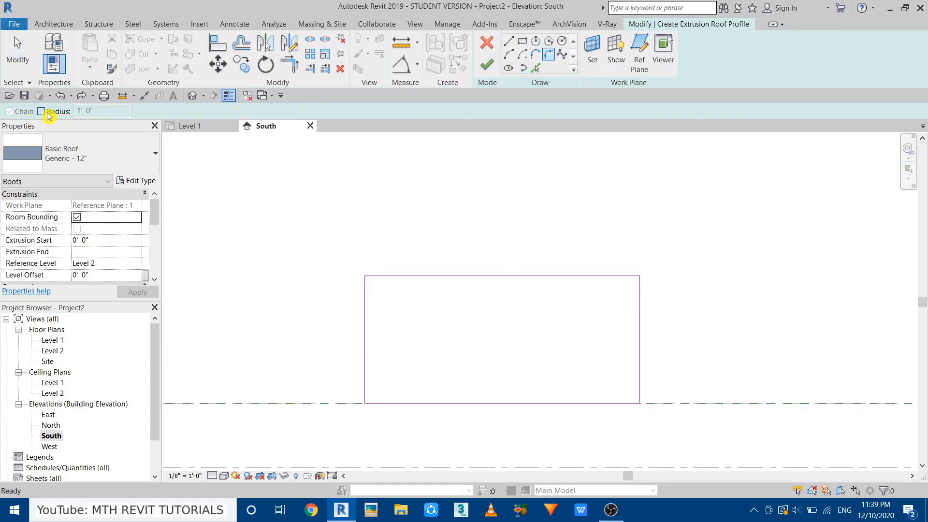
left_click(41, 111)
left_click(88, 112)
type("5'")
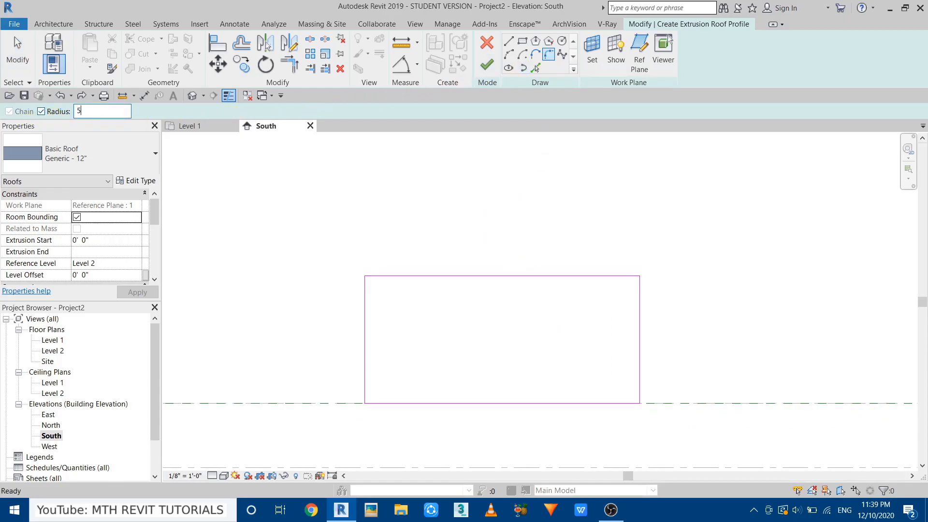
left_click(561, 277)
left_click(638, 311)
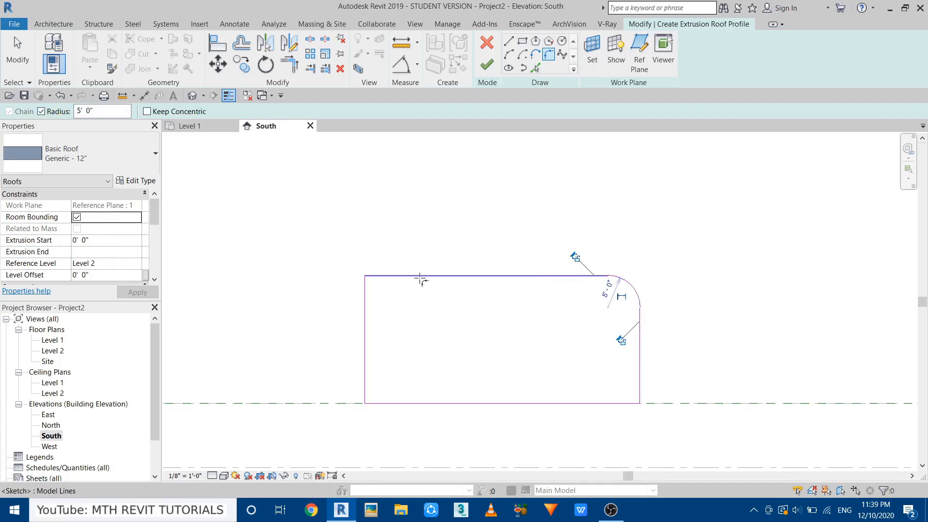
Round the rectangle's upper left, lower left and lower right corners with the same 5' fillet radius.
scroll(387, 285, "up", 1)
left_click(341, 294)
left_click(381, 261)
scroll(338, 291, "down", 2)
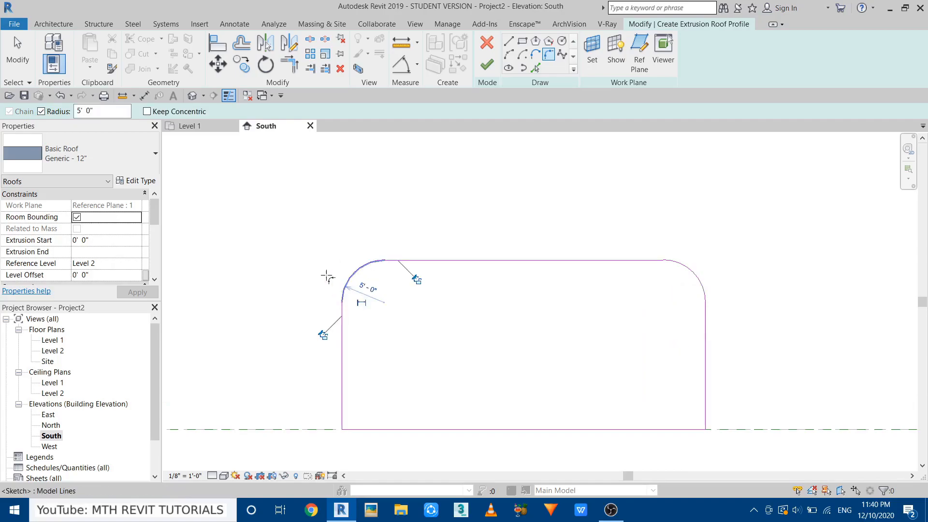
scroll(348, 368, "up", 1)
left_click(333, 370)
left_click(361, 390)
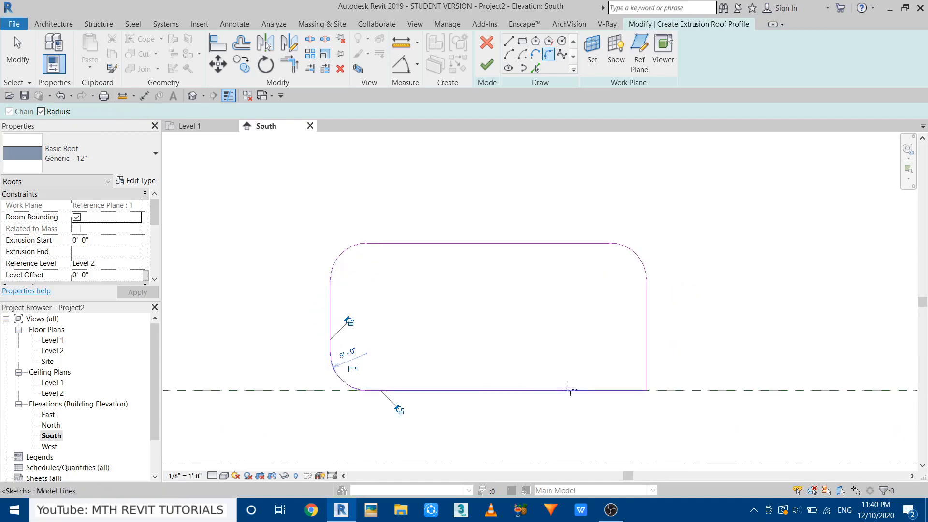
left_click(647, 364)
left_click(601, 389)
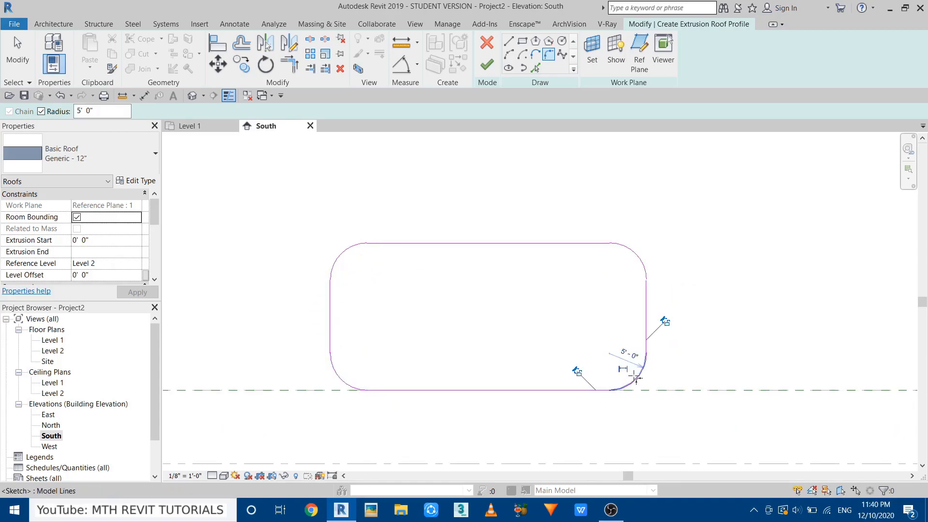
key("Escape")
key("Escape")
Try to finish the roof sketch with the closed rounded rectangle as its profile.
scroll(473, 342, "down", 2)
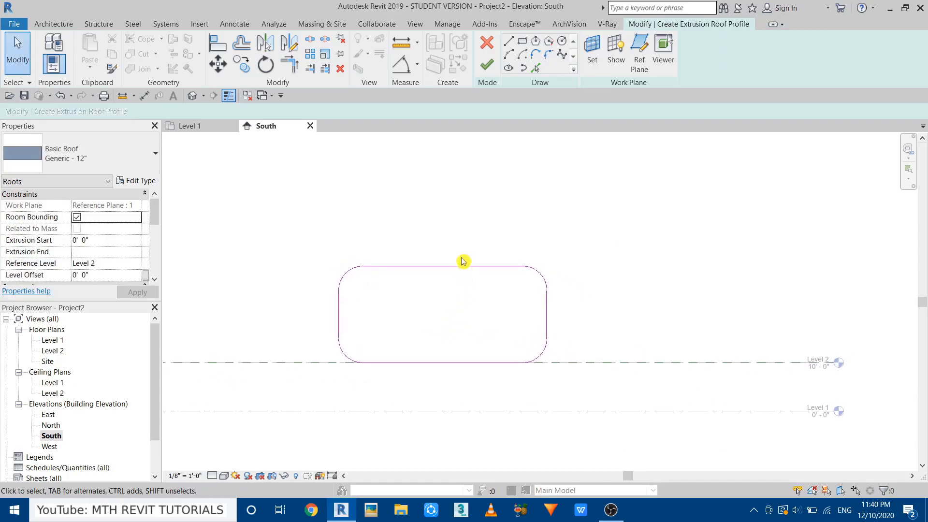
left_click(487, 65)
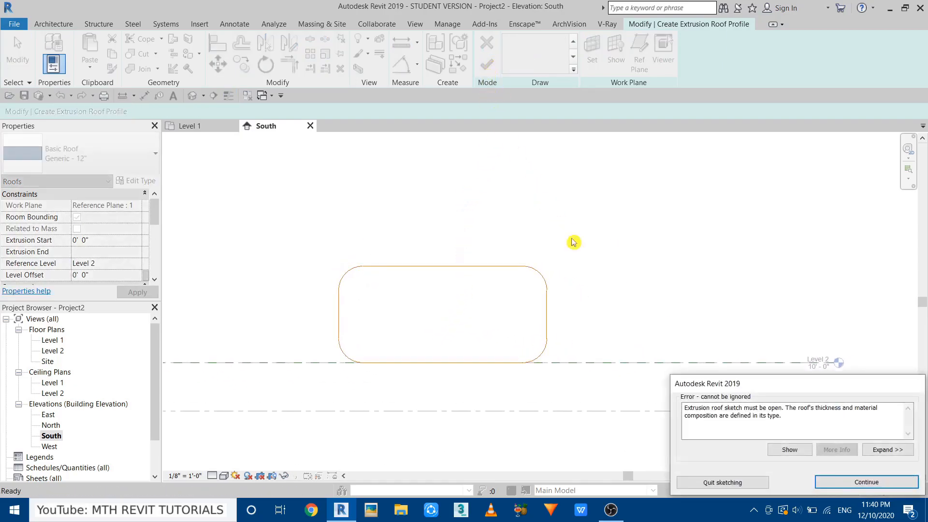
left_click_drag(685, 409, 700, 409)
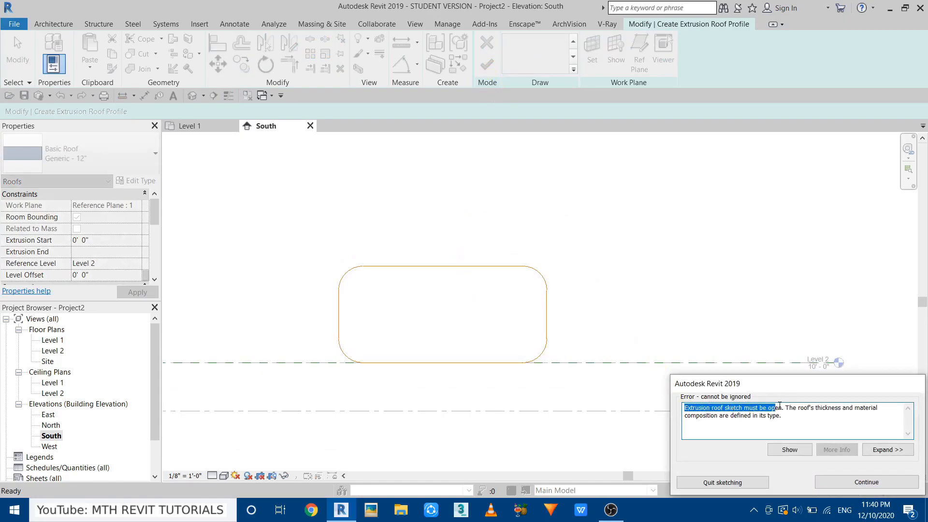
left_click(863, 478)
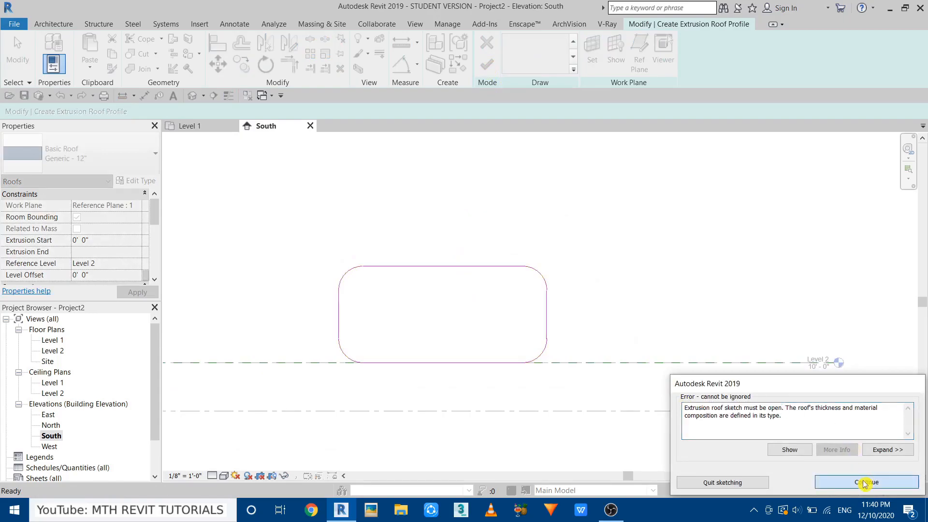
Delete the rounded rectangle's lower edge so the profile is open, and finish the roof sketch.
scroll(391, 377, "up", 3)
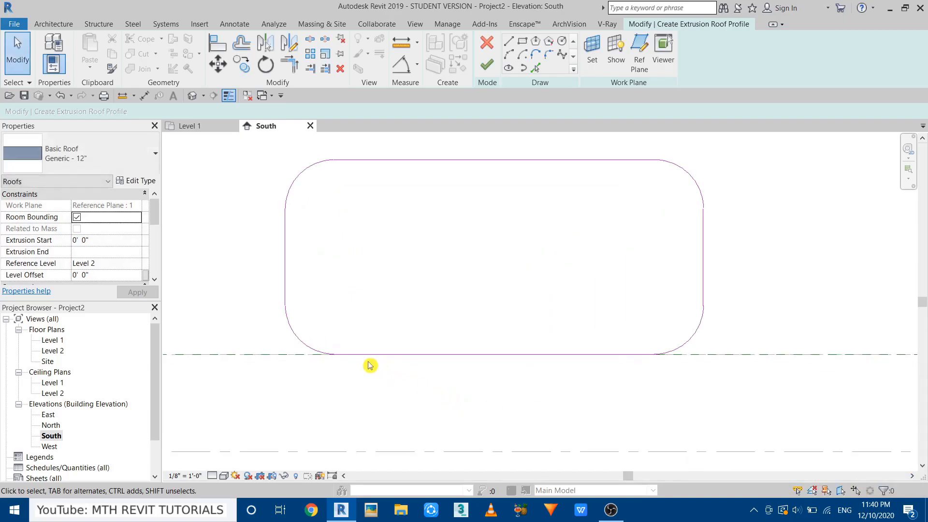
left_click(406, 355)
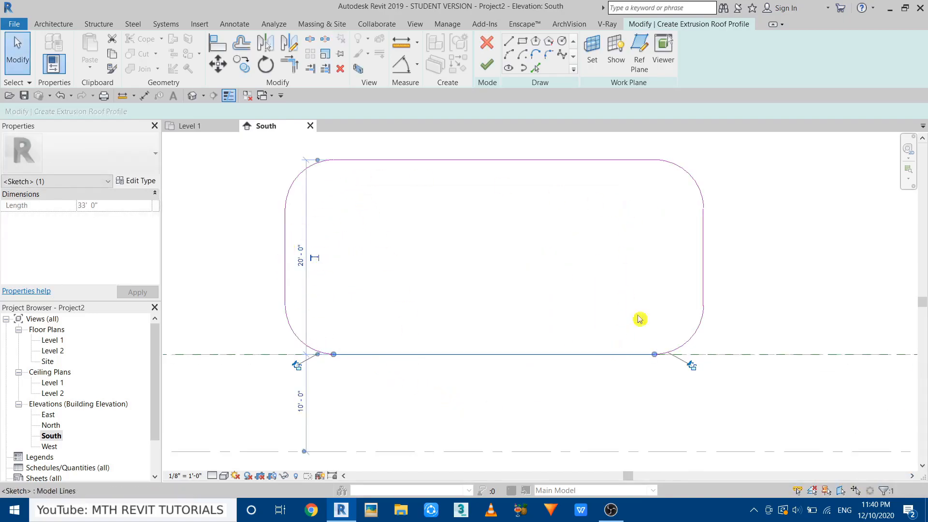
left_click(341, 68)
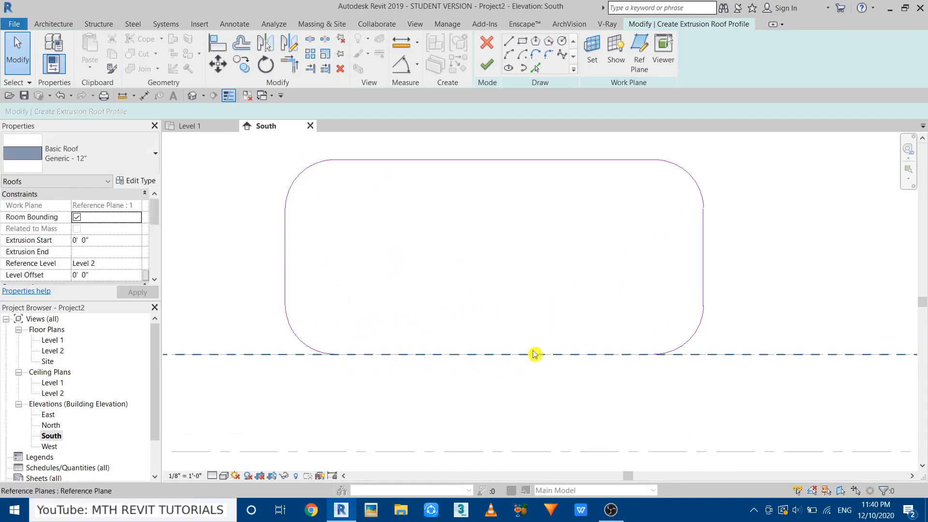
left_click(487, 65)
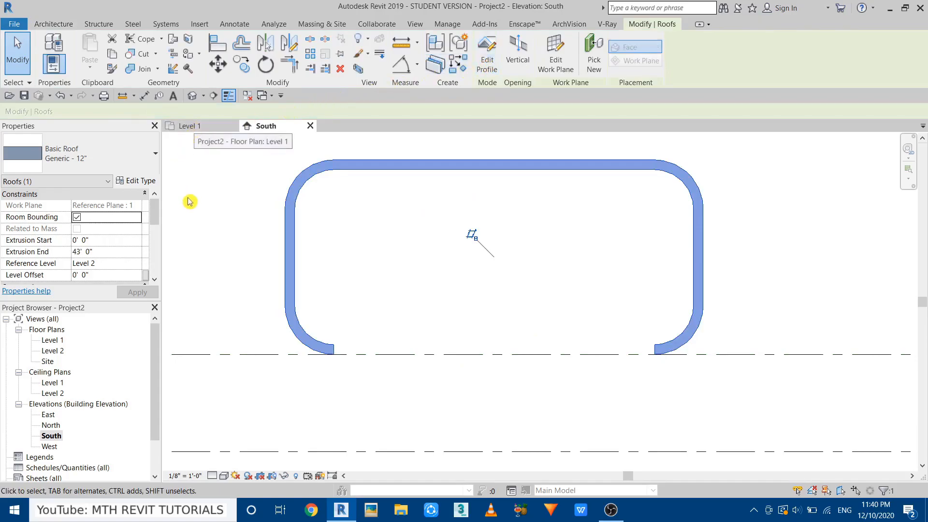
Open the default 3D view and set the roof's extrusion end to 40'.
left_click(192, 99)
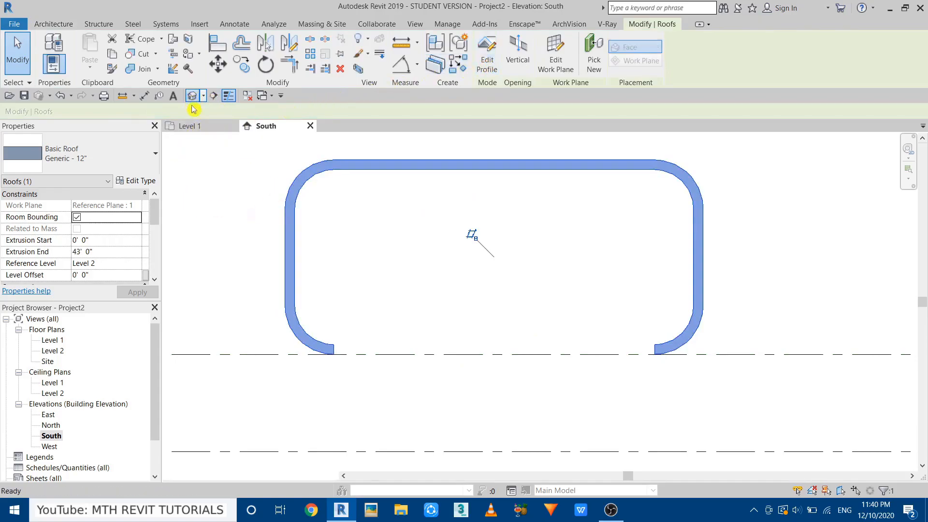
middle_click_drag(528, 334, 512, 373, "shift")
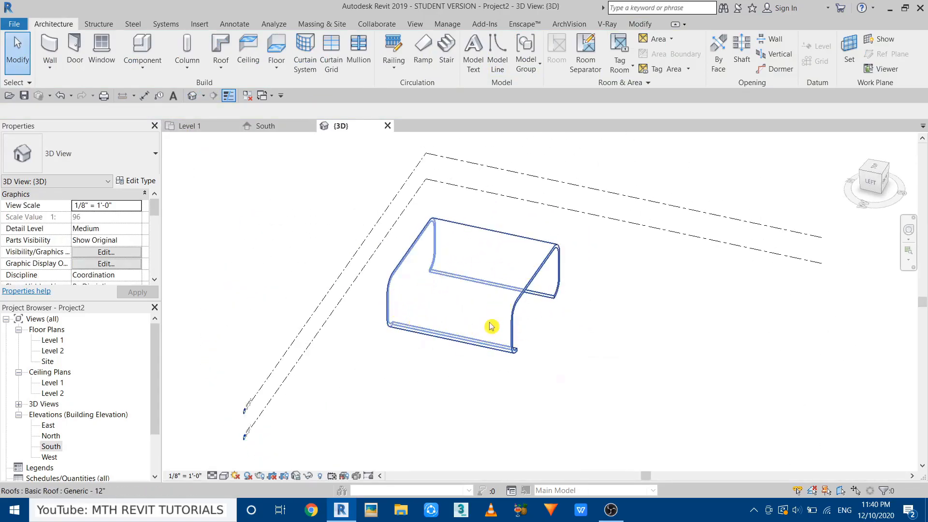
left_click(503, 287)
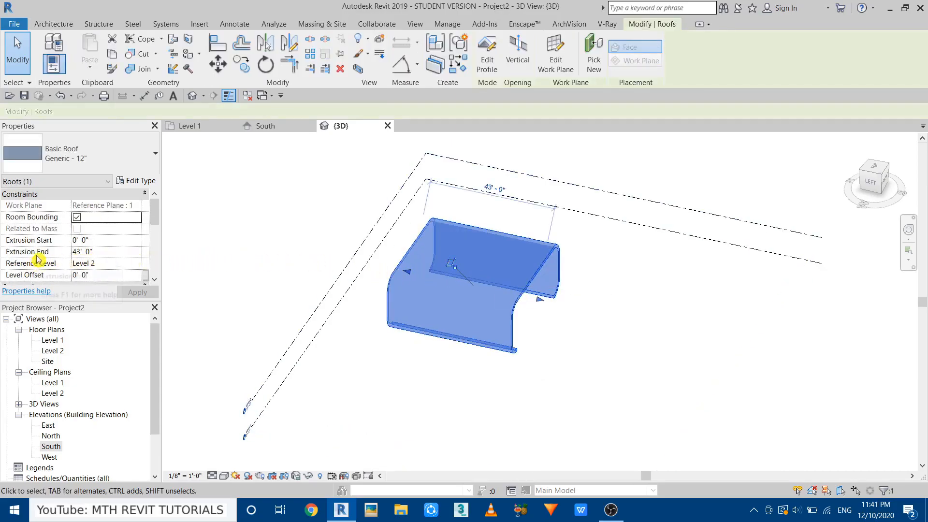
left_click(112, 253)
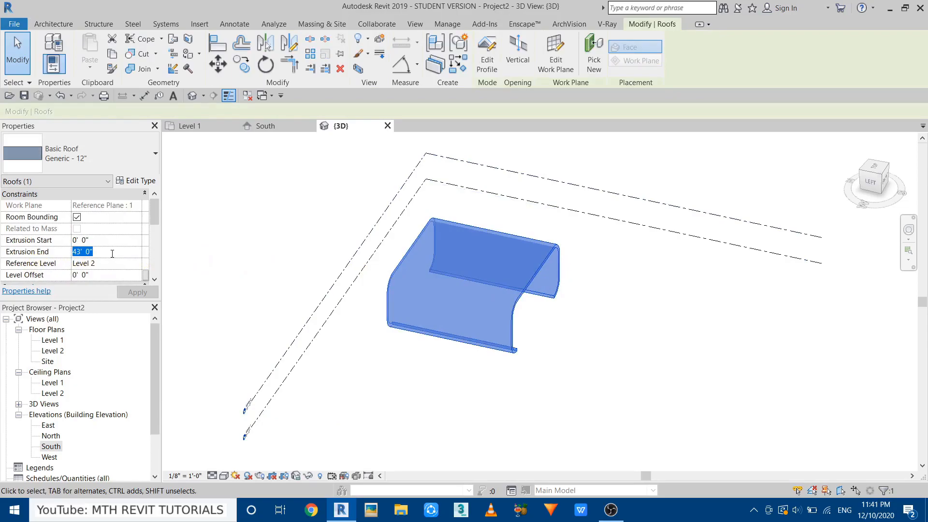
type("40")
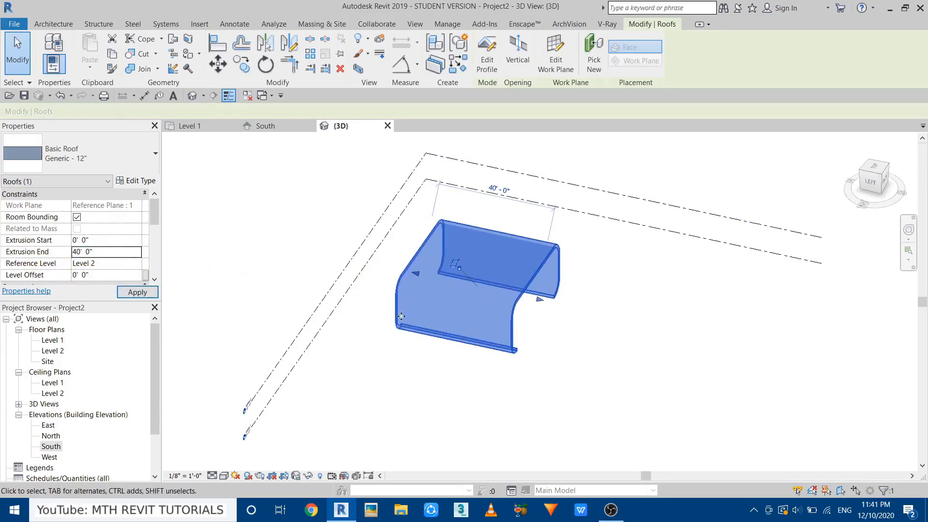
left_click(379, 328)
middle_click_drag(452, 364, 314, 358, "shift")
scroll(337, 290, "up", 3)
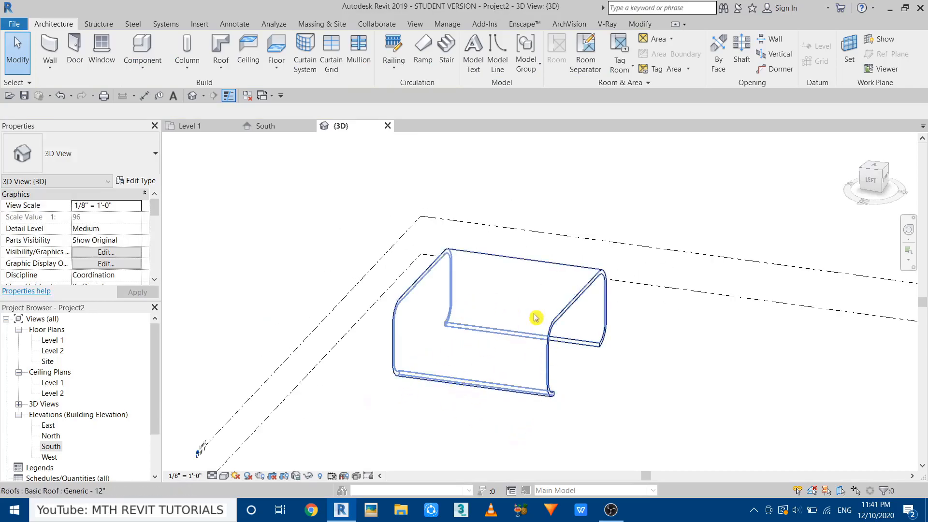
middle_click_drag(479, 294, 497, 334, "shift")
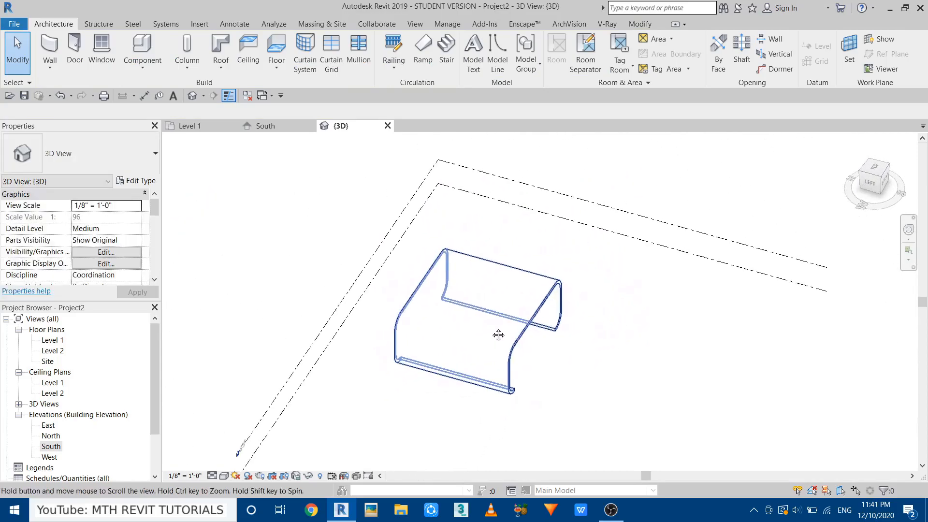
In the Level 2 floor plan, move the roof's reference plane south, bringing the hosted roof along with it.
left_click(207, 127)
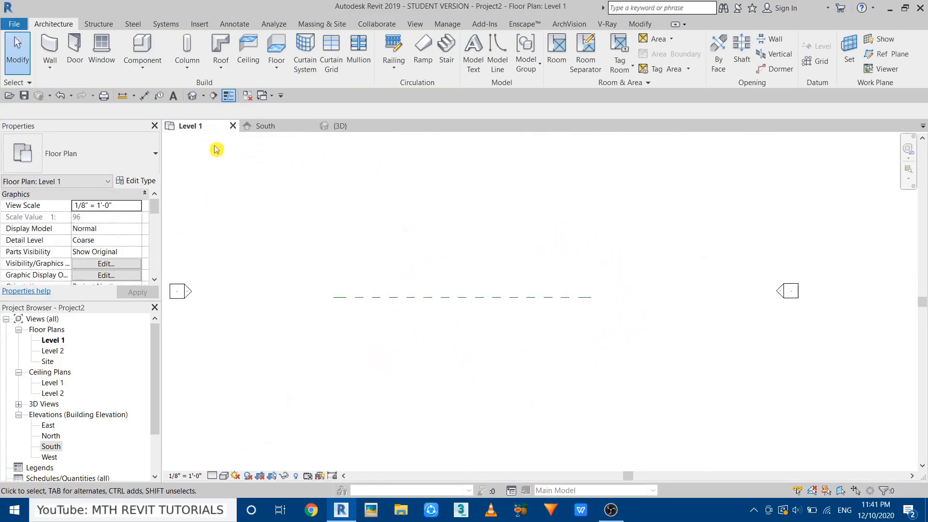
double_click(52, 350)
scroll(428, 322, "down", 3)
middle_click_drag(428, 322, 464, 361)
scroll(452, 338, "down", 1)
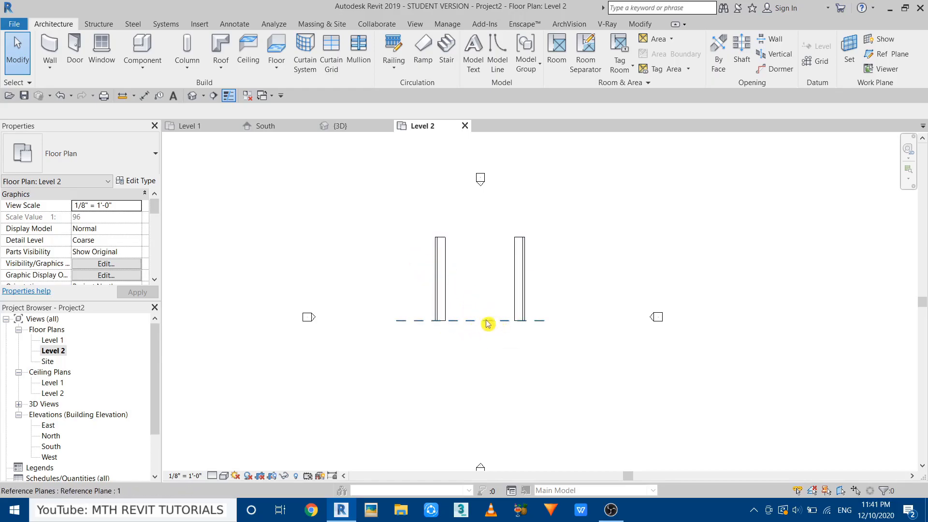
left_click_drag(490, 324, 487, 346)
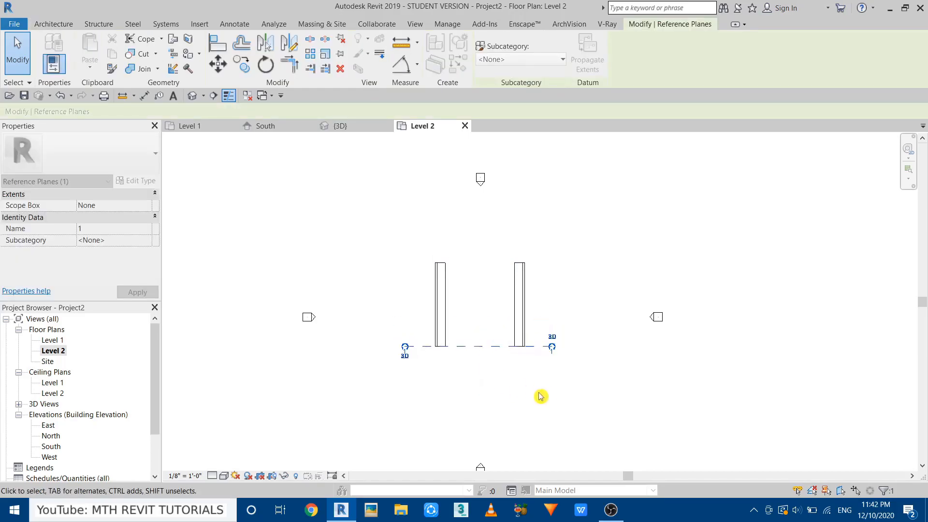
left_click(535, 396)
Start an in-place model in the Generic Models category with the default name Generic Models 1.
scroll(477, 363, "up", 2)
middle_click_drag(471, 284, 461, 331)
scroll(373, 294, "up", 1)
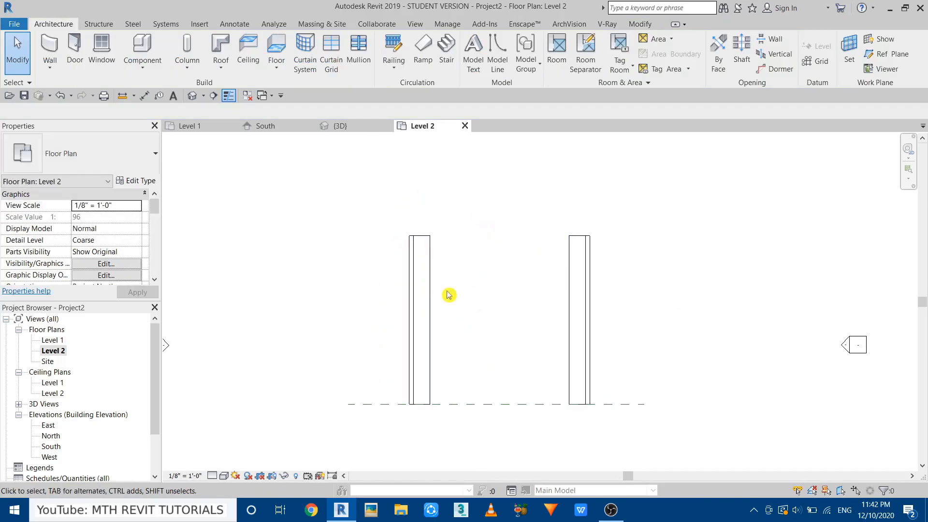
left_click(142, 60)
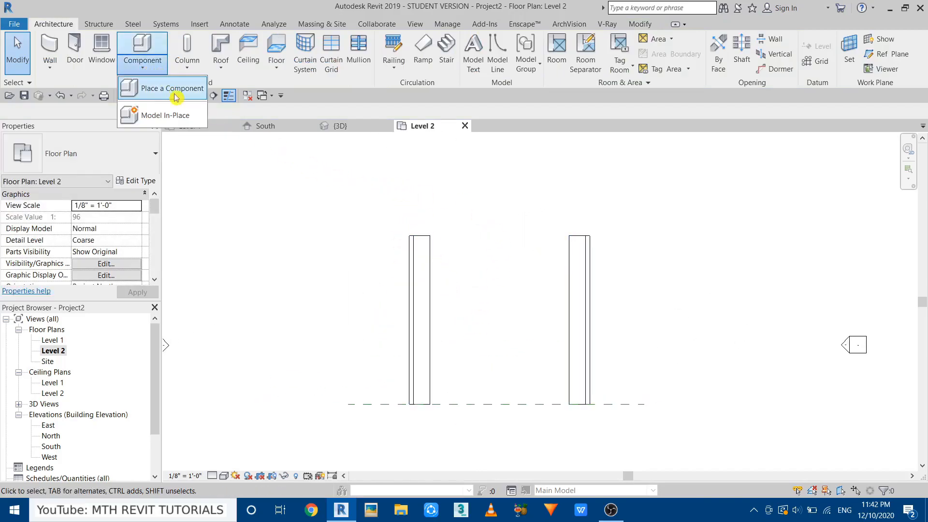
left_click(165, 116)
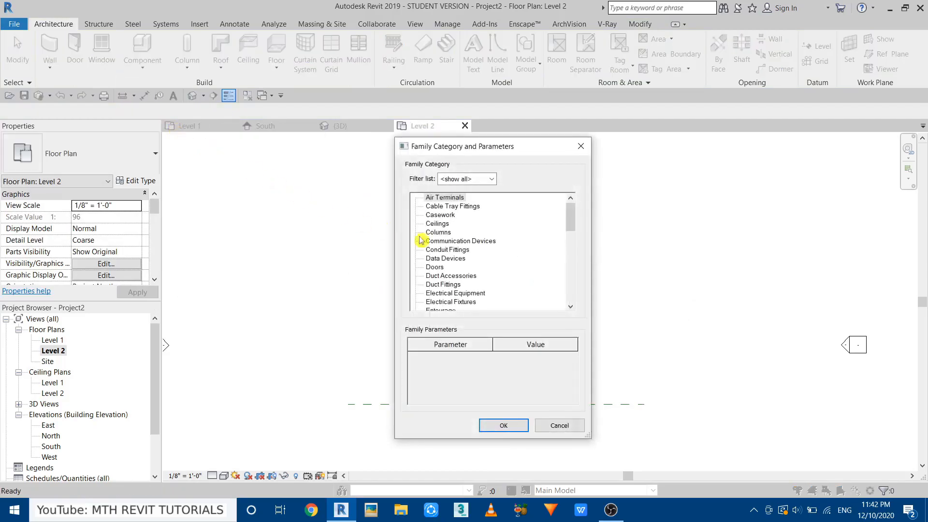
scroll(452, 268, "down", 7)
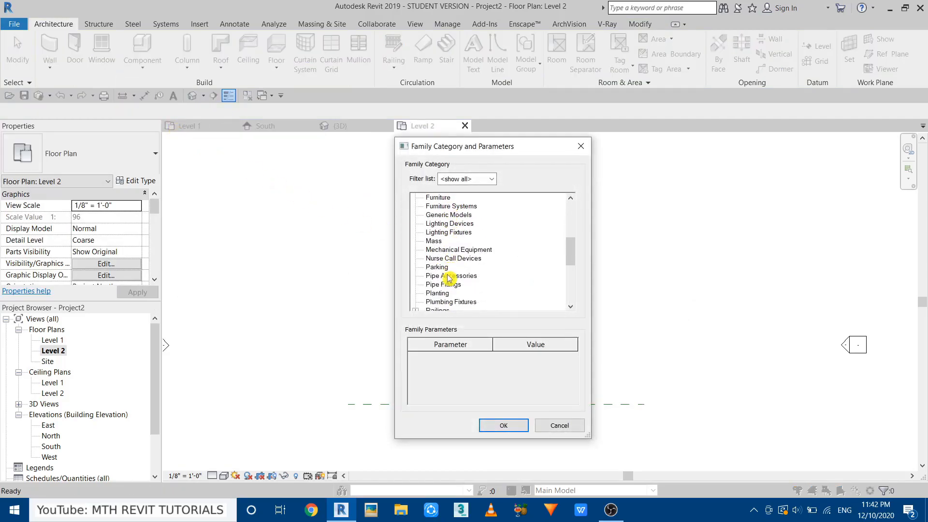
scroll(452, 277, "down", 3)
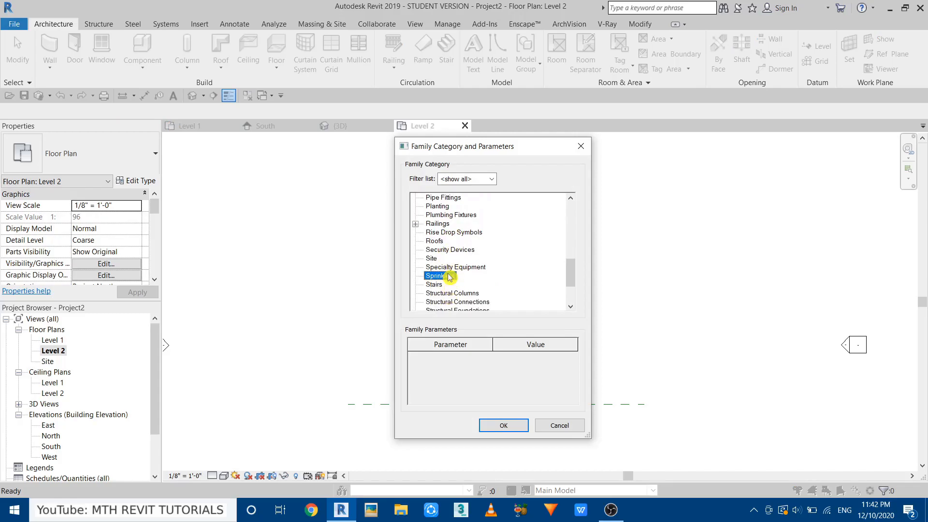
scroll(448, 279, "up", 3)
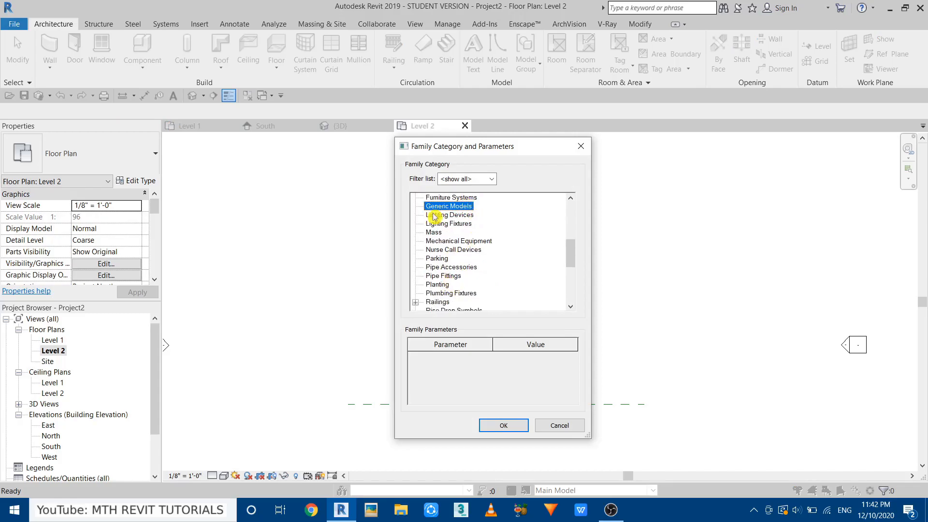
left_click(506, 427)
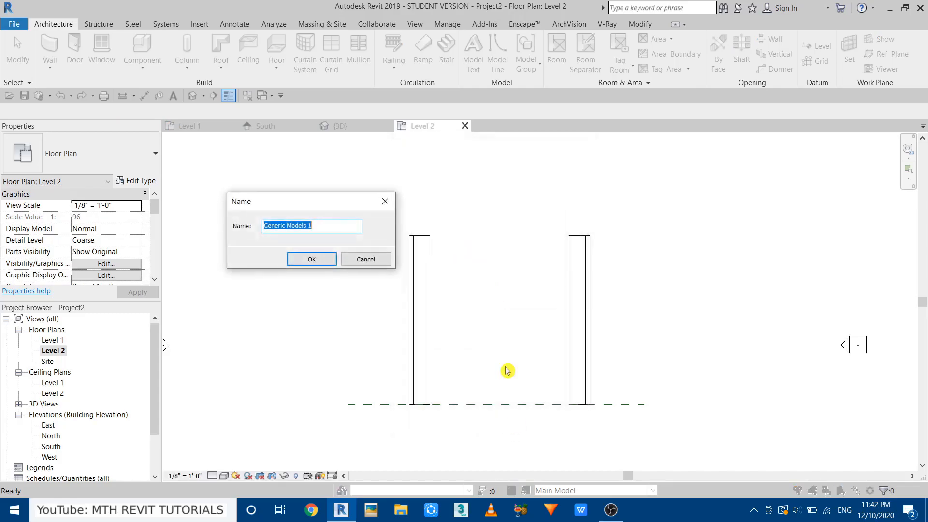
left_click(306, 264)
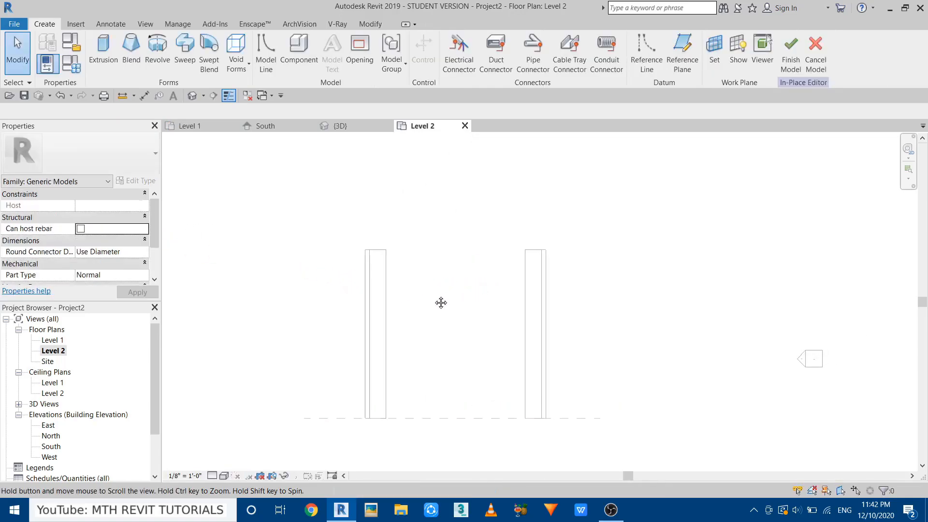
Start a void extrusion and sketch a 25' vertical line upward from the roof's lower left corner along its outer edge.
left_click(248, 72)
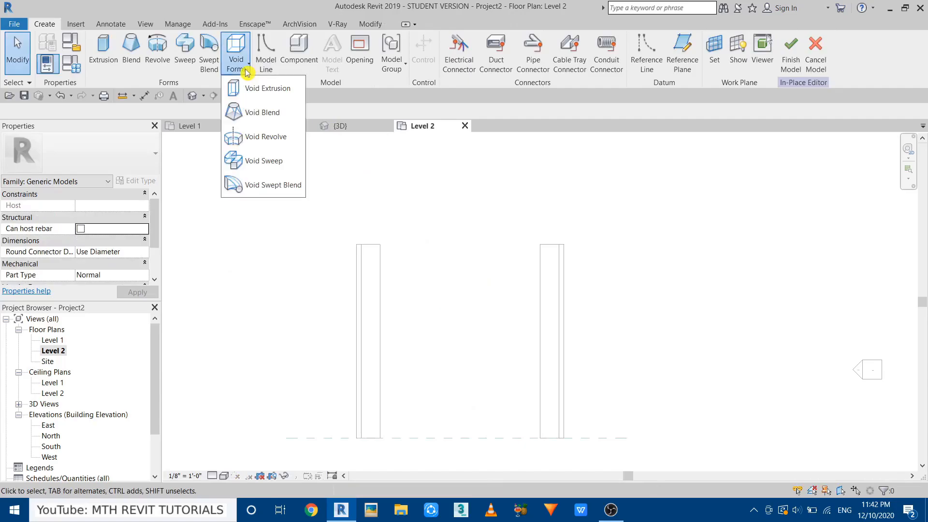
left_click(263, 94)
scroll(366, 242, "up", 2)
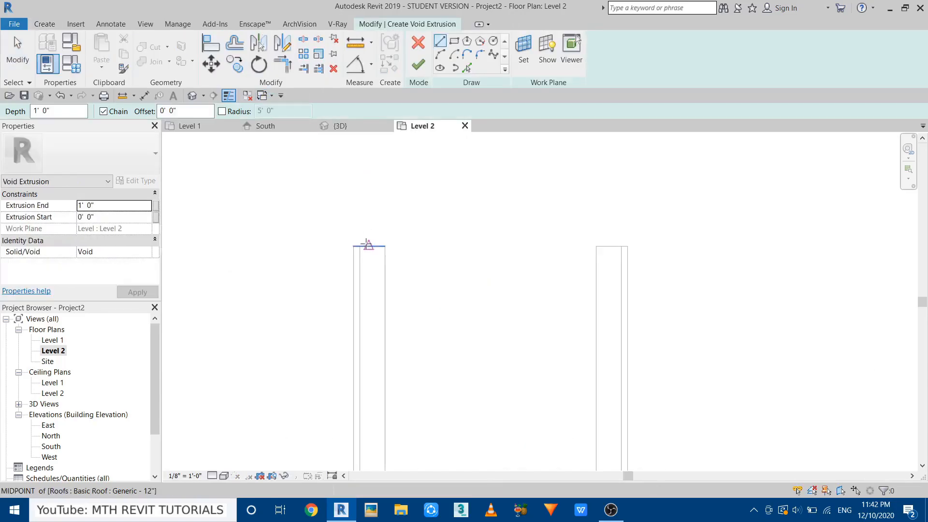
scroll(367, 245, "down", 2)
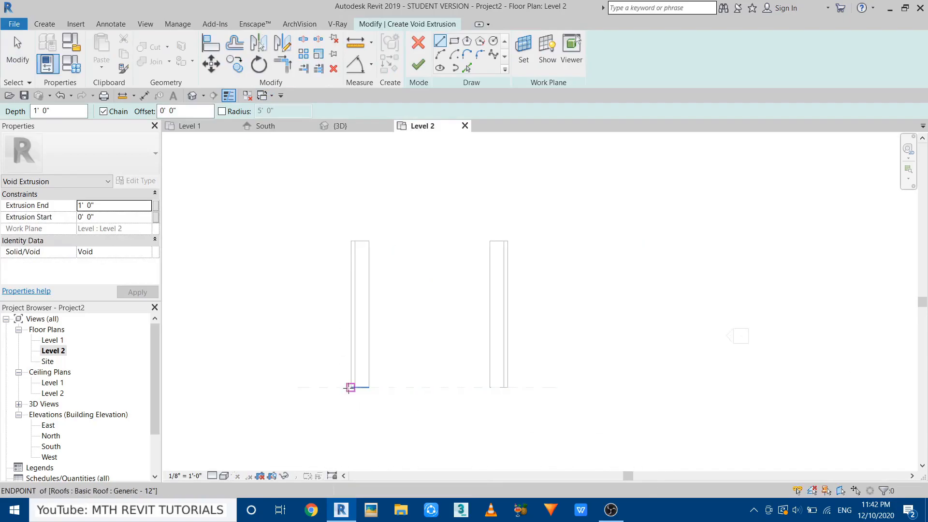
left_click(350, 388)
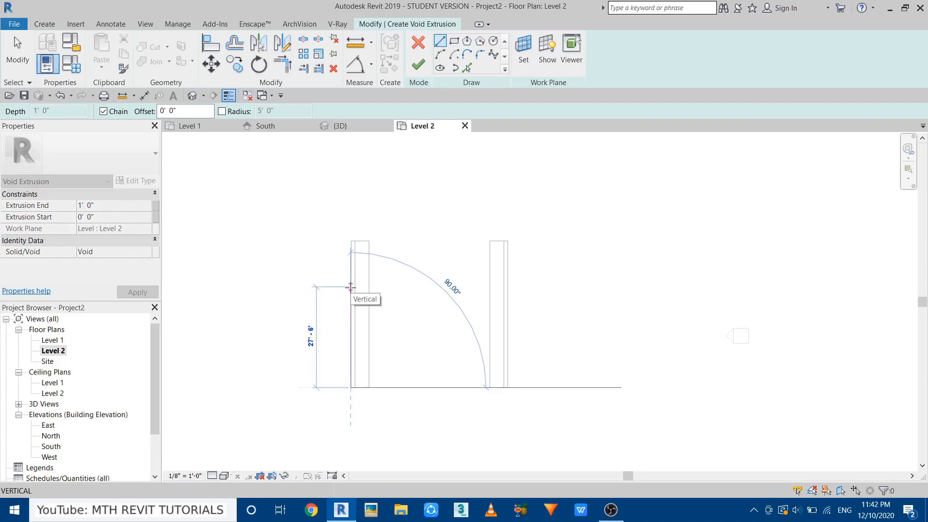
type("25")
key("Return")
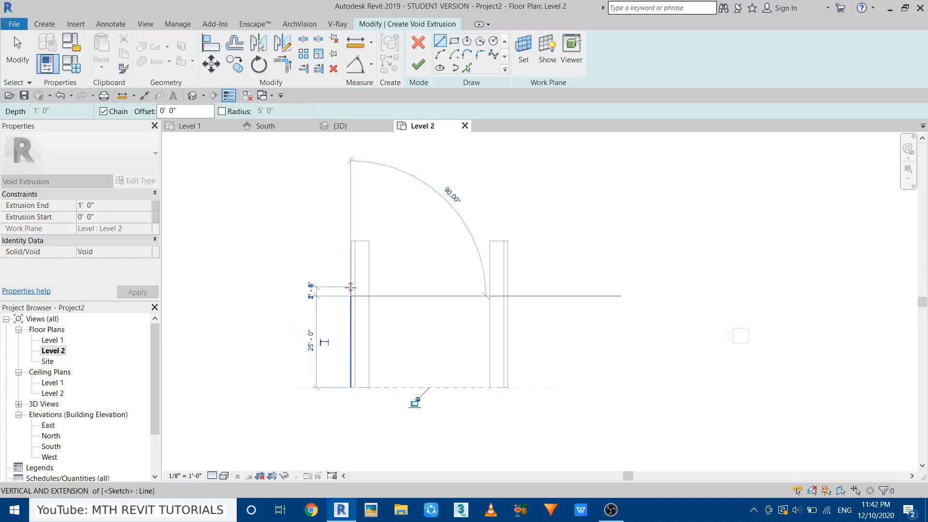
scroll(366, 290, "up", 1)
key("Escape")
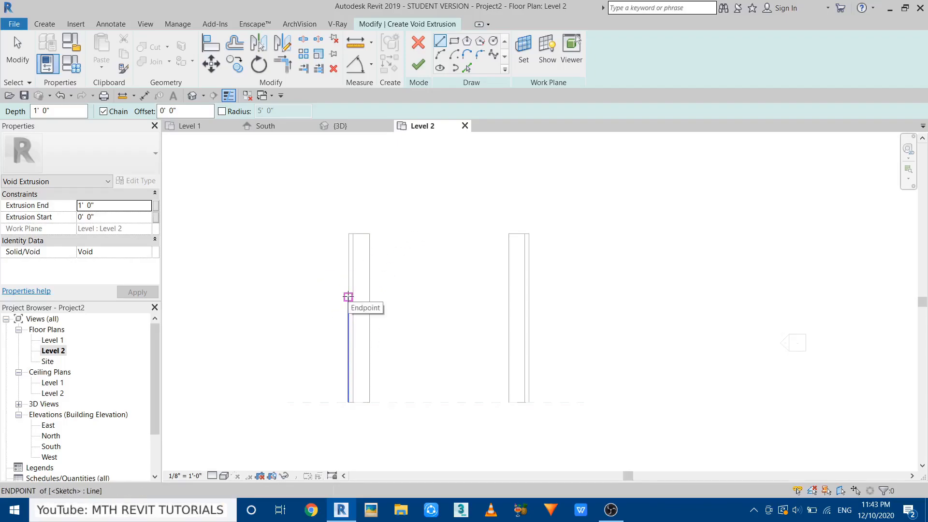
From the vertical line's upper end, sketch a triangle: 16' horizontally inward, straight up level with the roof's upper end, and diagonally back.
left_click(348, 297)
type("16")
key("Return")
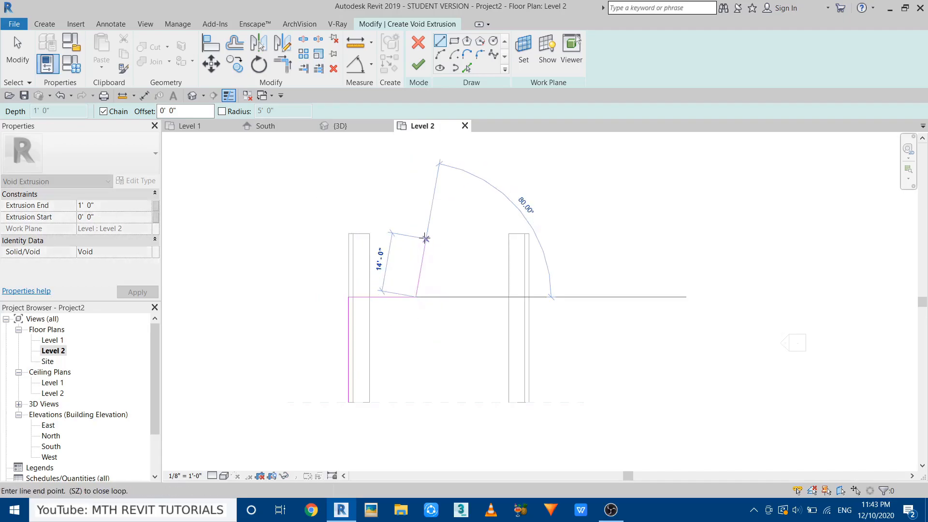
left_click(416, 234)
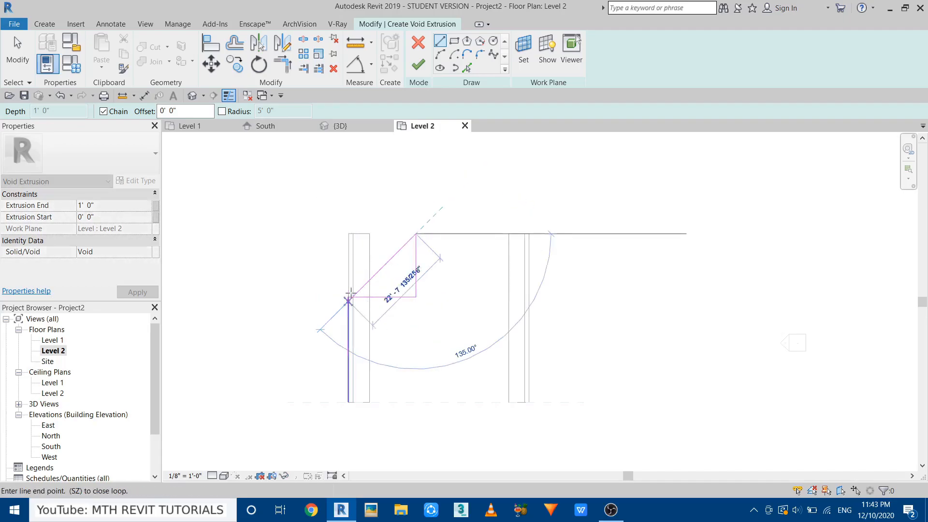
scroll(348, 298, "up", 1)
left_click(348, 298)
key("Escape")
key("Escape")
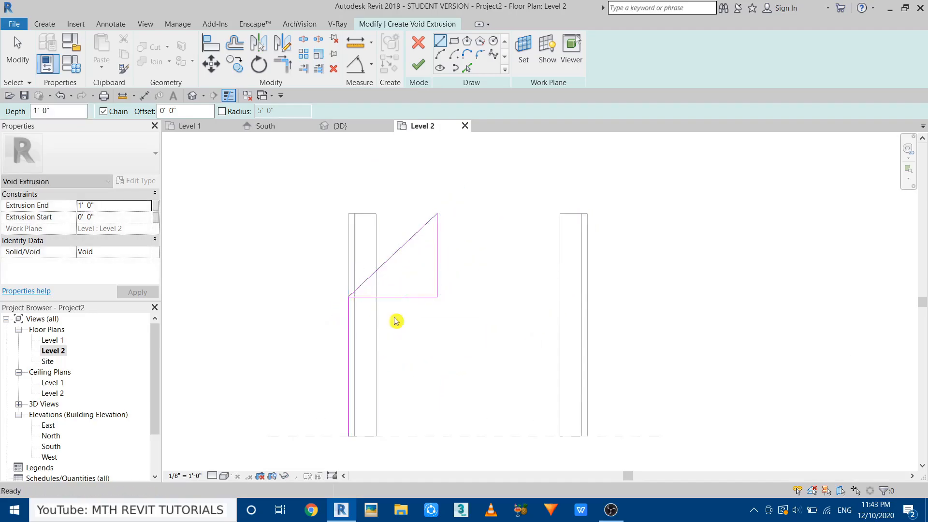
Delete the 25' vertical line and the triangle's horizontal and vertical sides from the void sketch, keeping only the diagonal.
left_click_drag(483, 321, 427, 276)
key("Delete")
left_click_drag(405, 362, 247, 401)
key("Delete")
middle_click_drag(432, 297, 358, 325)
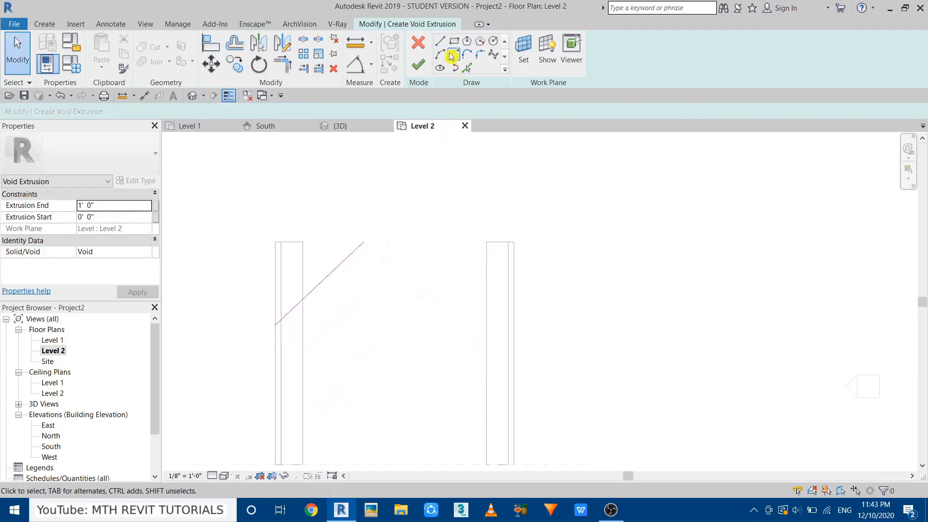
Sketch a sloped line down from the diagonal's peak past the opposite roof edge, using and deleting a temporary horizontal line about 43' 6" long.
left_click(440, 40)
left_click(365, 242)
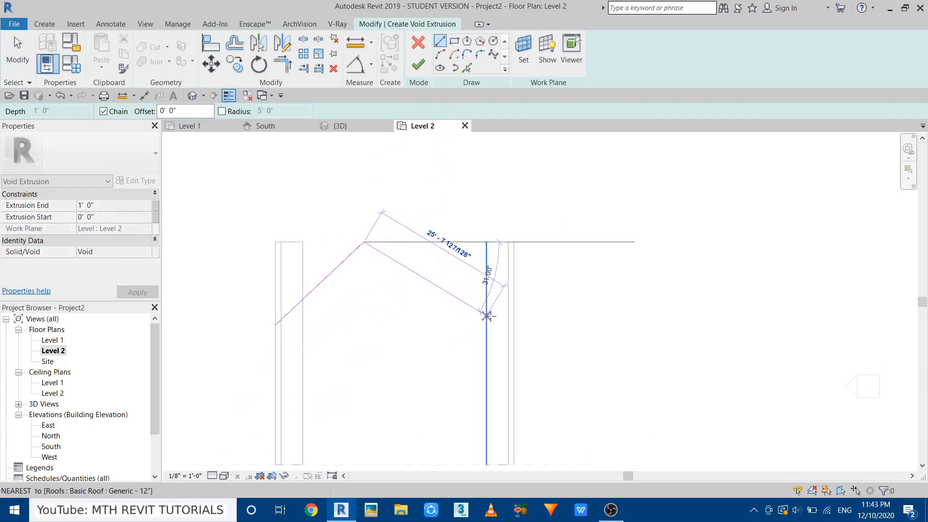
key("Escape")
key("Escape")
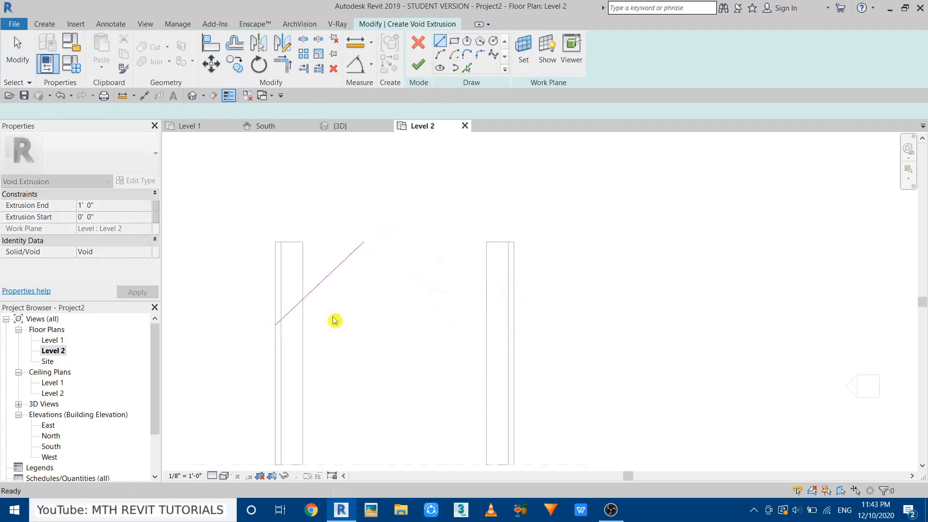
left_click(275, 325)
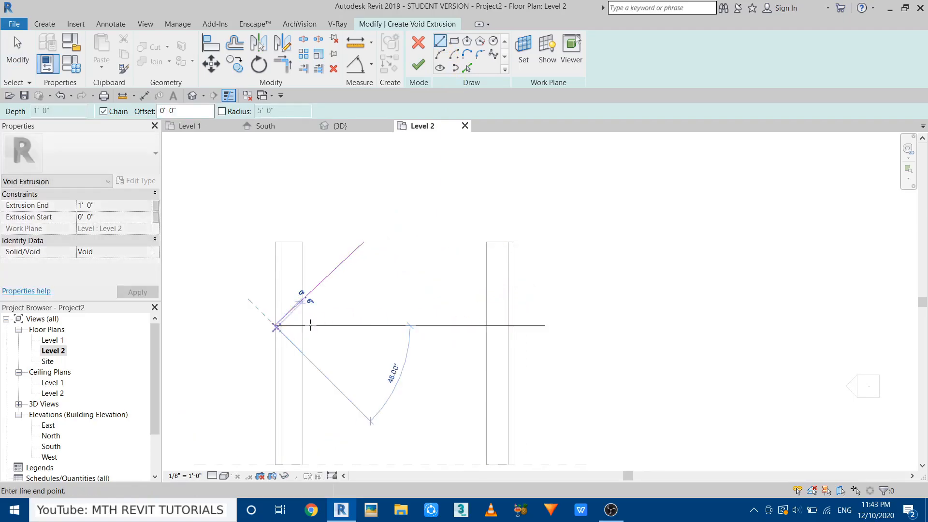
left_click(517, 325)
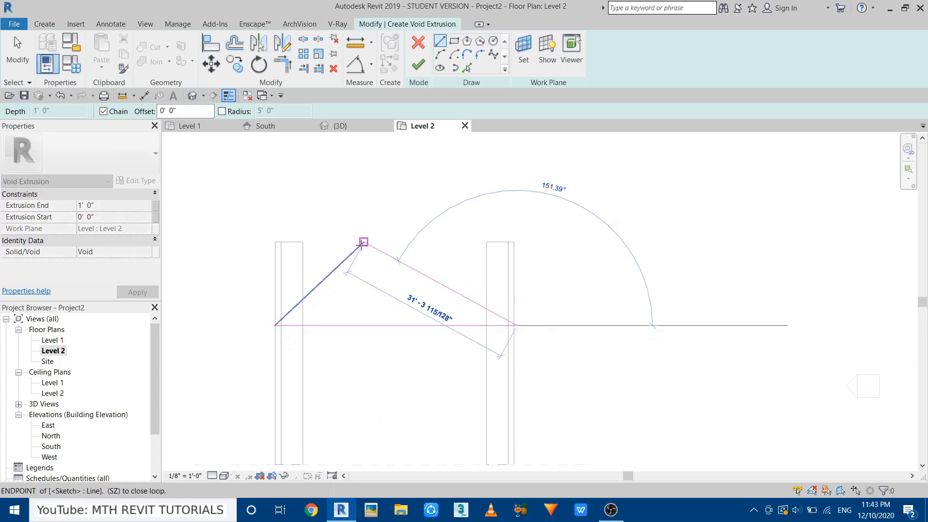
left_click(362, 242)
key("Escape")
key("Escape")
mouse_move(423, 296)
left_mouse_down()
mouse_move(369, 352)
mouse_move(389, 329)
left_mouse_up()
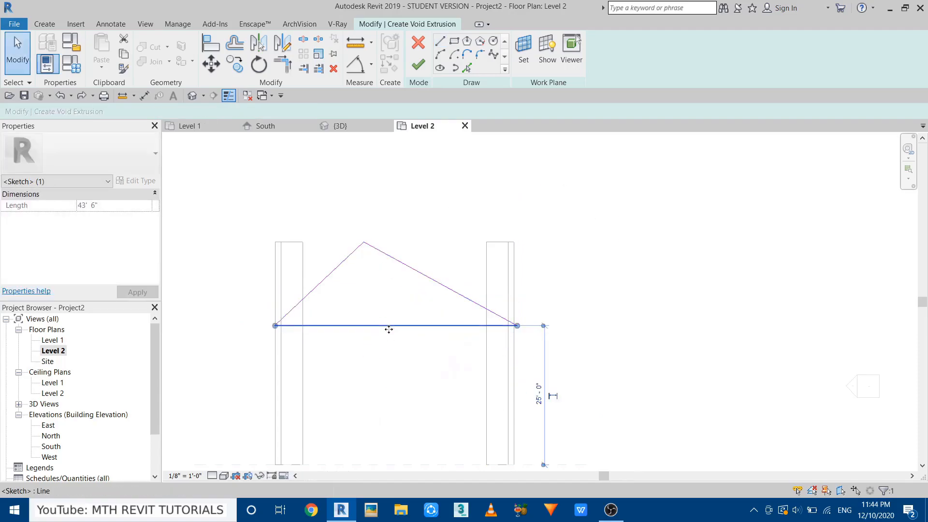
key("Delete")
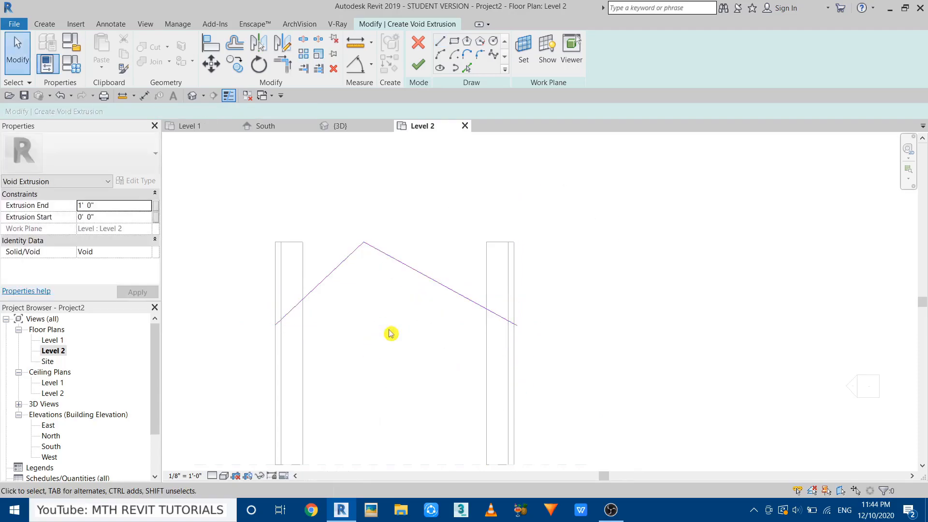
Close the void outline around the roof's upper end with straight lines, making the left vertical side about 19' long.
left_click(445, 45)
left_click(517, 325)
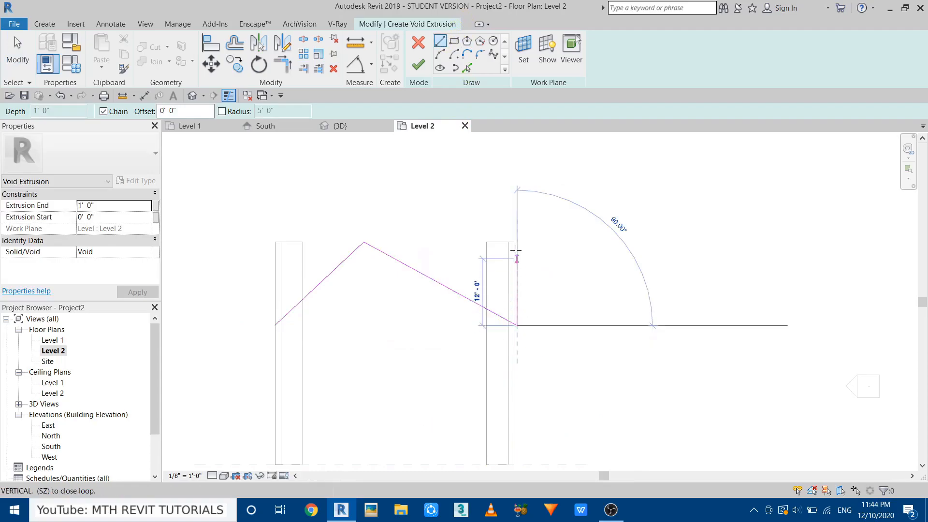
left_click(517, 217)
left_click(261, 217)
left_click(261, 322)
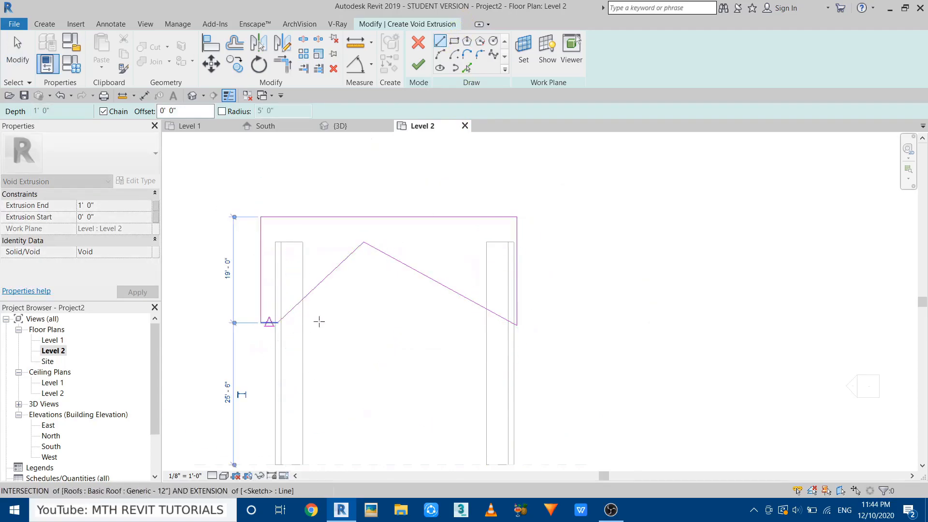
key("Escape")
key("Escape")
Try rounding the peak between the two sloped lines with a 0' 3" radius fillet arc.
scroll(239, 239, "up", 2)
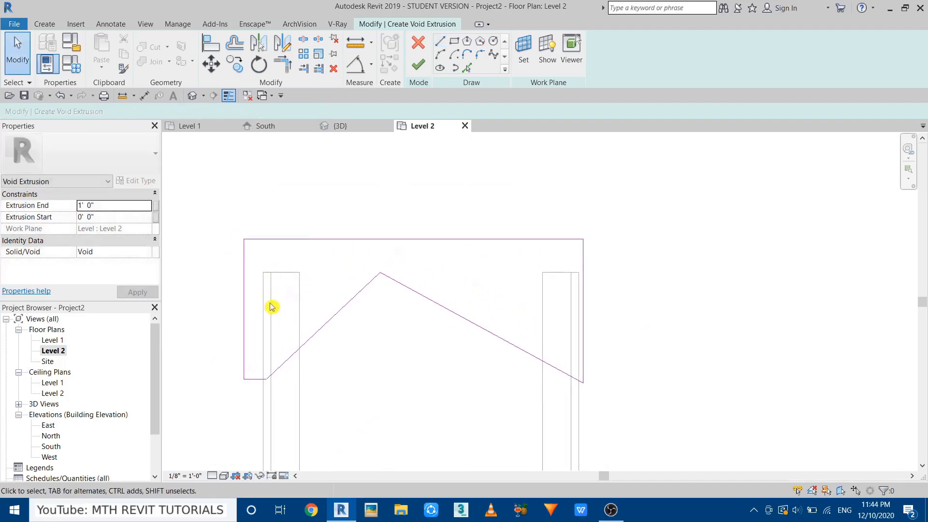
scroll(306, 290, "up", 1)
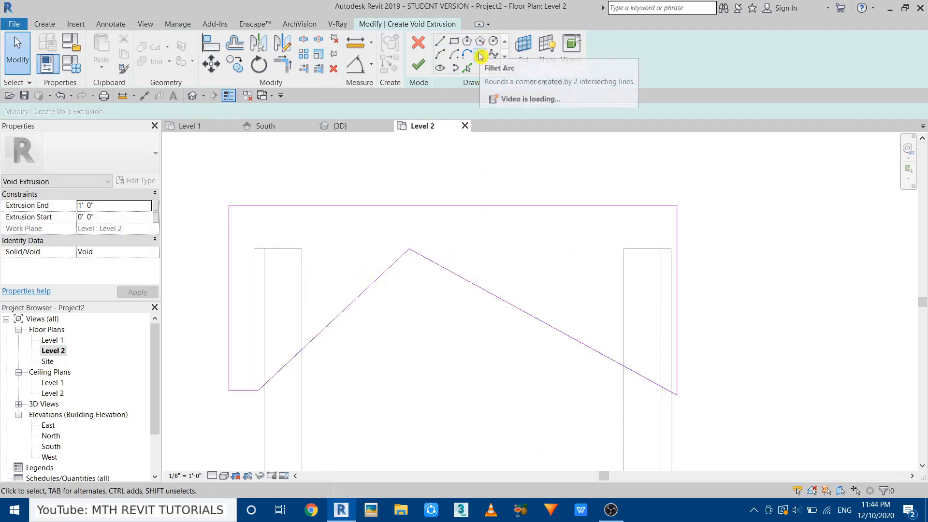
left_click(481, 55)
left_click(135, 111)
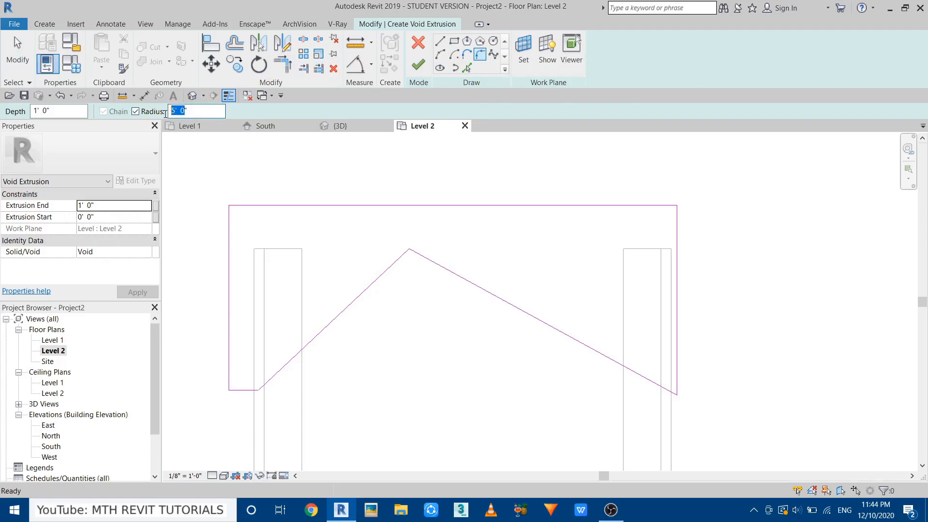
type("0' 3\"")
left_click(452, 266)
left_click(374, 280)
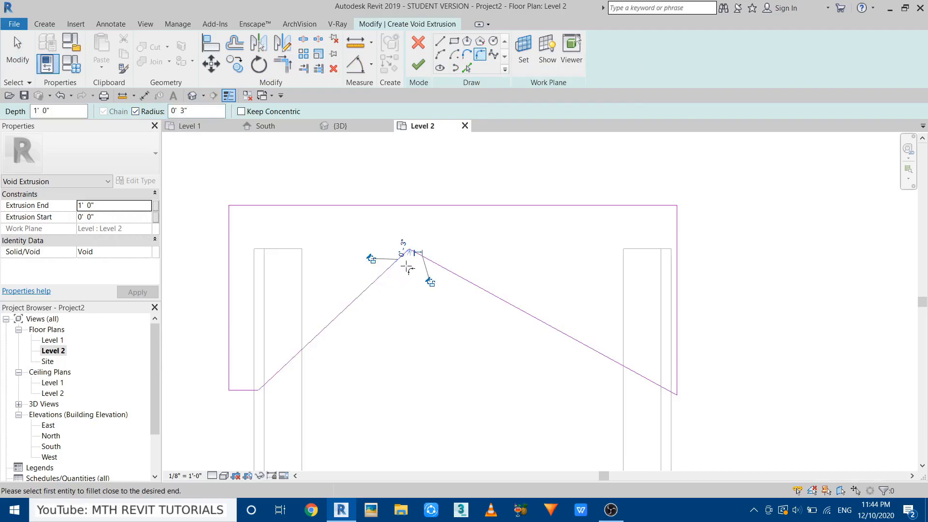
key("ctrl+z")
Try a 3' radius fillet arc on the peak of the void sketch.
left_click_drag(196, 110, 82, 110)
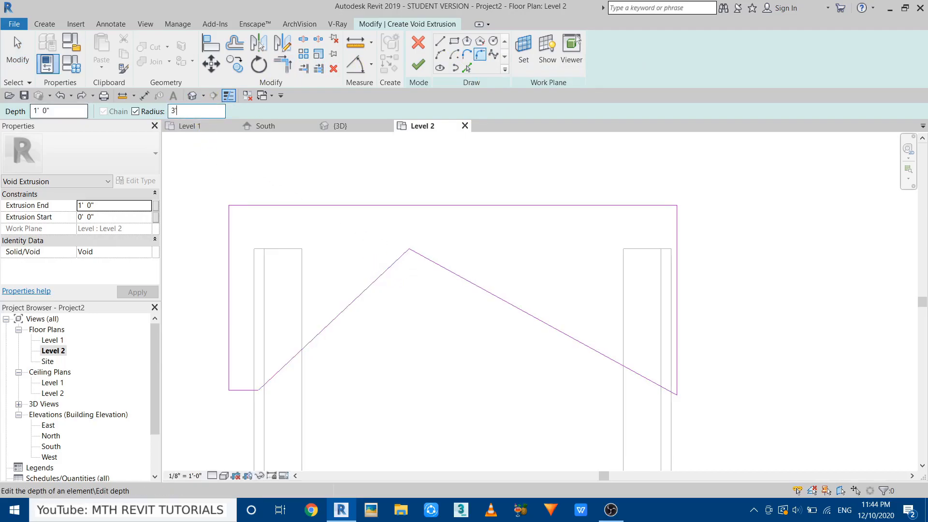
left_click(393, 264)
left_click(446, 269)
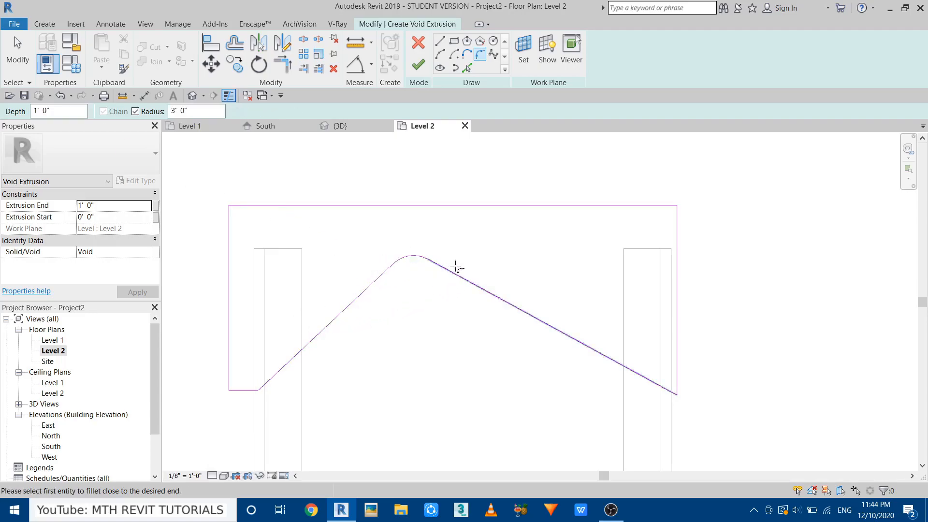
left_click(436, 259)
key("ctrl+z")
Round the peak of the void sketch with a 6' radius fillet arc and finish the sketch.
left_click(221, 114)
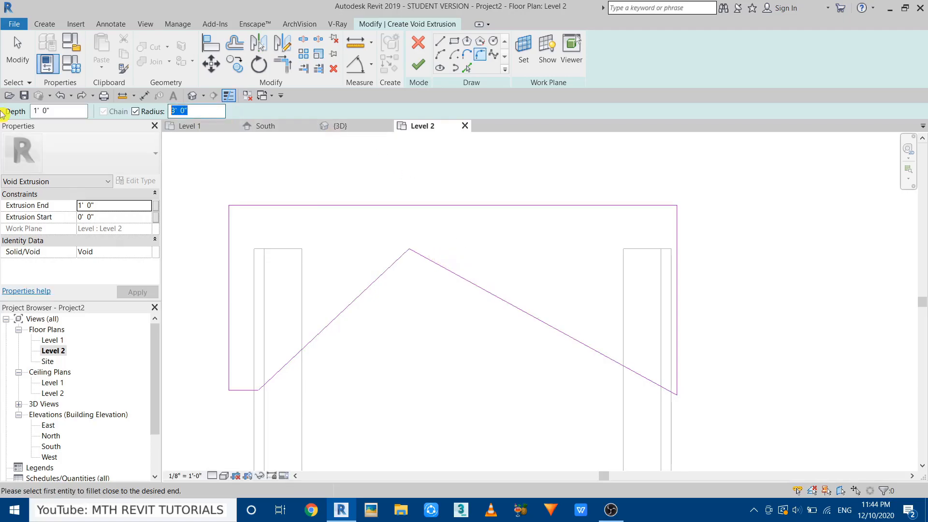
type("6")
left_click(379, 279)
left_click(435, 263)
scroll(389, 304, "down", 2)
mouse_move(364, 366)
middle_mouse_down()
mouse_move(356, 311)
mouse_move(257, 238)
mouse_move(376, 342)
middle_mouse_up()
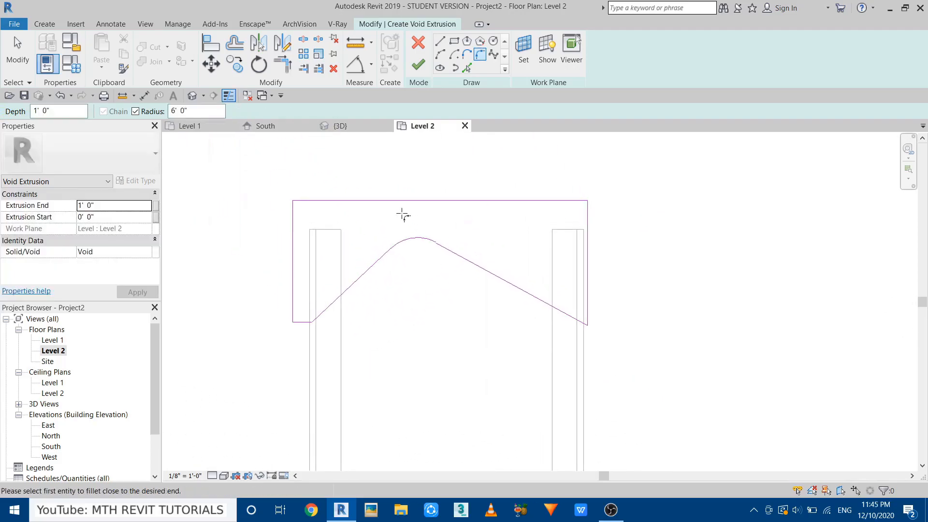
left_click(414, 71)
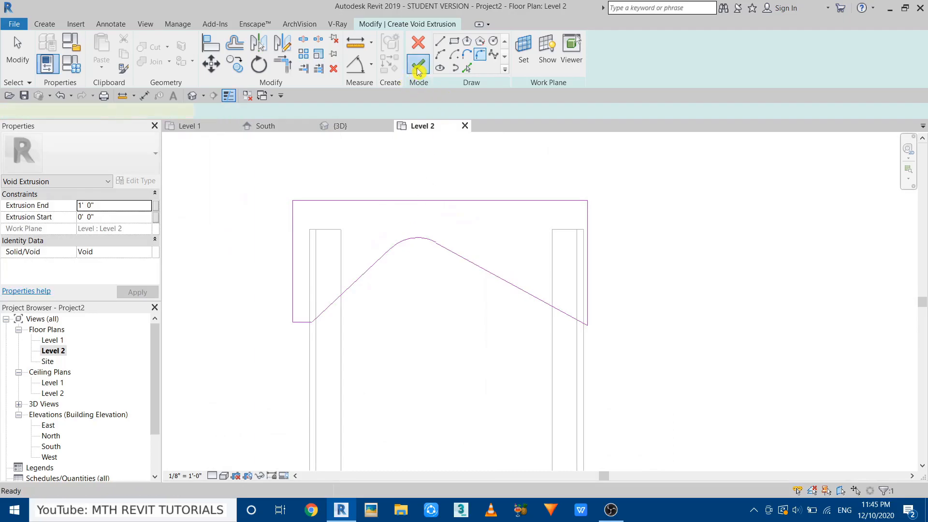
In the South elevation, stretch the void's top upward until it extends above the roof.
left_click(265, 127)
scroll(459, 309, "down", 2)
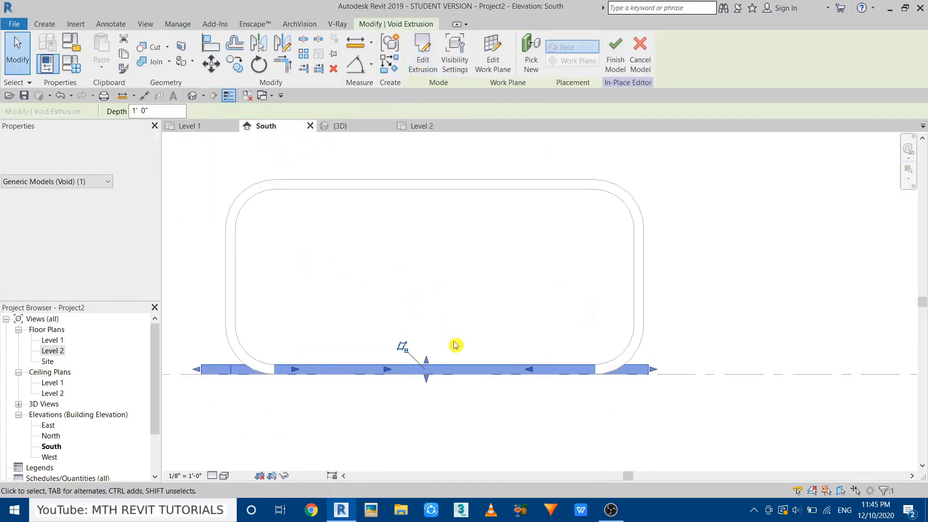
scroll(433, 370, "up", 2)
left_click_drag(433, 363, 415, 193)
scroll(452, 261, "down", 2)
left_click(450, 305, "shift")
middle_click_drag(448, 310, 493, 363)
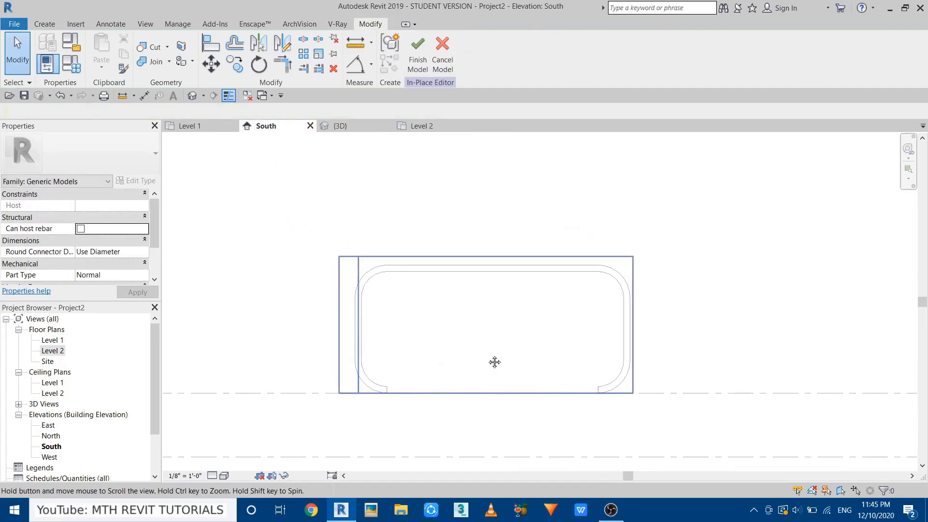
Show the model in the 3D view with the Shaded visual style.
left_click(339, 126)
mouse_move(401, 297)
middle_mouse_down("shift")
mouse_move(479, 385)
mouse_move(541, 321)
middle_mouse_up("shift")
key("s")
key("d")
Stretch the void's bottom face downward slightly below the roof's underside.
middle_click_drag(504, 381, 668, 382, "shift")
scroll(665, 379, "up", 6)
left_click(627, 367)
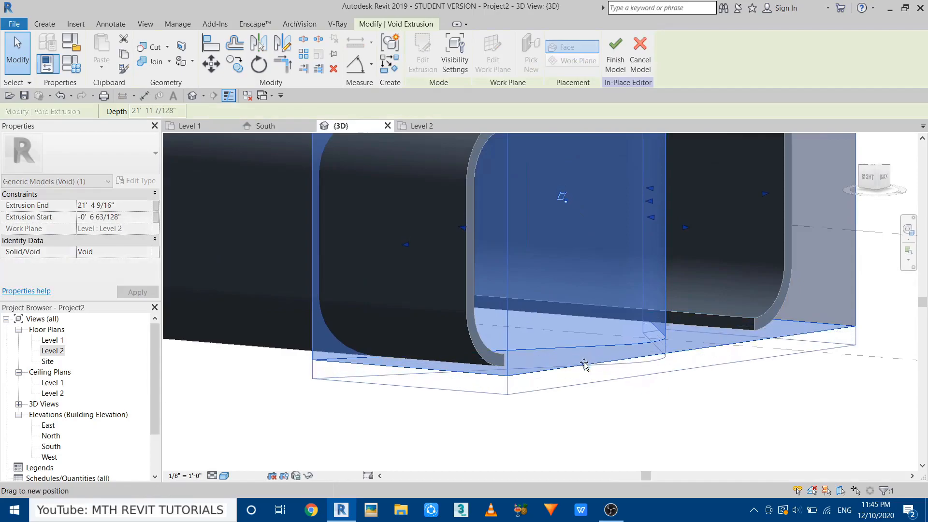
left_click(570, 430)
scroll(501, 411, "down", 5)
middle_click_drag(502, 410, 415, 383, "shift")
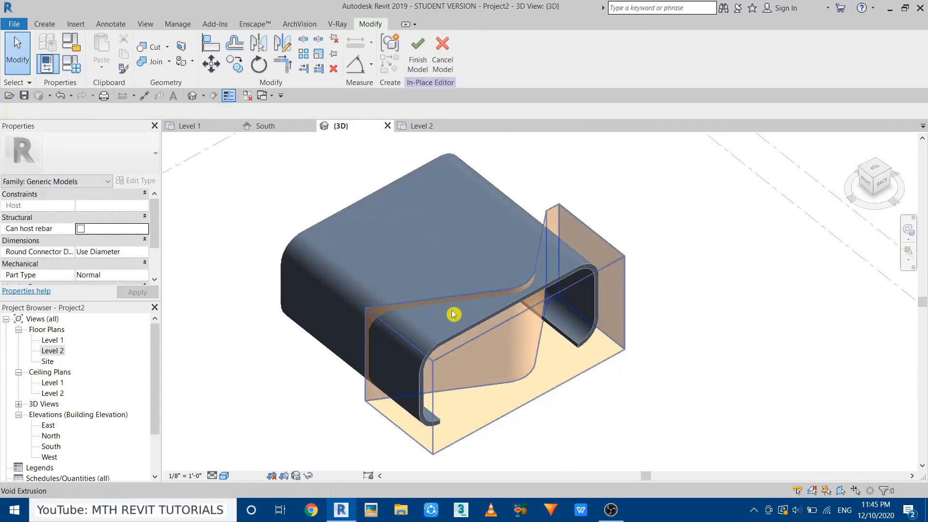
Cut the roof geometry with the void extrusion.
left_click(154, 50)
left_click(500, 203)
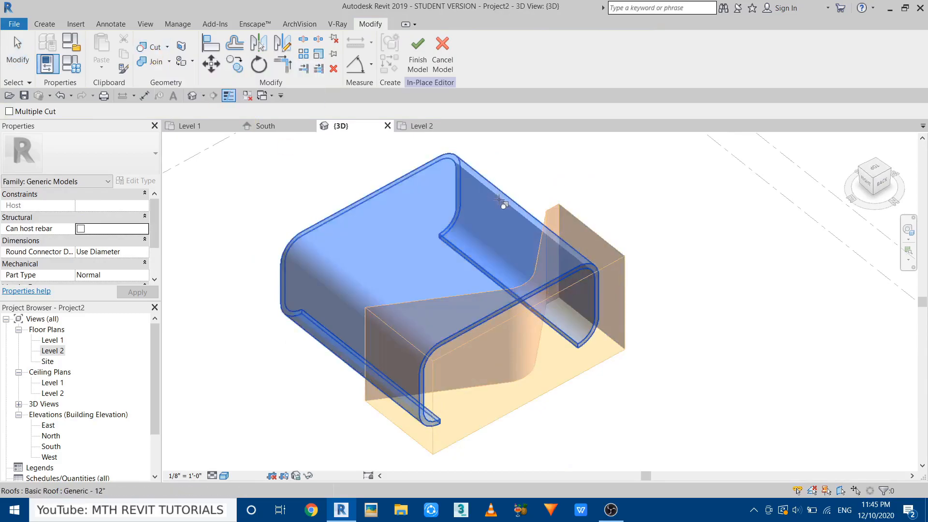
left_click(578, 228)
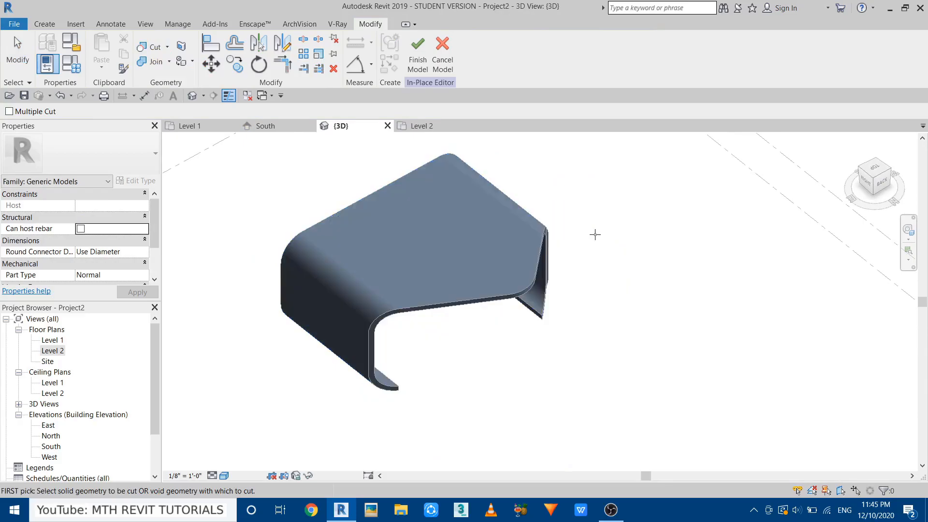
key("Escape")
middle_click_drag(452, 369, 556, 235, "shift")
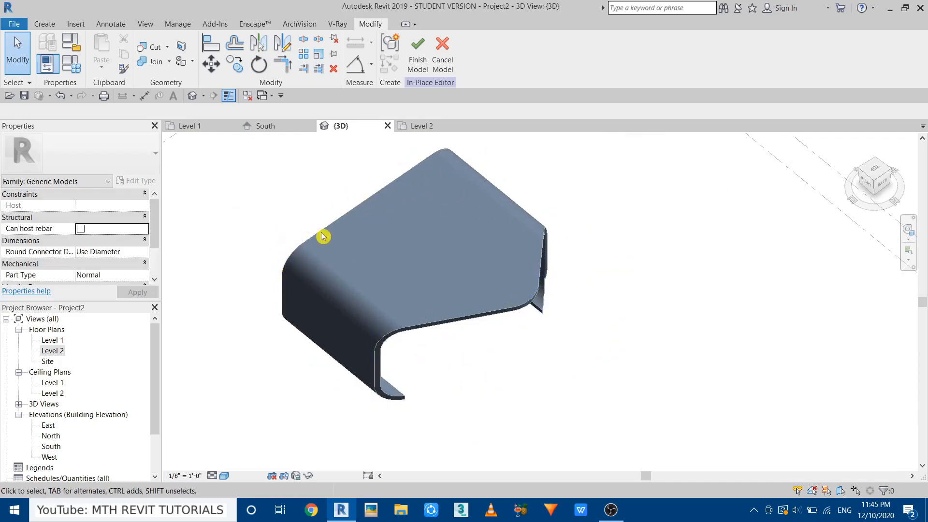
In the Level 2 floor plan, start another void extrusion and sketch a 17' line inward along the reference plane from the roof's lower right corner.
left_click(422, 127)
scroll(432, 300, "down", 3)
scroll(416, 311, "up", 2)
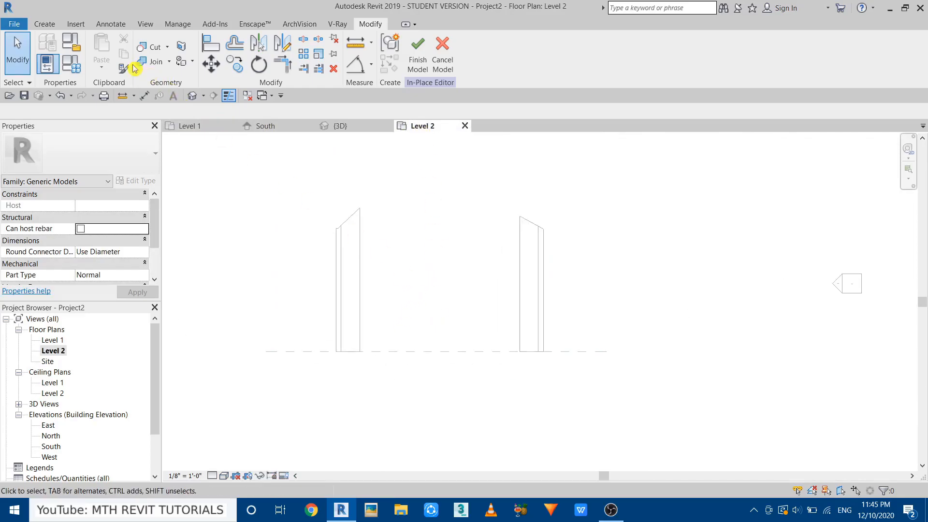
left_click(45, 23)
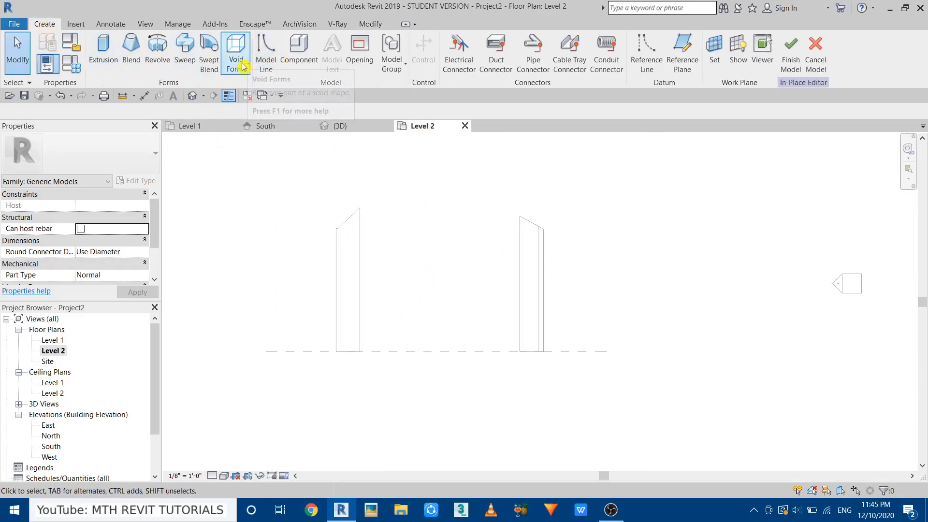
left_click(241, 65)
left_click(245, 87)
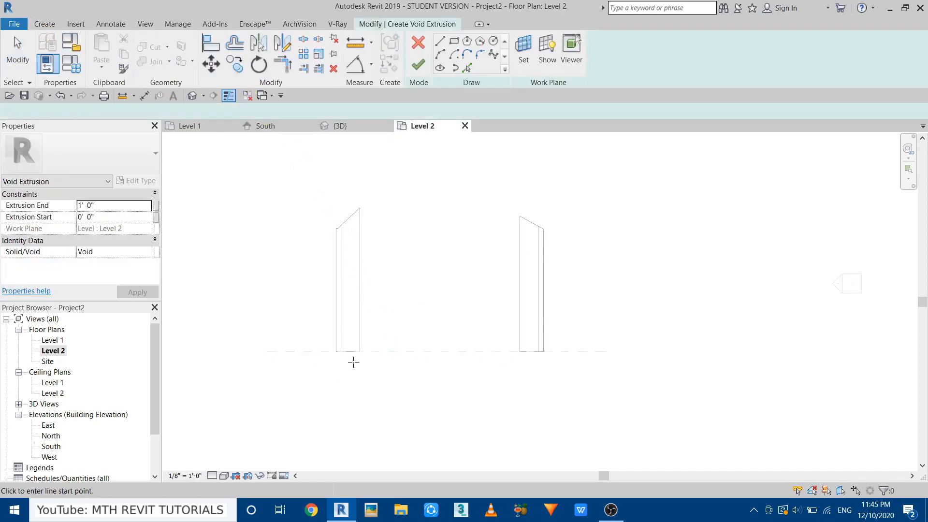
scroll(351, 358, "up", 1)
scroll(333, 344, "up", 1)
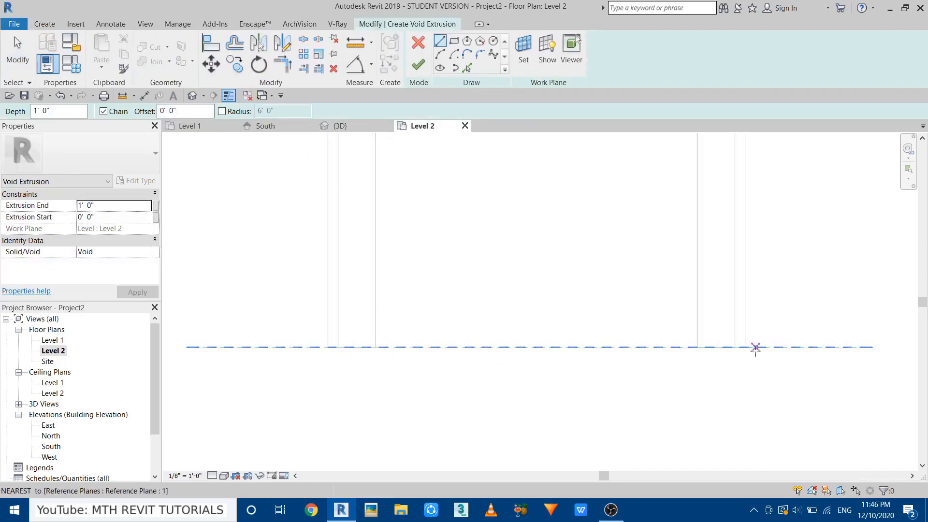
left_click(745, 347)
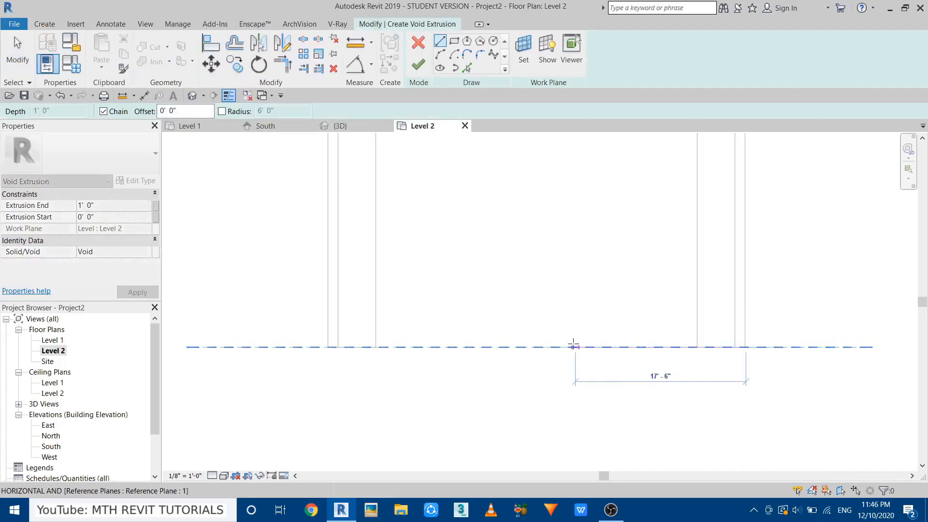
type("17")
key("Return")
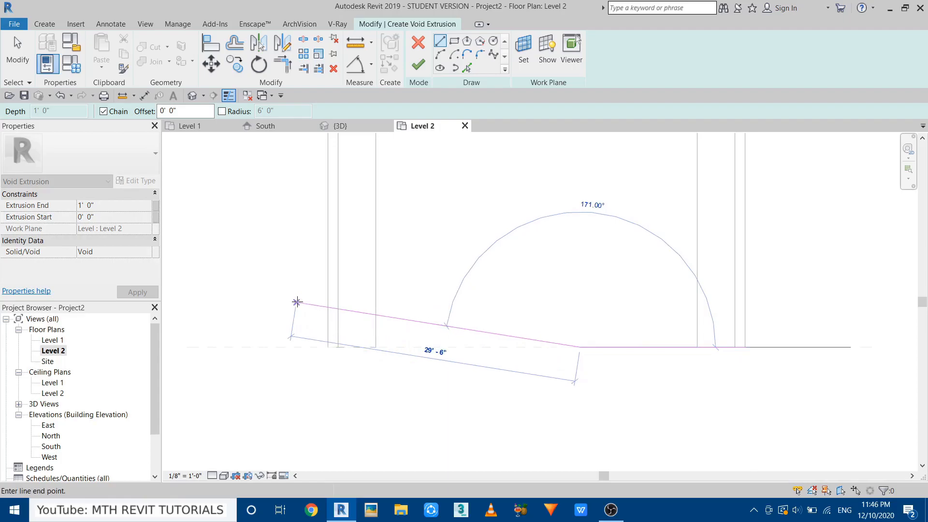
Continue with a sloped line about 29' 6" long past the opposite roof edge, and close the outline below the reference plane.
left_click(296, 298)
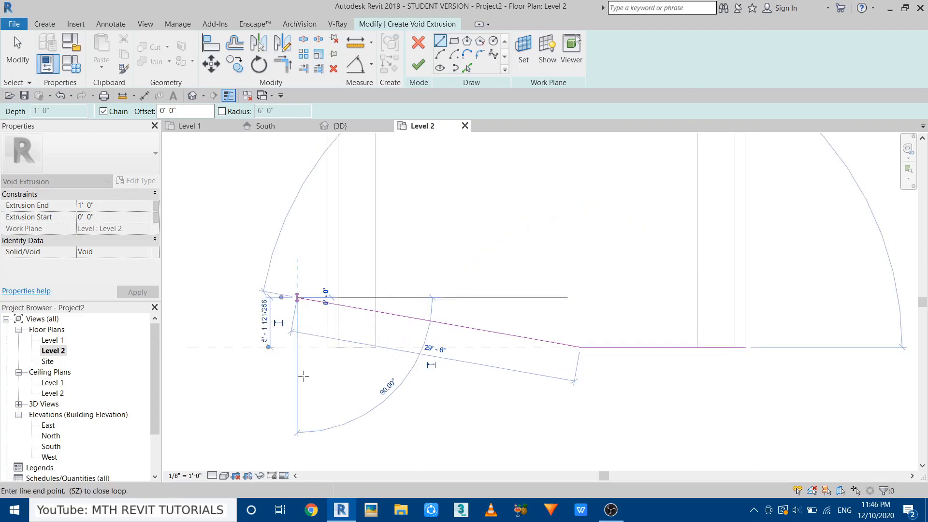
left_click(306, 394)
left_click(747, 394)
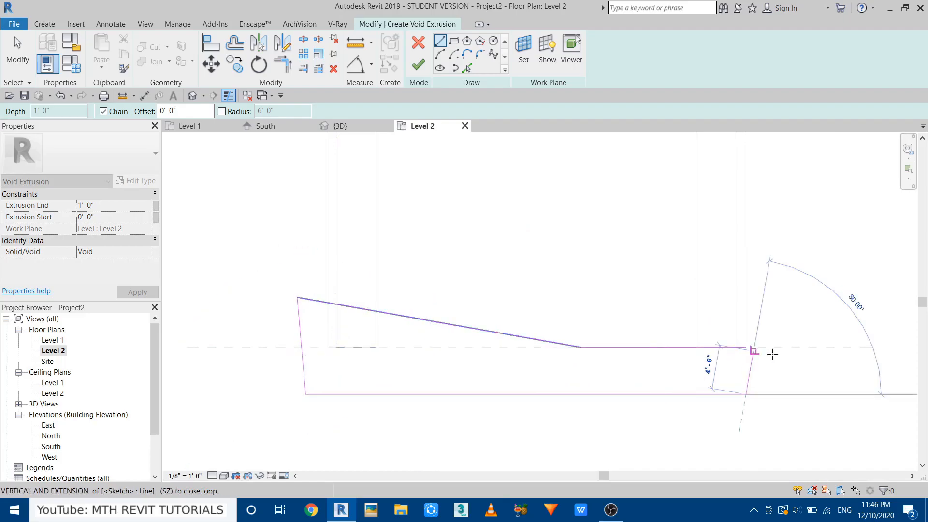
scroll(752, 354, "up", 2)
left_click(784, 357)
scroll(861, 426, "down", 4)
key("Escape")
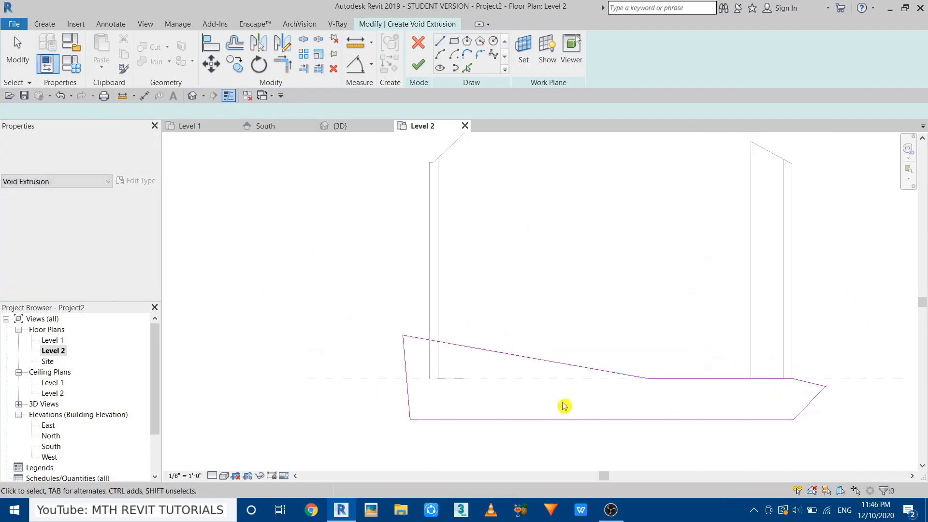
Fillet the void outline's corner between the 17' line and the sloped line with a 5' radius arc.
scroll(526, 405, "up", 3)
middle_click_drag(385, 369, 340, 367)
scroll(673, 356, "up", 2)
middle_click_drag(674, 356, 578, 332)
scroll(560, 364, "up", 1)
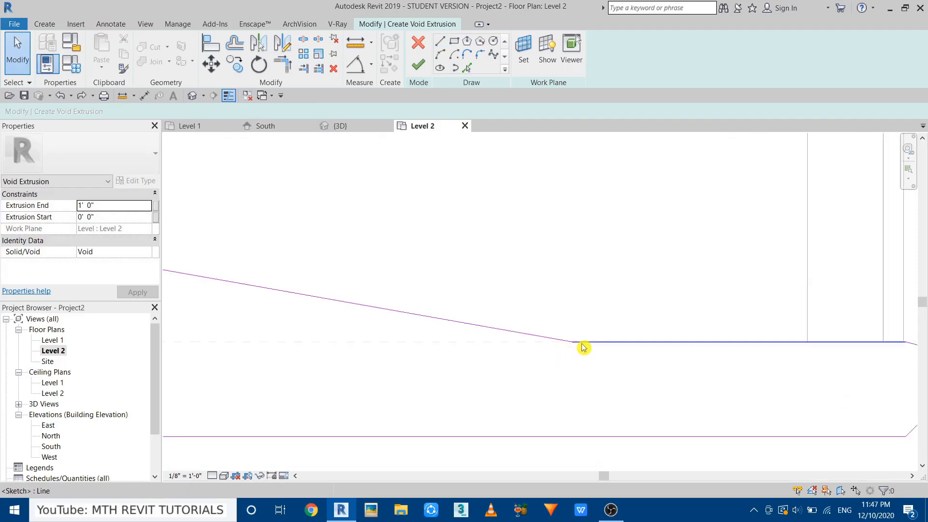
scroll(572, 334, "up", 2)
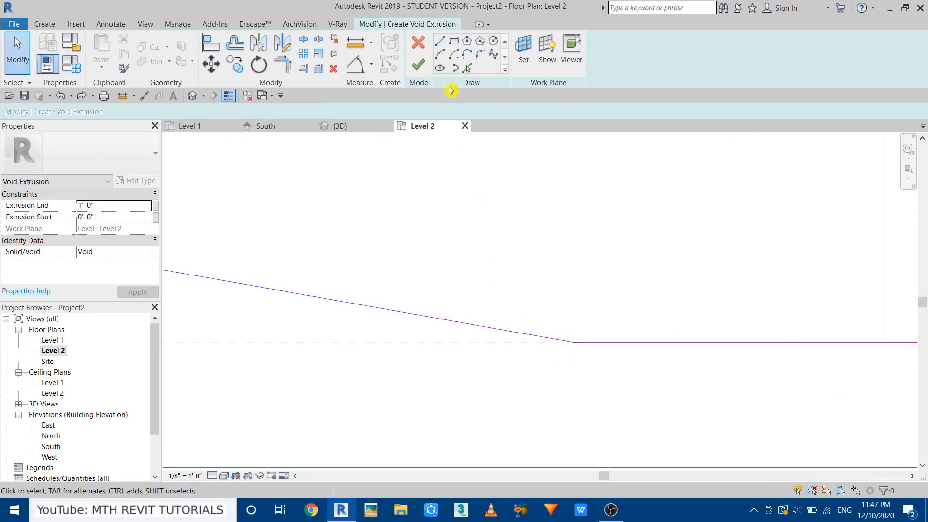
left_click(480, 57)
left_click(136, 112)
left_click_drag(185, 111, 120, 112)
type("5")
key("Return")
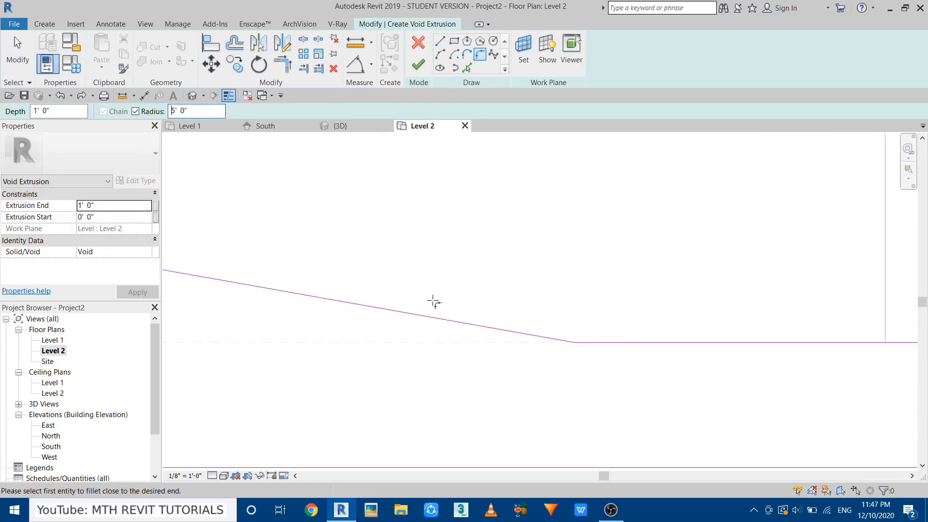
left_click(515, 333)
left_click(621, 343)
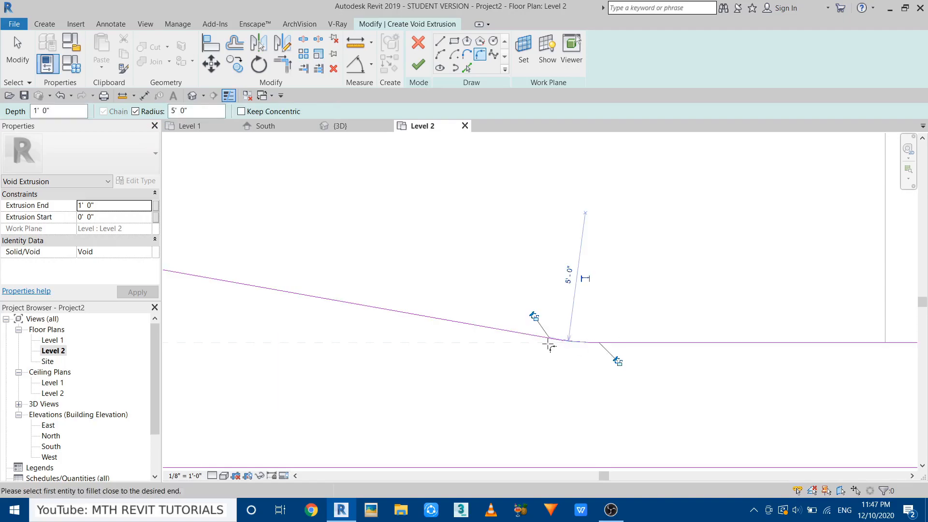
key("Escape")
key("Escape")
scroll(549, 332, "down", 3)
scroll(544, 371, "up", 3)
scroll(485, 340, "down", 4)
scroll(494, 345, "up", 2)
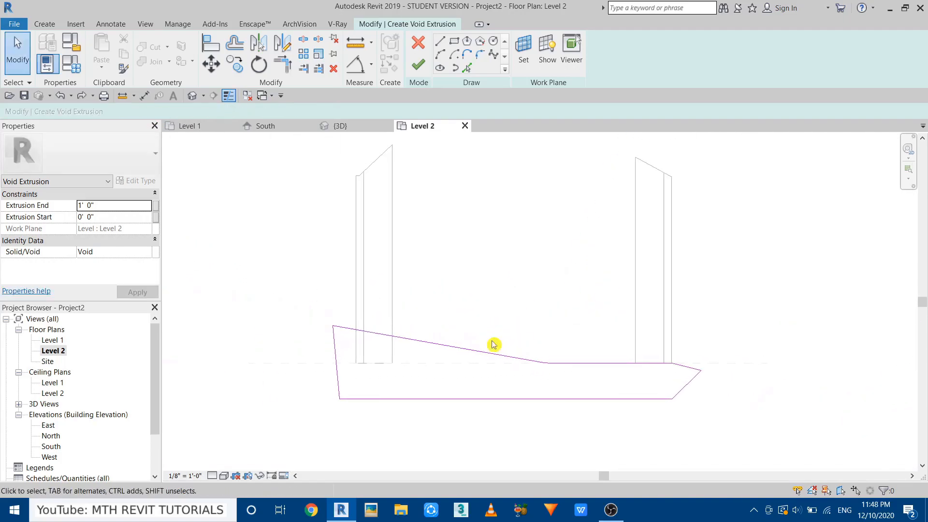
Finish the void sketch and stretch the void in the South elevation so it spans the roof's full height.
left_click(420, 67)
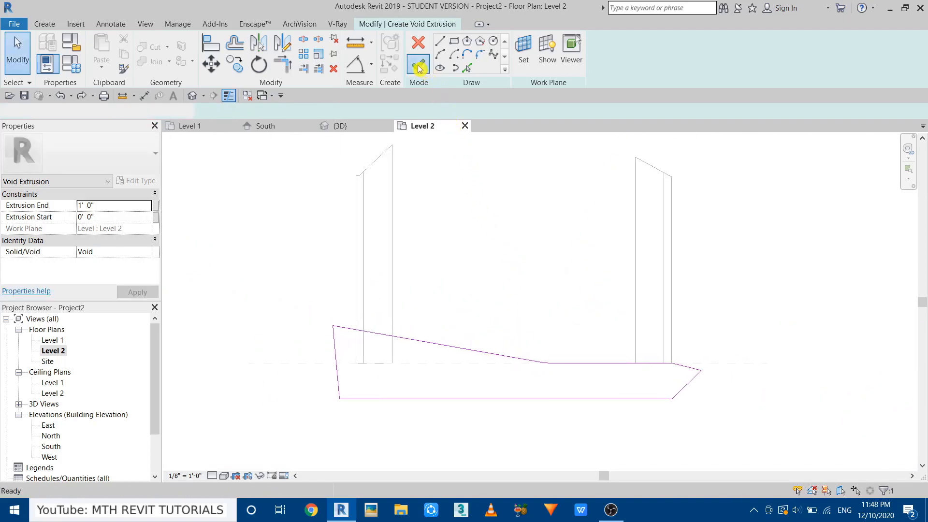
left_click(266, 128)
left_click_drag(495, 381, 458, 202)
left_click_drag(495, 399, 491, 408)
left_click(341, 126)
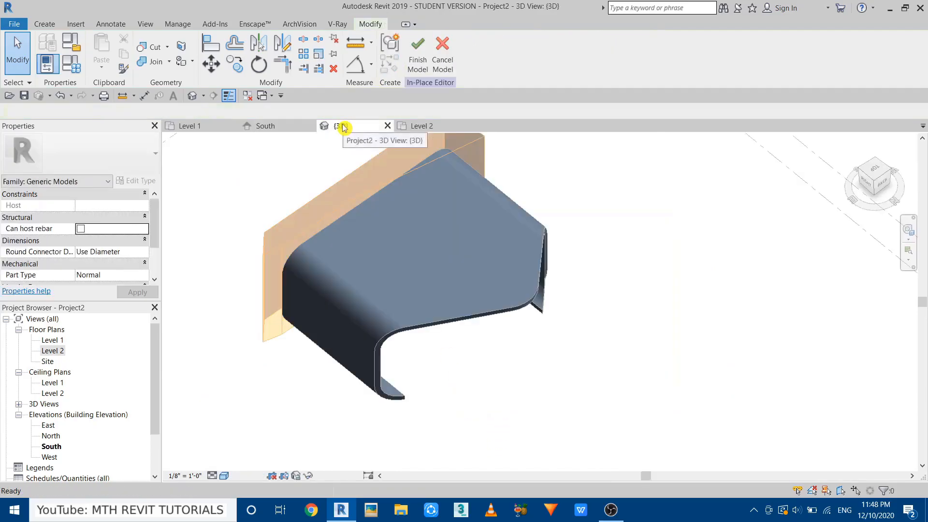
Cut the roof with the new void extrusion in the 3D view and finish the in-place model.
middle_click_drag(395, 243, 340, 284, "shift")
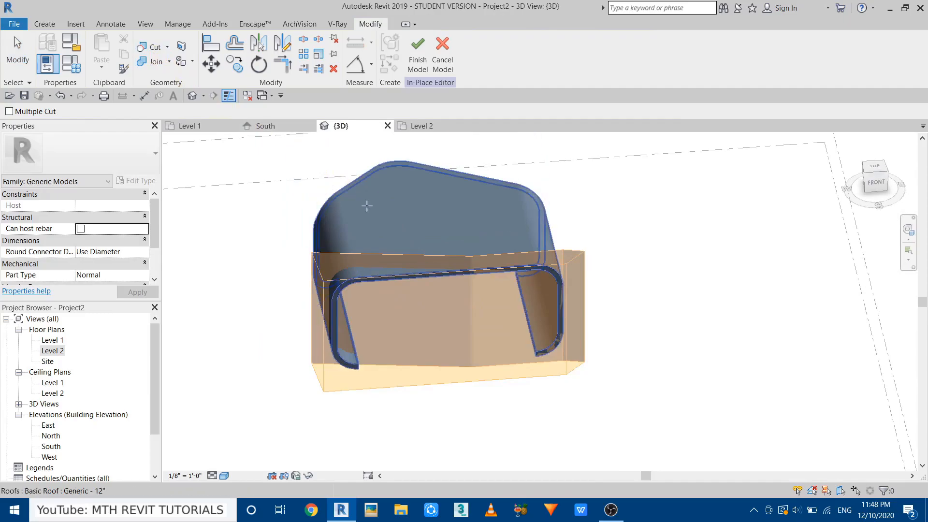
left_click(376, 216)
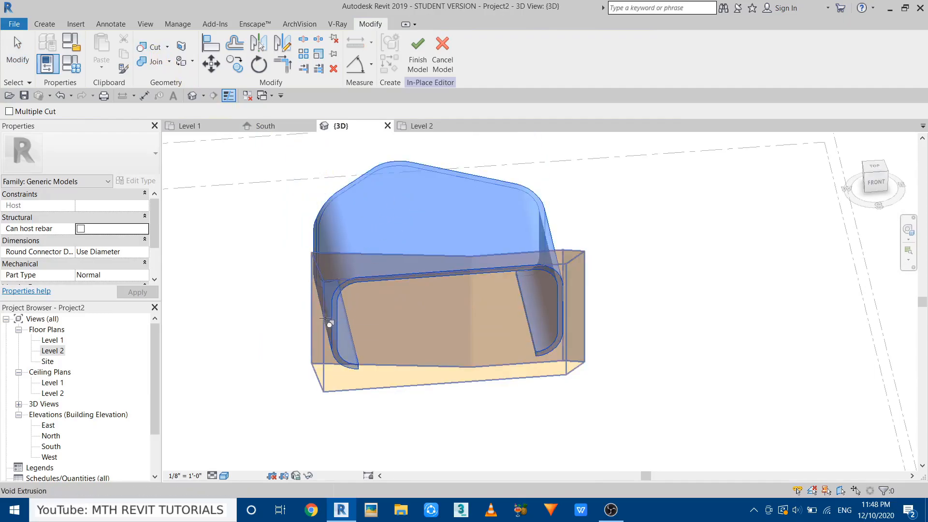
left_click(322, 329)
key("Escape")
middle_click_drag(485, 350, 539, 384, "shift")
scroll(422, 326, "up", 3)
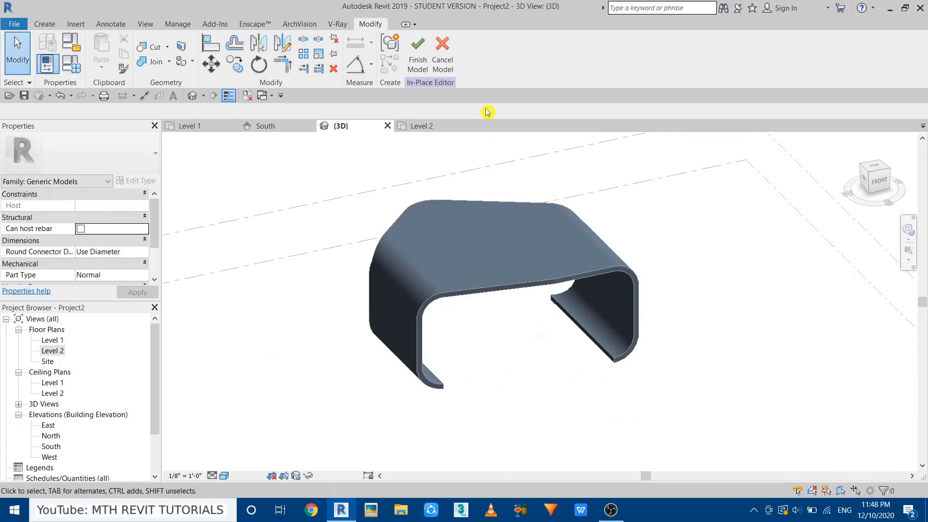
left_click(418, 63)
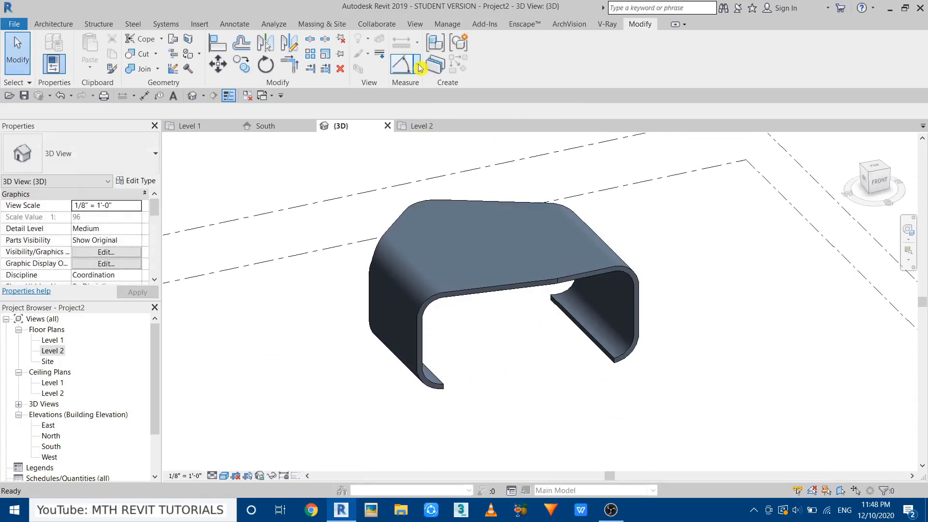
Start a Generic - 12" floor on Level 2 and sketch a rectangular boundary about 41' 11" by 25' 11" between the roof's sides.
left_click(430, 127)
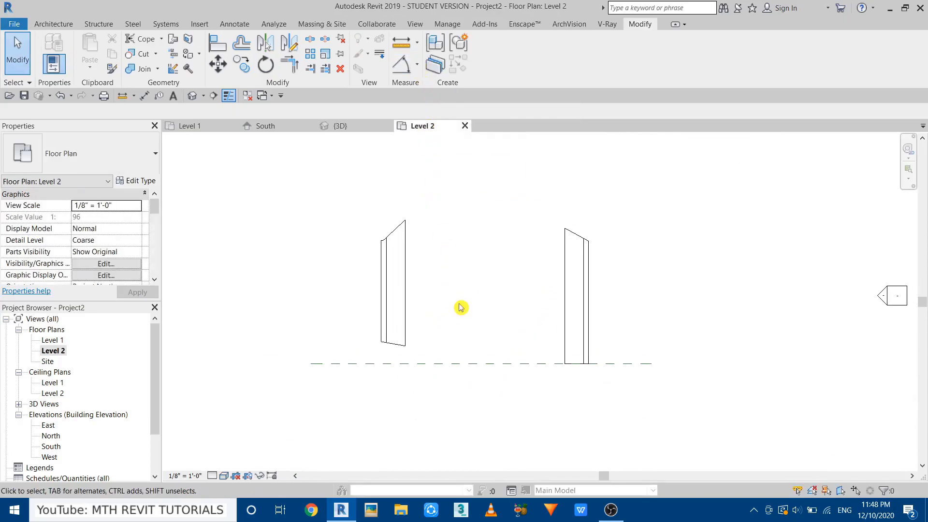
left_click(58, 25)
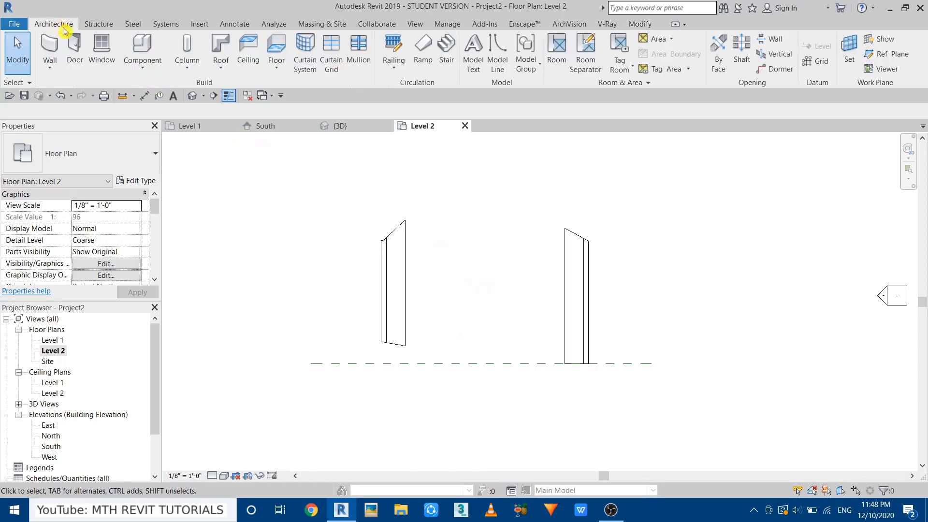
left_click(274, 49)
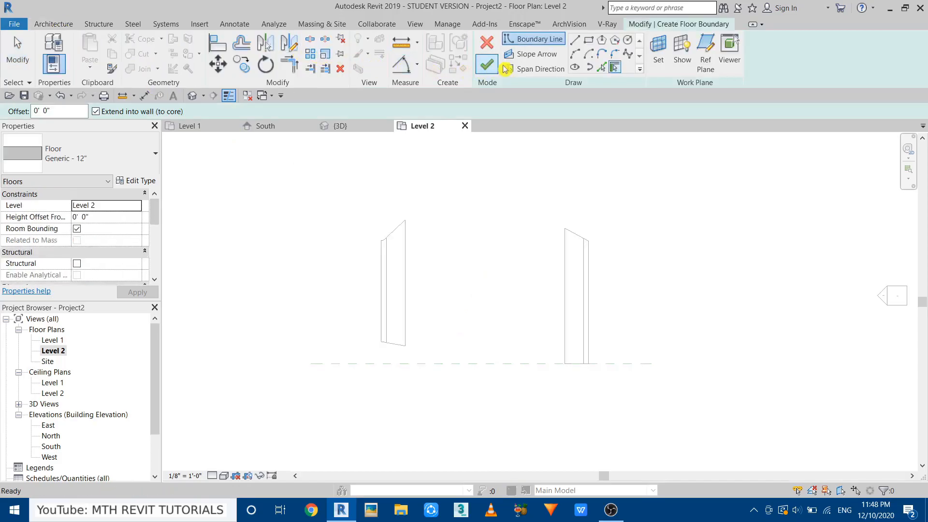
left_click(588, 42)
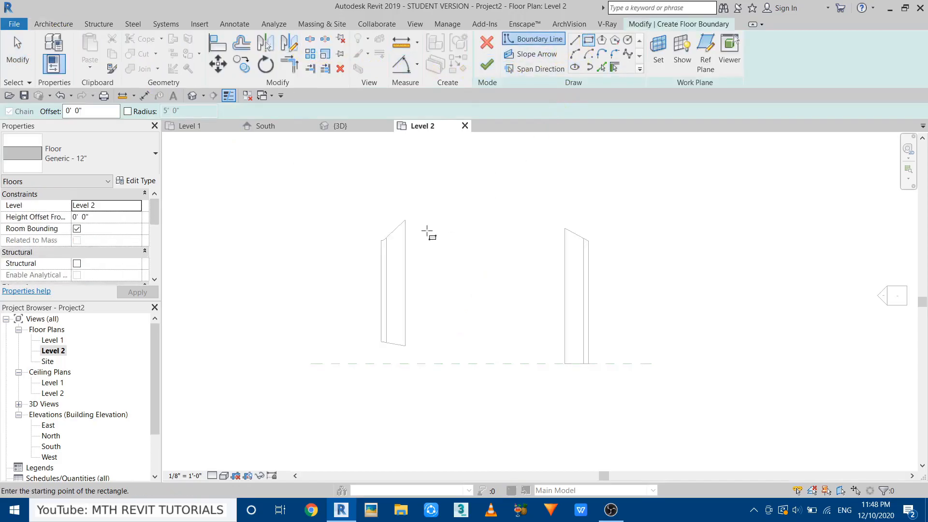
scroll(380, 240, "up", 2)
left_click(389, 235)
scroll(584, 338, "up", 3)
left_click(605, 341)
scroll(599, 348, "down", 2)
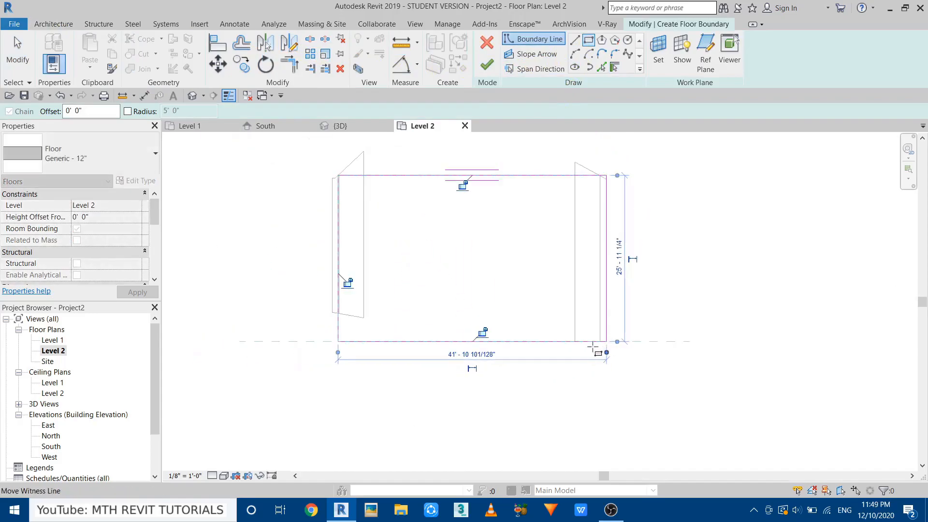
scroll(411, 310, "up", 2)
right_click(424, 231)
left_click(447, 239)
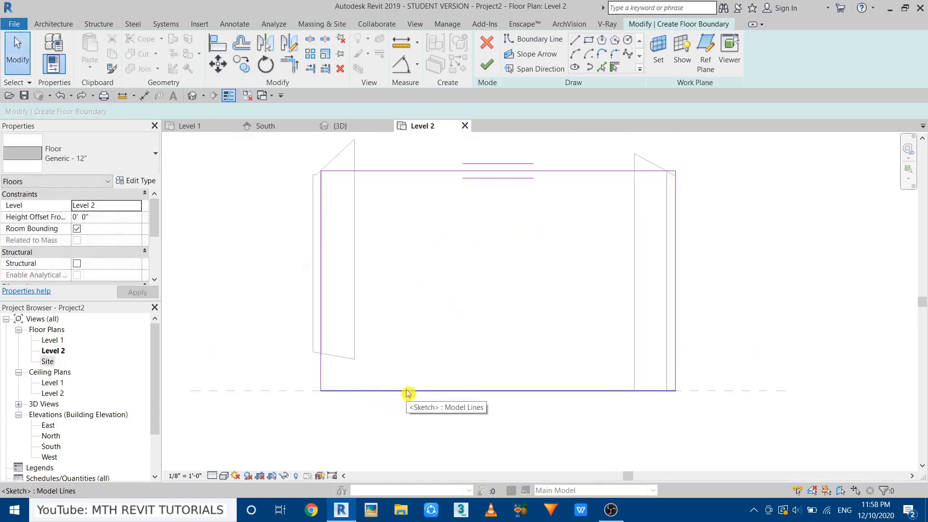
Shorten the floor boundary's front line from its left end to a length of 17'.
left_click(434, 391)
scroll(473, 392, "up", 1)
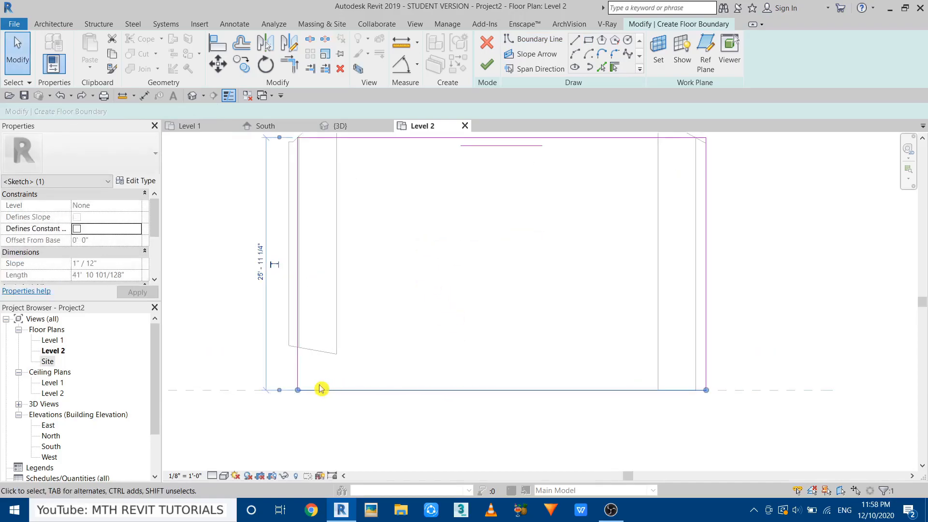
left_click_drag(299, 390, 356, 390)
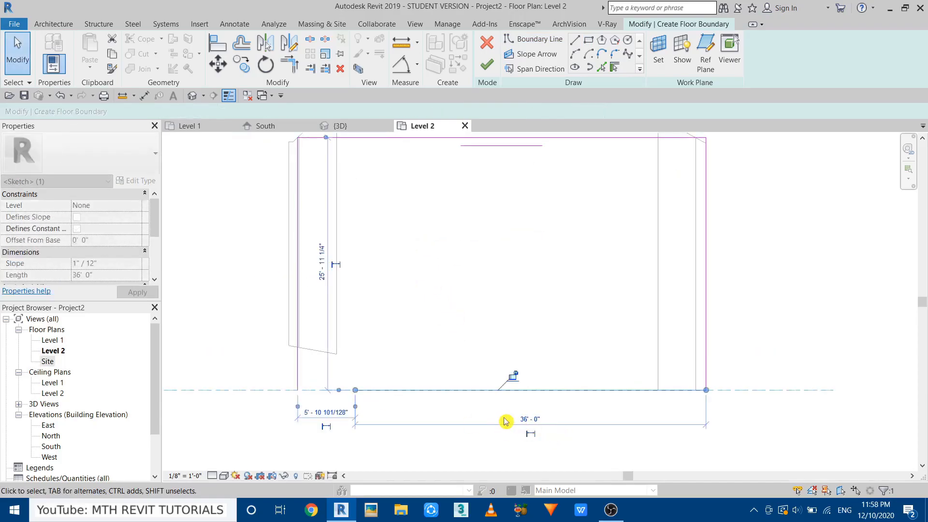
left_click(527, 421)
type("17")
key("Return")
left_click(652, 353)
Draw a 3' line inward from the front line's free end and continue it horizontally toward the left boundary.
left_click(575, 42)
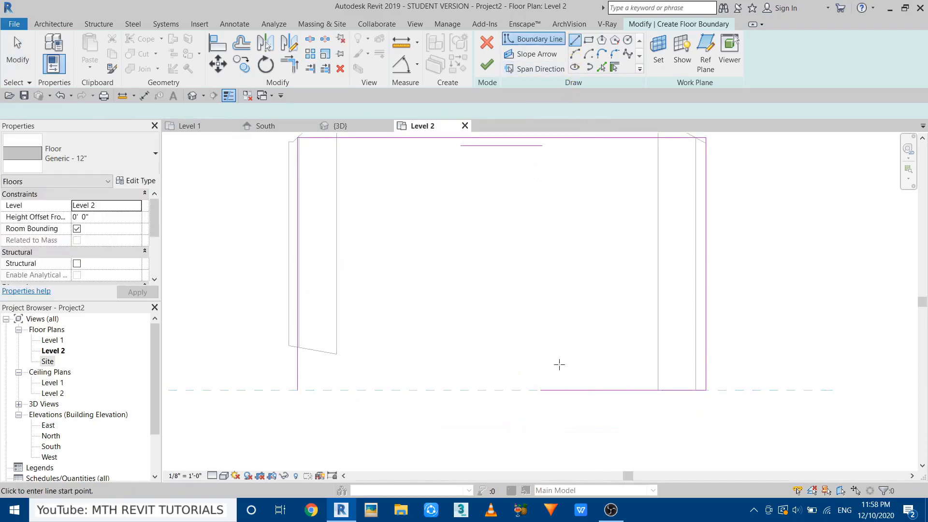
left_click(540, 390)
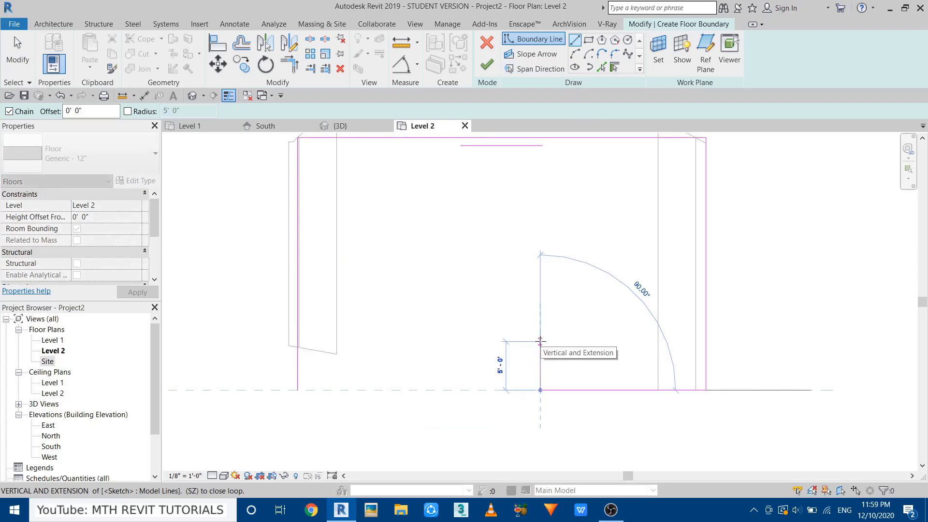
type("3")
key("Return")
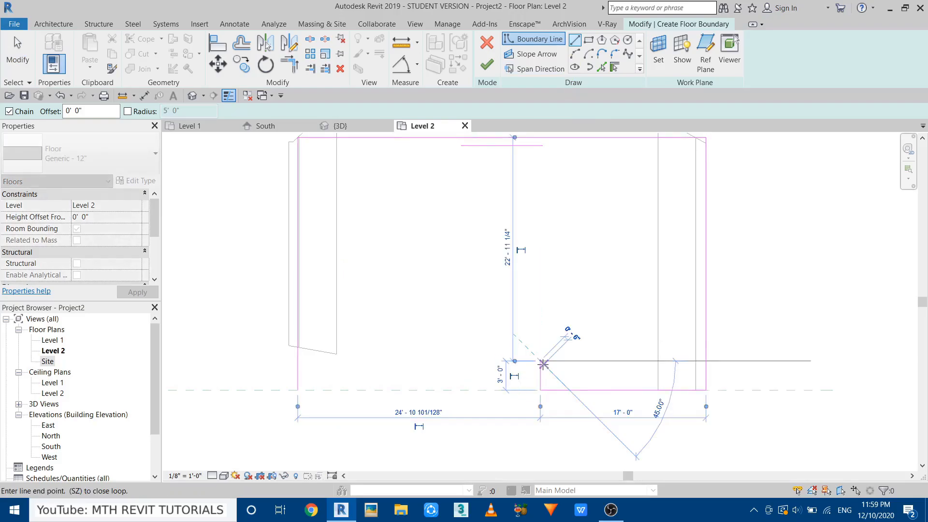
left_click(317, 364)
key("Escape")
key("Escape")
Trim the left boundary line to the new horizontal line to close the stepped front corner.
scroll(338, 373, "up", 2)
key("r")
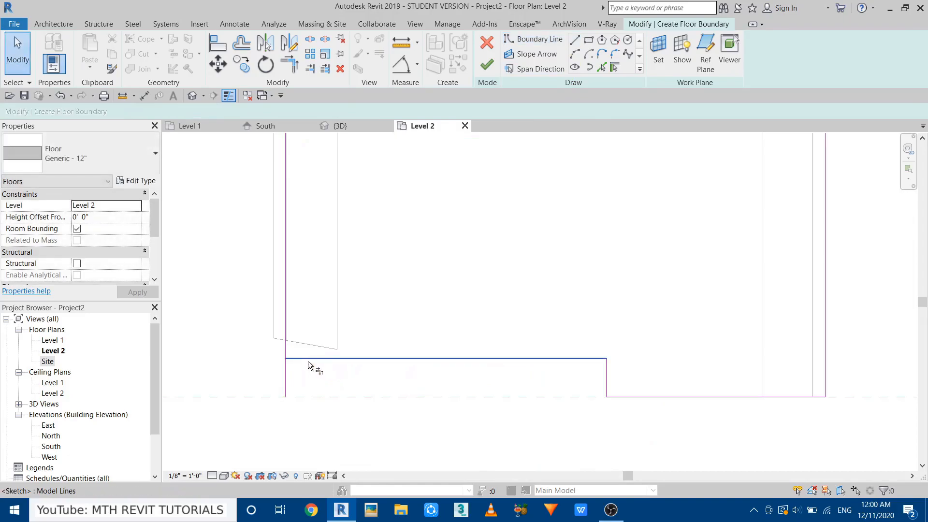
left_click(307, 358)
left_click(286, 339)
middle_click_drag(437, 324, 409, 369)
key("Escape")
In the Site plan, replace the floor's rear boundary line with lines picked from the roof's two sloped edges and connecting arc.
scroll(345, 203, "down", 1)
middle_click_drag(344, 203, 308, 375)
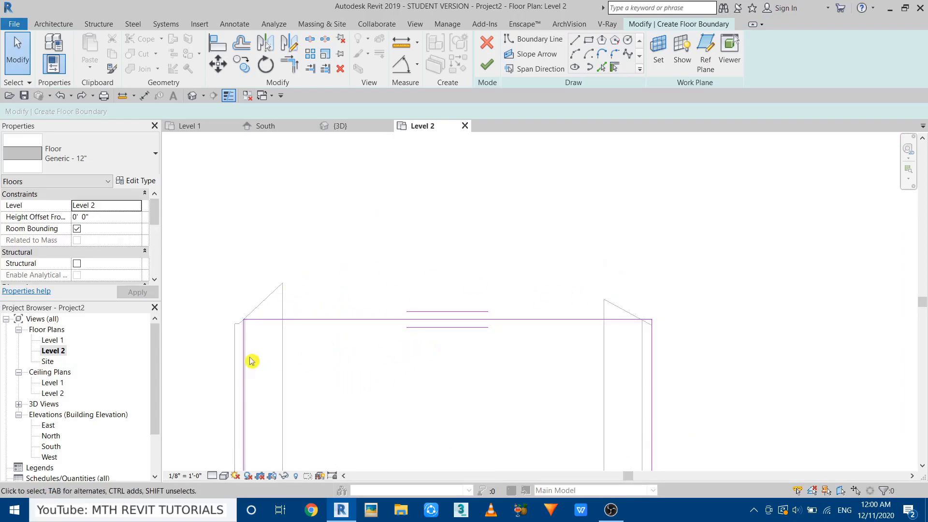
double_click(48, 363)
scroll(437, 326, "up", 3)
scroll(460, 336, "up", 3)
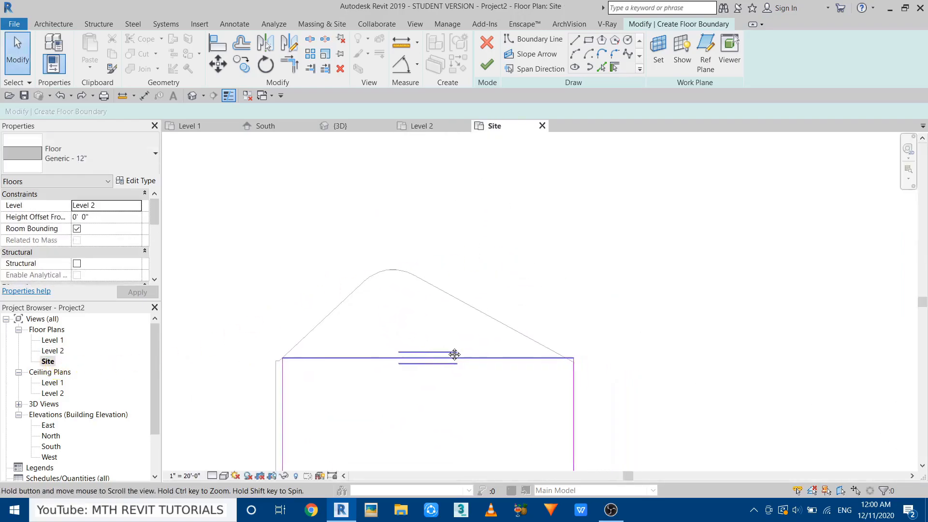
left_click(435, 385)
key("Delete")
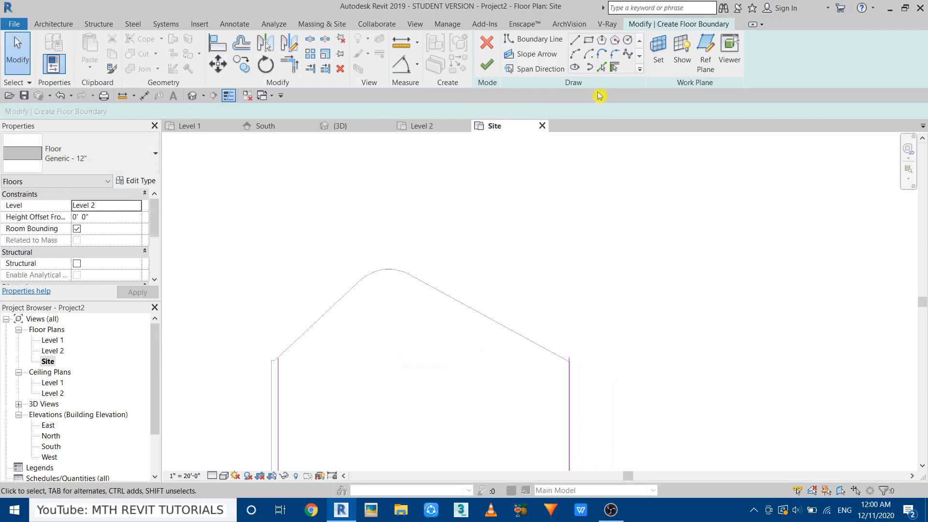
left_click(603, 68)
scroll(380, 278, "up", 1)
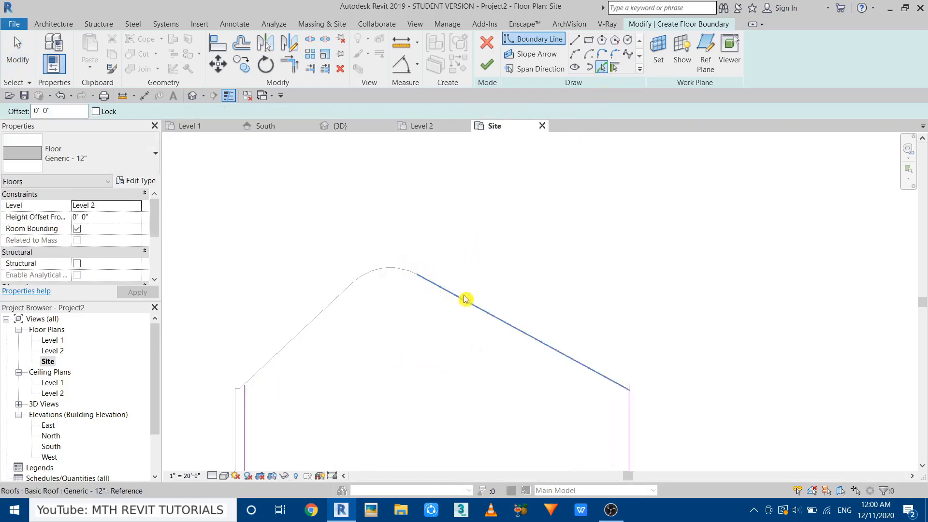
scroll(242, 408, "up", 3)
key("Escape")
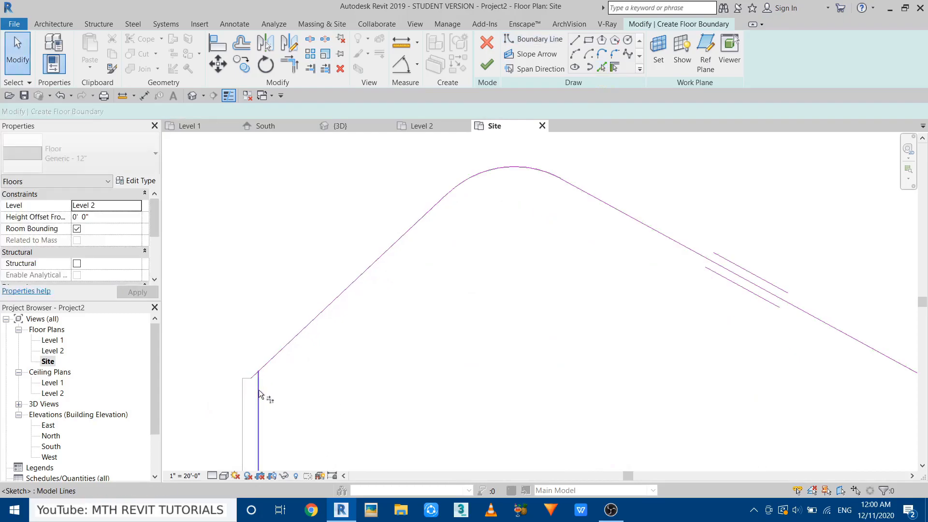
Trim the floor's side boundary lines to the picked sloped lines at the rear corners.
middle_click_drag(259, 387, 239, 283)
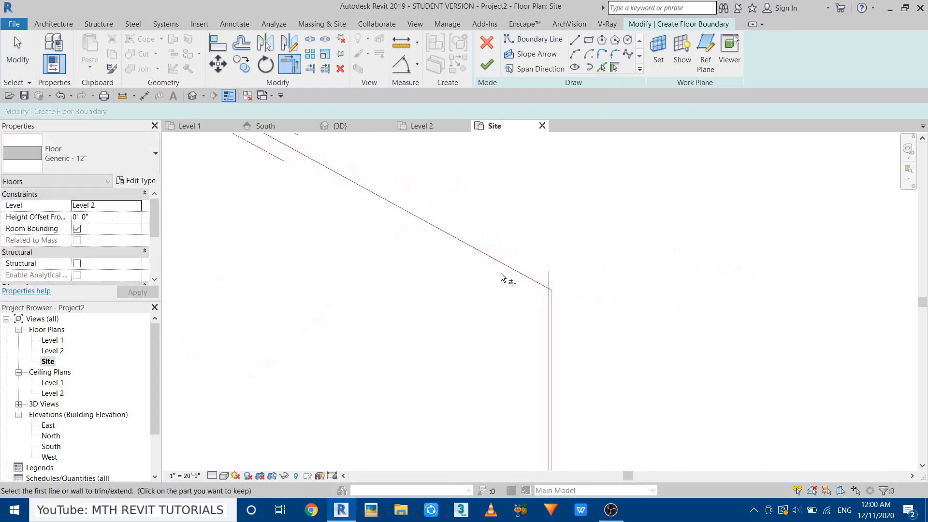
left_click(523, 273)
left_click(547, 304)
Move the floor's right boundary line outward onto the roof's outer edge.
scroll(540, 288, "up", 3)
scroll(567, 294, "up", 5)
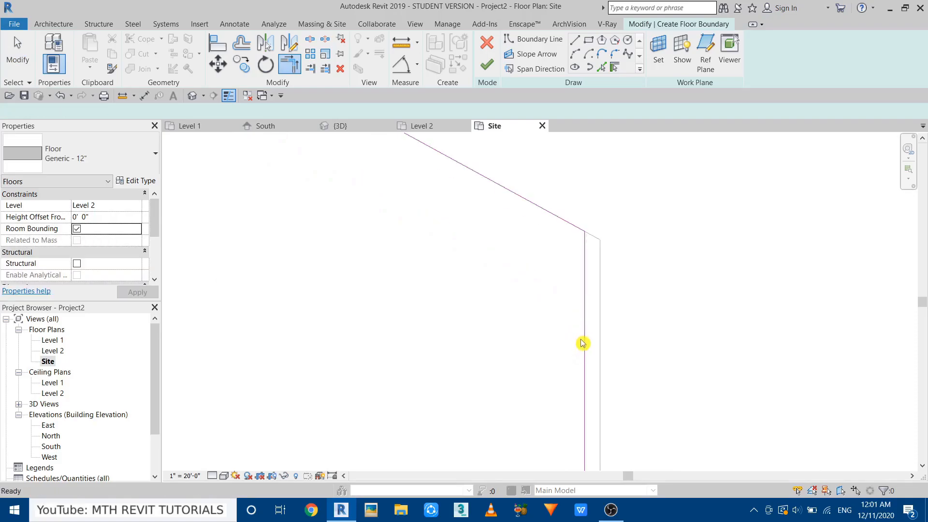
key("Escape")
mouse_move(590, 292)
left_mouse_down()
mouse_move(612, 295)
mouse_move(613, 276)
left_mouse_up()
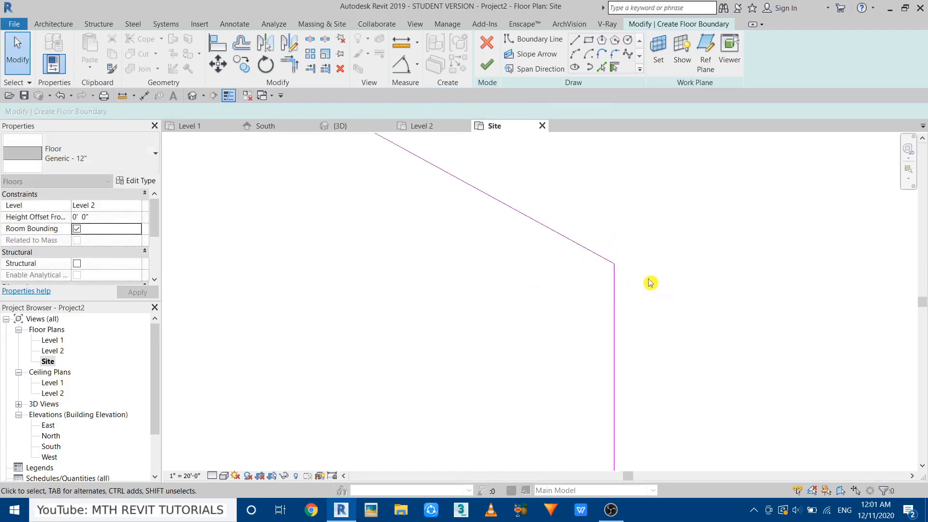
scroll(633, 311, "down", 5)
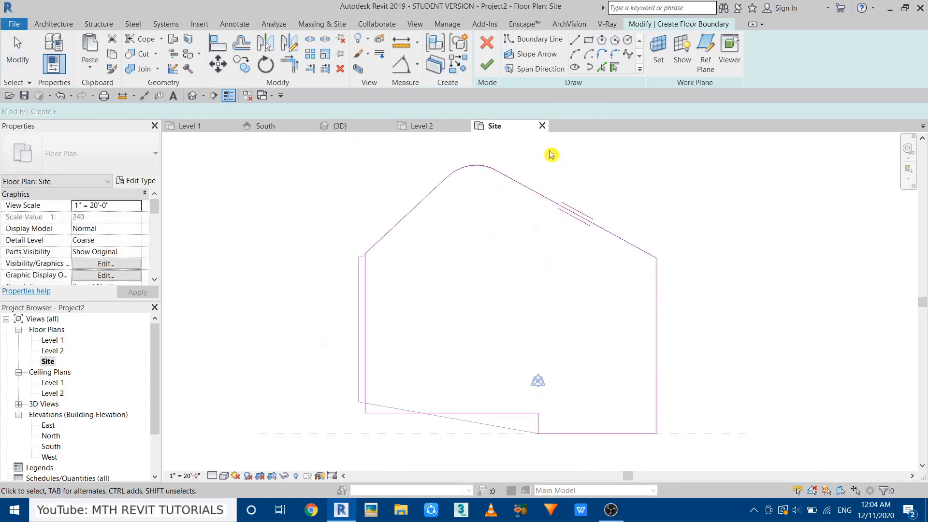
Finish the floor and examine in the 3D view how its front edge meets the roof's lower lip.
left_click(487, 65)
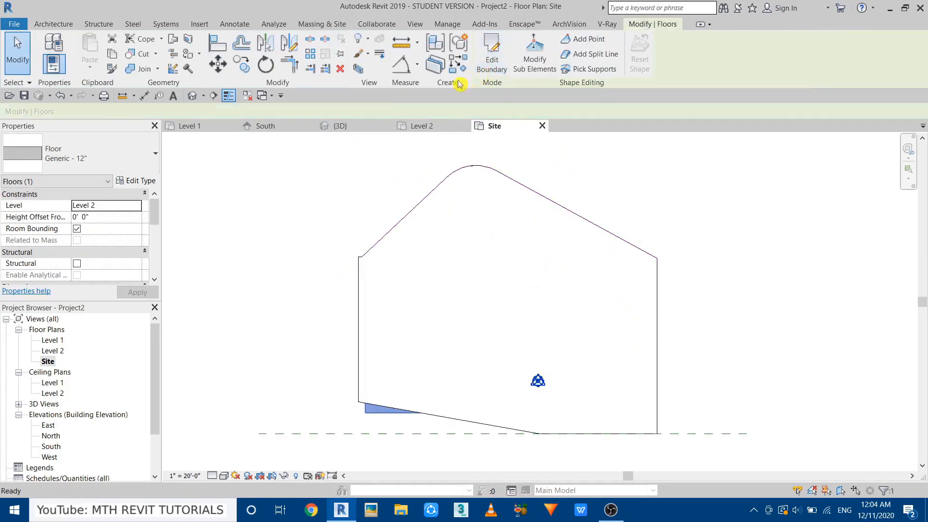
left_click(339, 127)
scroll(379, 423, "up", 2)
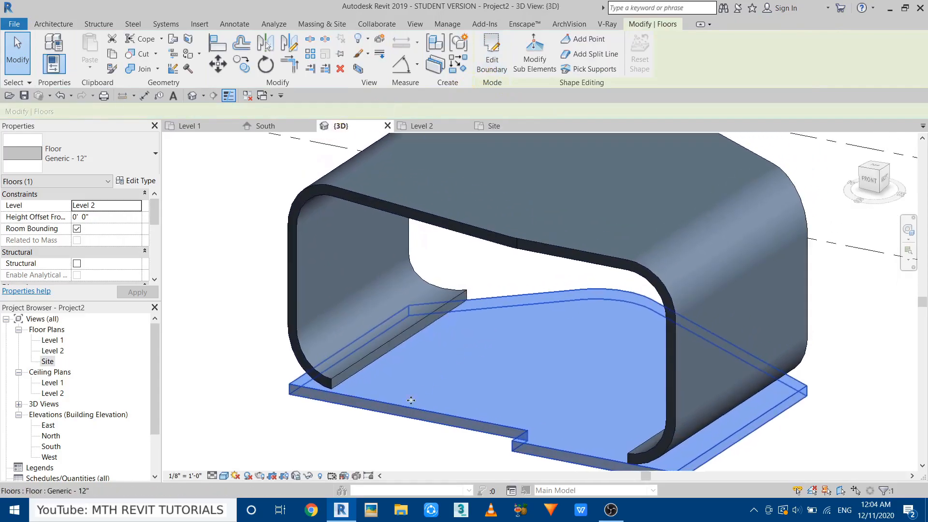
middle_click_drag(378, 423, 390, 395, "shift")
scroll(379, 369, "up", 2)
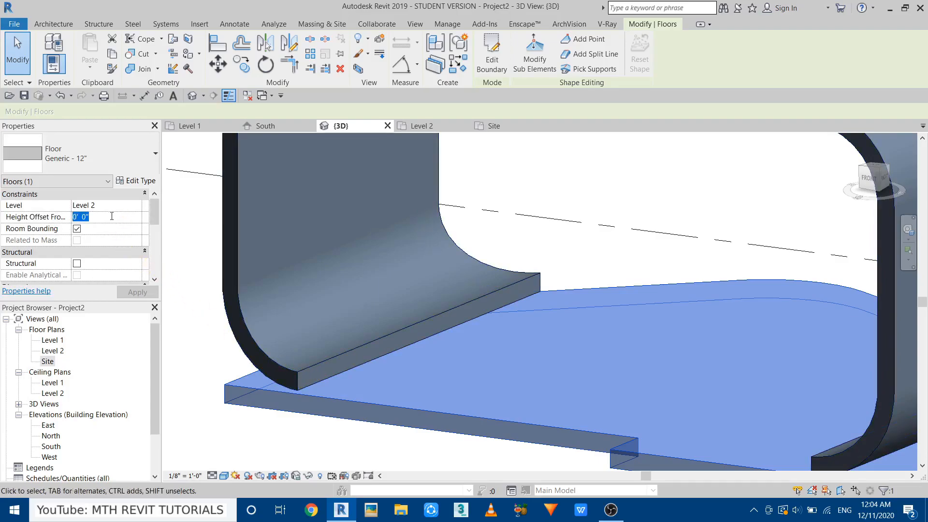
Set the floor's height offset from Level 2 to 1' and check how its edges meet the roof's lower lips.
type("1")
left_click(371, 458)
middle_click_drag(269, 365, 445, 321, "shift")
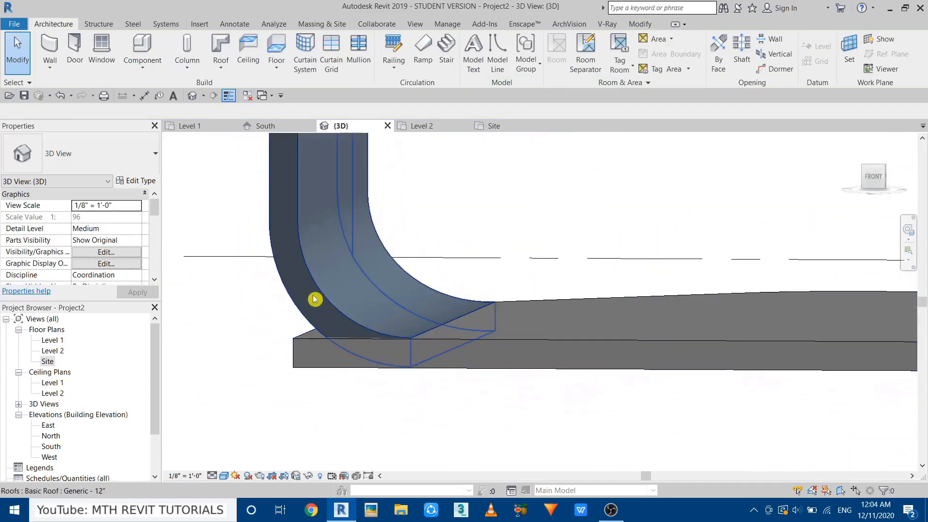
scroll(404, 337, "up", 4)
scroll(345, 356, "down", 4)
middle_click_drag(454, 358, 505, 459, "shift")
middle_click_drag(605, 425, 538, 401)
middle_click_drag(821, 411, 693, 381)
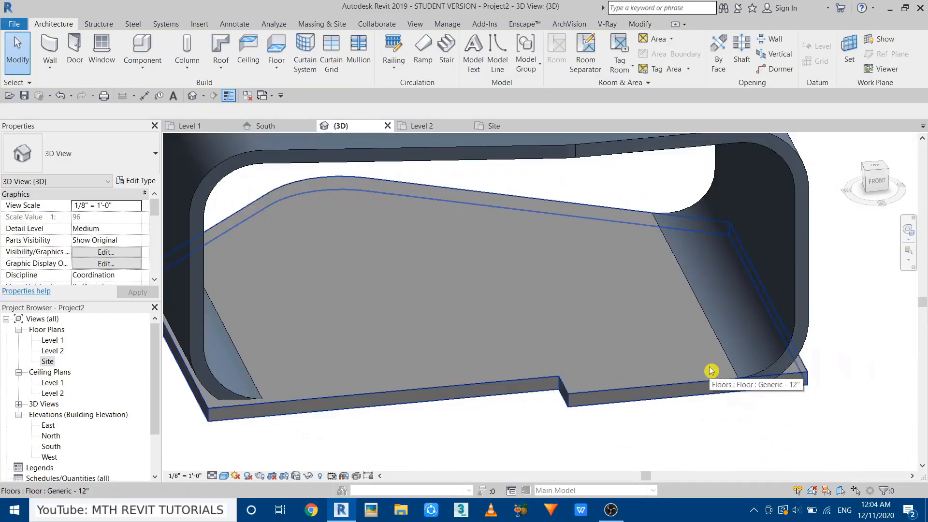
scroll(715, 369, "up", 1)
scroll(727, 380, "up", 1)
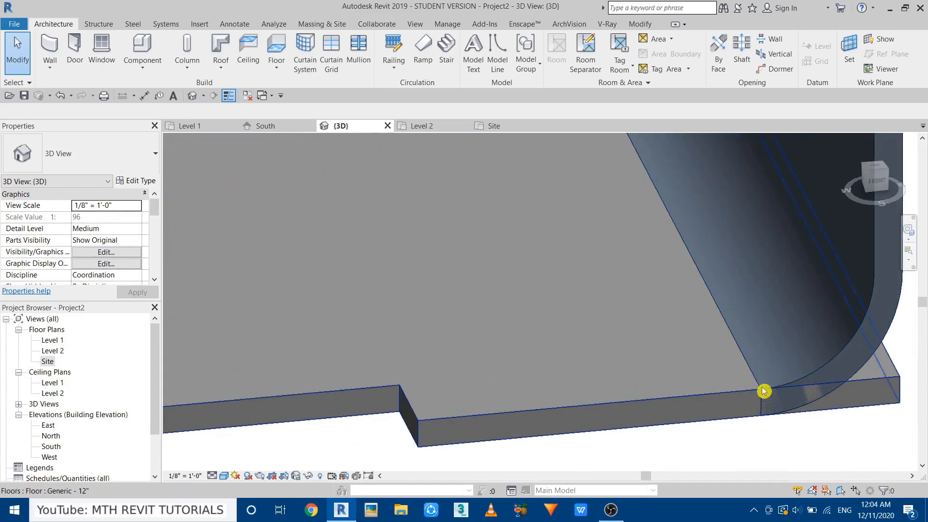
Edit the floor's boundary and align its right side line with the end face of the roof's right lower lip.
left_click(602, 396)
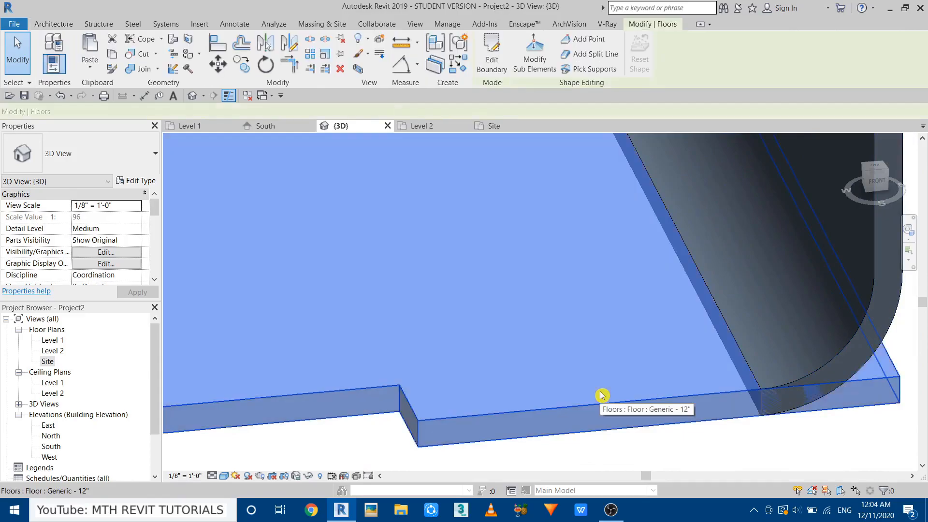
double_click(602, 396)
left_click(218, 48)
mouse_move(754, 405)
middle_mouse_down("shift")
mouse_move(765, 414)
mouse_move(798, 378)
mouse_move(860, 286)
middle_mouse_up("shift")
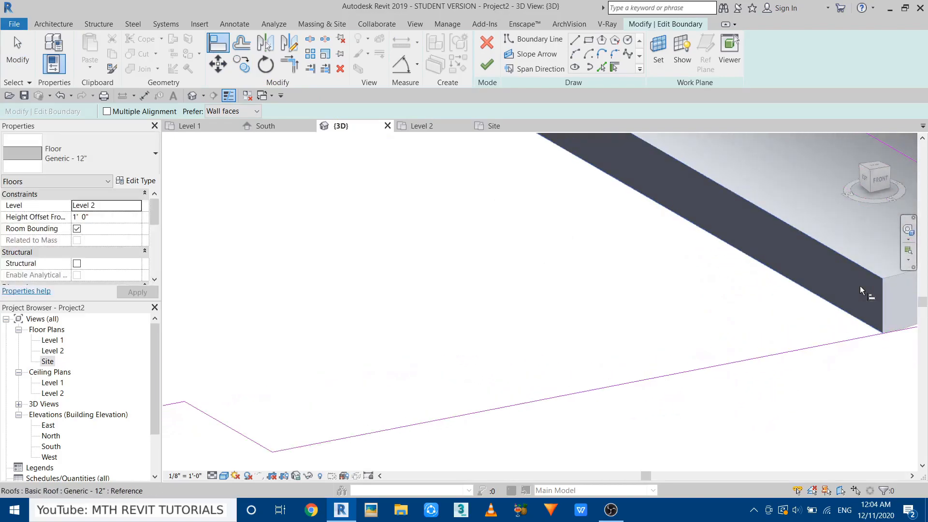
scroll(556, 343, "down", 4)
left_click(727, 298)
scroll(736, 303, "down", 3)
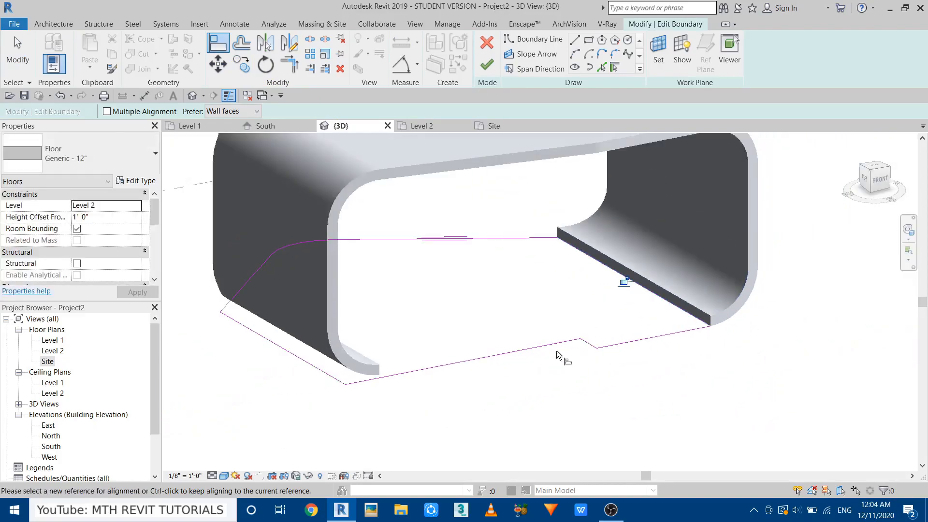
Align the floor's left boundary line with the end face of the roof's left lower lip.
middle_click_drag(575, 347, 390, 391, "shift")
middle_click_drag(347, 240, 411, 390)
scroll(411, 390, "up", 4)
scroll(393, 359, "up", 2)
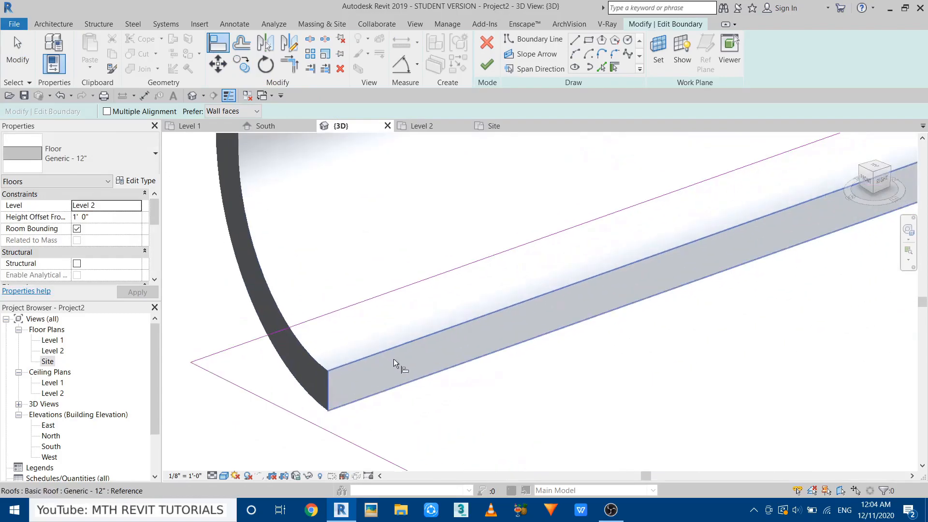
left_click(448, 327)
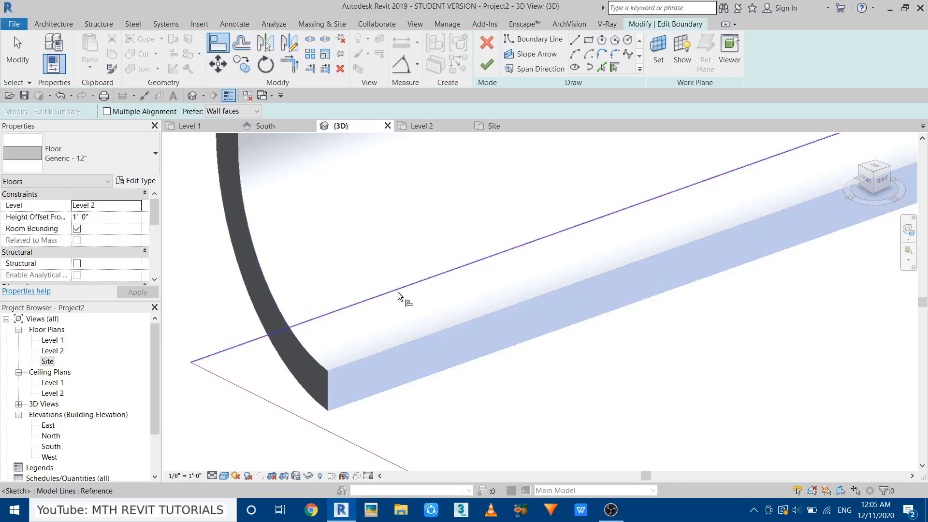
scroll(399, 358, "down", 4)
middle_click_drag(392, 357, 477, 393, "shift")
key("Escape")
key("Escape")
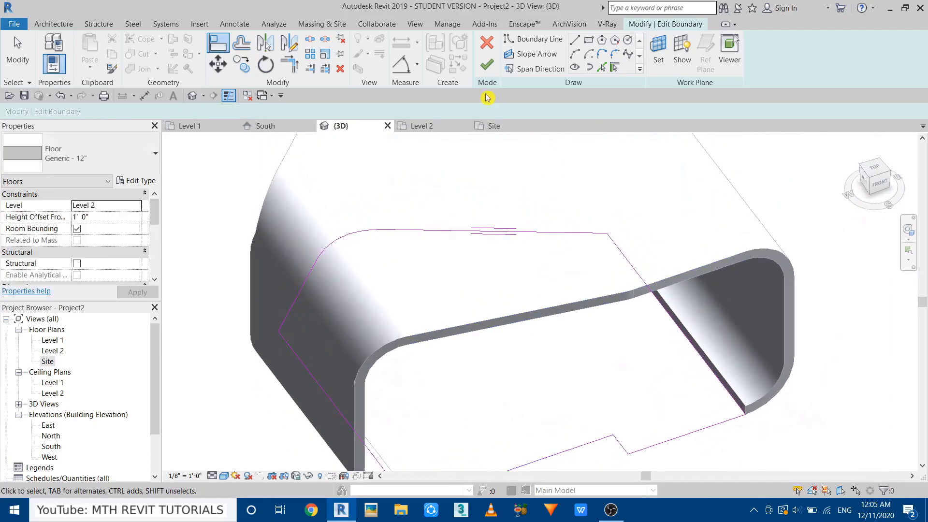
Finish the floor's boundary and examine how its front corners meet the roof's lower lips.
left_click(487, 64)
scroll(467, 315, "down", 2)
left_click(460, 422)
middle_click_drag(460, 422, 408, 458, "shift")
scroll(373, 274, "up", 3)
scroll(338, 358, "down", 1)
scroll(325, 375, "up", 1)
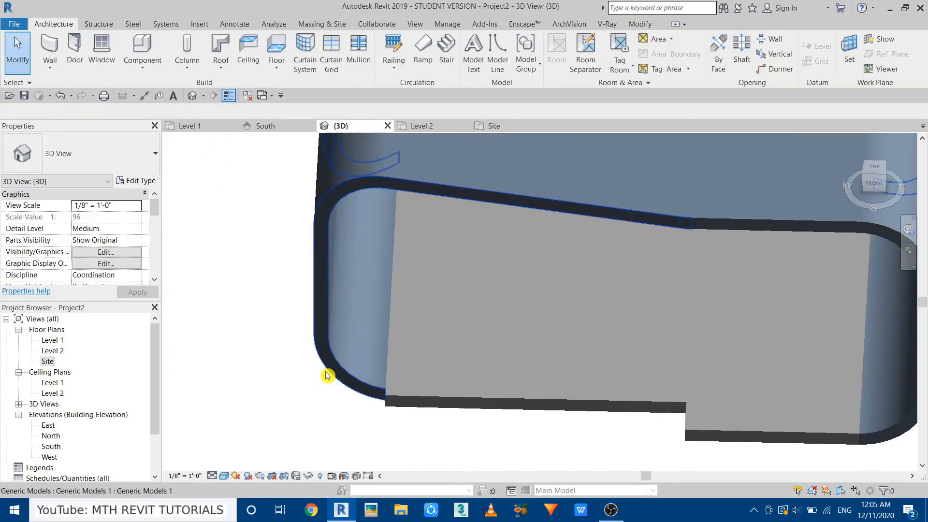
middle_click_drag(448, 242, 480, 219, "shift")
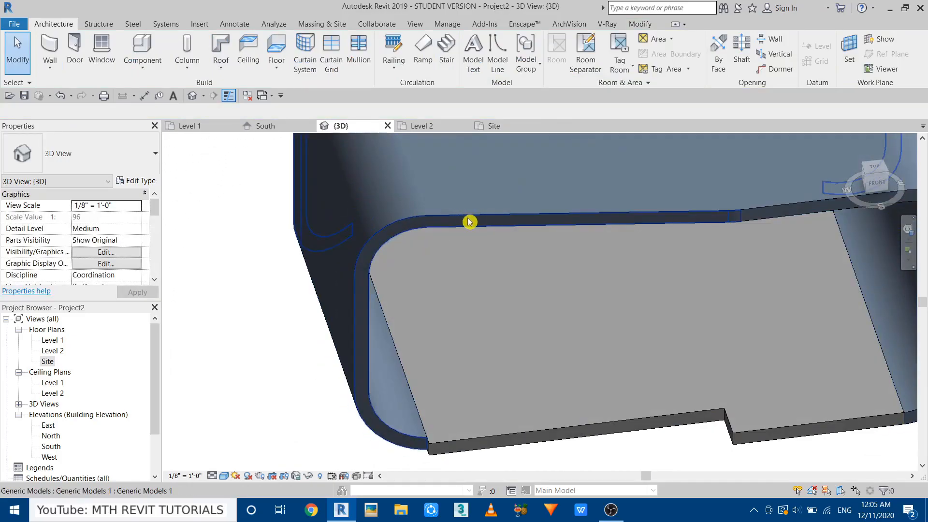
Edit the roof-cutting generic model in place and open its front void extrusion's sketch.
left_click(469, 222)
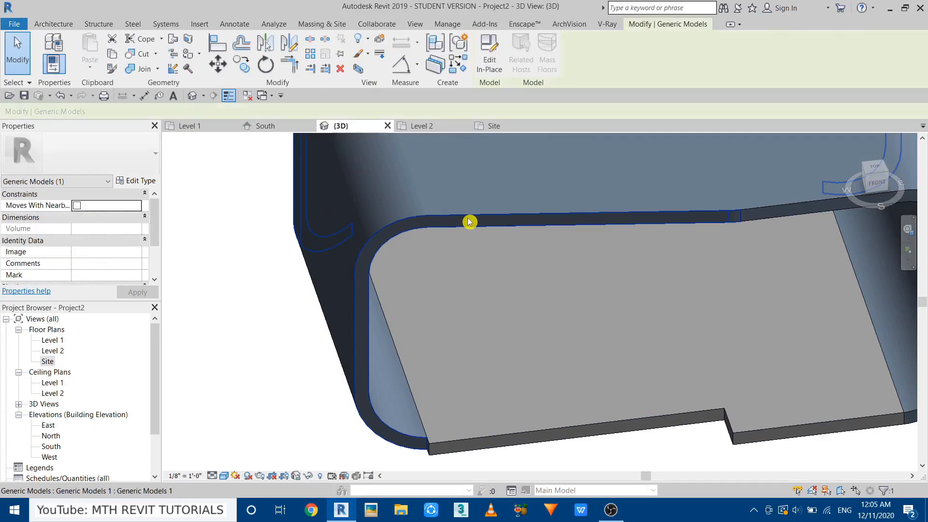
left_click(492, 62)
scroll(435, 290, "down", 2)
middle_click_drag(387, 397, 430, 419, "shift")
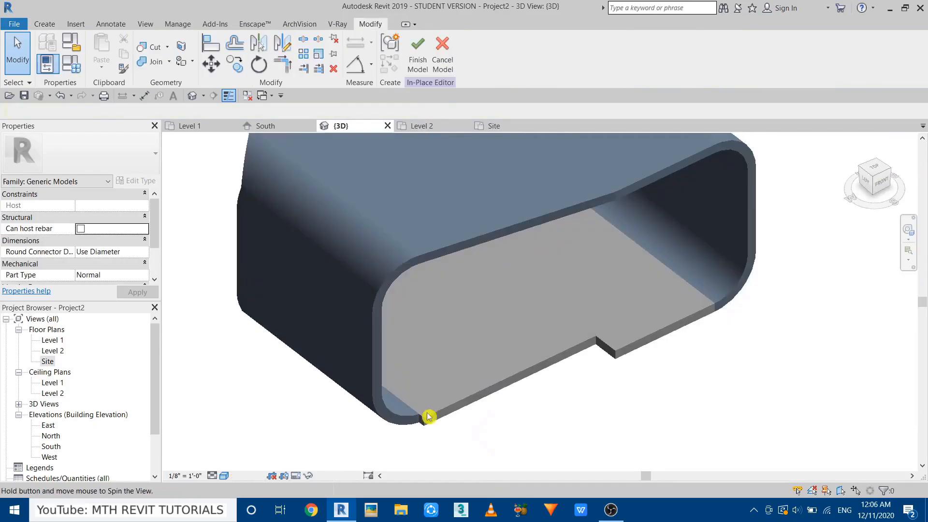
left_click(431, 275)
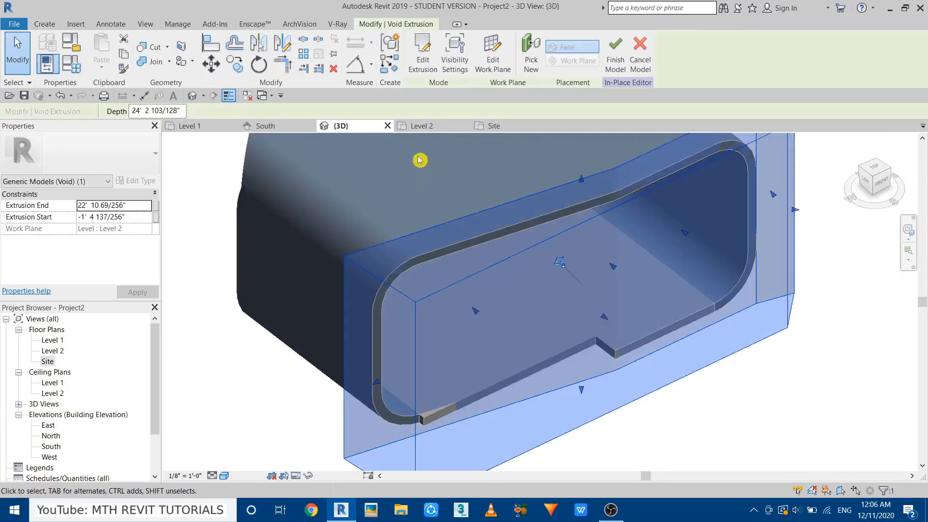
left_click(422, 60)
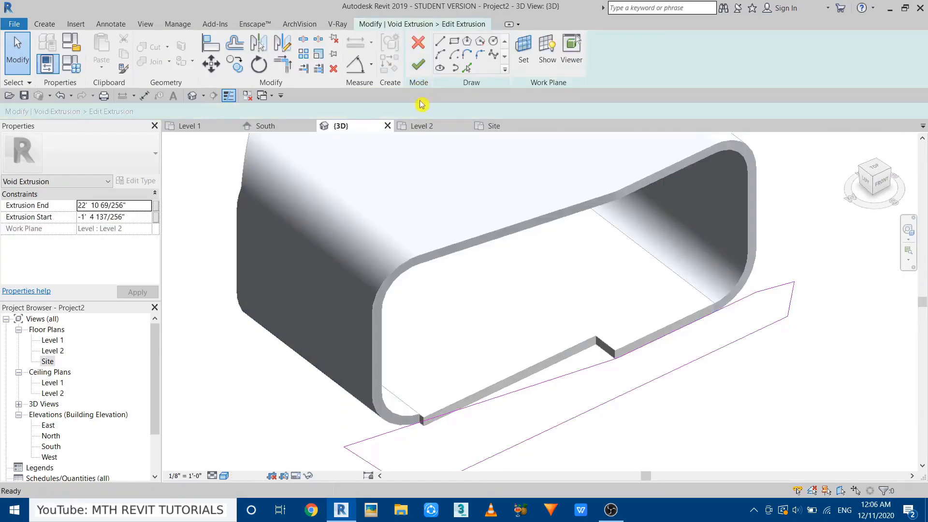
In the Level 2 plan, move the void profile's upper-left corner about 1' forward so its sloped line meets the floor's front-left corner.
left_click(424, 127)
scroll(290, 246, "up", 1)
left_click_drag(303, 229, 235, 304)
scroll(251, 297, "up", 1)
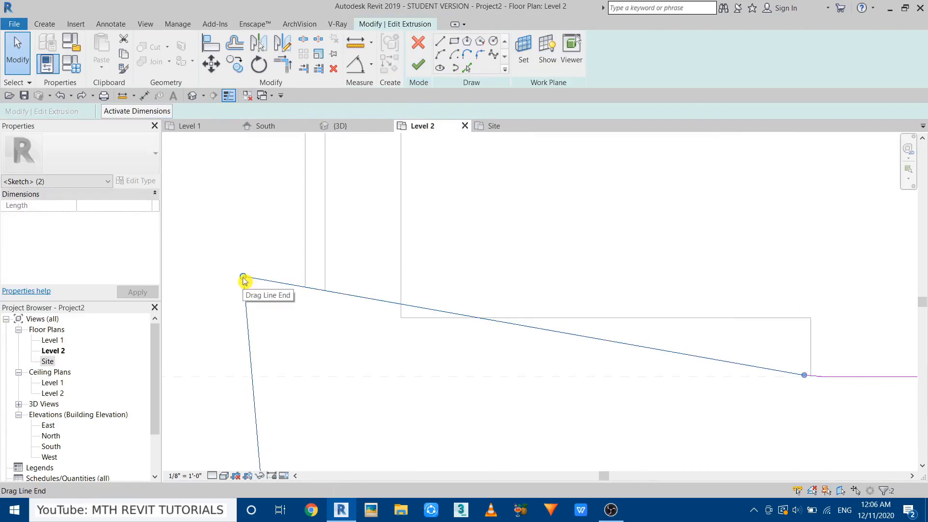
mouse_move(243, 280)
left_mouse_down()
mouse_move(269, 277)
mouse_move(247, 279)
mouse_move(242, 293)
left_mouse_up()
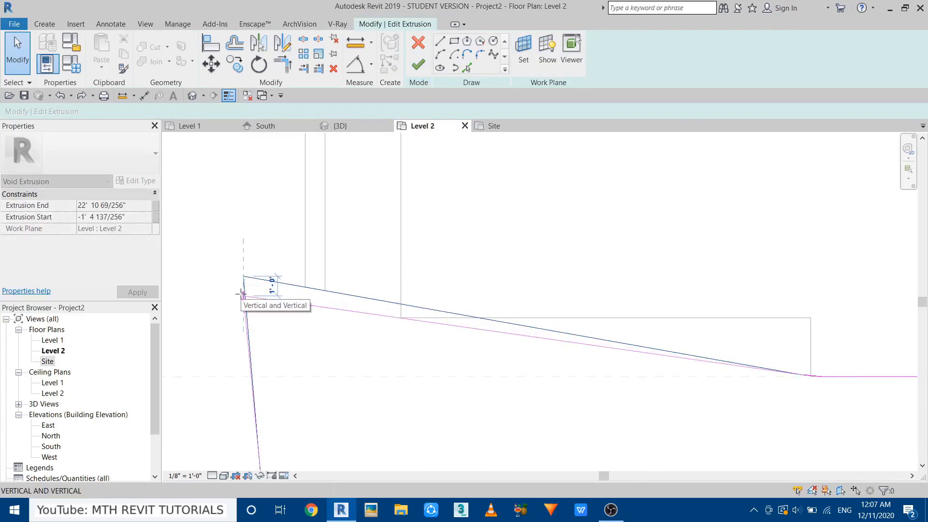
left_click_drag(242, 293, 243, 296)
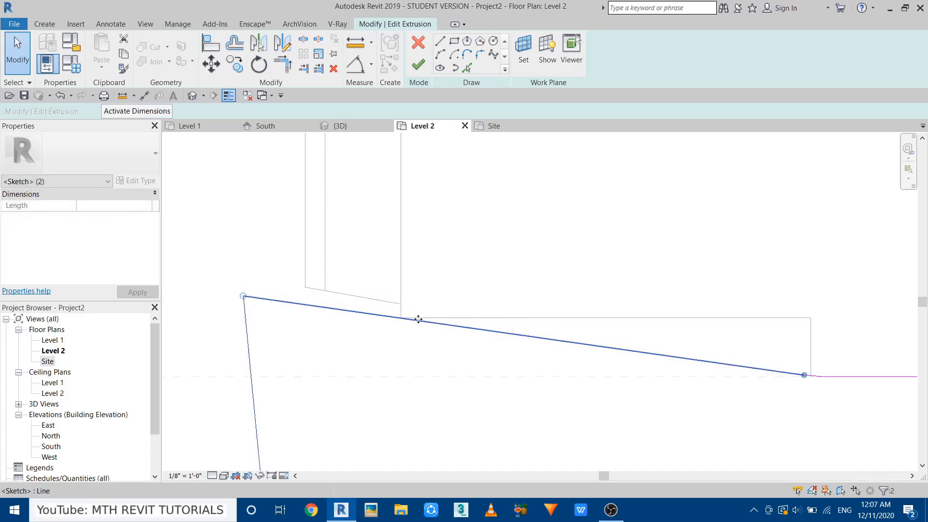
Finish the void extrusion's sketch and the in-place model, returning to the 3D view.
scroll(408, 319, "down", 3)
left_click(450, 290)
left_click(419, 64)
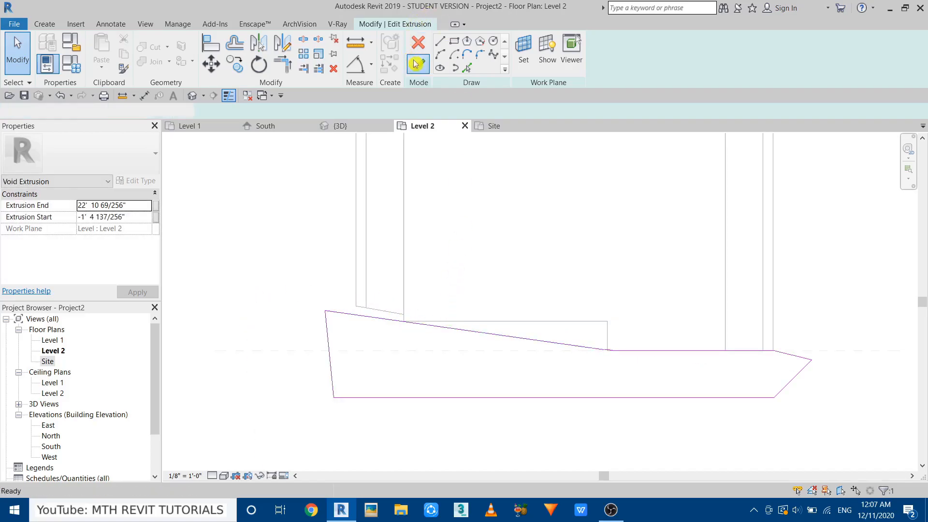
left_click(379, 125)
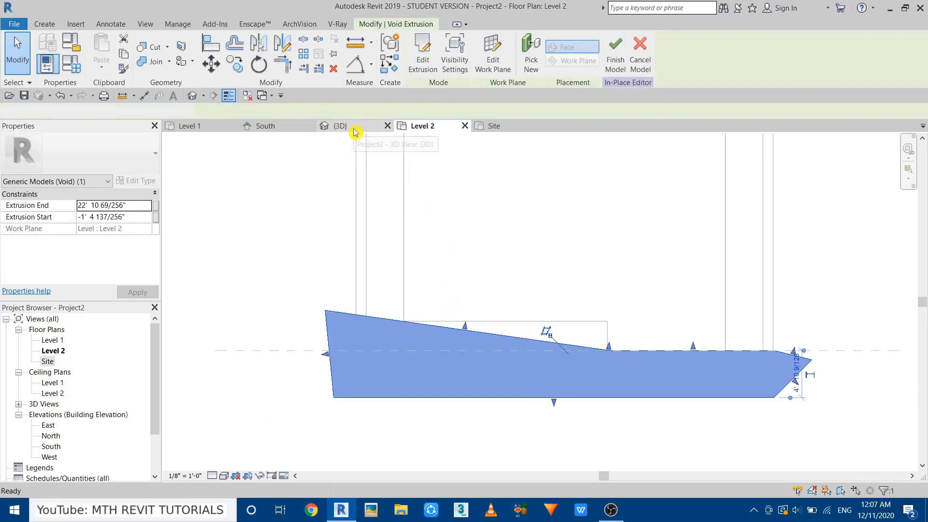
left_click(464, 439)
Examine the joints between roof and floor at the front and rear of the 3D form.
mouse_move(464, 439)
middle_mouse_down("shift")
mouse_move(458, 429)
mouse_move(489, 377)
mouse_move(463, 443)
middle_mouse_up("shift")
scroll(485, 361, "up", 5)
middle_click_drag(485, 360, 425, 394, "shift")
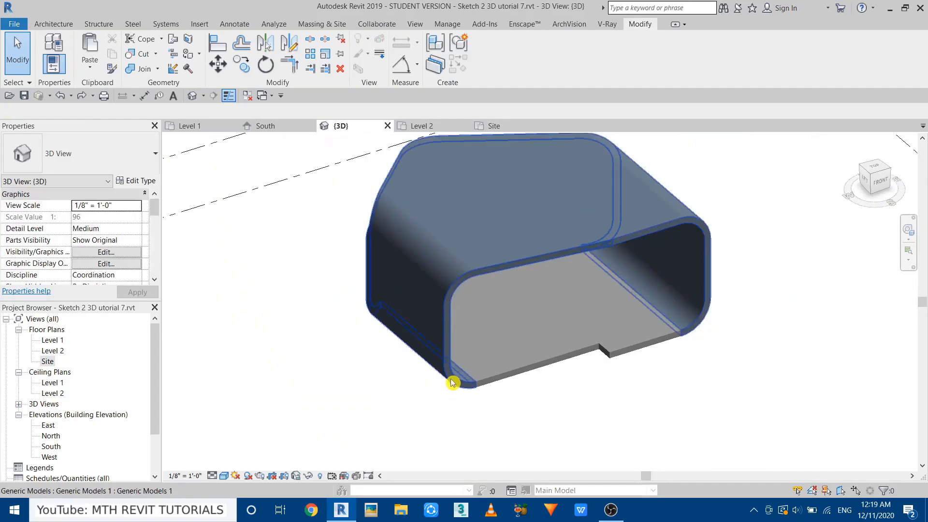
middle_click_drag(451, 382, 579, 361, "shift")
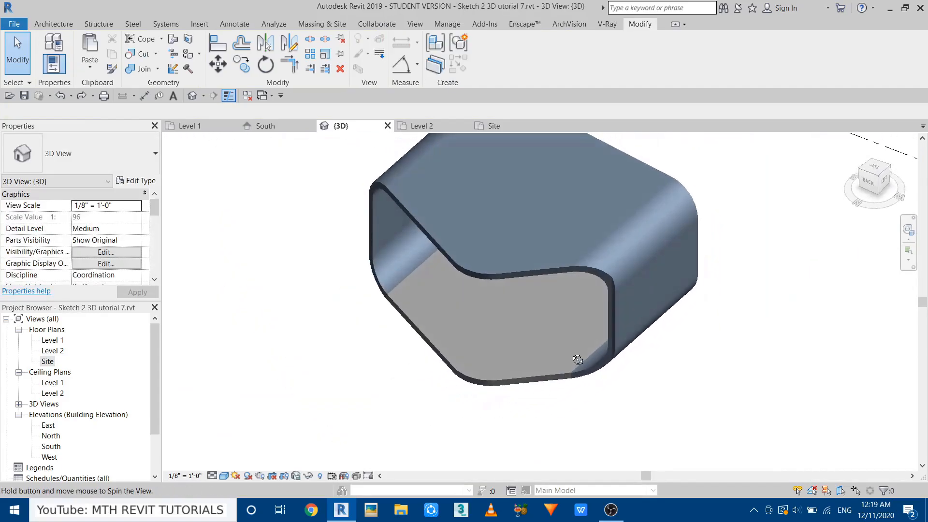
middle_click_drag(425, 294, 394, 337)
scroll(394, 334, "up", 2)
middle_click_drag(447, 375, 471, 303, "shift")
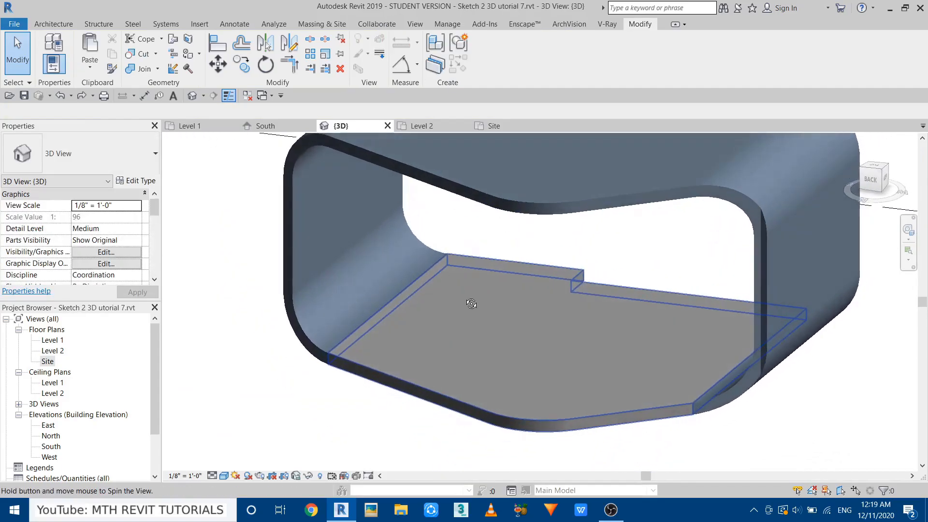
middle_click_drag(551, 357, 466, 245)
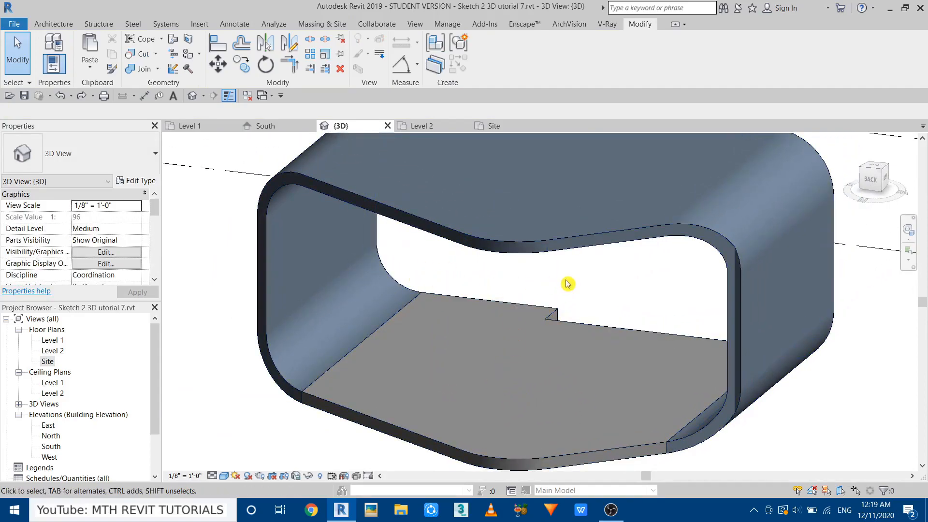
Copy the floor, paste it aligned to the same place, and set the copy's height offset to 10'.
left_click(416, 367)
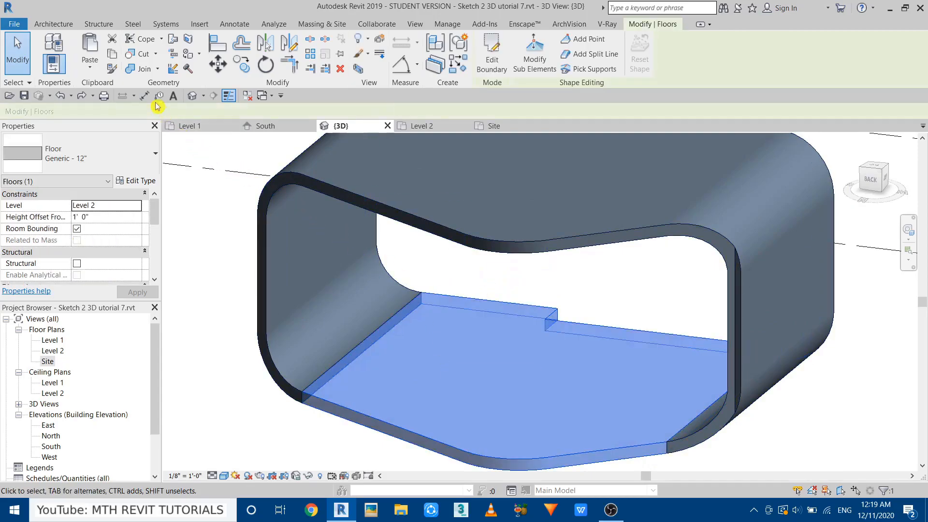
left_click(92, 67)
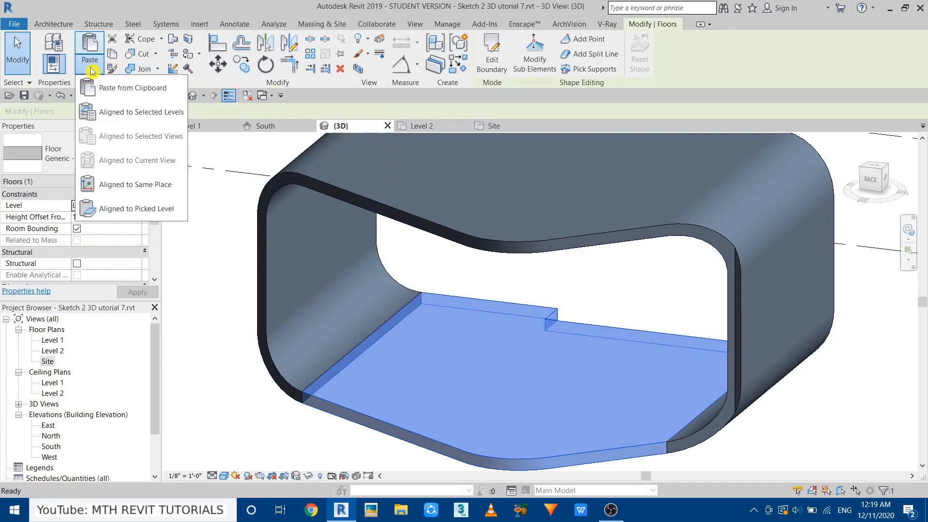
left_click(136, 185)
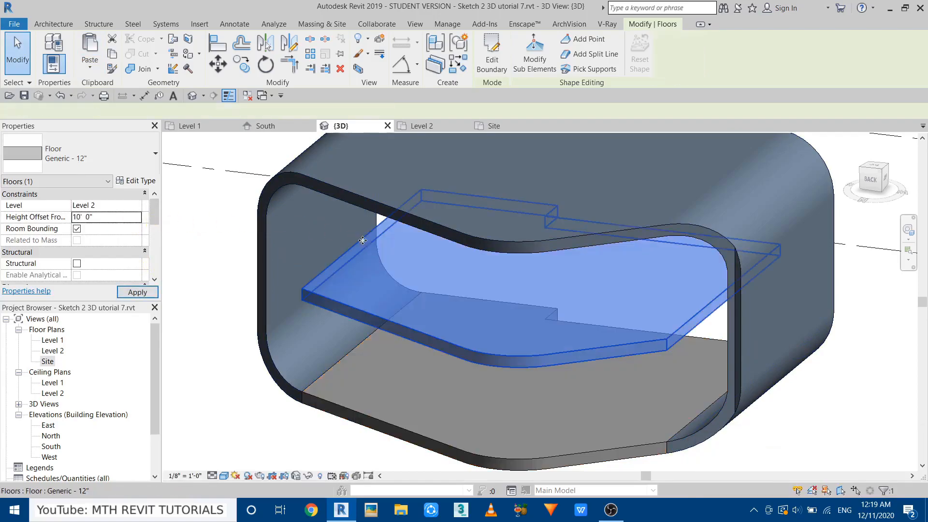
key("Escape")
middle_click_drag(355, 252, 453, 374, "shift")
Edit the upper floor's boundary in the Level 2 plan and delete its two sloped rear lines and connecting arc.
left_click(453, 373)
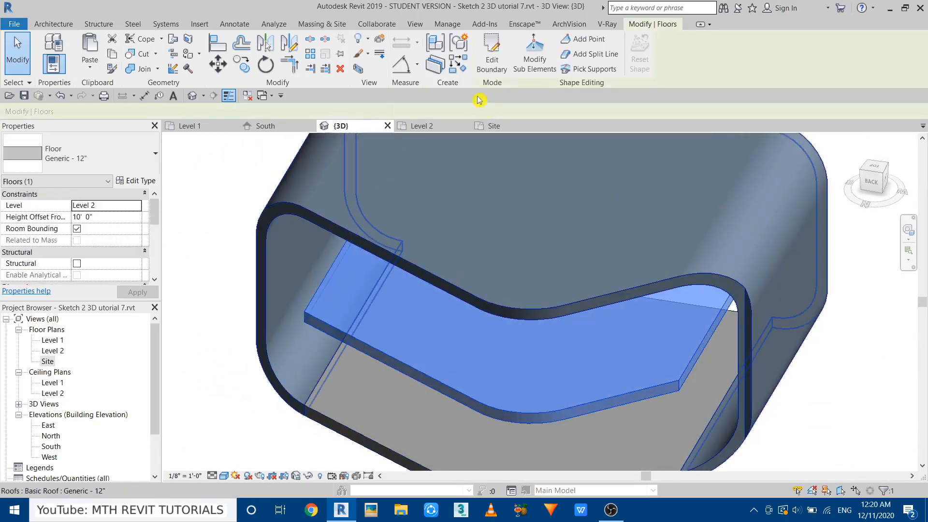
left_click(492, 52)
left_click(422, 127)
scroll(467, 232, "down", 2)
mouse_move(464, 261)
middle_mouse_down()
mouse_move(381, 354)
mouse_move(469, 274)
middle_mouse_up()
scroll(390, 242, "up", 1)
left_click_drag(578, 193, 303, 260)
left_click_drag(307, 220, 306, 220)
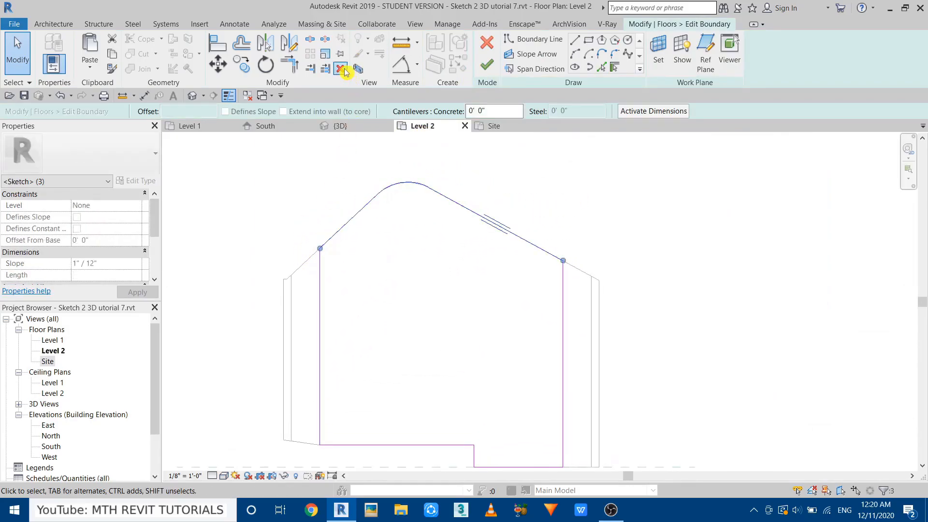
left_click(450, 172)
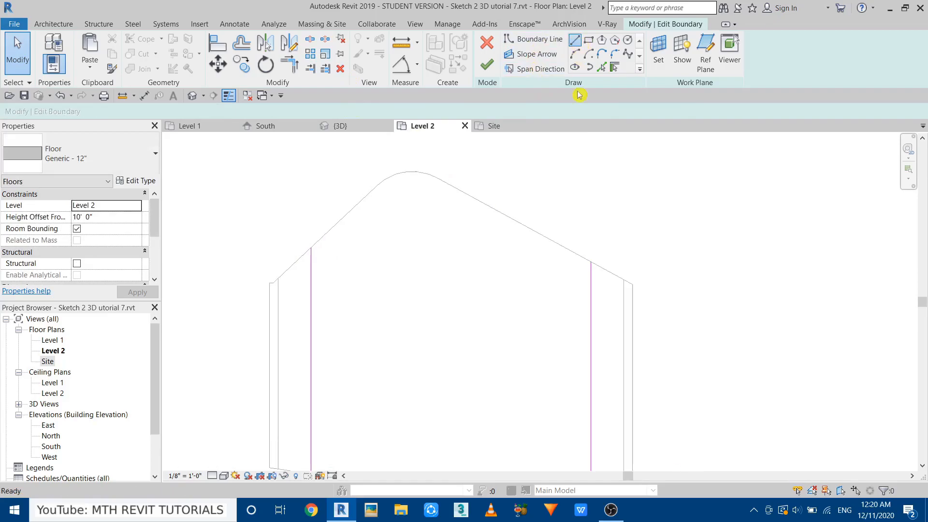
Draw a straight horizontal rear boundary line between the inner edges of the roof's two side walls.
left_click(575, 42)
left_click(624, 280)
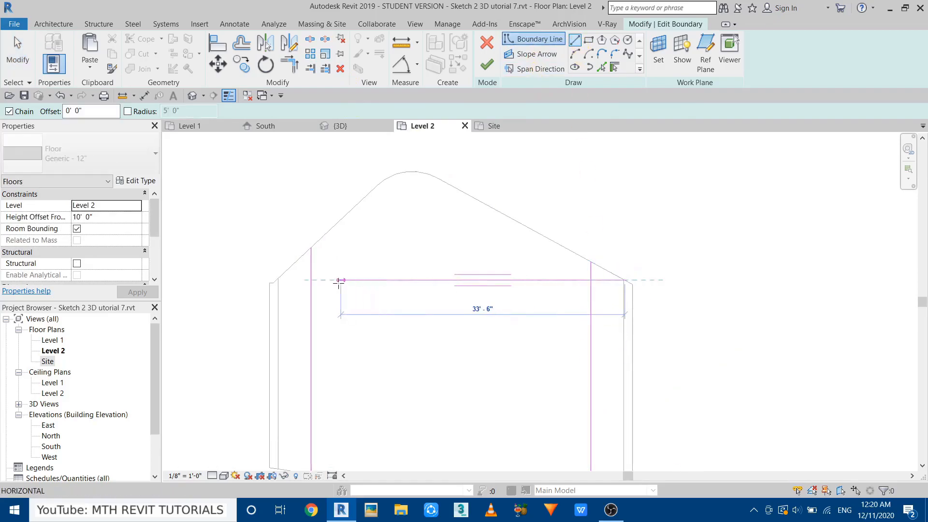
left_click(277, 280)
key("Escape")
key("Escape")
Move the upper floor's left boundary line outward onto the inner edge of the roof's left wall.
middle_click_drag(397, 370, 396, 249)
left_click(312, 297)
left_click_drag(313, 301, 281, 301)
left_click(323, 326)
middle_click_drag(258, 269, 257, 298)
scroll(268, 301, "up", 4)
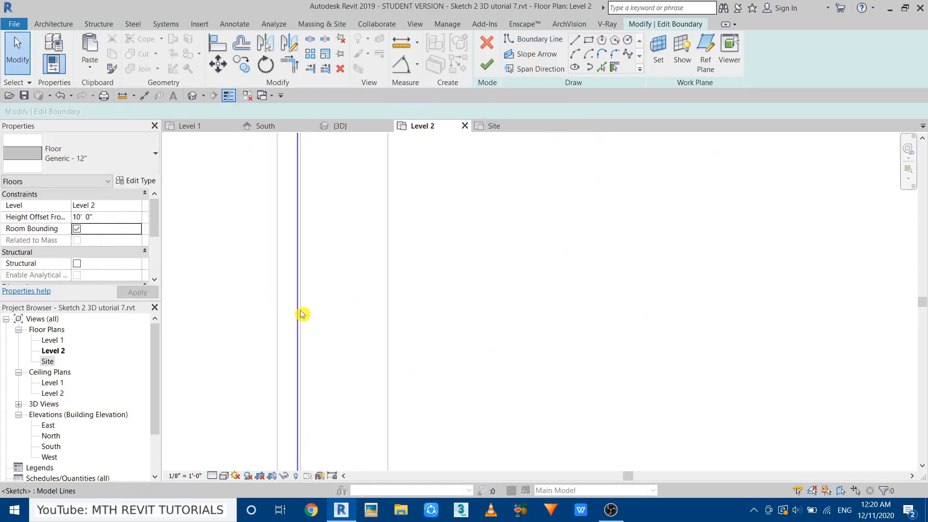
left_click(299, 296)
mouse_move(300, 296)
left_mouse_down()
mouse_move(318, 304)
mouse_move(303, 306)
left_mouse_up()
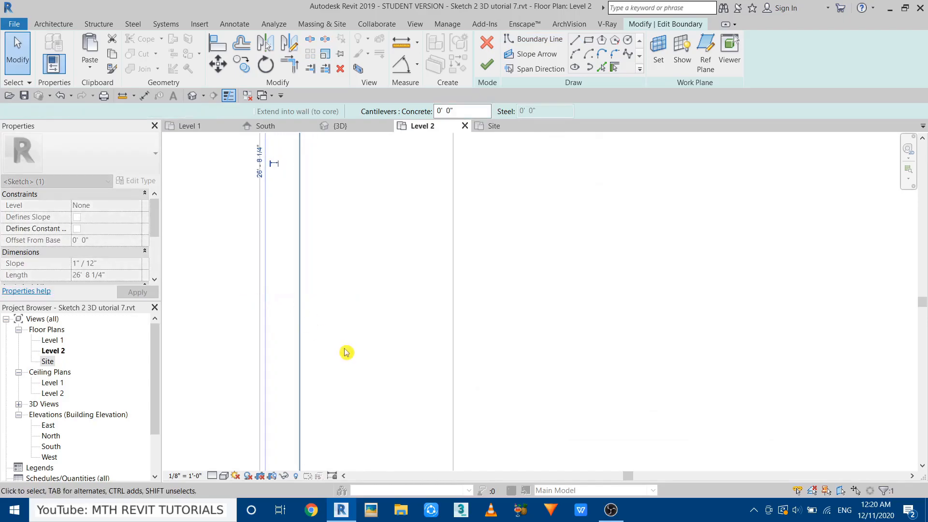
left_click(325, 335)
scroll(325, 335, "down", 4)
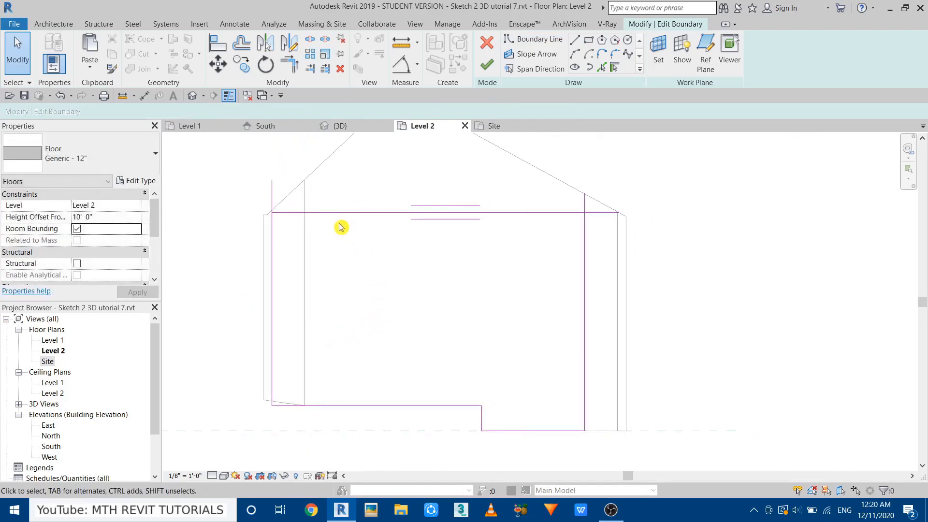
Trim the upper floor's left boundary line and the new rear line to a corner.
key("r")
left_click(273, 232)
left_click(292, 213)
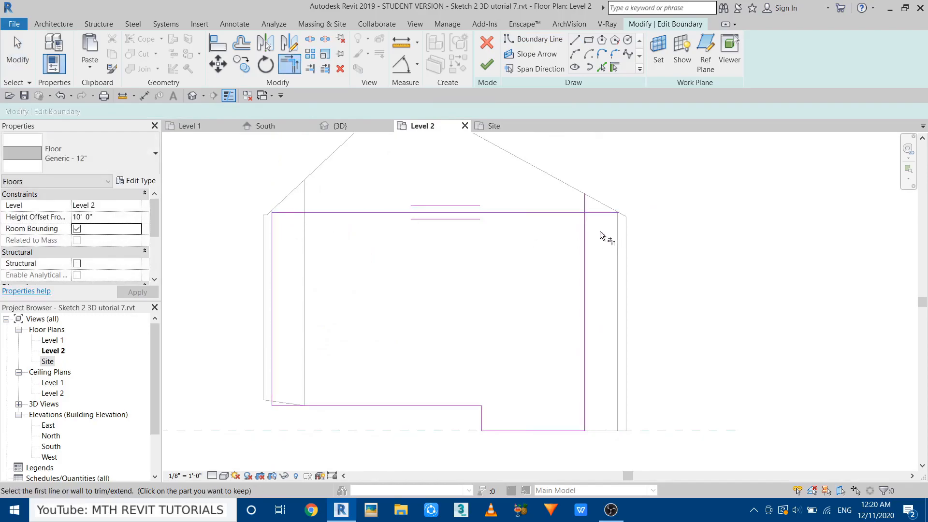
Trim the rear and right boundary lines to a corner, and move the right line outward onto the inner edge of the roof's right wall.
left_click(549, 213)
left_click(584, 253)
scroll(607, 296, "up", 1)
key("Escape")
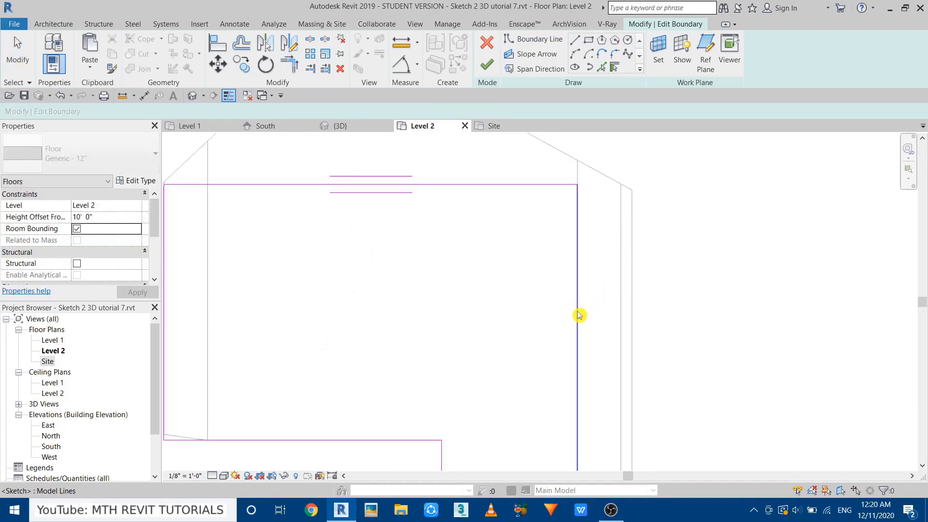
left_click(580, 315)
mouse_move(579, 315)
left_mouse_down()
mouse_move(574, 286)
mouse_move(623, 290)
left_mouse_up()
scroll(655, 261, "down", 1)
key("Escape")
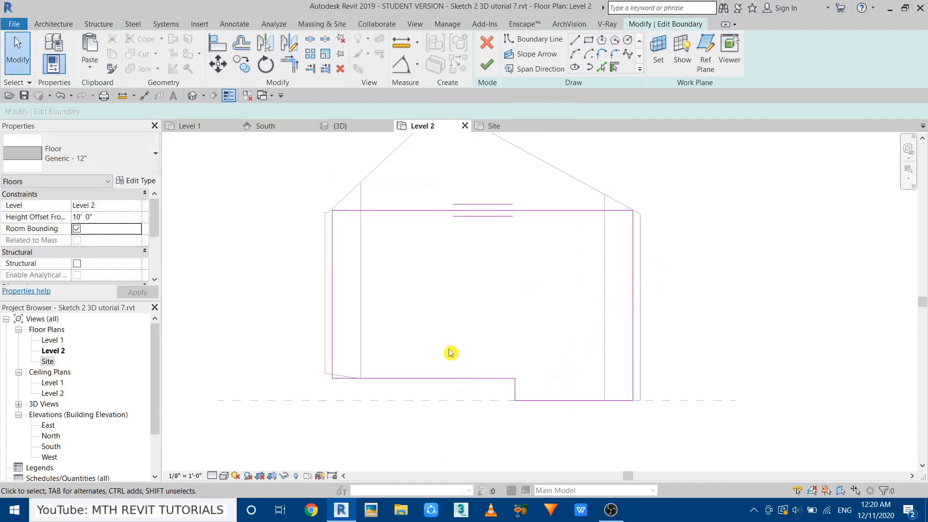
Move the upper floor's front boundary line slightly inward and extend it to the right boundary line.
mouse_move(421, 378)
left_mouse_down()
mouse_move(419, 354)
mouse_move(422, 364)
left_mouse_up()
key("Escape")
left_click_drag(514, 364, 633, 364)
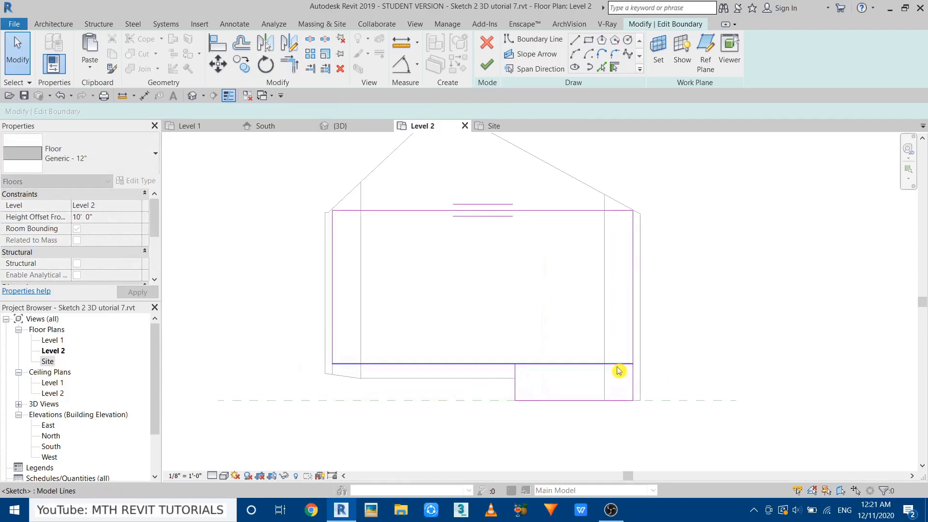
Delete the leftover stepped boundary lines at the front right and finish the upper floor's boundary edit.
left_click_drag(574, 382, 481, 422)
key("Delete")
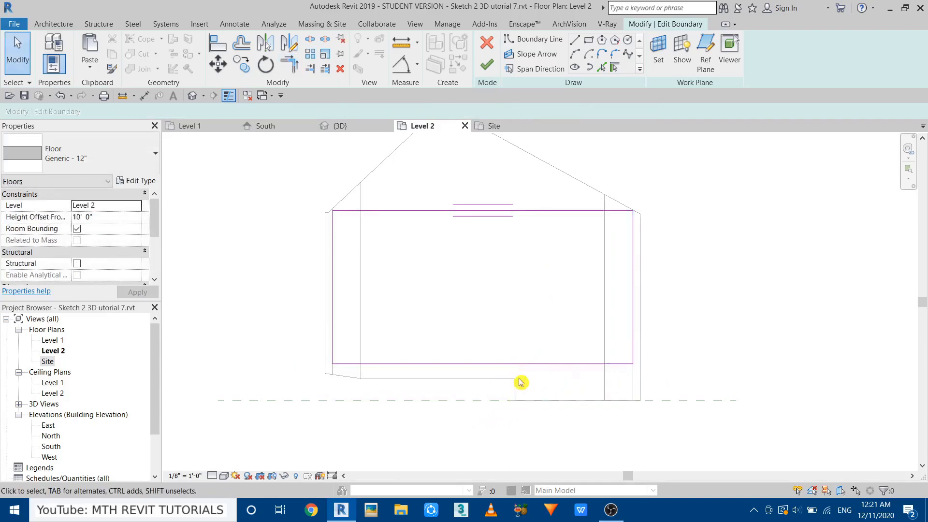
left_click(488, 66)
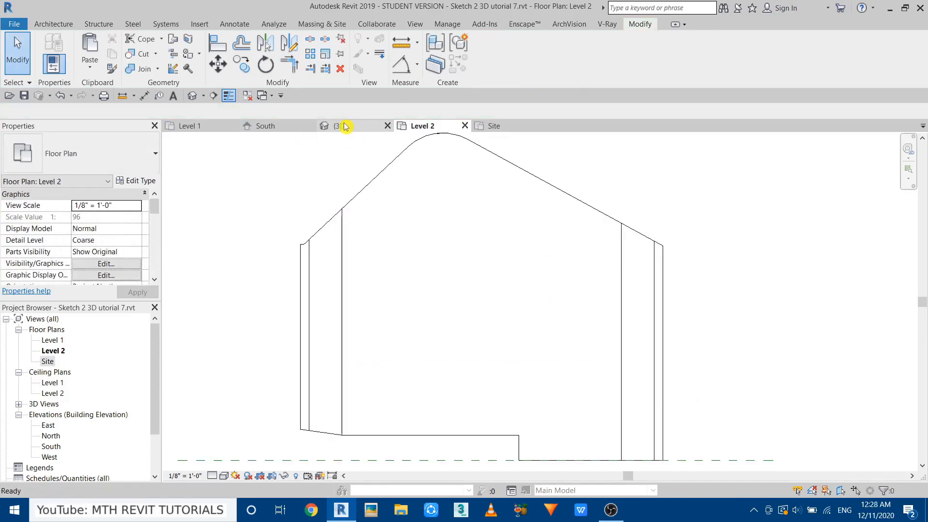
Start a vertical opening on the roof from the 3D view.
left_click(339, 127)
middle_click_drag(357, 353, 319, 292, "shift")
scroll(296, 300, "up", 3)
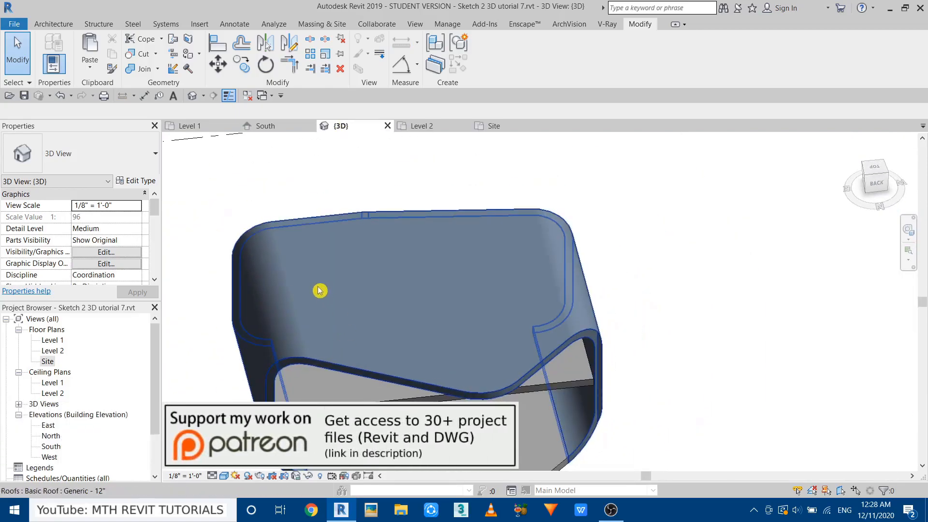
middle_click_drag(482, 278, 375, 256, "shift")
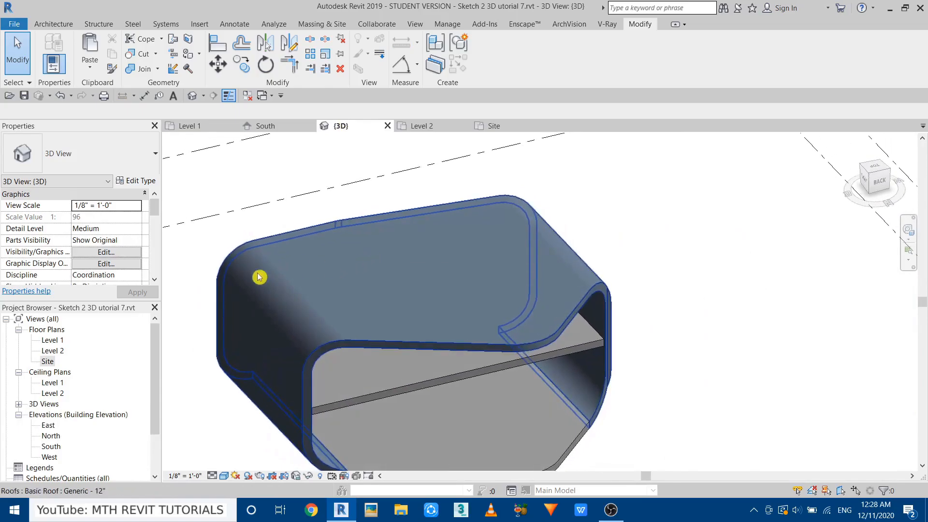
middle_click_drag(347, 315, 377, 272, "shift")
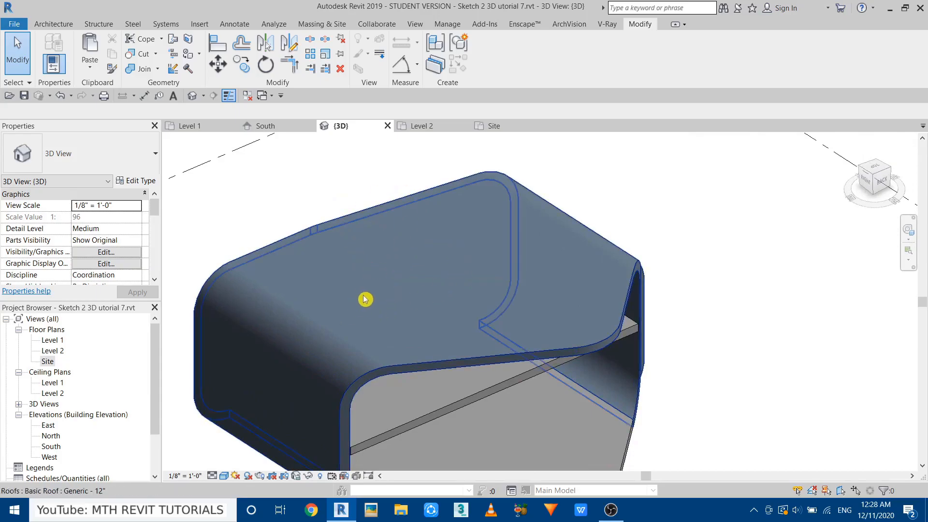
left_click(53, 24)
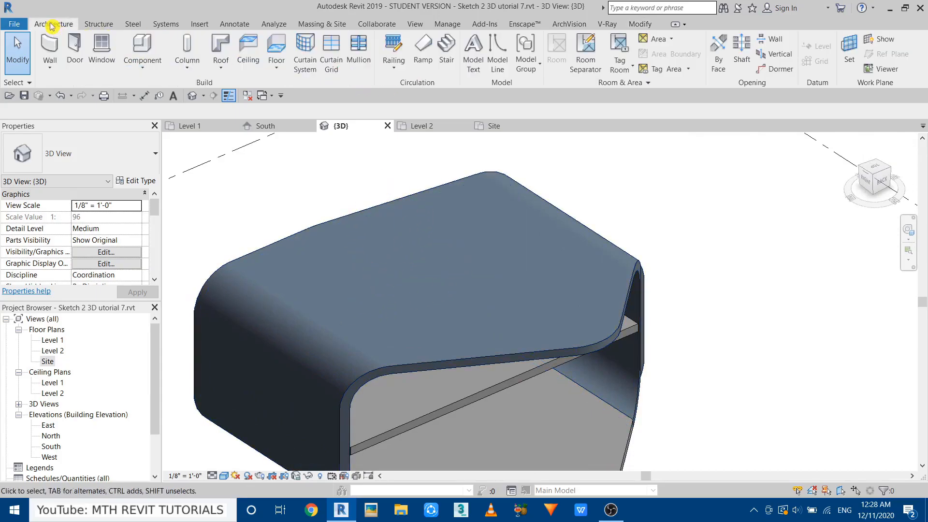
left_click(773, 57)
left_click(391, 262)
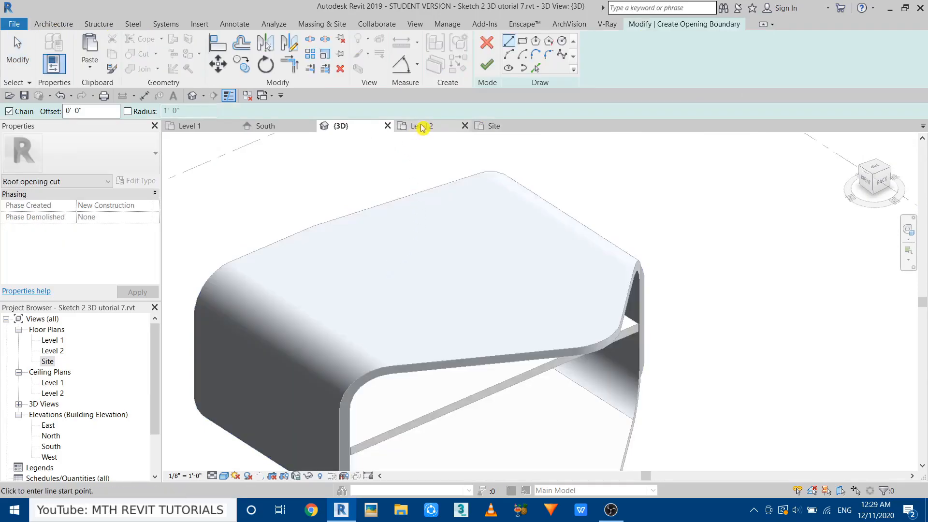
Sketch a rectangular opening boundary about 18' by 3' in the Level 2 plan, between the roof's side walls.
left_click(422, 127)
left_click(522, 41)
middle_click_drag(400, 340, 349, 317)
left_click(348, 319)
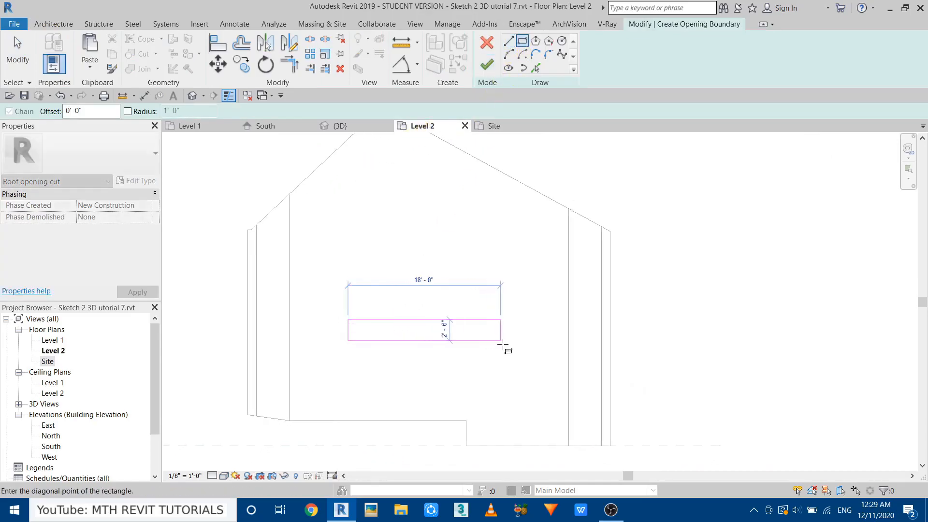
left_click(505, 344)
scroll(434, 335, "up", 2)
right_click(472, 283)
left_click(489, 291)
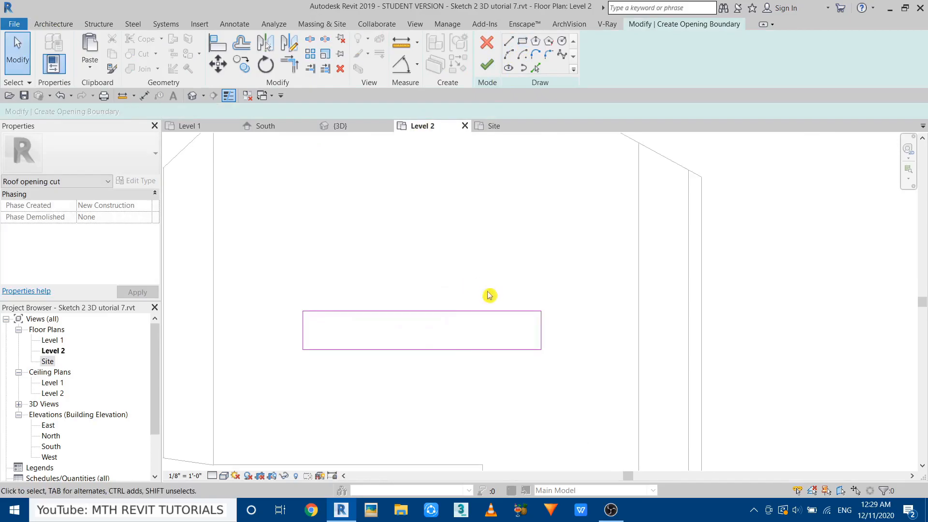
Set the opening rectangle's length to 16'.
scroll(341, 344, "up", 1)
left_click(572, 334)
left_click(434, 375)
type("16")
key("Return")
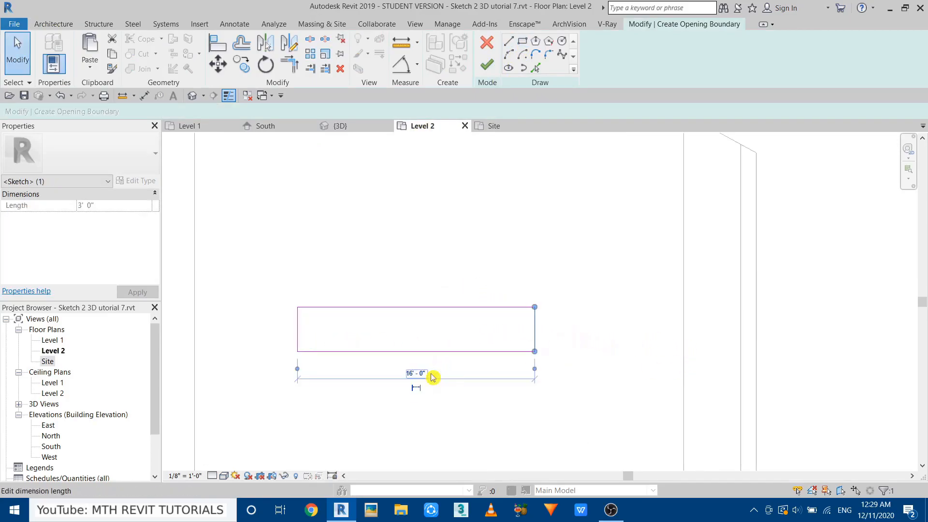
left_click(464, 307)
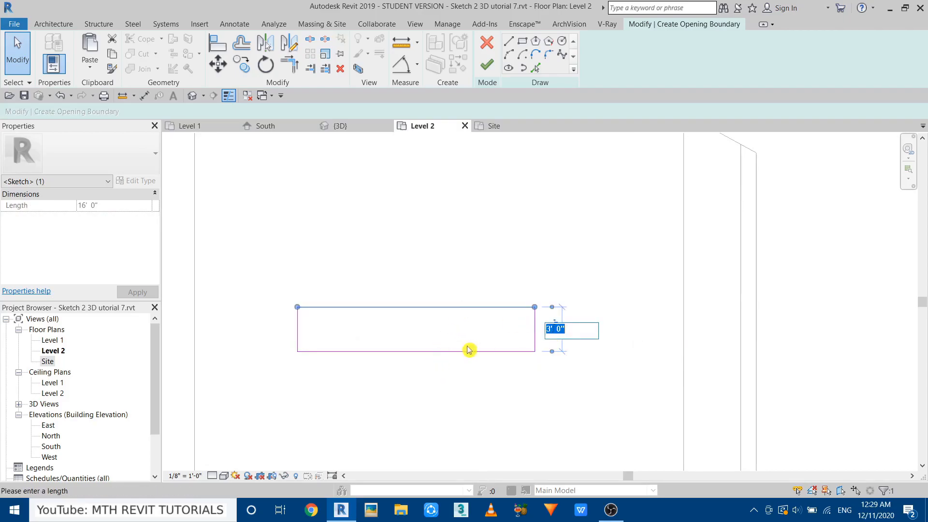
Move the whole opening rectangle sideways so it sits roughly centred between the roof's side walls.
scroll(482, 344, "down", 2)
left_click_drag(339, 304, 556, 371)
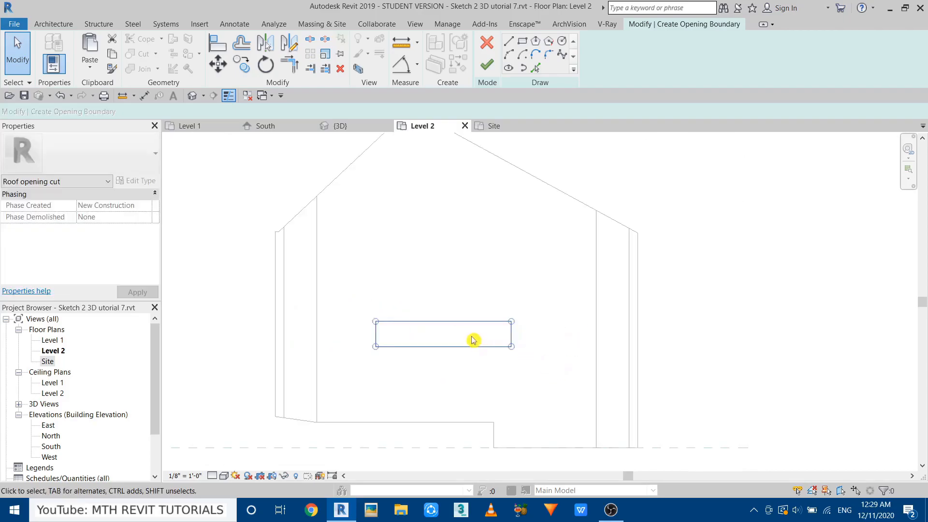
left_click_drag(454, 325, 471, 335)
left_click(444, 348)
Round all four corners of the opening rectangle with fillet arcs of 1' radius and finish the opening sketch.
scroll(443, 348, "up", 2)
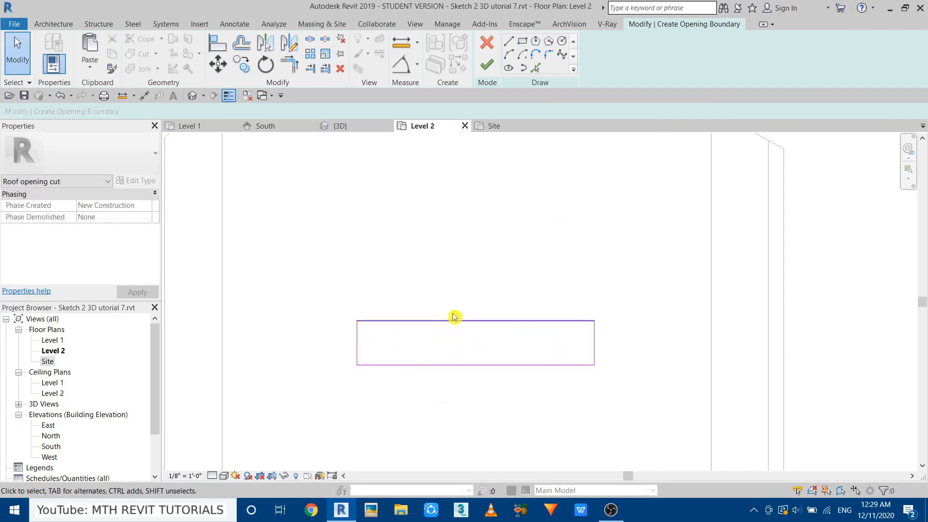
left_click(548, 56)
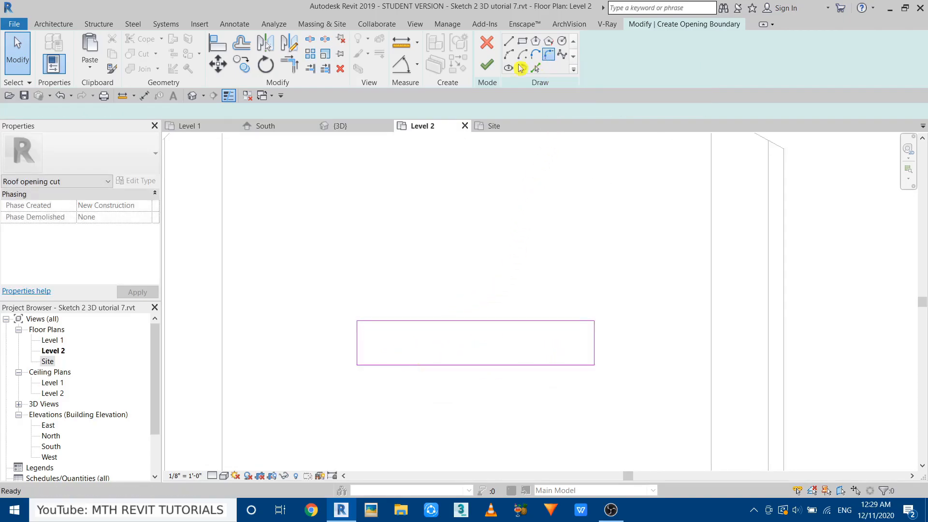
left_click(42, 112)
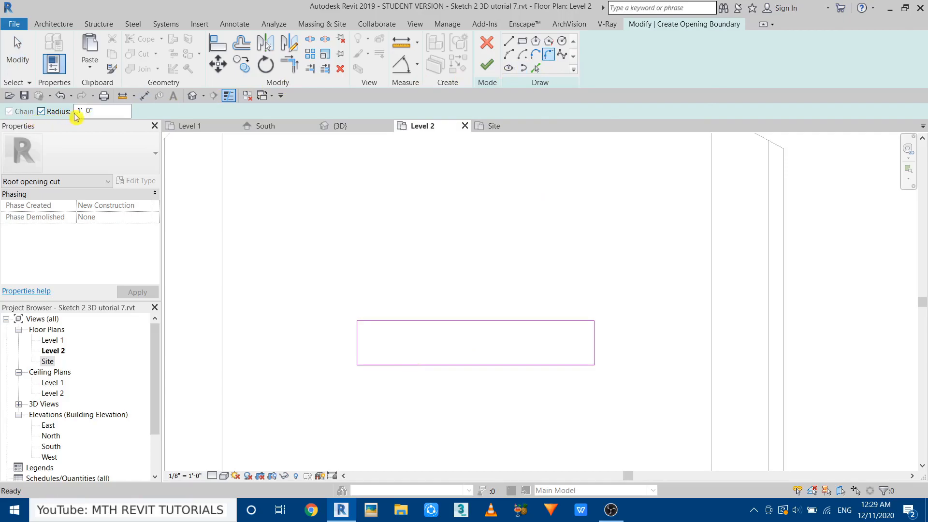
scroll(583, 347, "up", 2)
left_click(573, 312)
left_click(597, 348)
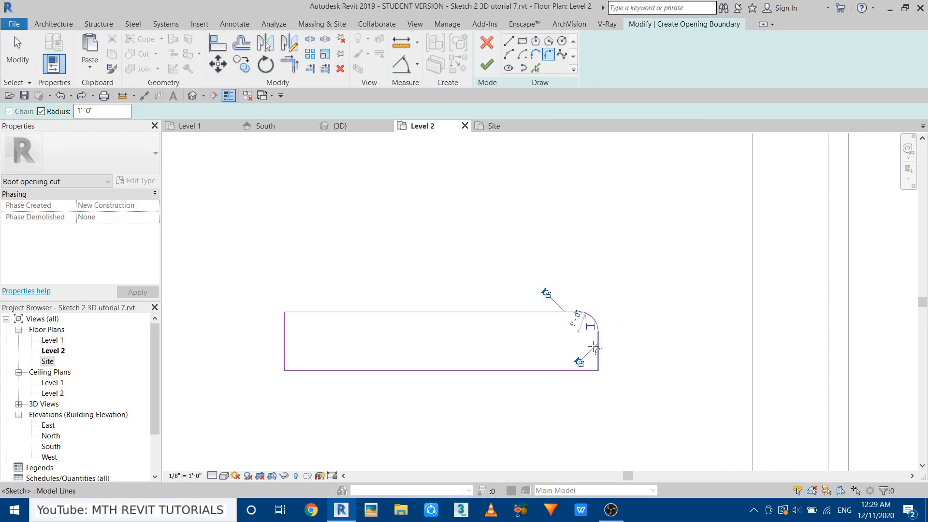
left_click(598, 361)
left_click(370, 371)
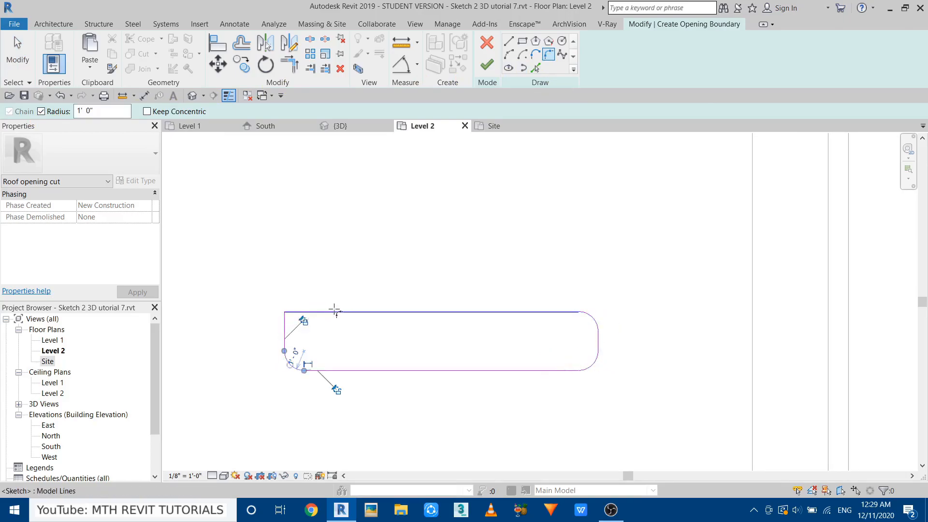
left_click(312, 313)
key("Escape")
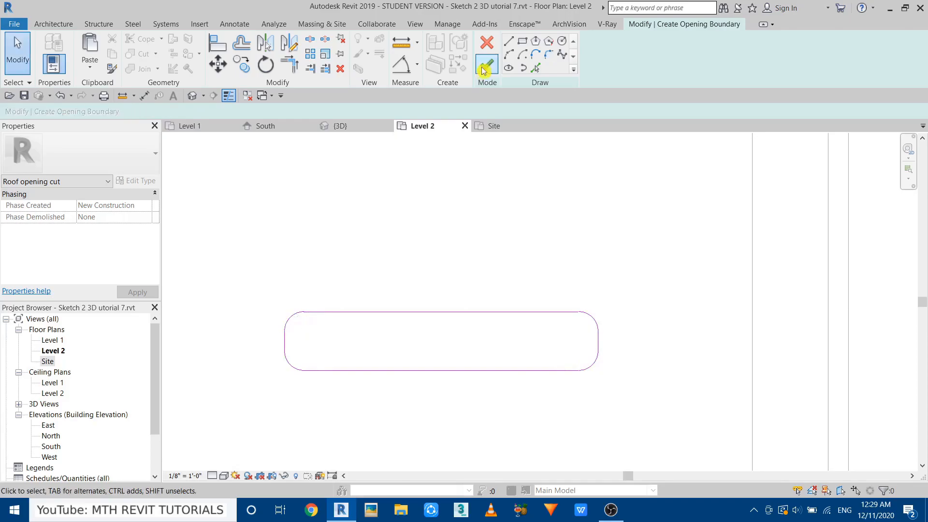
left_click(485, 67)
Examine the slot-shaped roof opening from several sides in the 3D view.
left_click(332, 126)
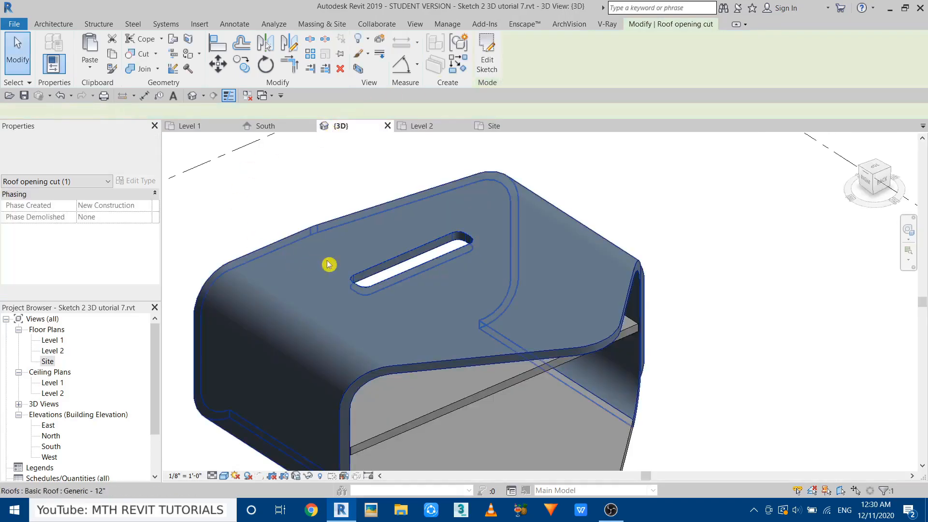
scroll(378, 264, "up", 3)
middle_click_drag(428, 271, 531, 280, "shift")
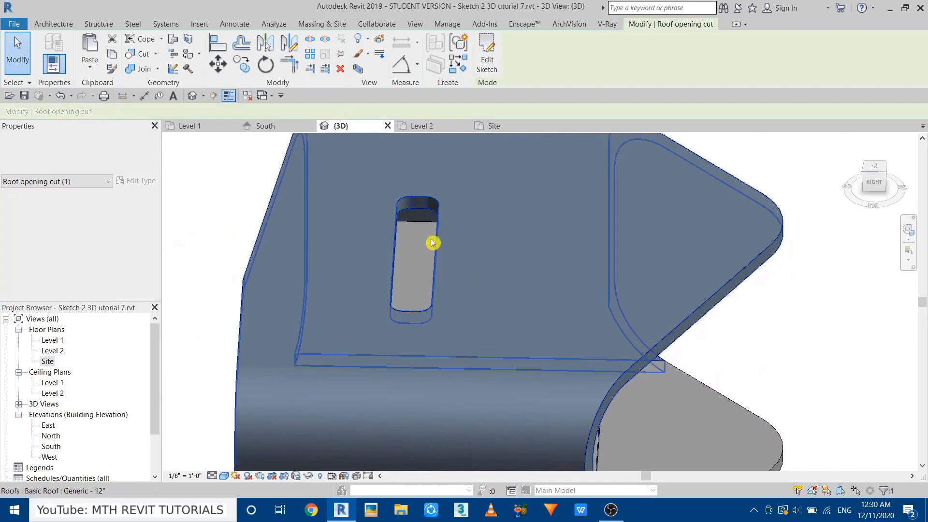
scroll(375, 259, "down", 3)
middle_click_drag(453, 275, 338, 341, "shift")
left_click(360, 255)
scroll(360, 255, "up", 3)
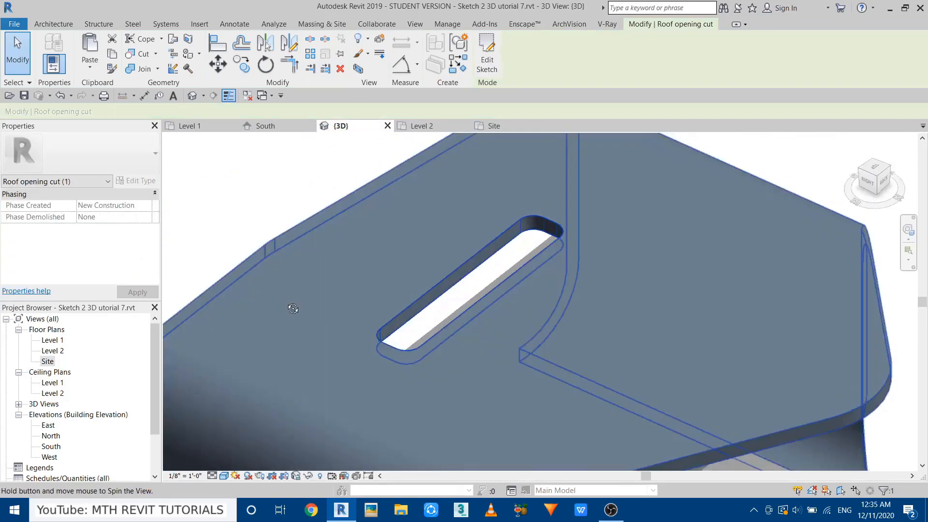
middle_click_drag(292, 310, 466, 294, "shift")
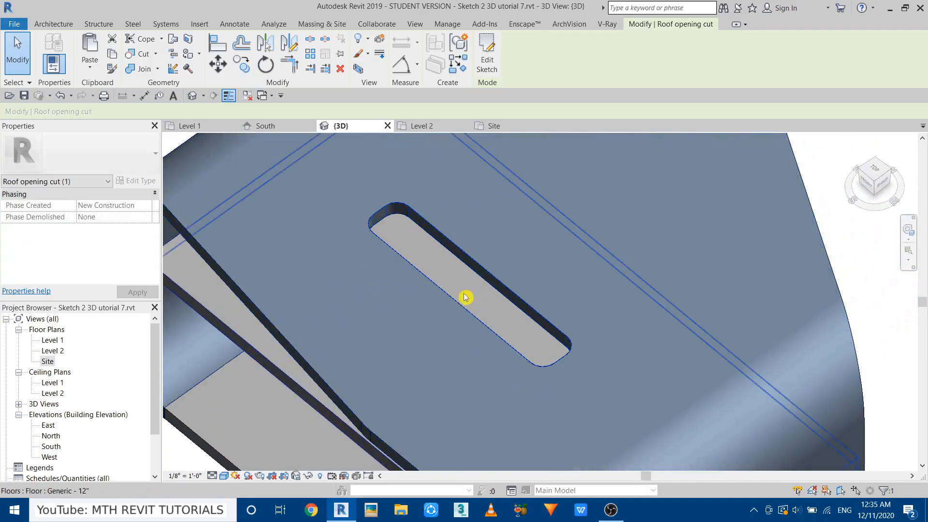
Switch to the Site floor plan and focus on the roof's slot opening.
left_click(440, 128)
scroll(479, 174, "down", 5)
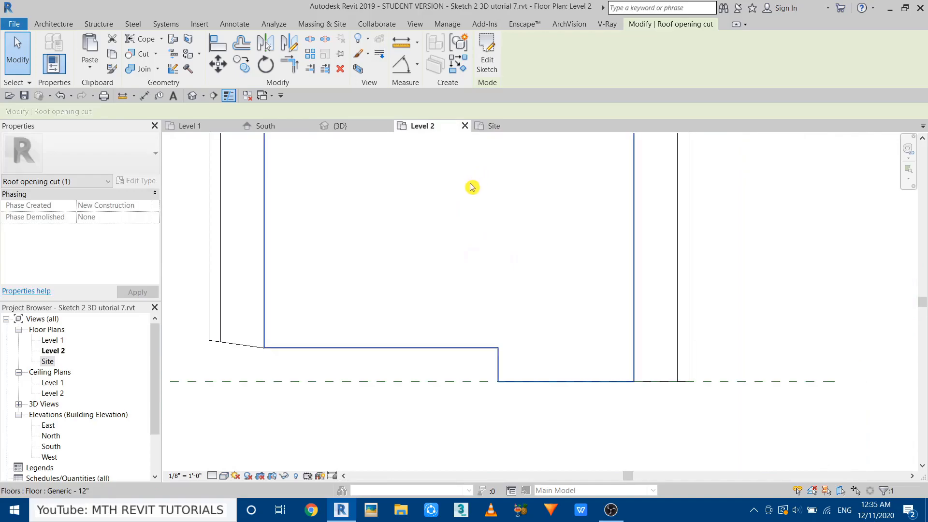
scroll(487, 278, "down", 2)
scroll(411, 318, "up", 1)
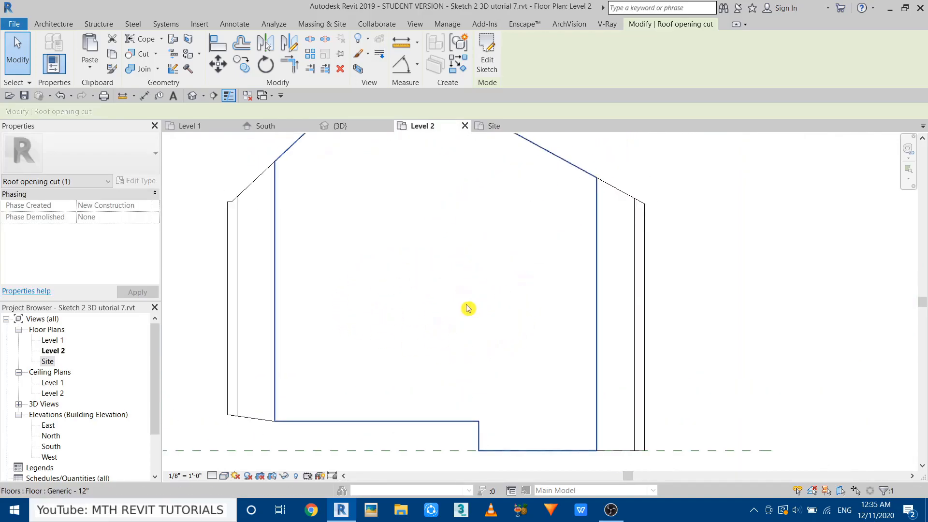
left_click(485, 128)
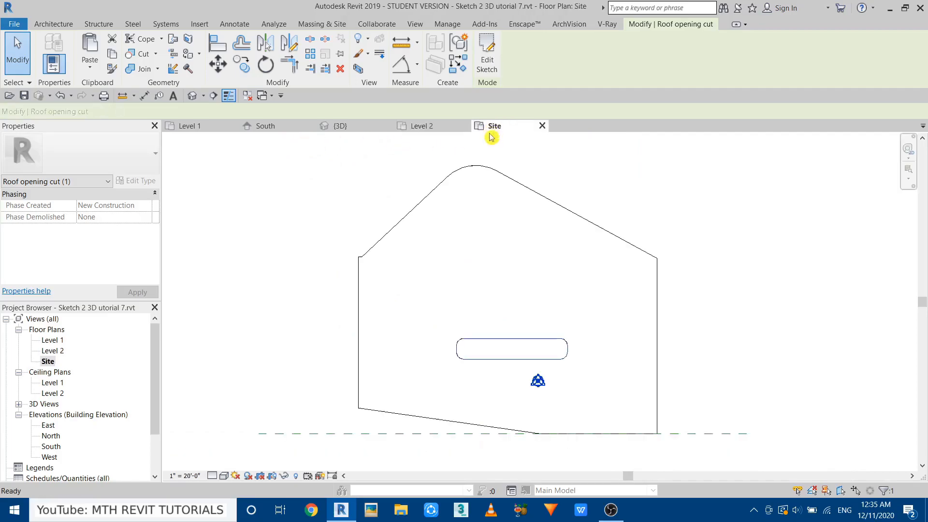
scroll(474, 282, "up", 3)
scroll(499, 306, "up", 1)
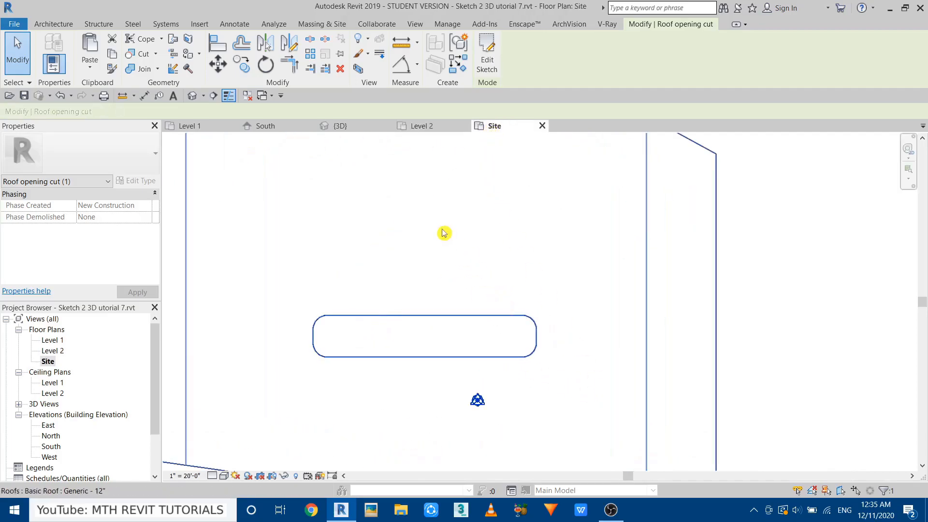
Start a footprint roof in the Site plan and assign it to Level 2.
left_click(62, 25)
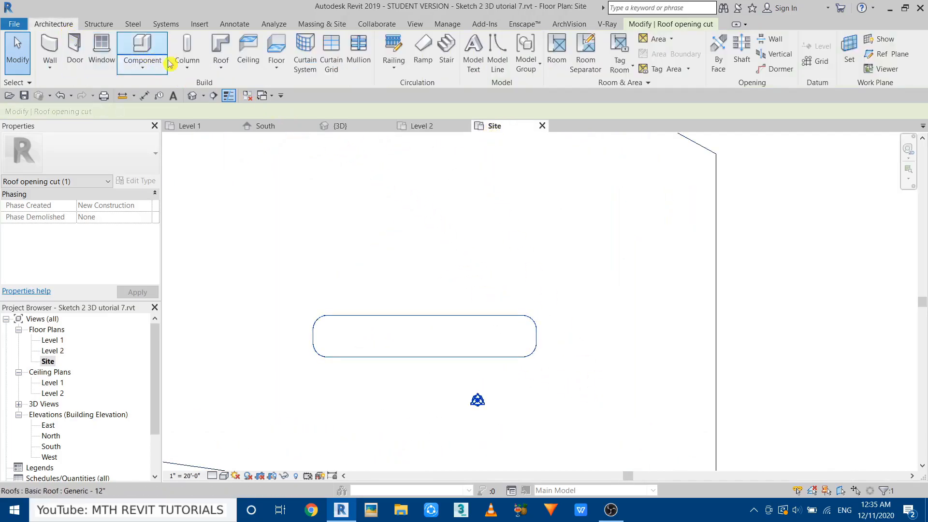
left_click(220, 55)
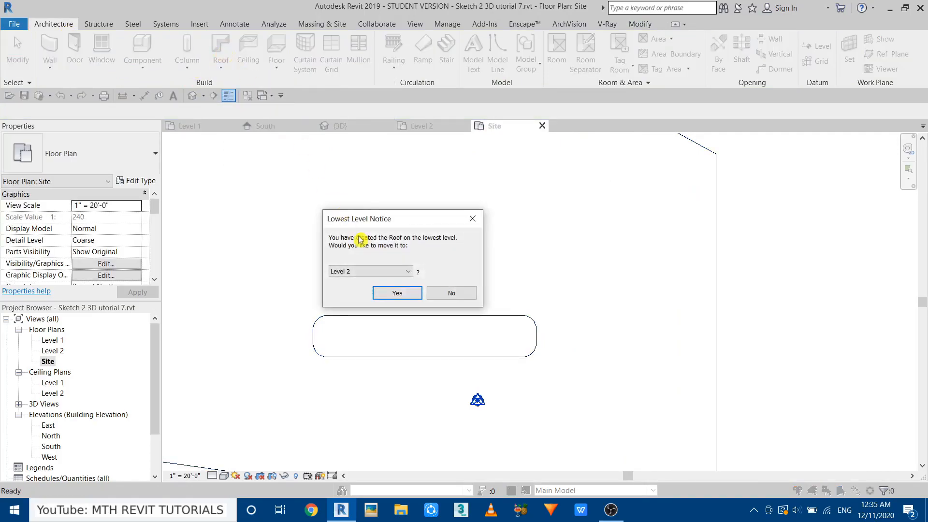
left_click(376, 273)
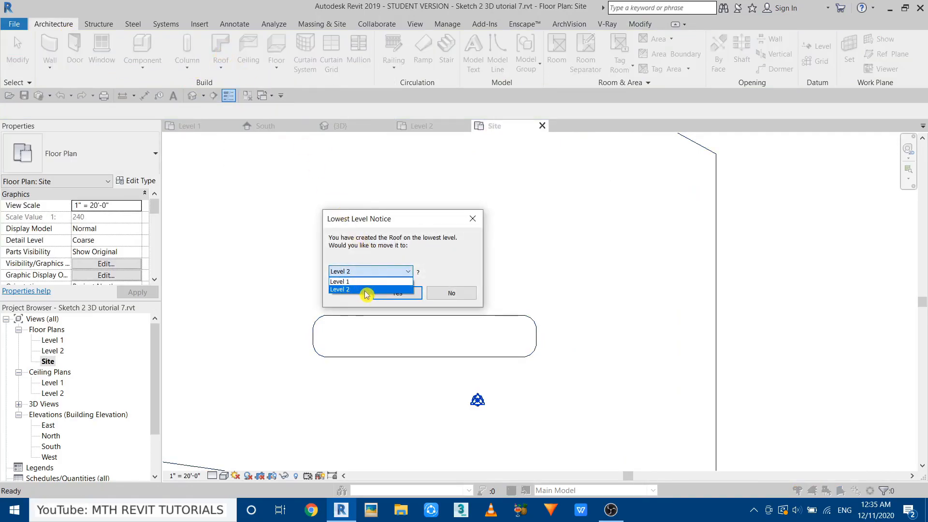
left_click(366, 290)
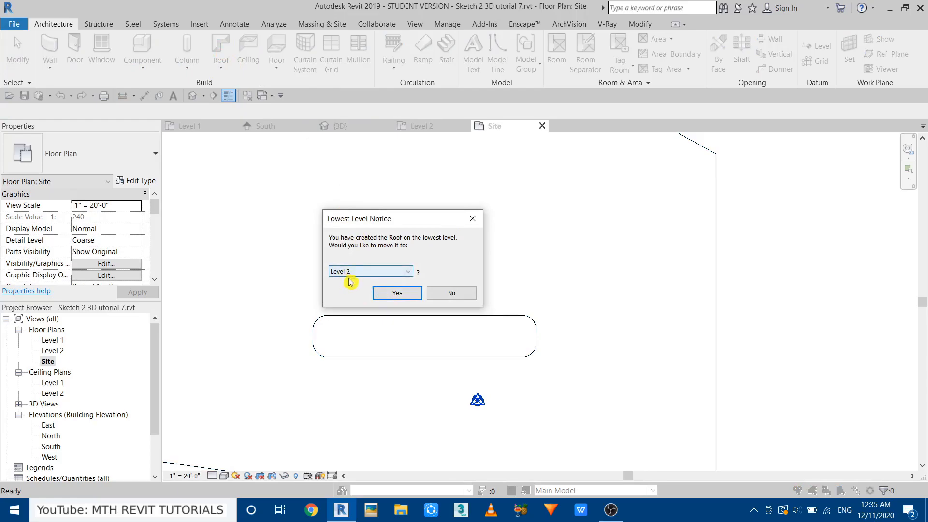
left_click(397, 293)
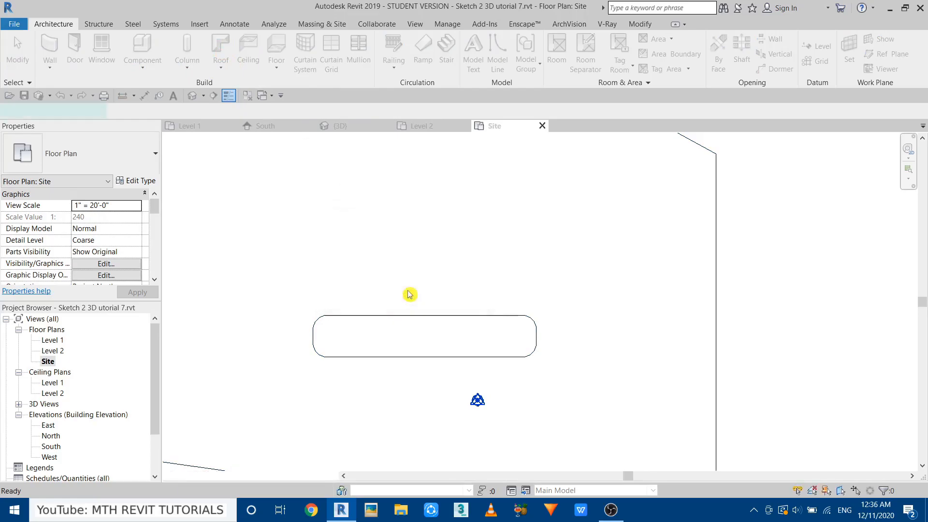
Pick all eight lines and arcs of the slot opening as the roof's footprint boundary.
left_click(600, 68)
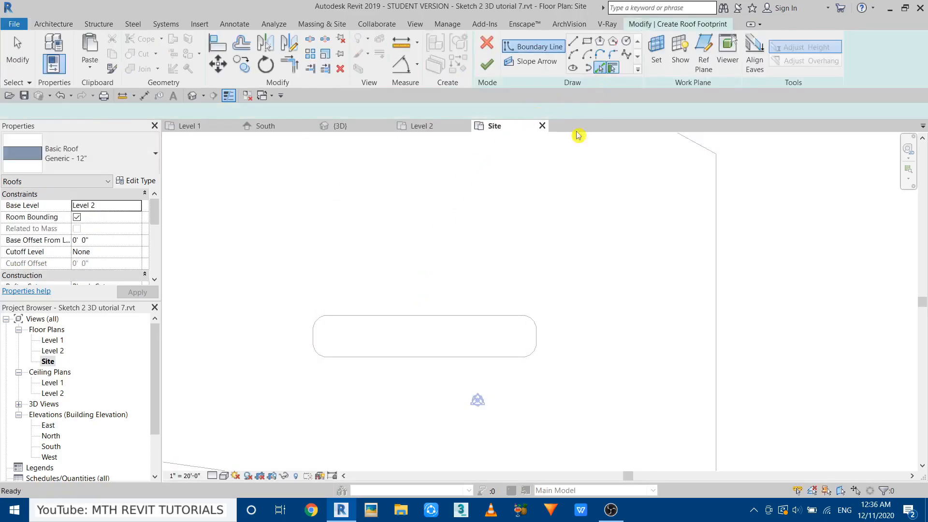
scroll(530, 327, "up", 2)
left_click(544, 317)
left_click(548, 342)
left_click(540, 358)
left_click(478, 364)
left_click(255, 354)
left_click(253, 318)
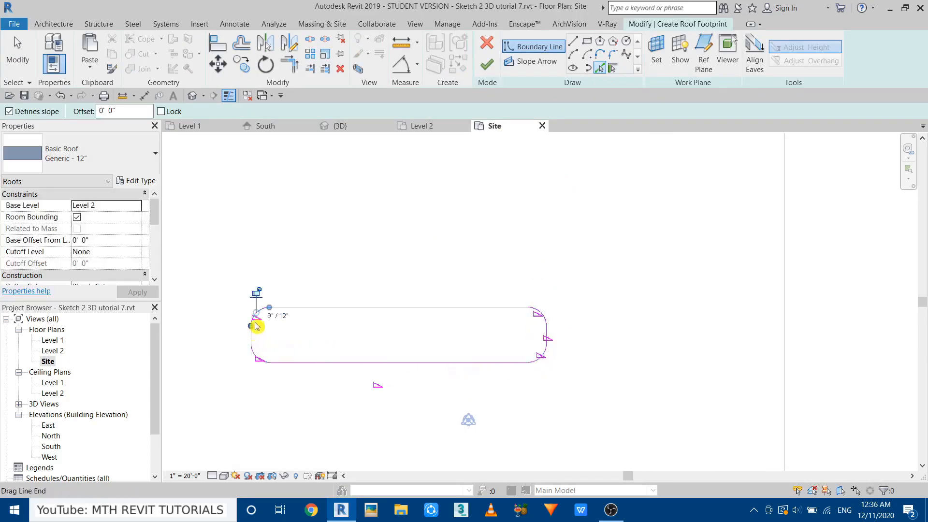
left_click(251, 338)
left_click(387, 307)
key("Escape")
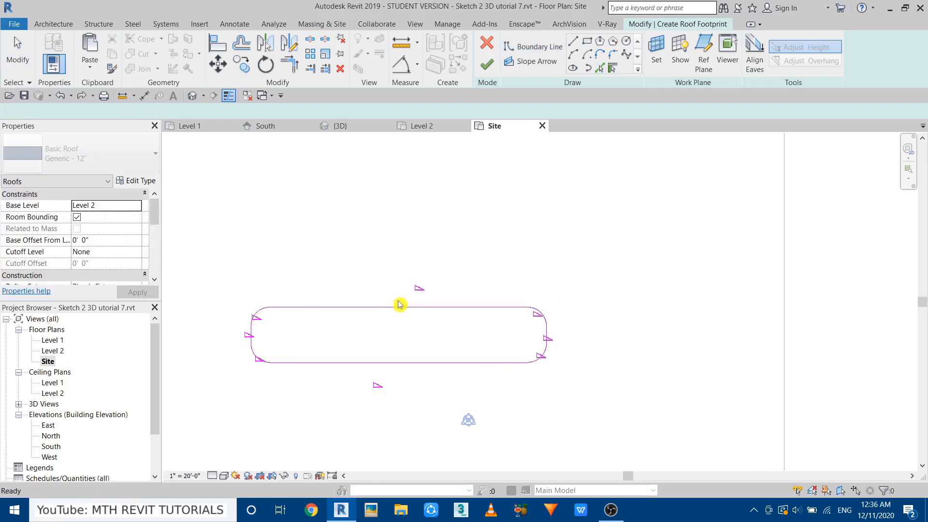
Remove the slope from all footprint lines and finish the roof as Sloped Glazing.
mouse_move(208, 248)
left_mouse_down()
mouse_move(449, 373)
mouse_move(639, 426)
left_mouse_up()
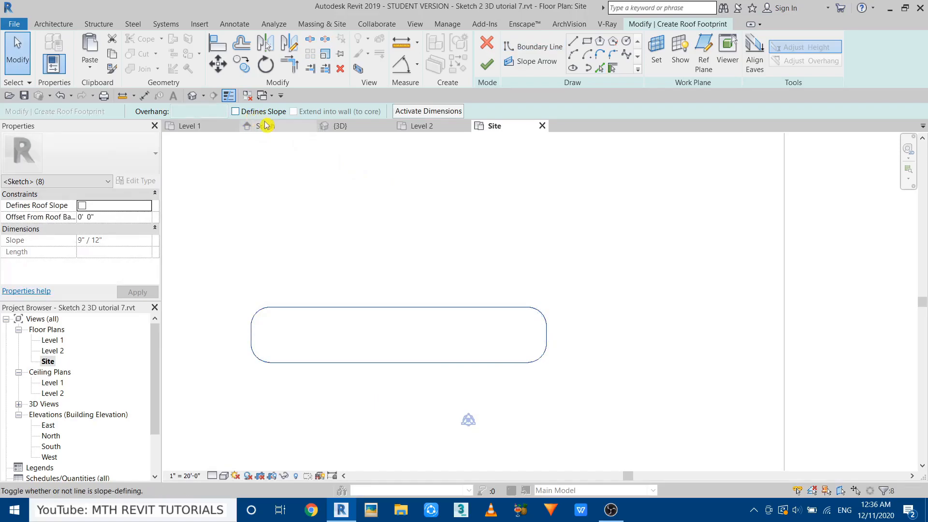
key("Escape")
left_click(104, 153)
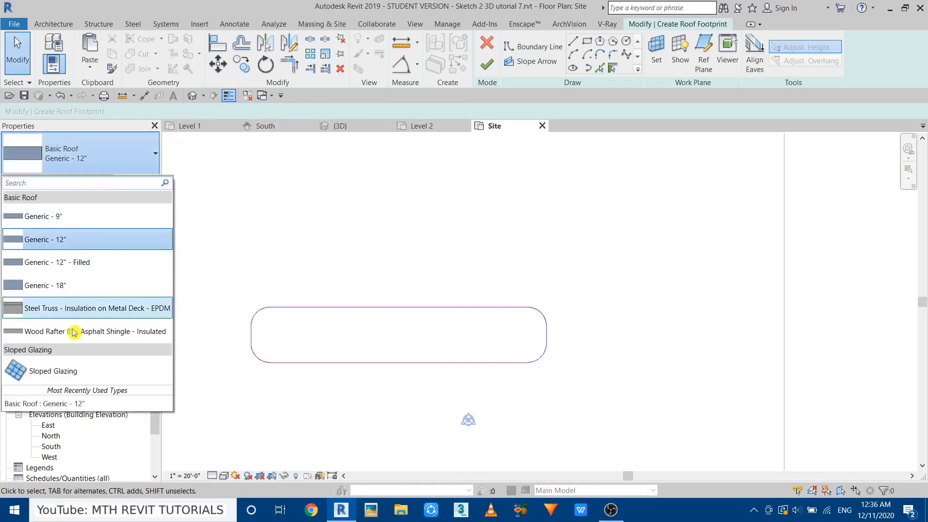
left_click(61, 381)
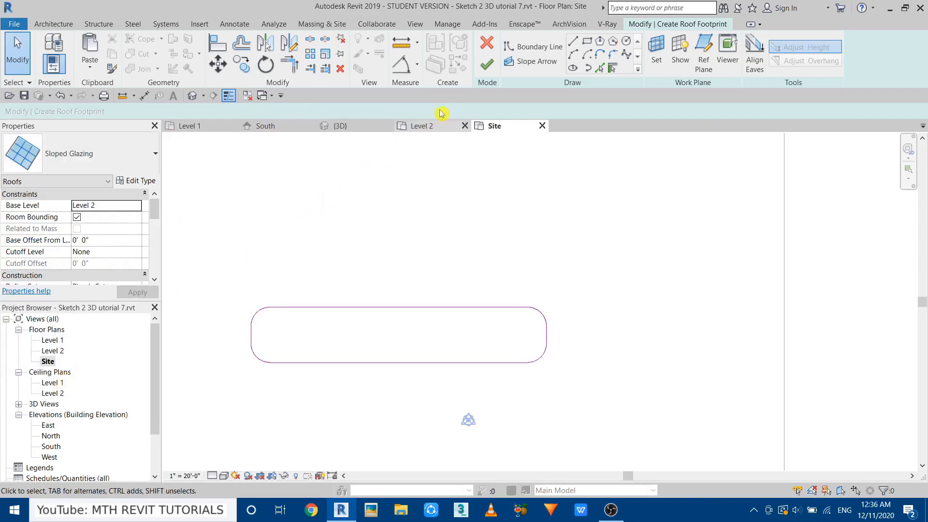
left_click(489, 71)
Display the 3D view in wireframe and select the slot-shaped glazing roof inside the building.
left_click(347, 127)
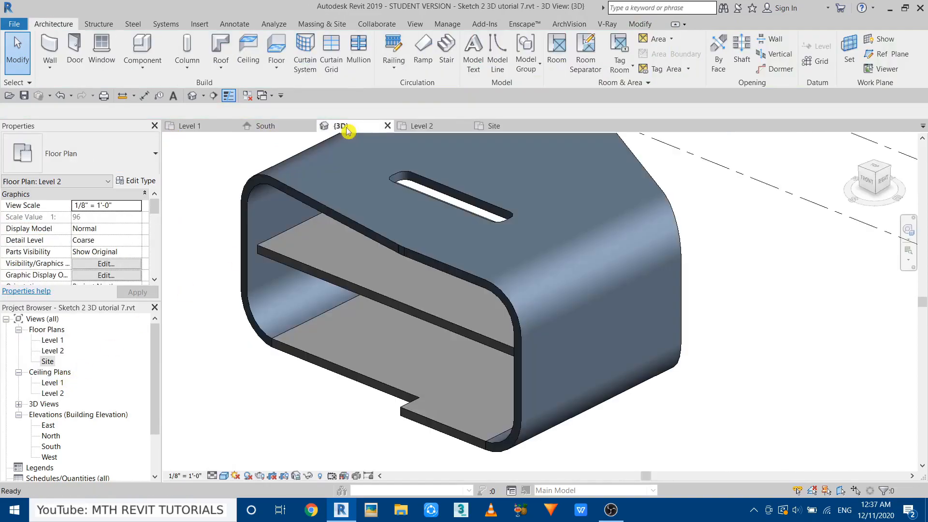
middle_click_drag(419, 239, 327, 274, "shift")
middle_click_drag(416, 313, 420, 296, "shift")
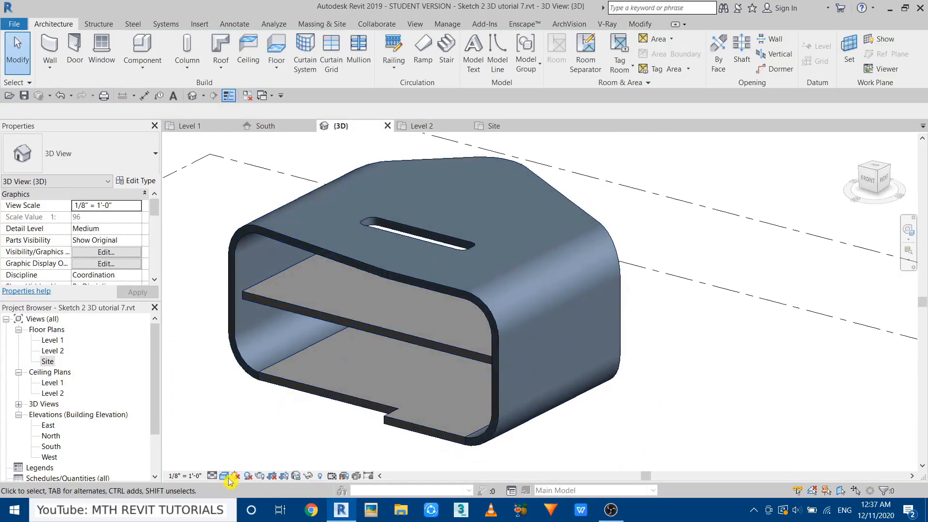
left_click(229, 477)
left_click(273, 406)
scroll(418, 398, "up", 5)
left_click(410, 375)
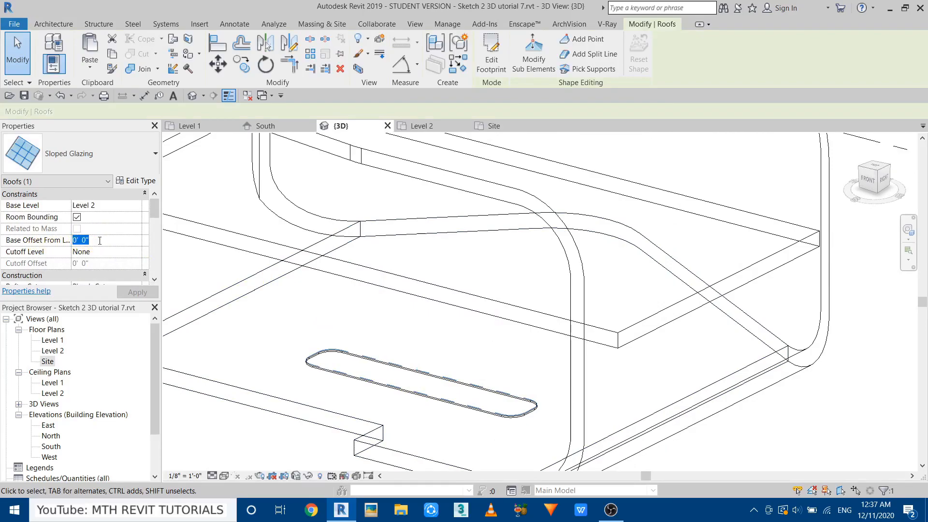
Raise the glazing roof into the slot opening with a base offset of 19' 6" from Level 2.
scroll(493, 301, "down", 2)
middle_click_drag(489, 302, 480, 416)
scroll(406, 262, "up", 4)
scroll(360, 240, "up", 2)
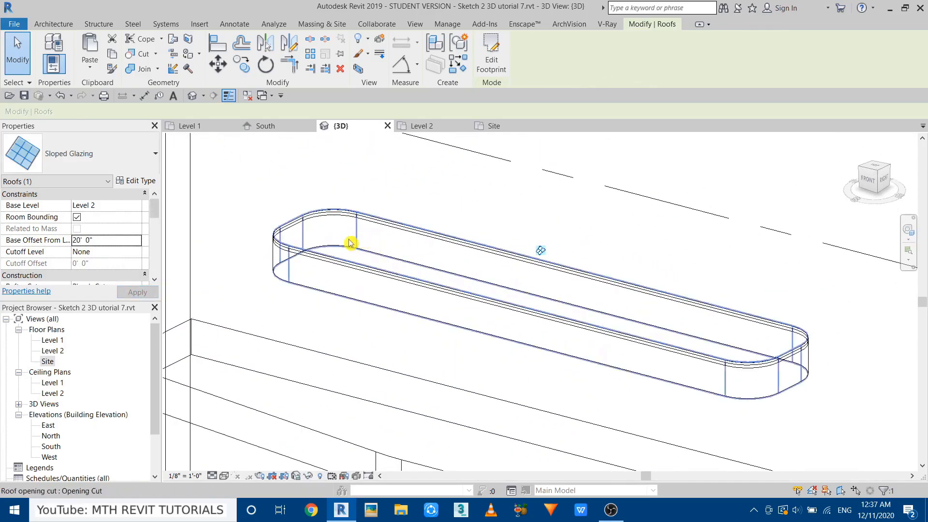
left_click(102, 239)
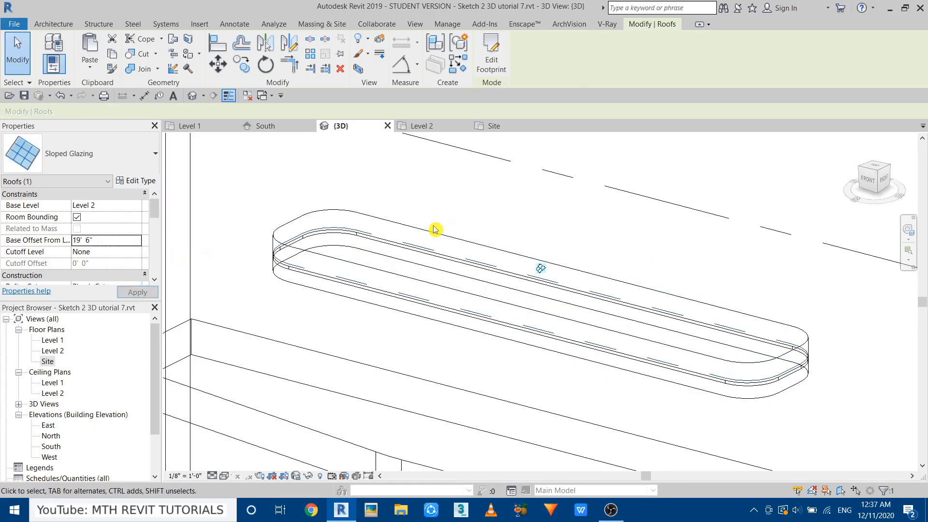
Restore the shaded display and view the glazed slot from above.
key("s")
key("d")
key("Escape")
scroll(426, 279, "down", 2)
mouse_move(425, 280)
middle_mouse_down("shift")
mouse_move(371, 387)
mouse_move(428, 342)
middle_mouse_up("shift")
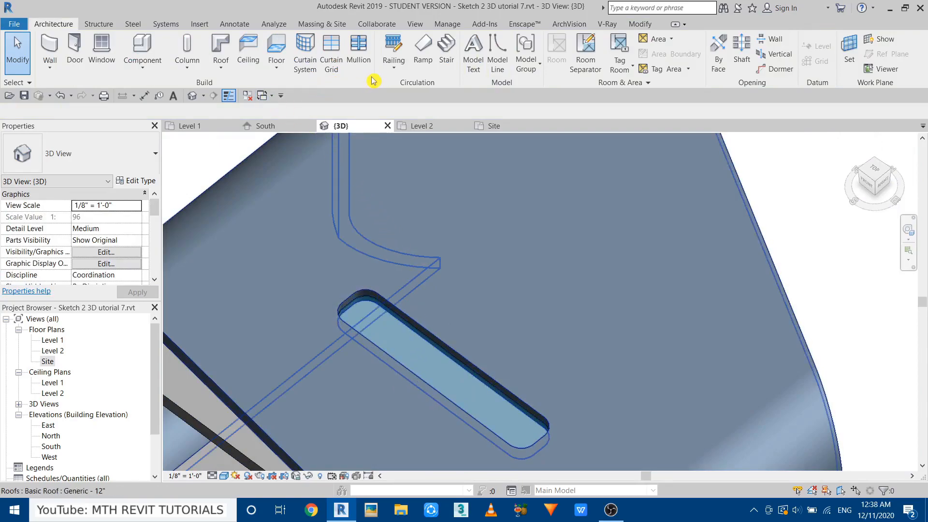
Frame the slot's sloped glazing with 2.5" x 5" rectangular mullions along all grid lines.
left_click(360, 60)
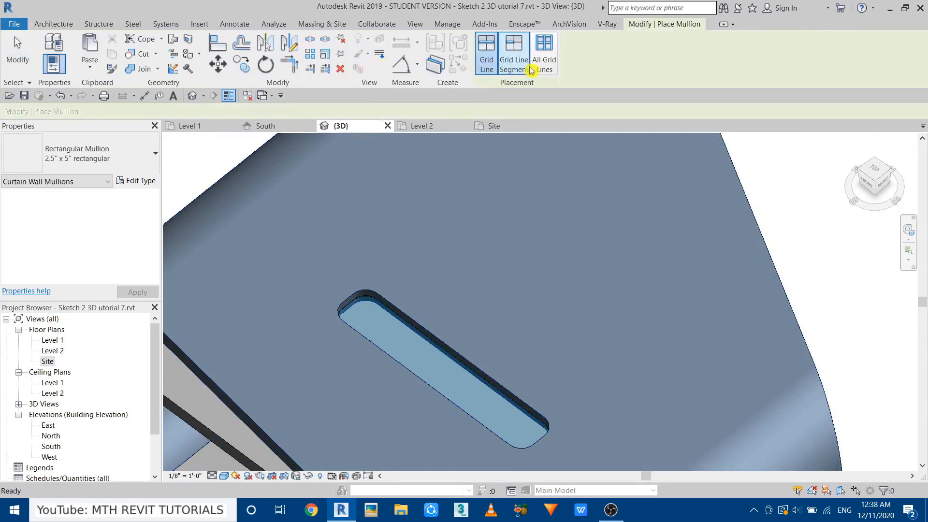
left_click(543, 63)
scroll(416, 290, "up", 2)
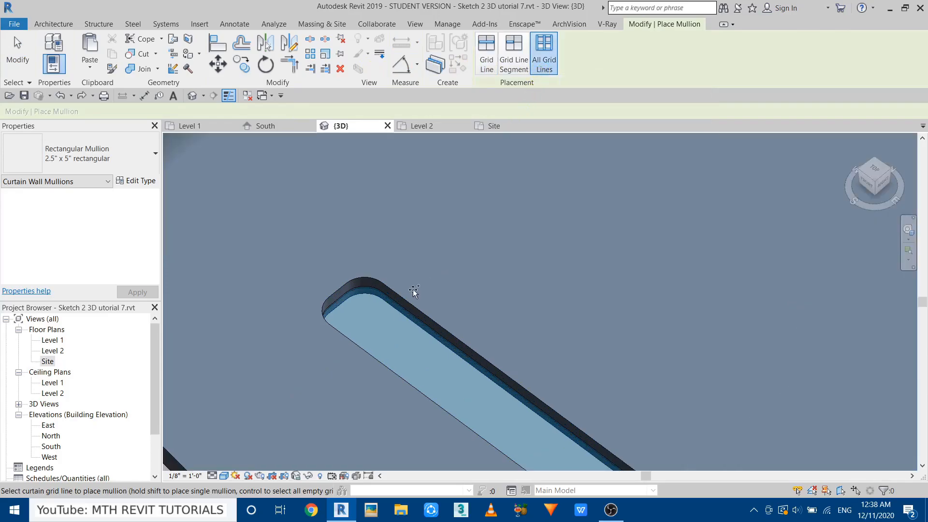
scroll(370, 302, "up", 3)
key("Escape")
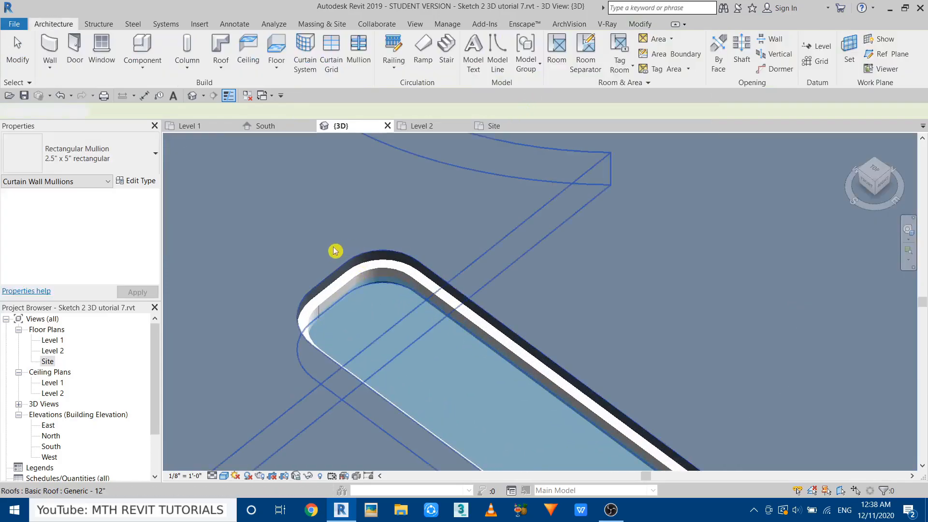
Examine the mullion-framed glazing in the roof slot from the building's front in the 3D view.
scroll(338, 250, "down", 3)
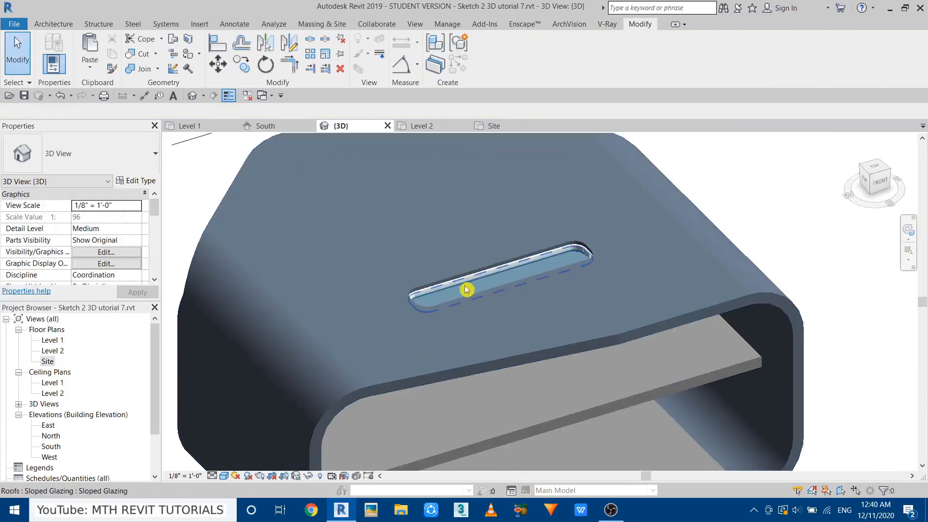
scroll(467, 290, "up", 2)
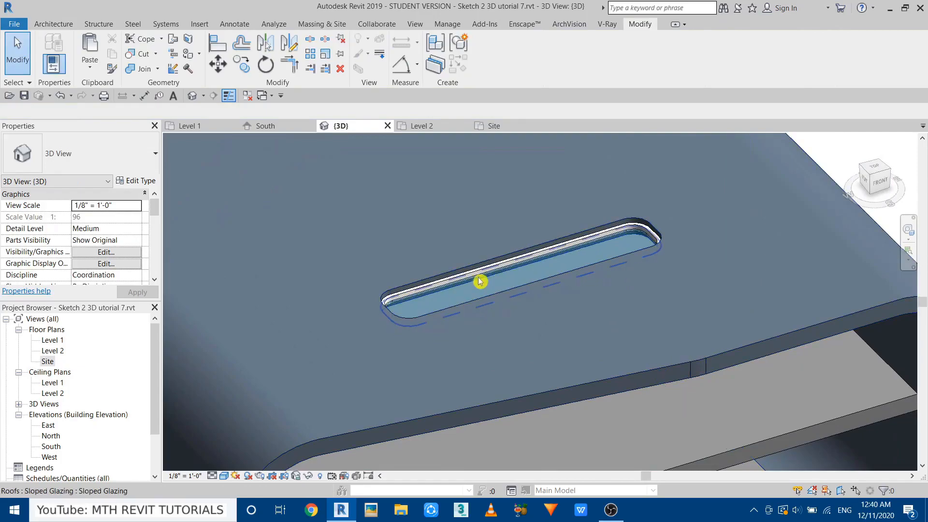
scroll(468, 286, "down", 4)
scroll(338, 309, "up", 2)
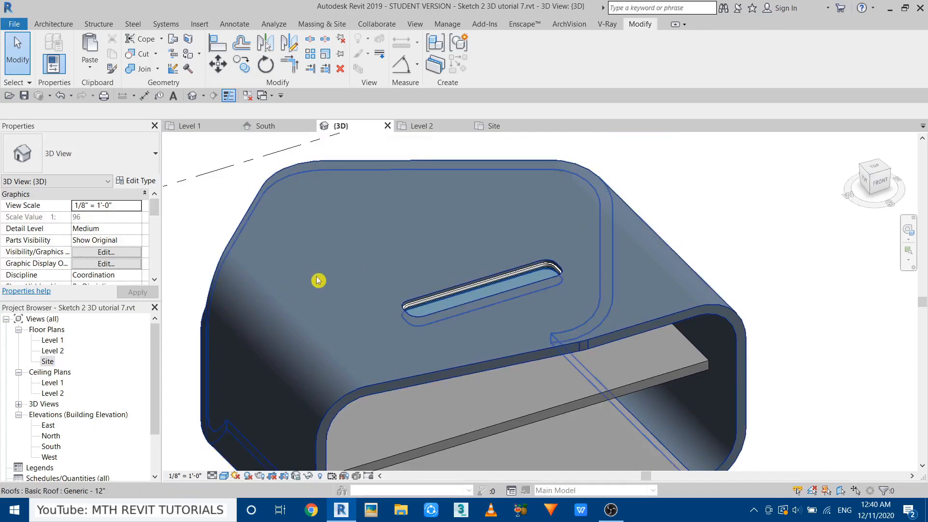
middle_click_drag(267, 321, 223, 307, "shift")
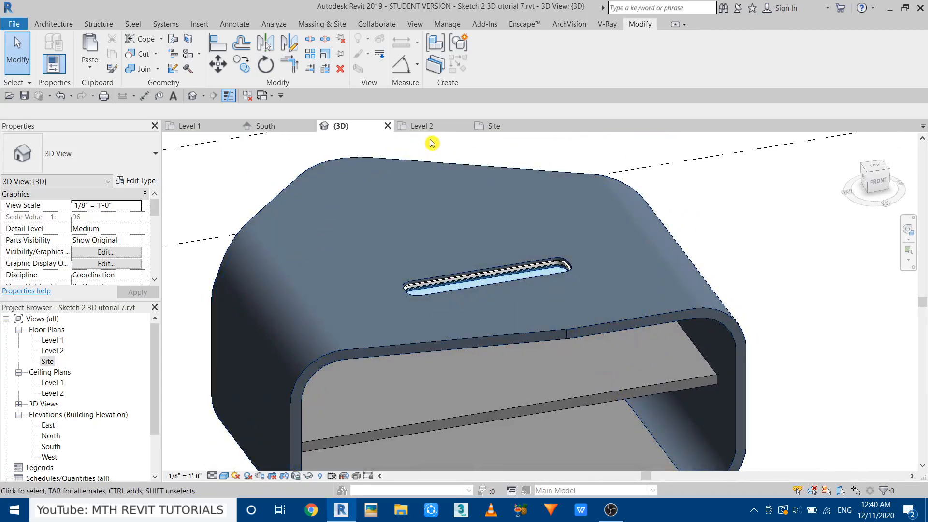
Start an in-place Generic Models family in the Level 2 plan, keeping the default name.
left_click(421, 126)
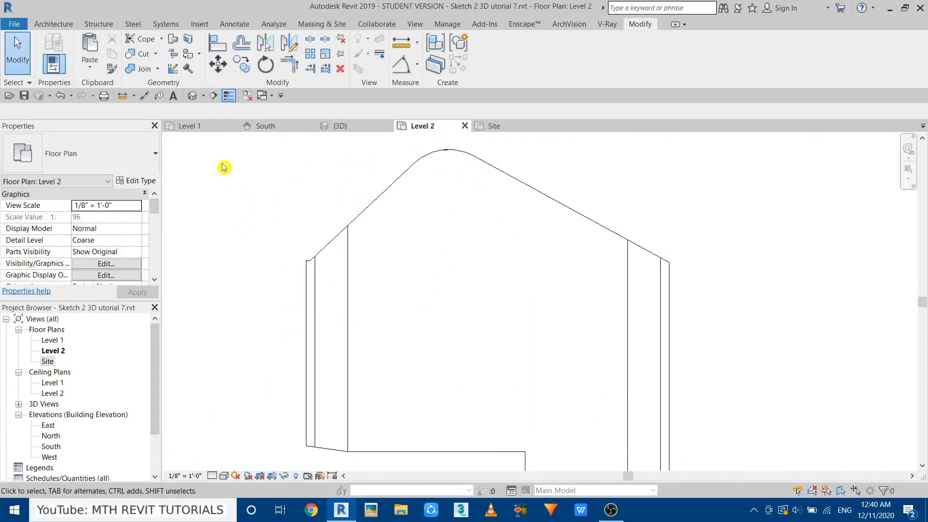
left_click(54, 25)
left_click(143, 65)
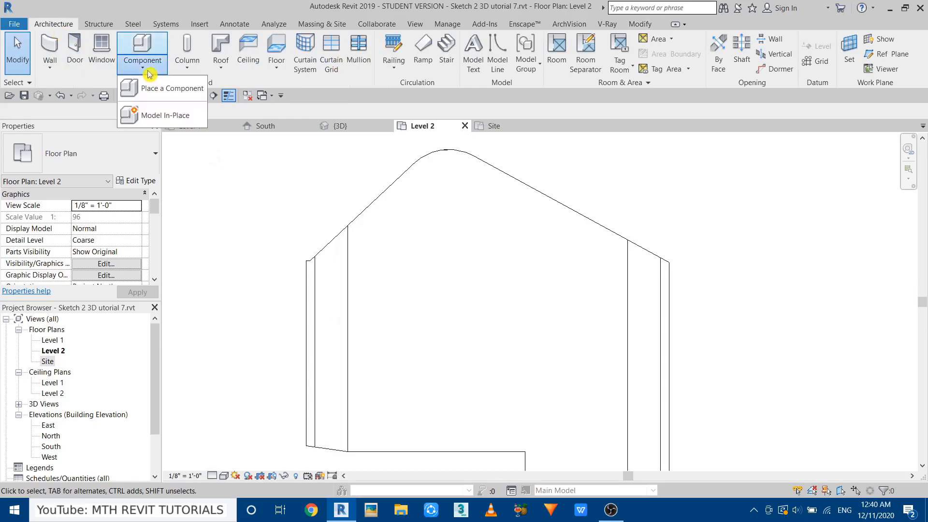
left_click(170, 120)
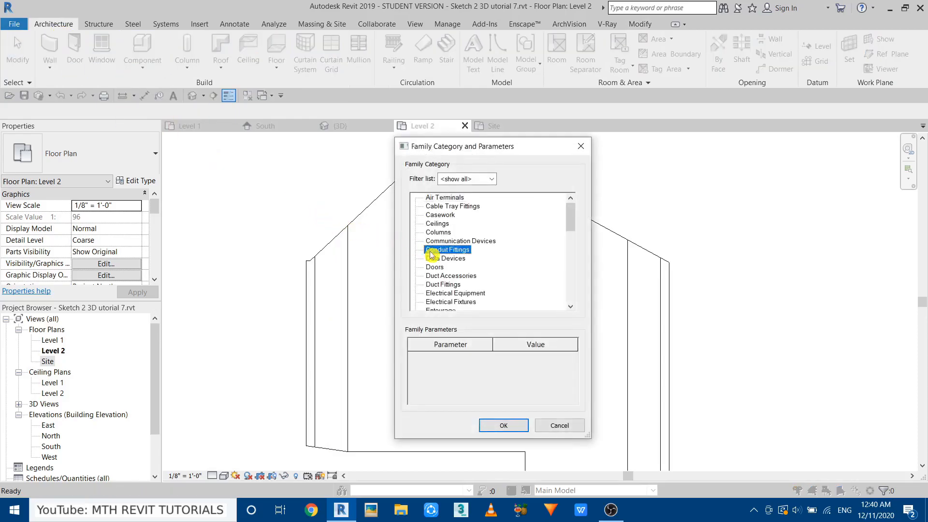
key("g")
left_click(520, 423)
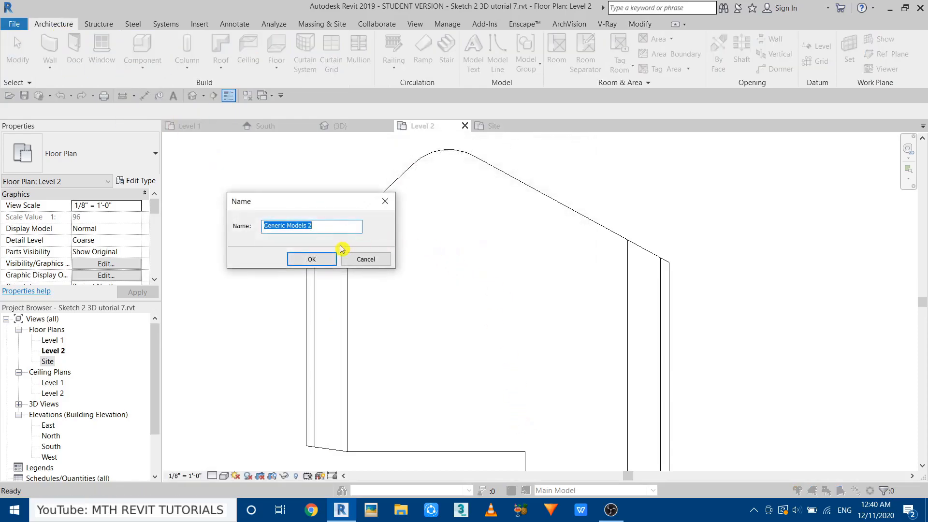
left_click(313, 259)
Sketch a void extrusion rectangle about 15' by 4' crossing the building's west side wall.
left_click(236, 64)
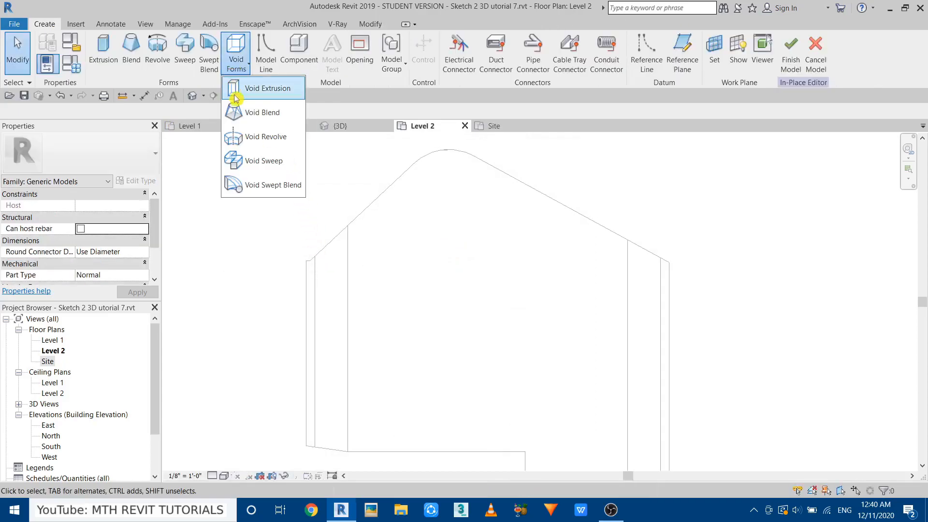
left_click(243, 97)
left_click(454, 40)
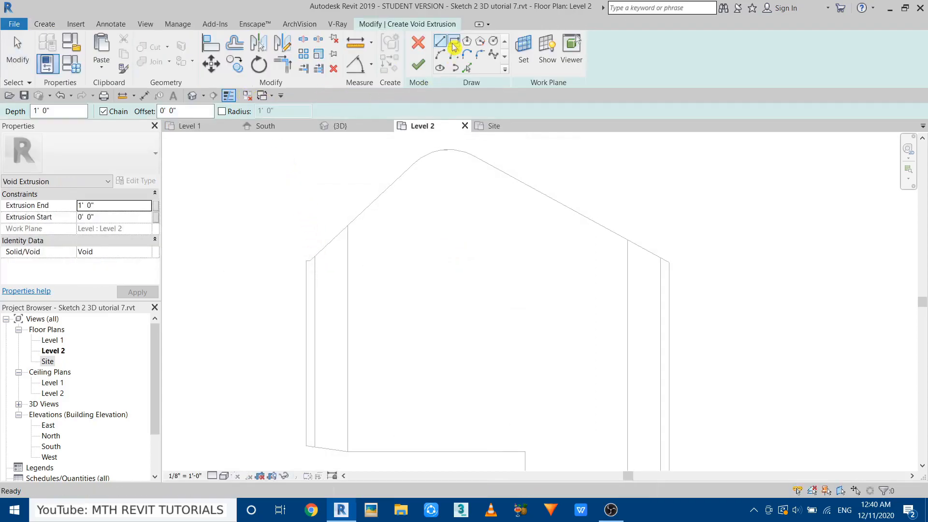
left_click(261, 285)
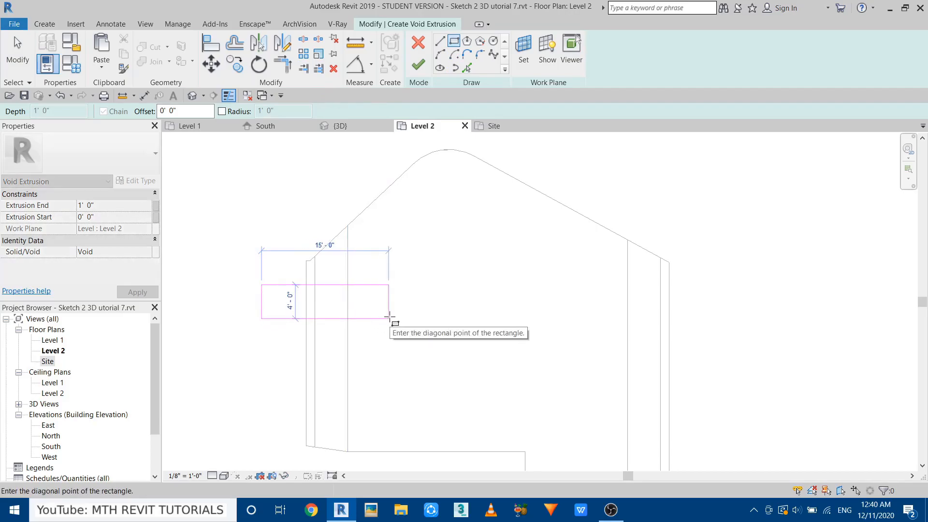
left_click(390, 316)
right_click(428, 278)
left_click(449, 286)
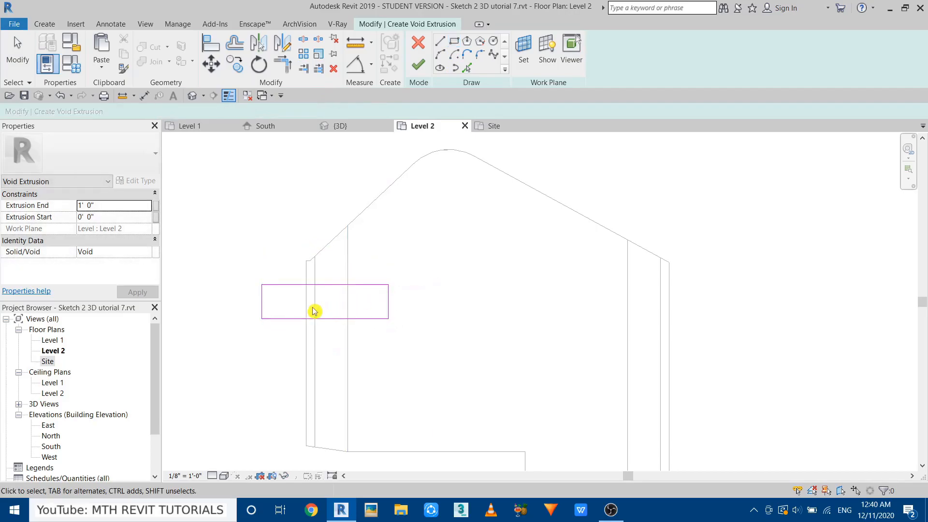
Move the void rectangle's outer short edge onto the outer face of the west side wall.
scroll(315, 311, "up", 2)
mouse_move(237, 306)
left_mouse_down()
mouse_move(303, 300)
mouse_move(300, 313)
mouse_move(311, 276)
mouse_move(296, 265)
mouse_move(268, 274)
left_mouse_up()
scroll(300, 303, "up", 2)
scroll(304, 290, "up", 5)
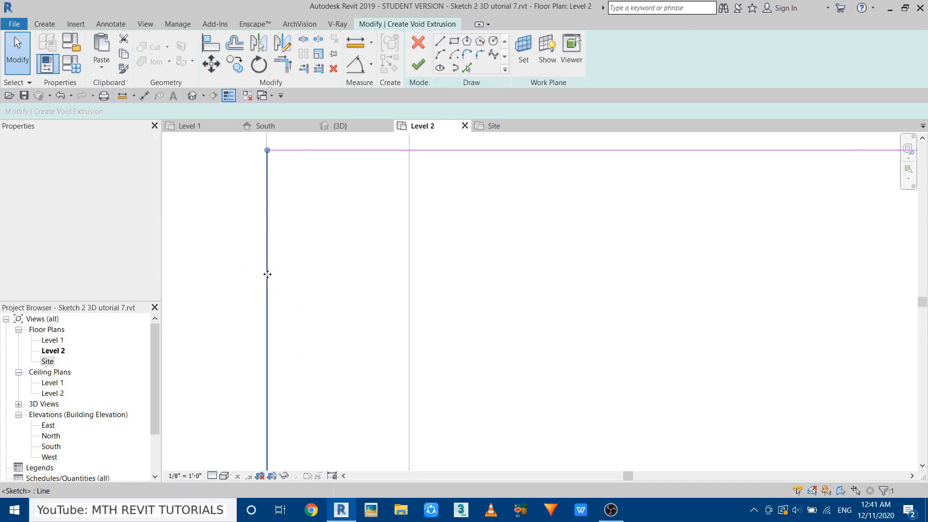
scroll(263, 285, "down", 3)
scroll(261, 296, "down", 2)
Set the void rectangle's length across the west side wall to 7' by repositioning its inner edge.
left_click(357, 282)
left_click(485, 307)
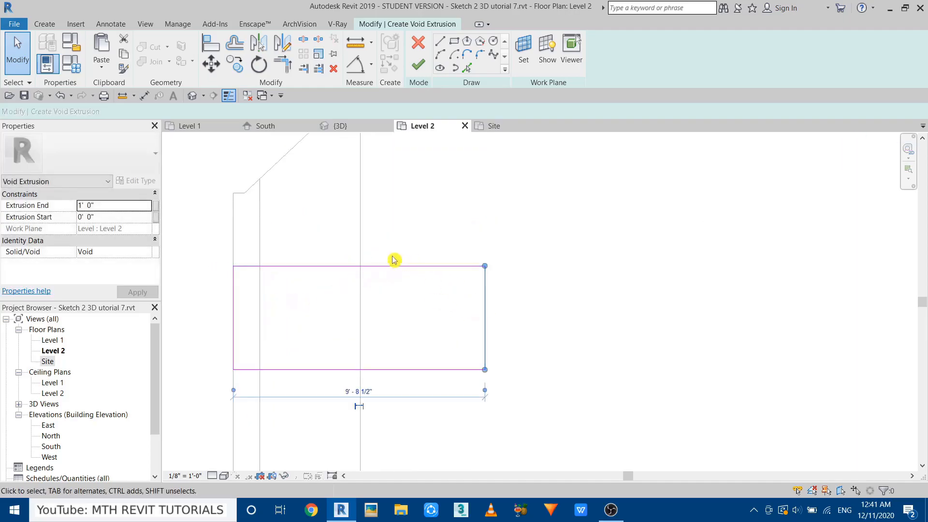
type("7")
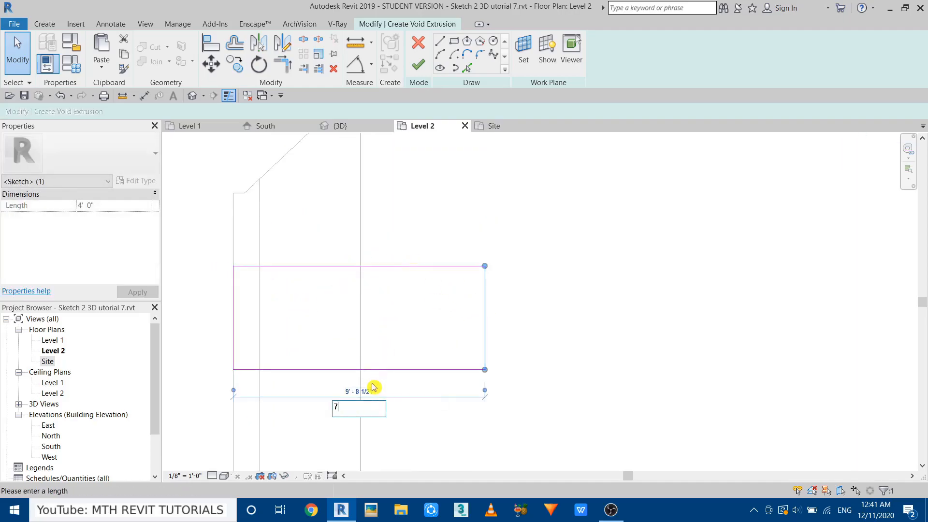
key("Return")
left_click(371, 384)
Stretch the void rectangle's outer edge beyond the wall's outer face to about 9' overall, and finish the void extrusion sketch.
scroll(421, 216, "down", 1)
left_click_drag(282, 296, 248, 294)
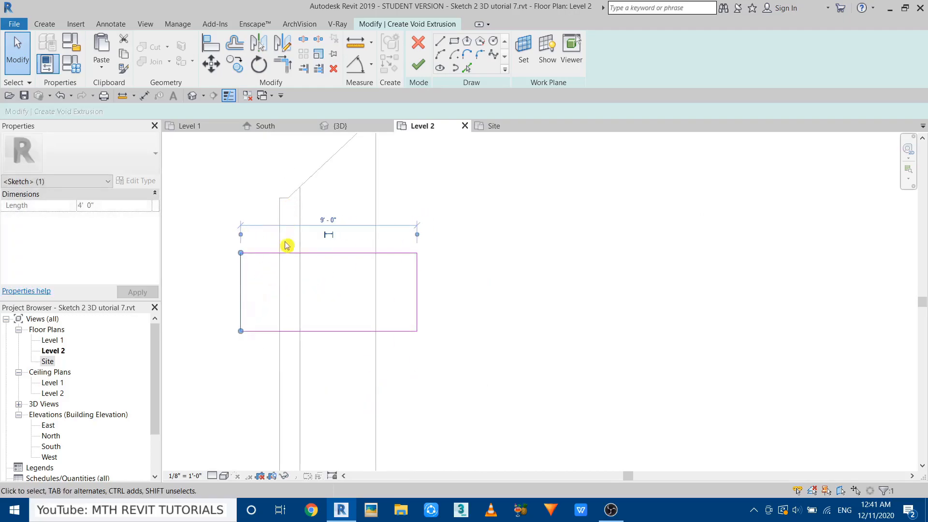
scroll(292, 207, "down", 1)
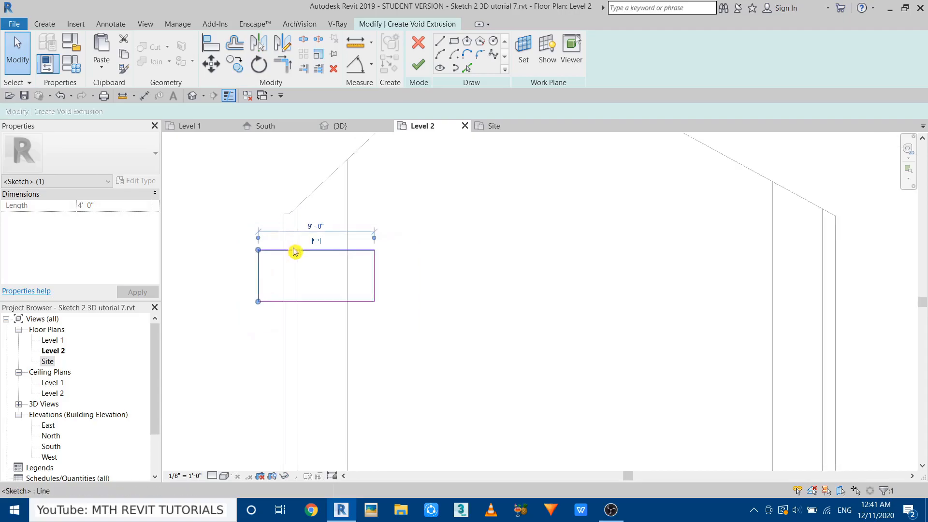
left_click(358, 204)
left_click(417, 66)
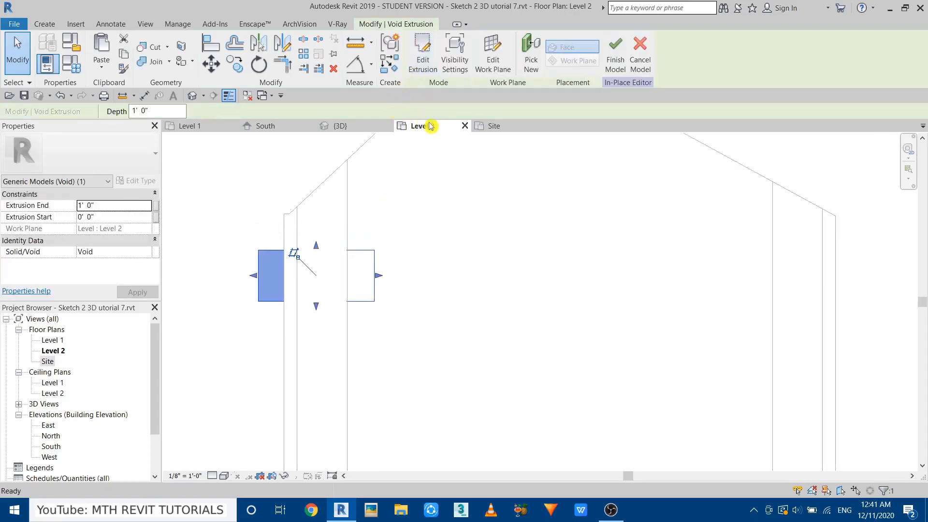
In the South elevation, stretch the void from just above the upper floor to above the roof, about 11' 7" to 20' 7 3/4".
left_click(283, 127)
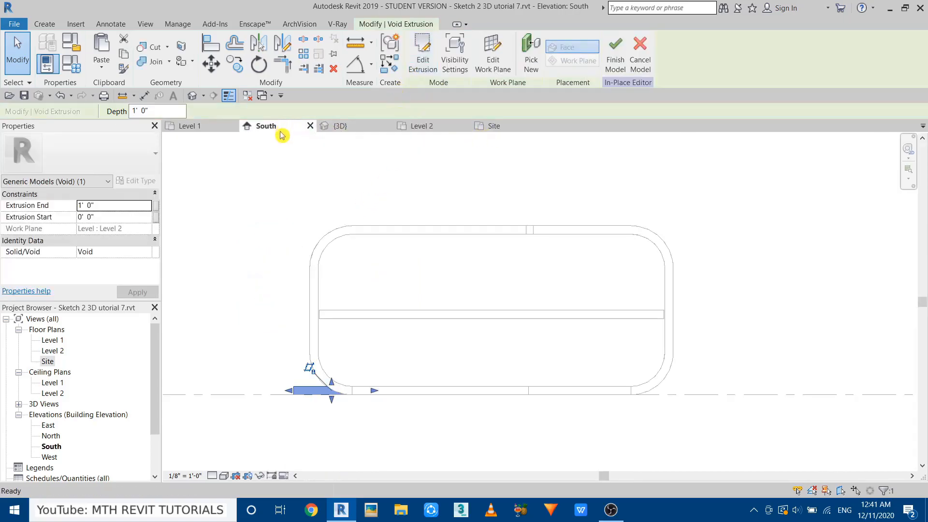
middle_click_drag(364, 405, 354, 456)
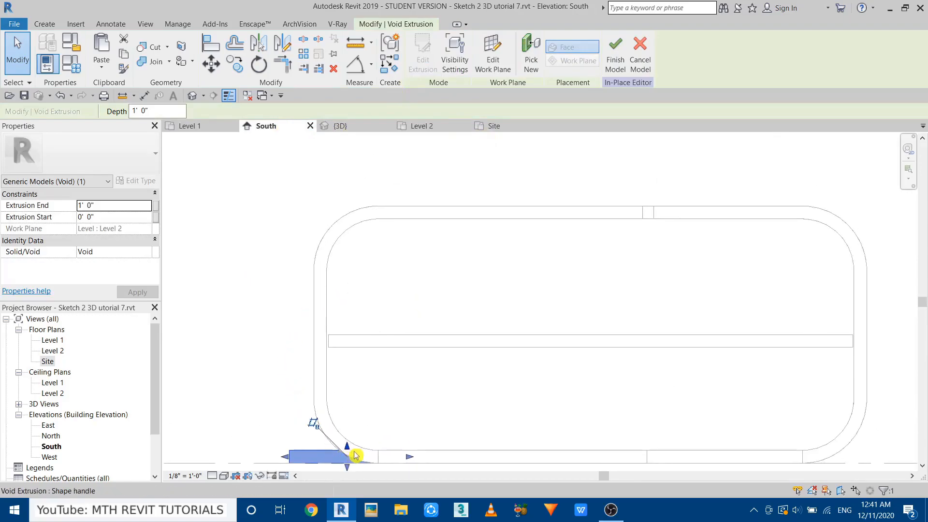
left_click_drag(352, 450, 323, 199)
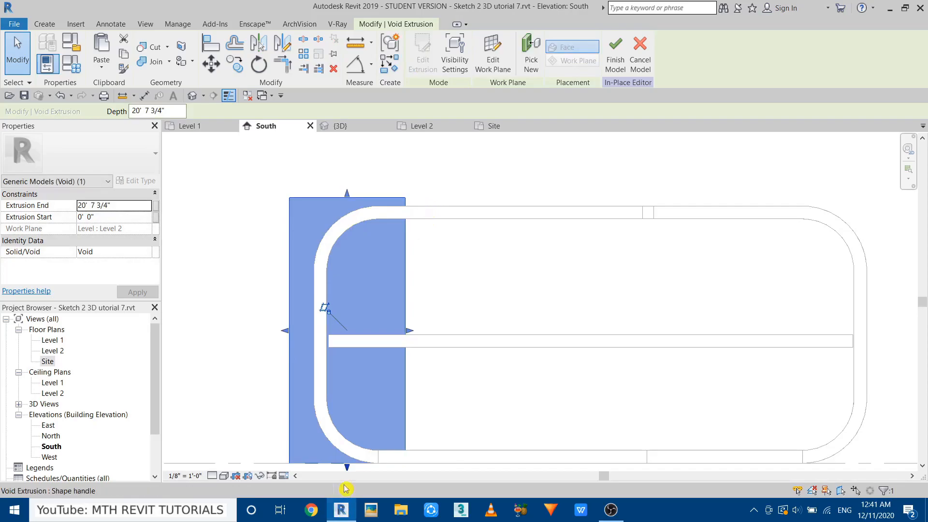
left_click_drag(349, 473, 334, 312)
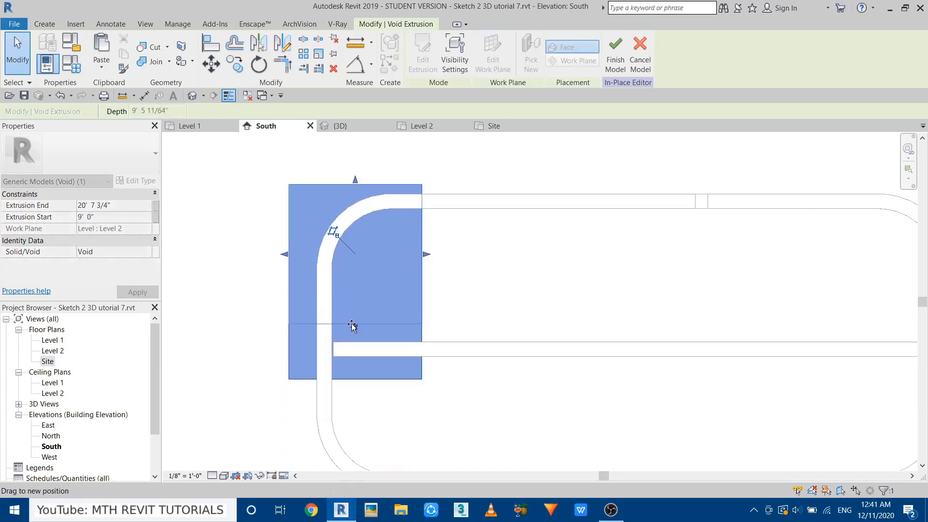
left_click_drag(352, 323, 352, 319)
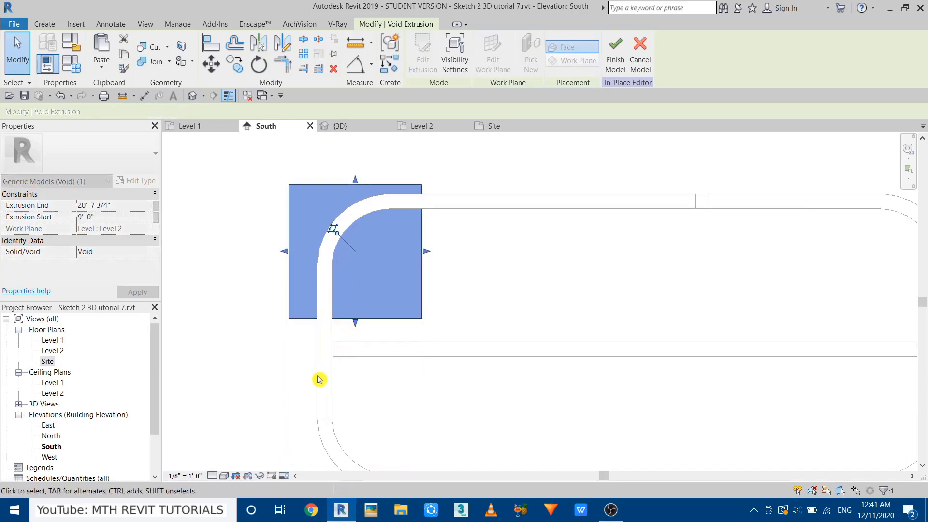
left_click(452, 315)
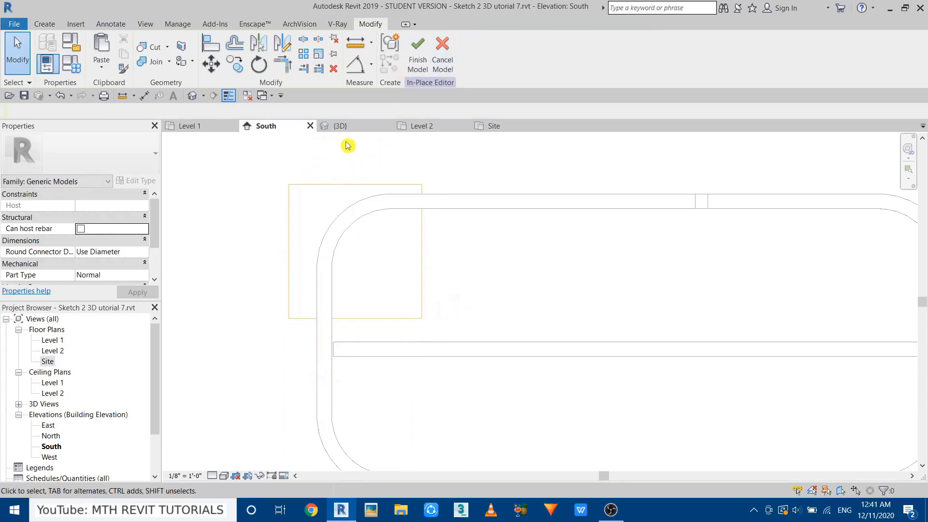
Cut the Generic 12" roof with the void extrusion at its rounded west corner in the 3D view.
left_click(353, 128)
middle_click_drag(394, 276, 369, 297, "shift")
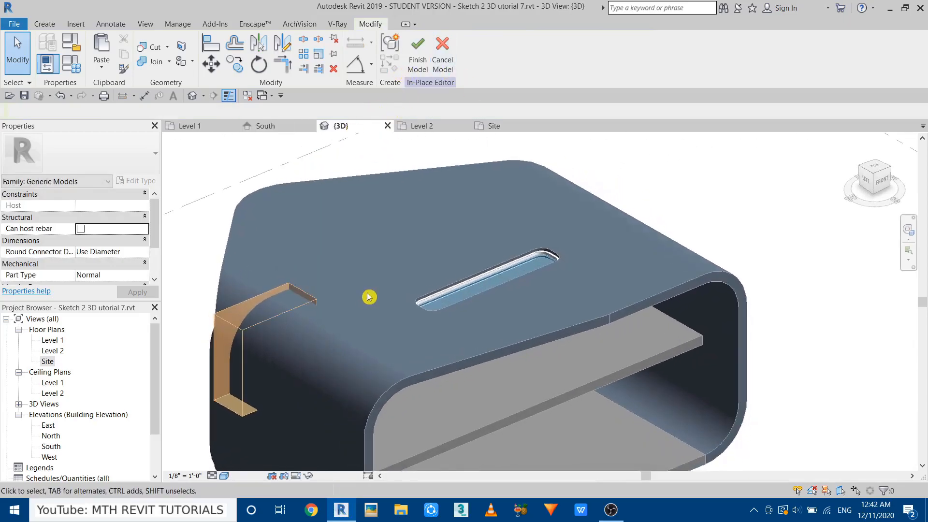
left_click(145, 53)
left_click(270, 253)
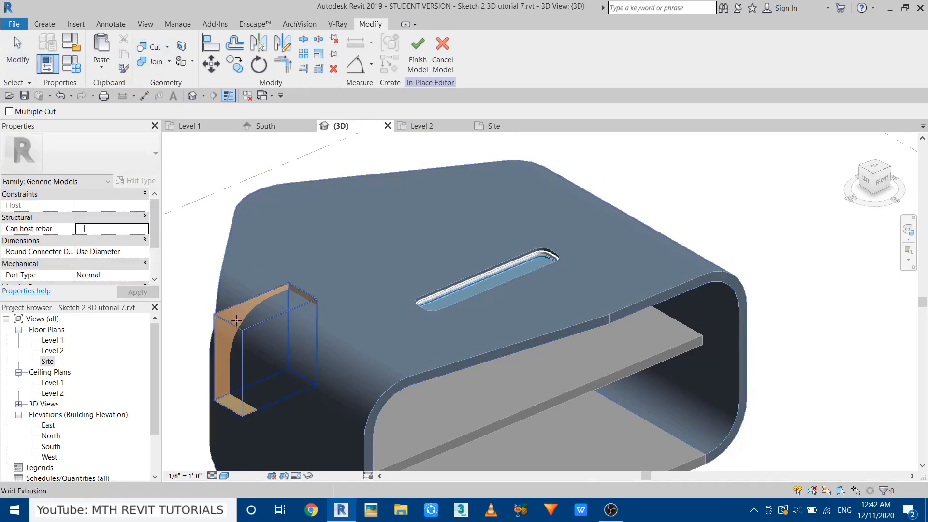
left_click(236, 323)
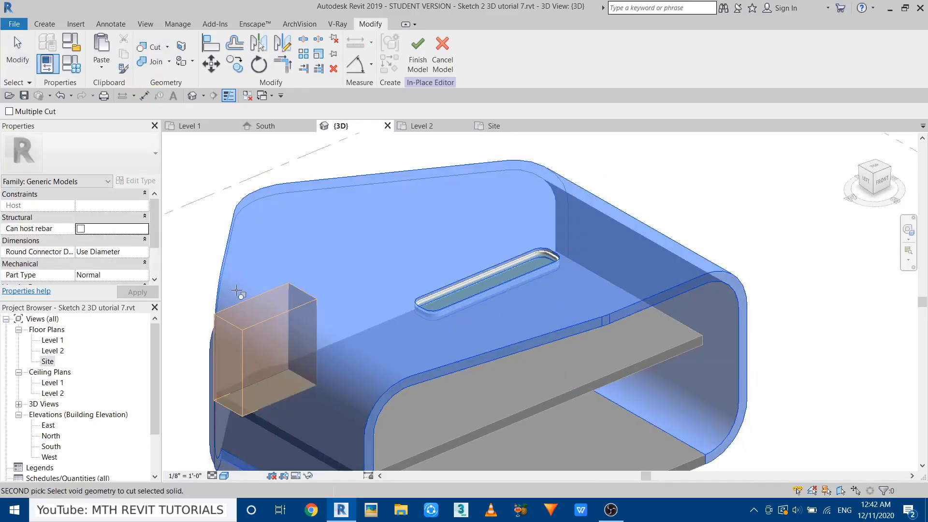
left_click(229, 328)
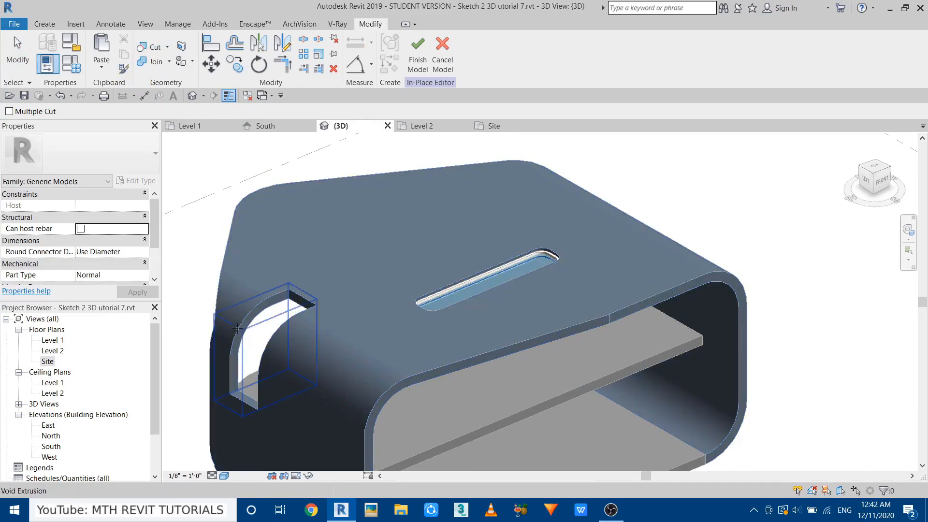
key("Escape")
scroll(338, 304, "down", 2)
middle_click_drag(338, 304, 318, 368, "shift")
scroll(318, 370, "up", 2)
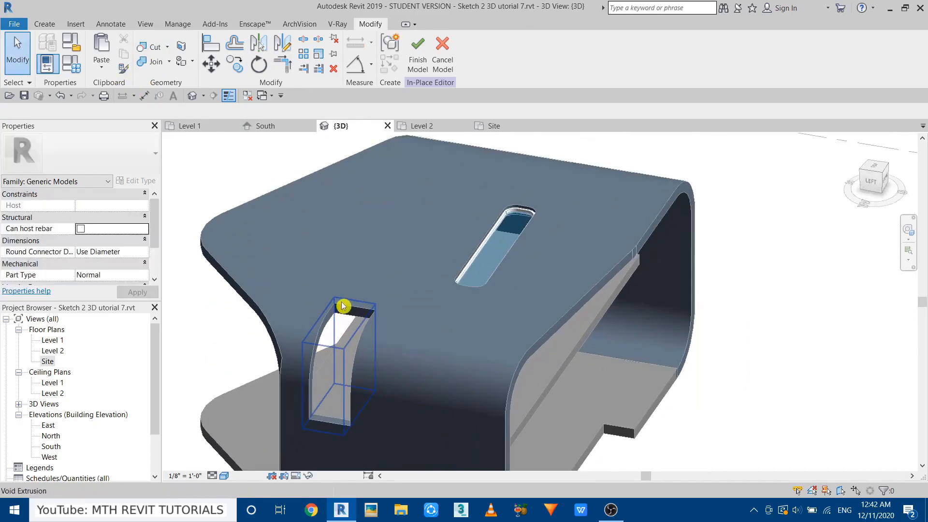
scroll(356, 315, "down", 2)
middle_click_drag(356, 314, 304, 348, "shift")
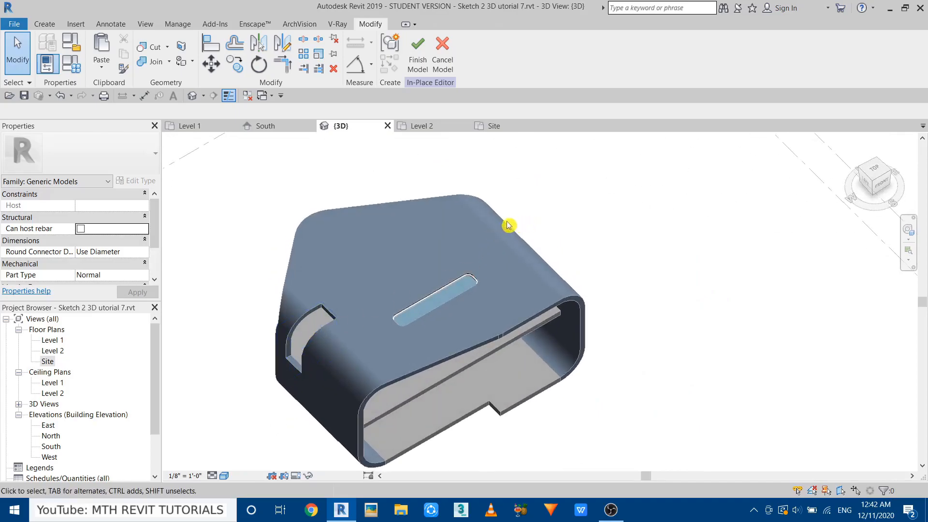
Check the void extrusion's position relative to the building outline in the Site plan.
left_click(429, 127)
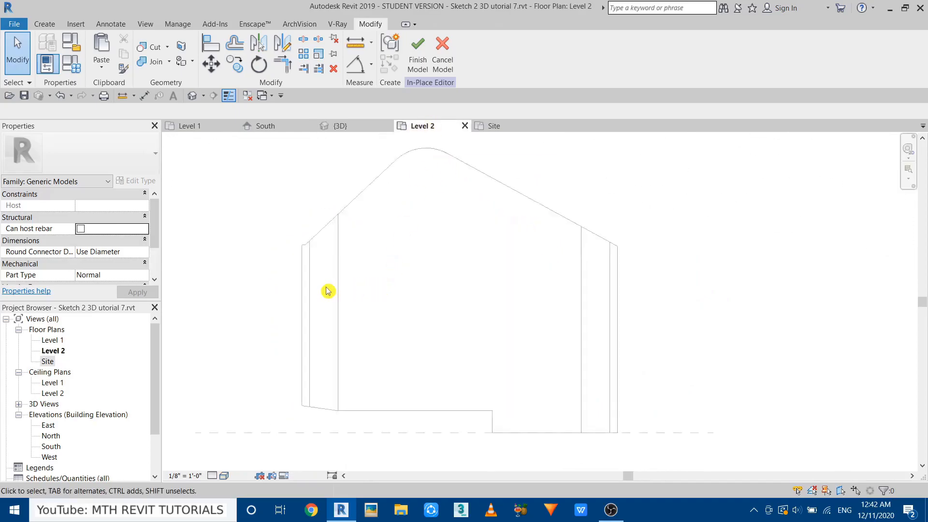
left_click(488, 125)
scroll(377, 292, "down", 3)
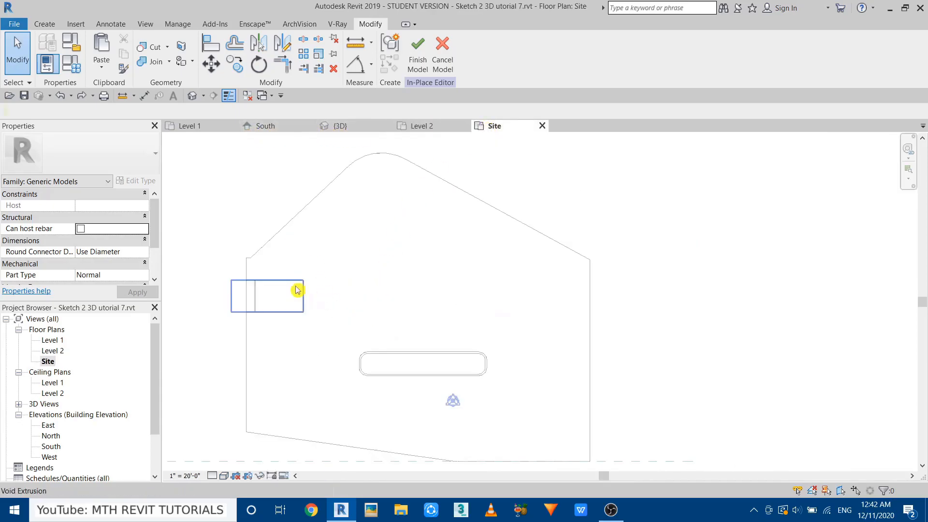
left_click(291, 285)
scroll(441, 311, "up", 1)
scroll(329, 306, "down", 1)
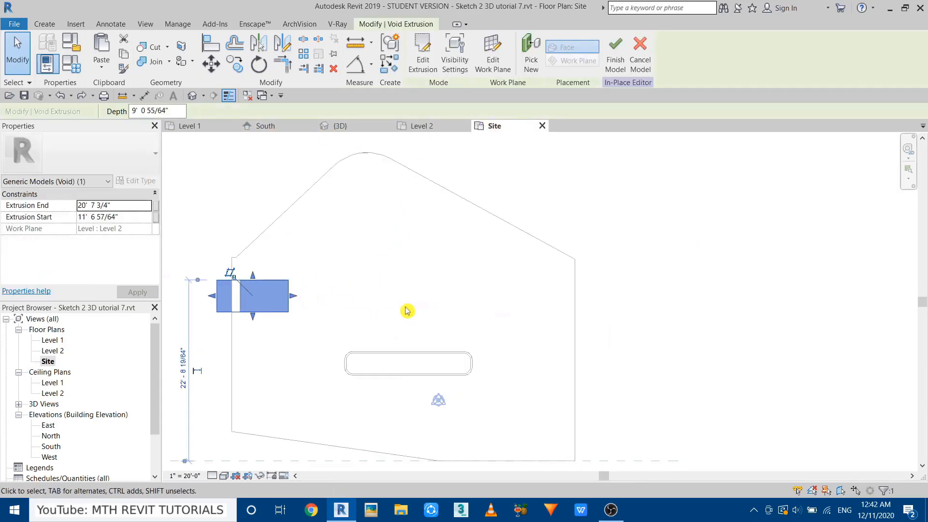
scroll(406, 311, "up", 1)
left_click(304, 332)
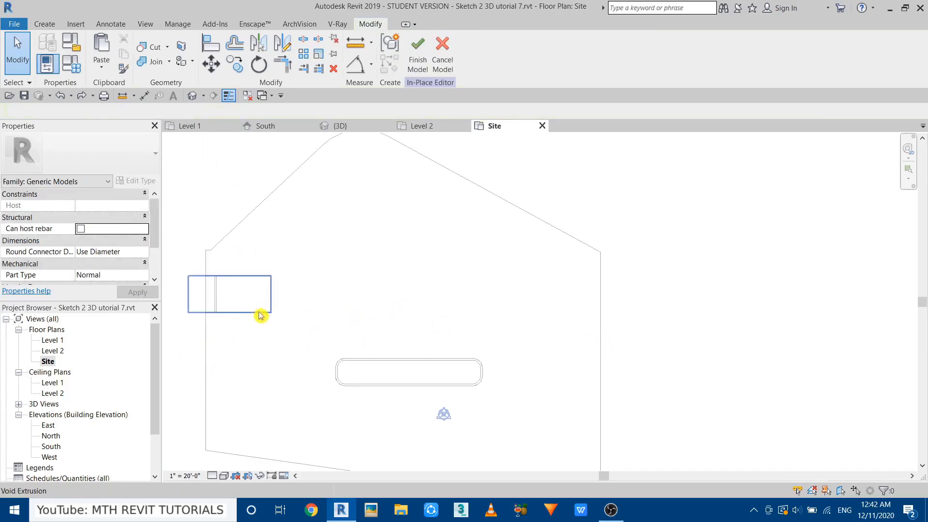
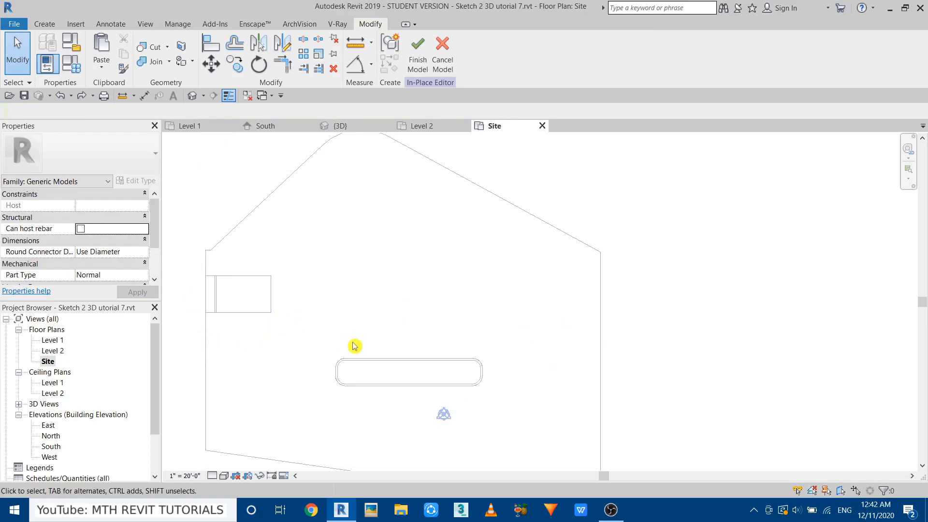
Draw a horizontal 43' model line between the west and east outer walls in the Site plan, just below the void.
left_click(44, 24)
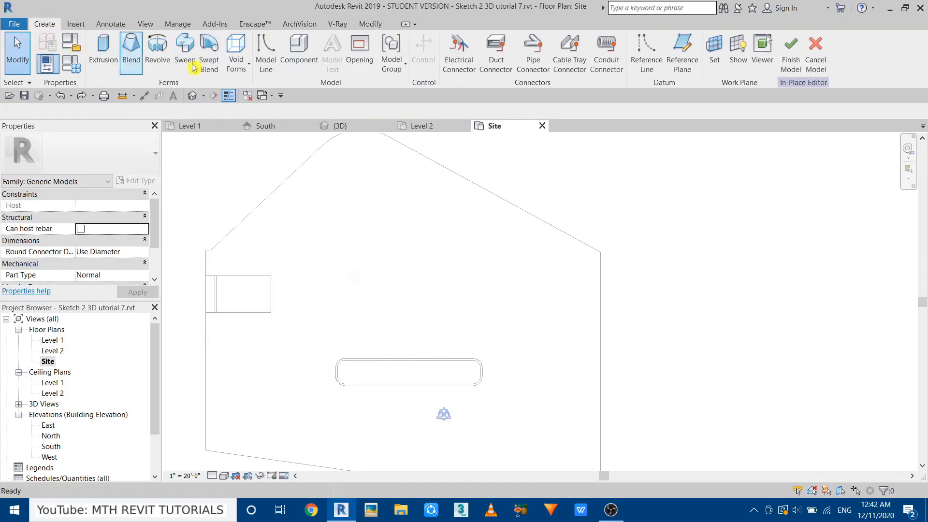
left_click(261, 63)
left_click(205, 323)
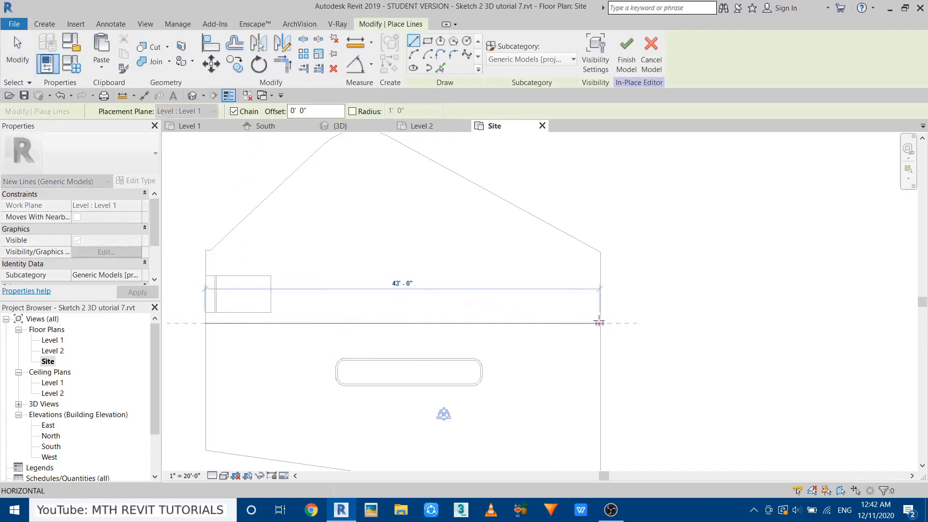
left_click(601, 323)
key("Escape")
key("Escape")
Set the Site plan's visual style to Wireframe.
left_click_drag(445, 269, 347, 333)
key("Delete")
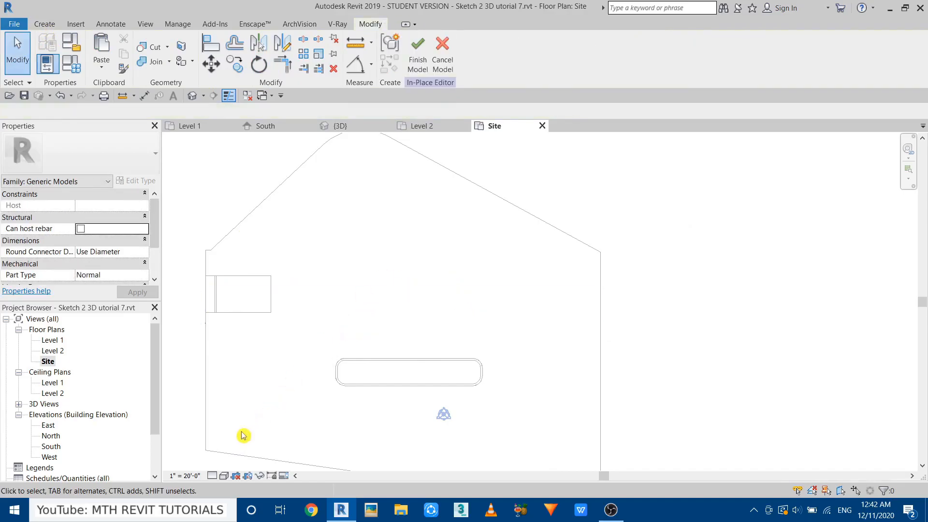
left_click(220, 475)
left_click(255, 408)
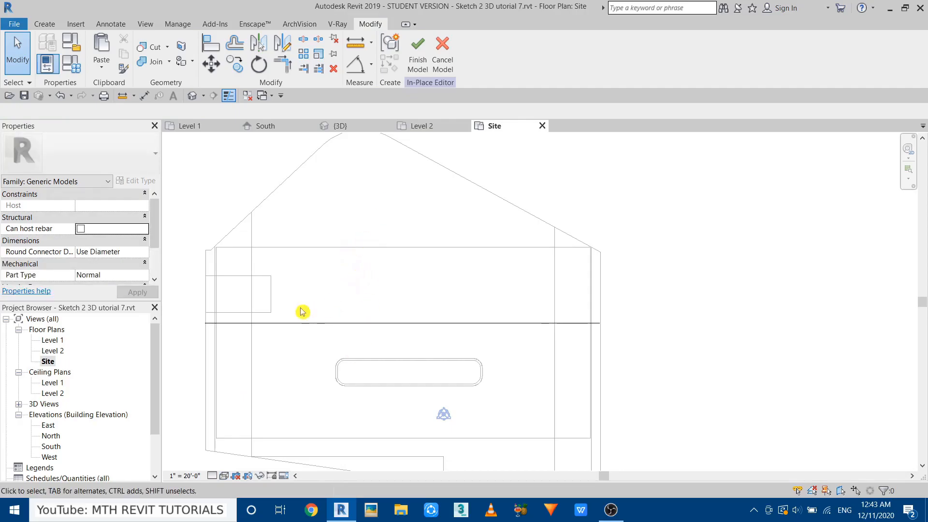
Mirror a copy of the west void to the east side about a vertical axis through the model line's midpoint, and delete the line.
left_click(234, 283)
left_click(283, 43)
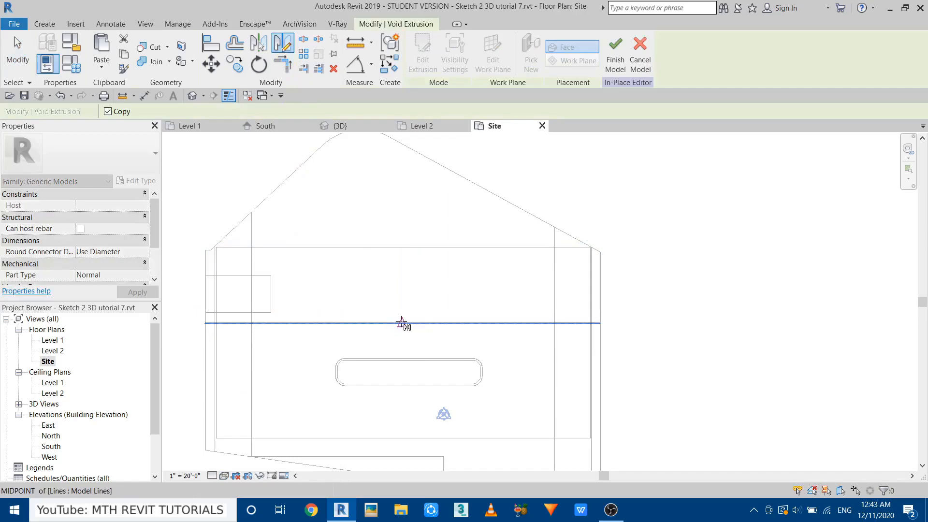
left_click(402, 324)
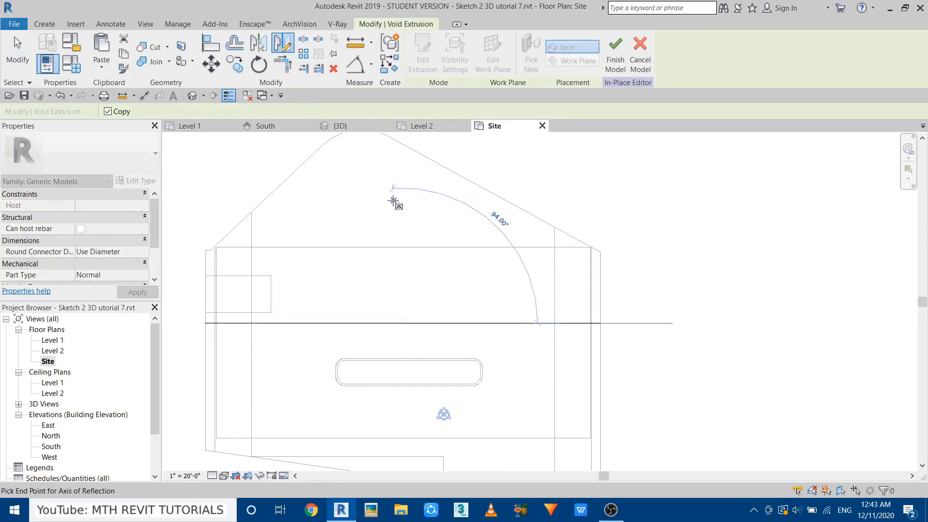
left_click(402, 201)
left_click(433, 317)
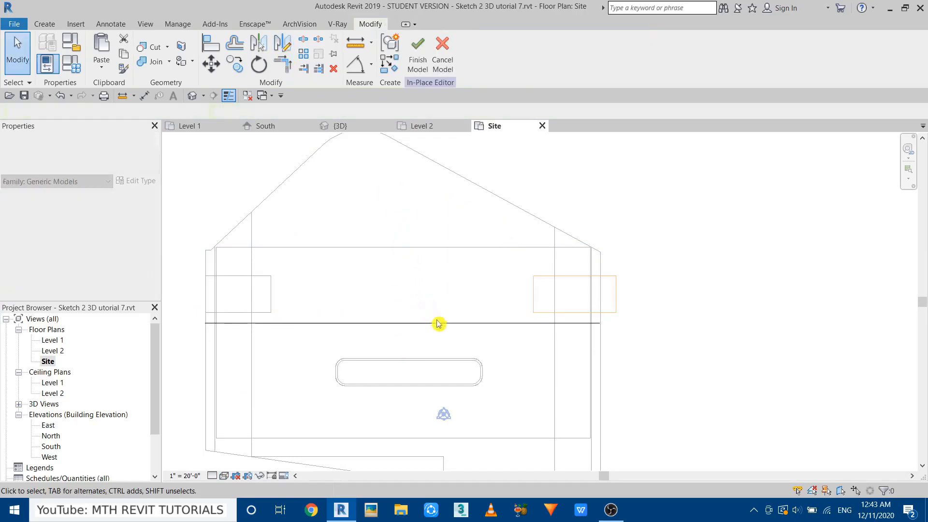
left_click(411, 322)
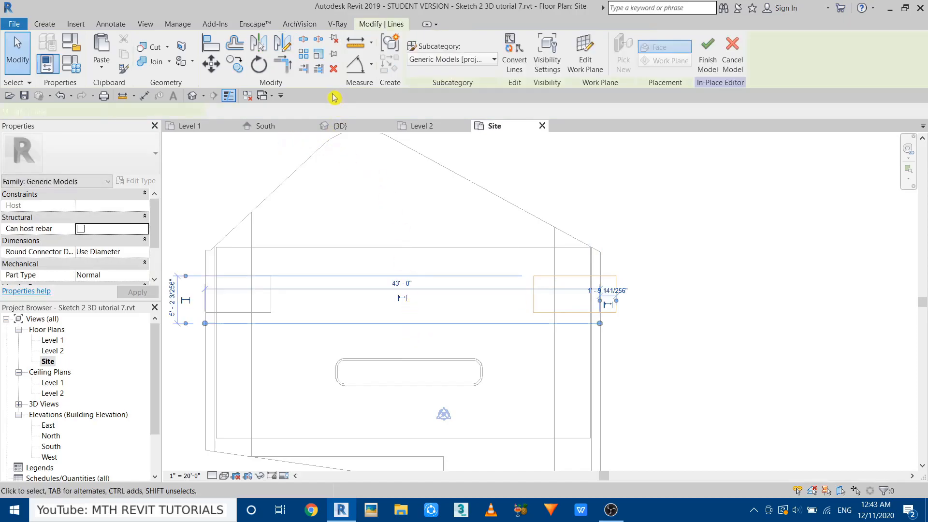
left_click(333, 68)
Cut the roof with the mirrored void extrusion at its rounded east corner in the 3D view.
left_click(341, 126)
middle_click_drag(509, 312, 338, 261, "shift")
scroll(561, 312, "up", 2)
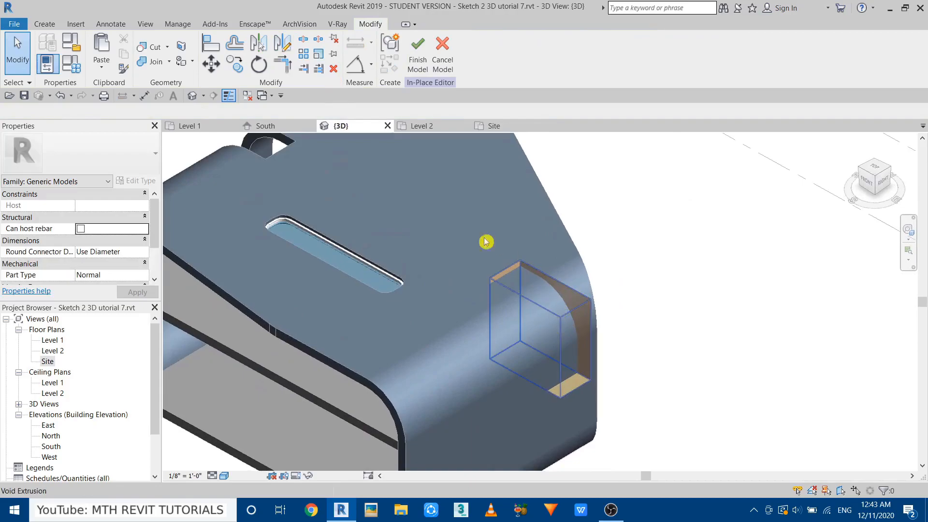
left_click(158, 51)
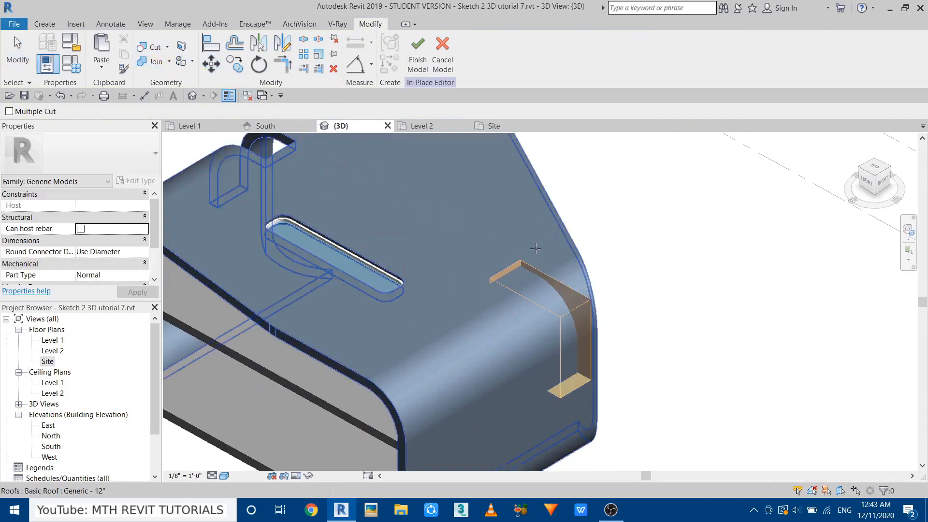
left_click(542, 266)
left_click(560, 303)
scroll(610, 297, "down", 4)
key("Escape")
middle_click_drag(591, 286, 321, 365, "shift")
scroll(321, 364, "up", 3)
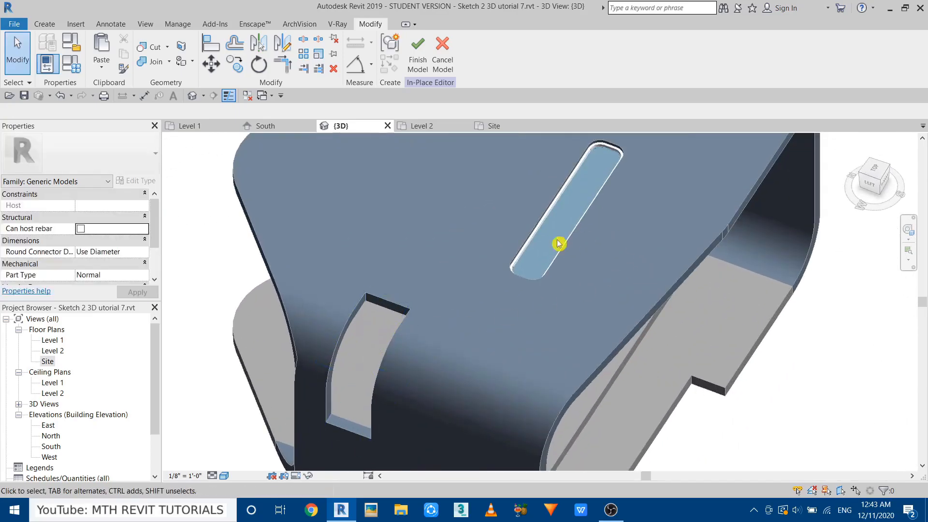
Set the South elevation's visual style to Wireframe and focus on the roof's rounded west corner.
left_click(272, 130)
scroll(396, 257, "down", 4)
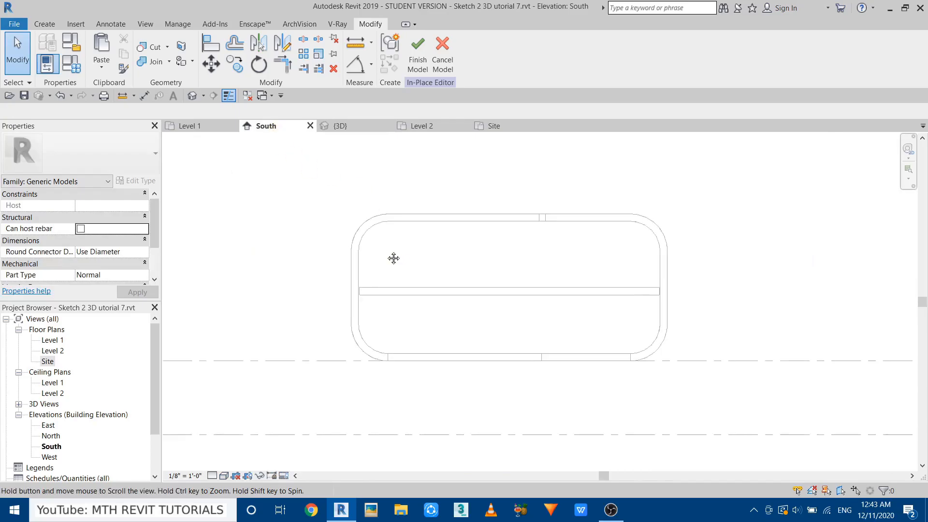
left_click(224, 475)
left_click(244, 405)
scroll(274, 297, "up", 2)
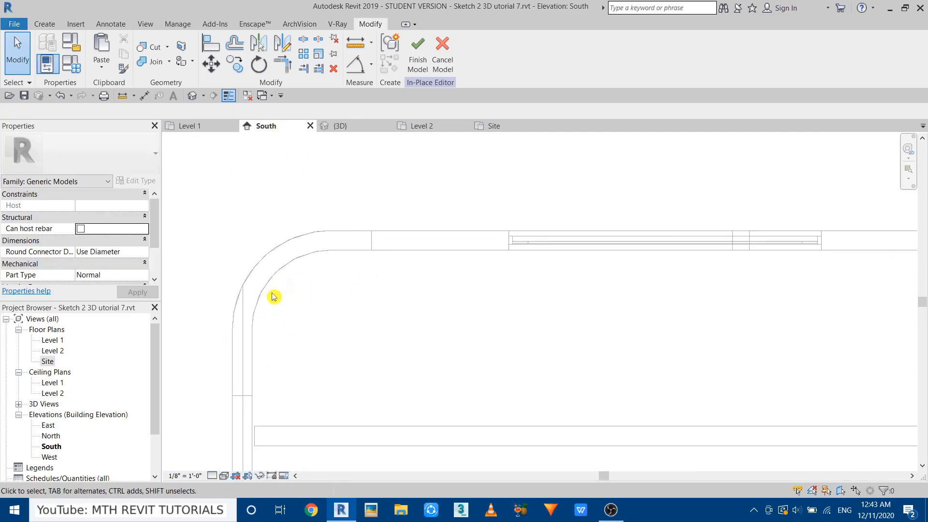
Start a solid extrusion in the South elevation on the work plane Reference Plane : 1.
middle_click_drag(301, 385, 332, 377)
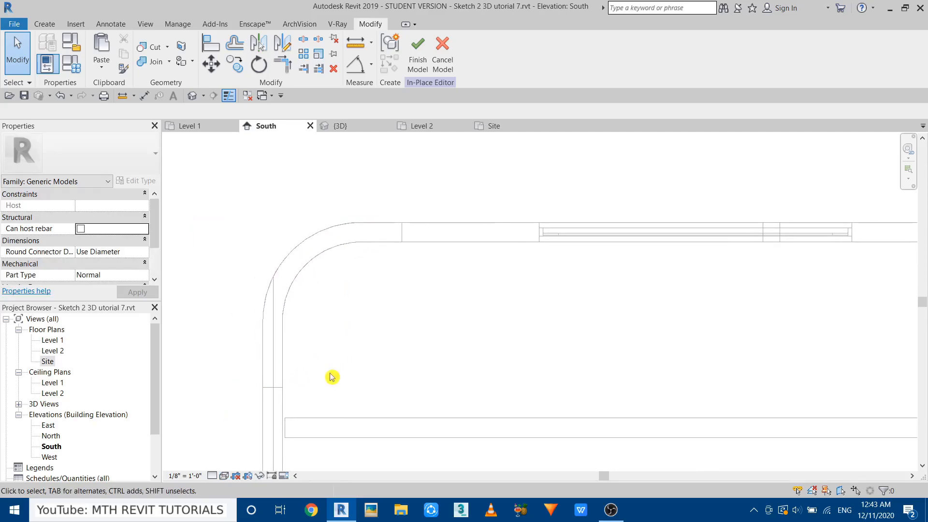
left_click(44, 24)
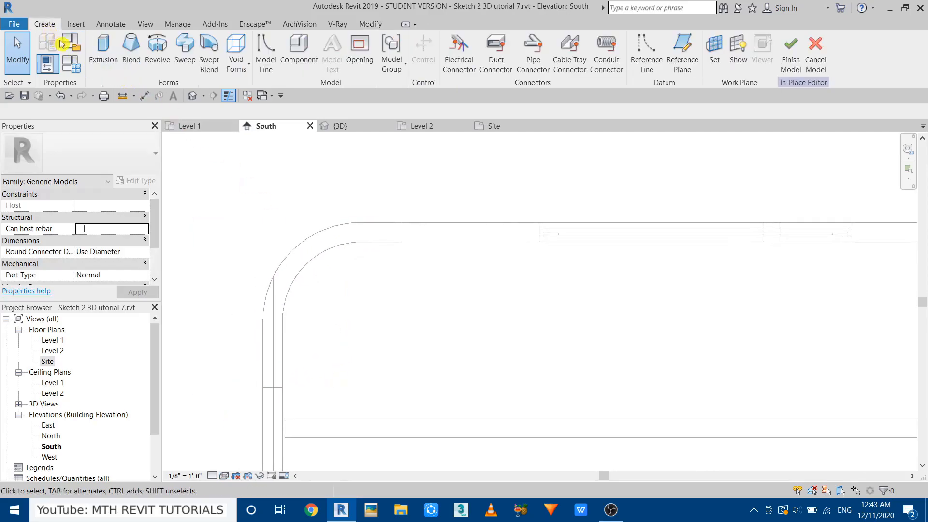
left_click(101, 52)
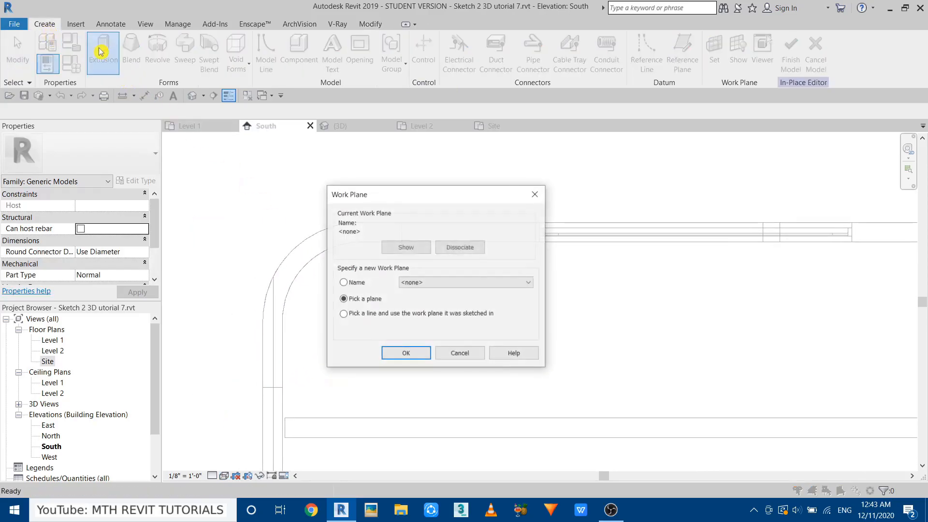
left_click(439, 282)
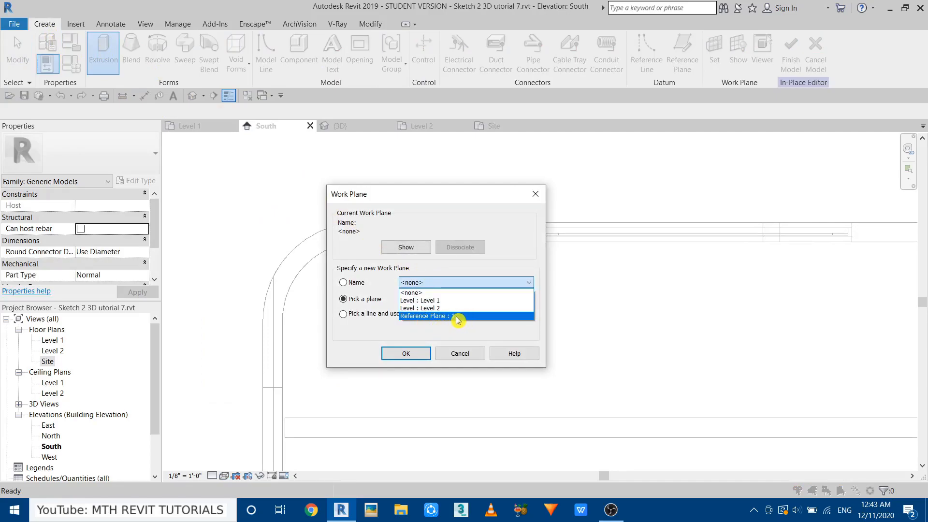
left_click(460, 316)
left_click(414, 357)
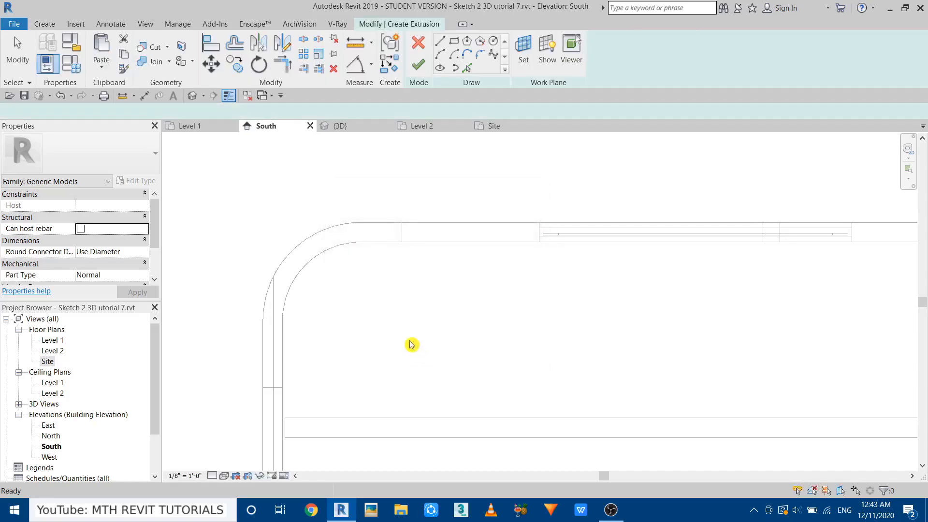
Sketch an arc, a horizontal line and a vertical line offset 4" from the inner edges of the roof's rounded west corner.
left_click(467, 68)
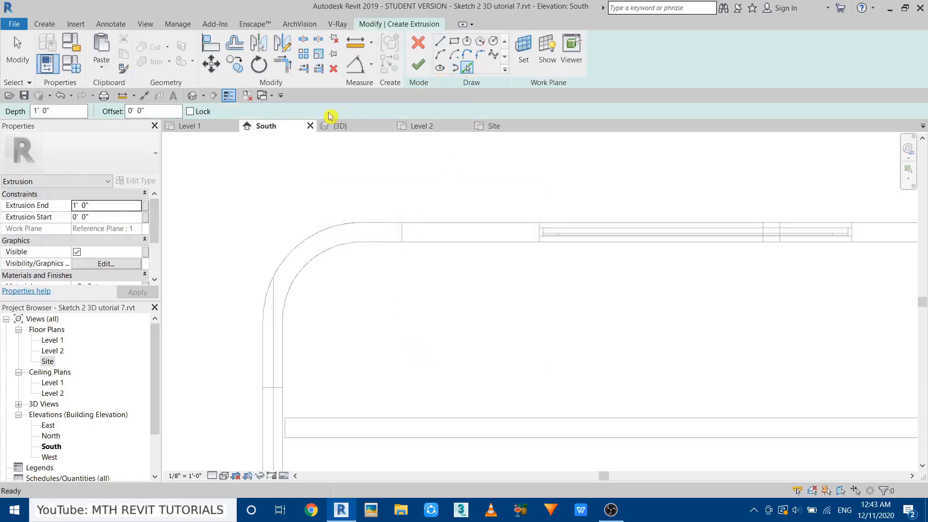
double_click(135, 110)
type("3")
left_click_drag(133, 110, 116, 122)
type("4")
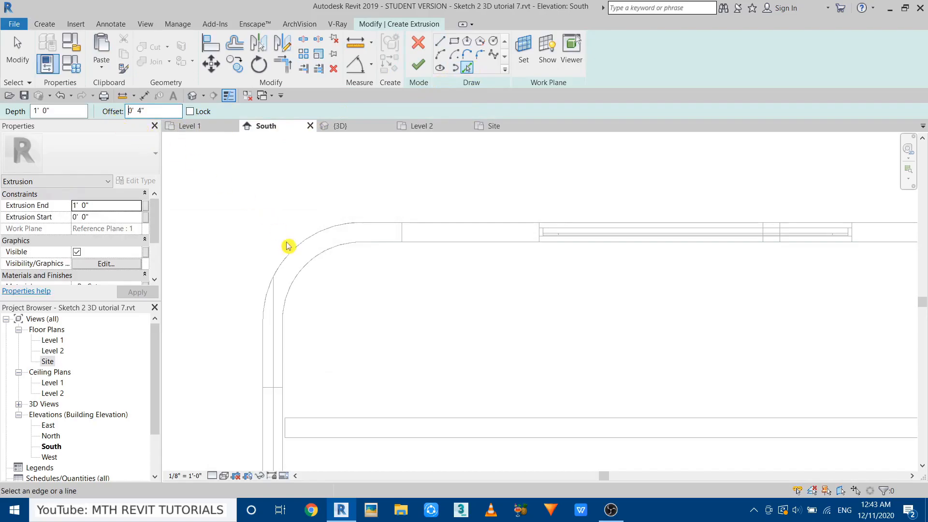
scroll(314, 264, "up", 2)
left_click(315, 260)
left_click(433, 236)
scroll(425, 239, "down", 2)
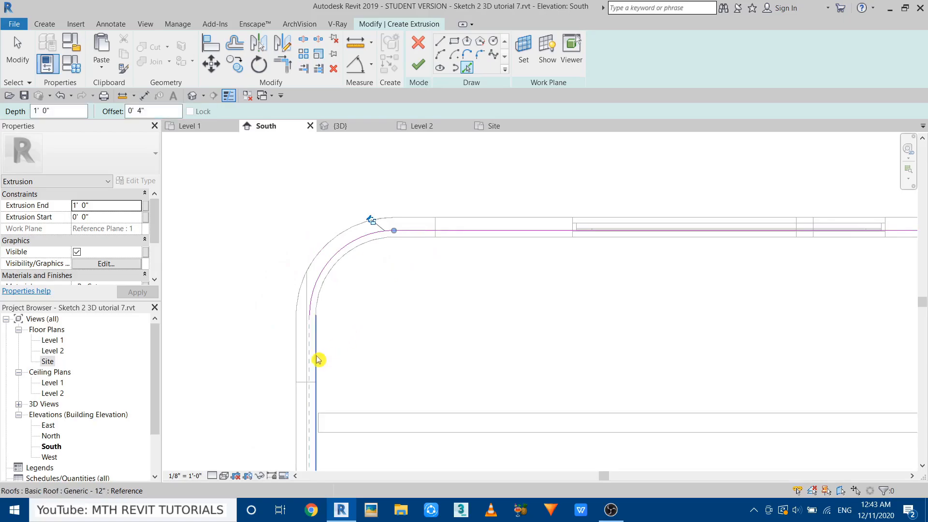
key("Escape")
Shorten the horizontal sketch line so its east end meets the vertical edge of the corner opening in the roof.
scroll(394, 284, "down", 3)
scroll(459, 233, "up", 2)
left_click(459, 233)
mouse_move(862, 231)
left_mouse_down()
mouse_move(523, 236)
mouse_move(410, 219)
mouse_move(397, 227)
mouse_move(409, 236)
left_mouse_up()
scroll(407, 220, "up", 2)
scroll(398, 229, "up", 2)
scroll(401, 231, "up", 4)
scroll(536, 246, "down", 3)
left_click(537, 247)
Pull the lower end of the vertical sketch line up towards the lower edge of the west corner opening.
scroll(535, 246, "down", 3)
middle_click_drag(410, 406, 404, 288)
scroll(409, 375, "up", 2)
left_click(409, 377)
scroll(394, 404, "down", 2)
mouse_move(366, 442)
left_mouse_down()
mouse_move(376, 269)
mouse_move(365, 216)
left_mouse_up()
left_click(415, 255)
scroll(422, 232, "down", 1)
middle_click_drag(421, 232, 386, 361)
Align the vertical sketch line's lower end exactly with the opening's lower edge.
scroll(349, 361, "up", 3)
scroll(330, 339, "up", 3)
scroll(302, 379, "down", 2)
scroll(311, 362, "up", 5)
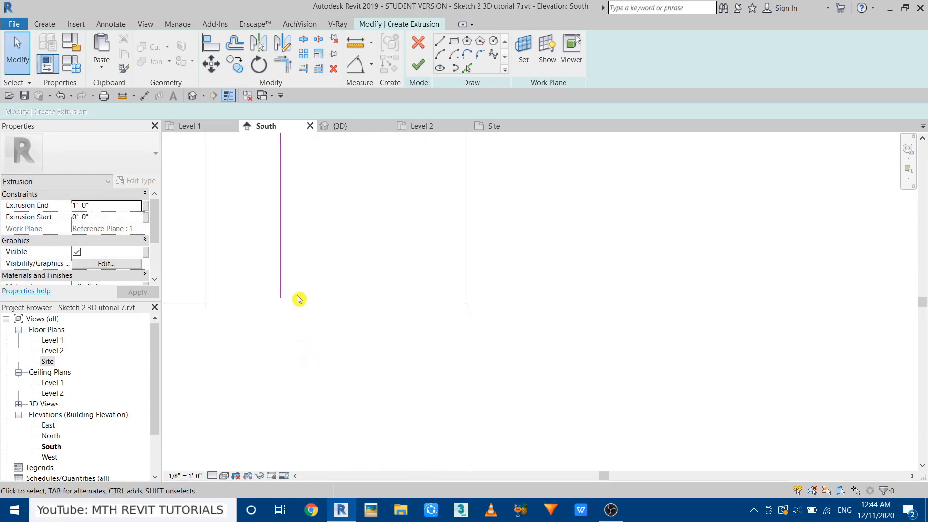
left_click(278, 284)
scroll(277, 296, "up", 3)
left_click_drag(286, 300, 289, 311)
scroll(312, 393, "down", 4)
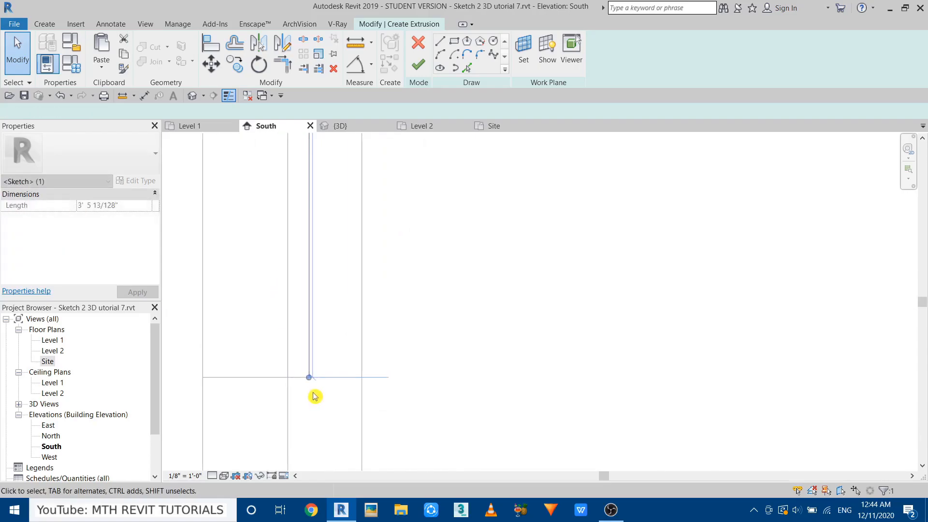
middle_click_drag(317, 396, 315, 413)
Start picking existing edges to add the other side of the extrusion profile along the rounded west corner.
middle_click_drag(440, 238, 456, 186)
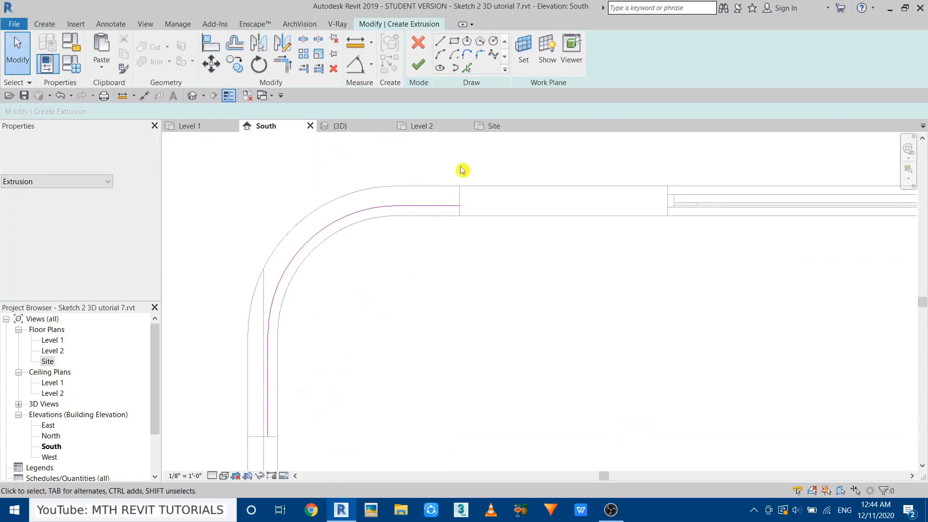
left_click(469, 68)
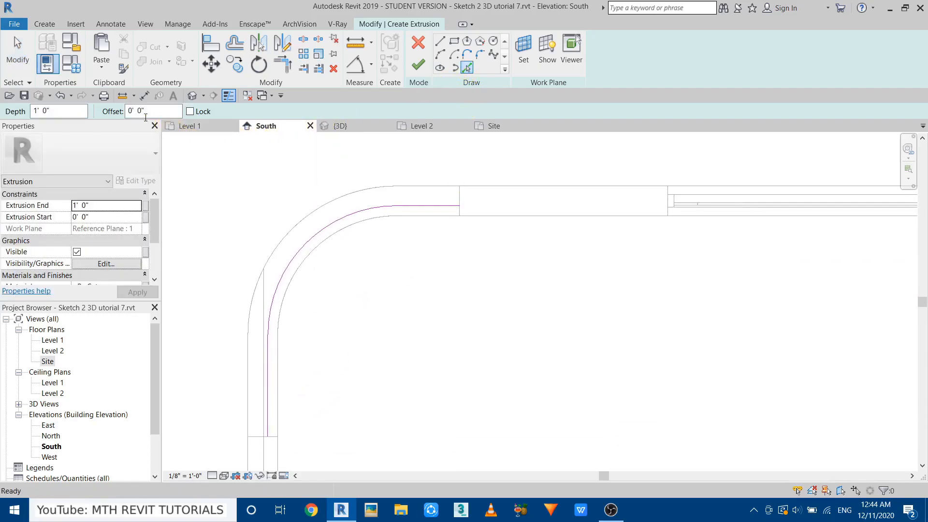
Create a parallel copy of the whole curved sketch chain in the wall thickness, offset 1" toward the outer face.
left_click(131, 112)
type("1")
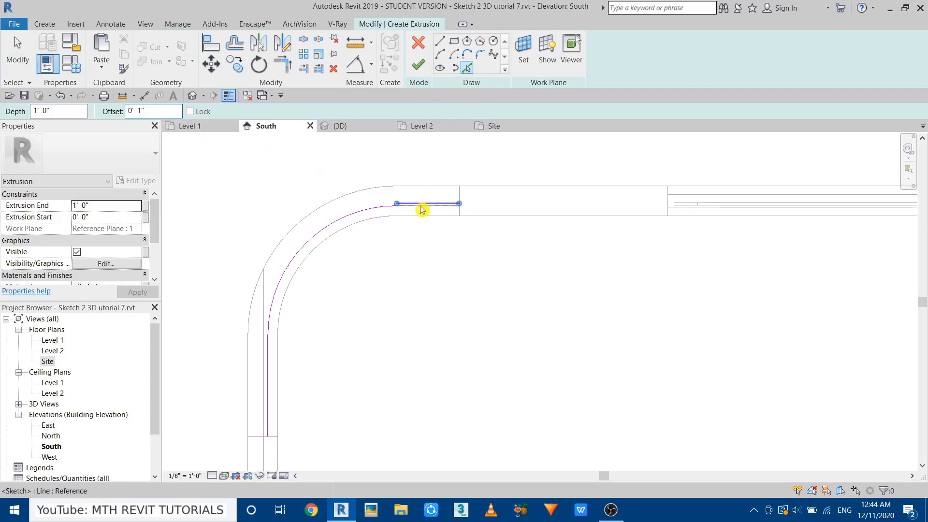
left_click(362, 211)
key("Escape")
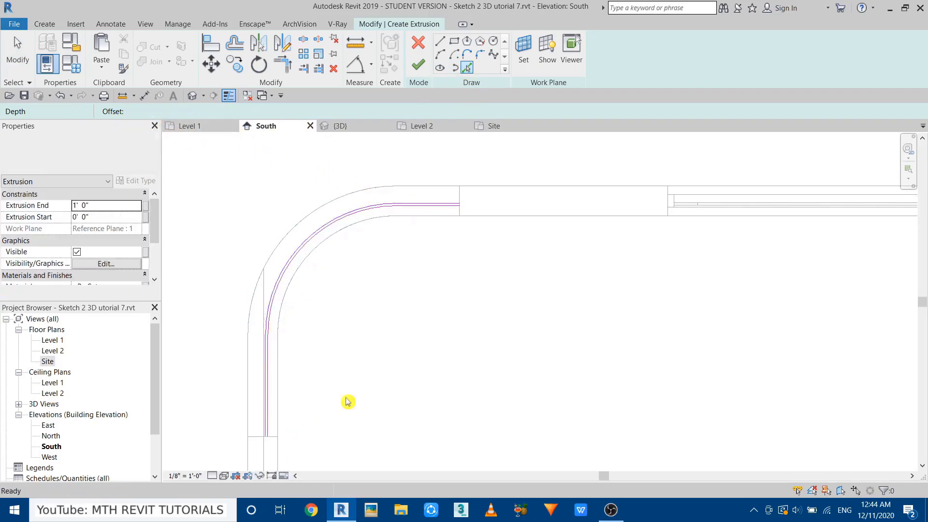
Close the upper end of the two parallel curves with a short vertical line trimmed to the lower curve's endpoint.
scroll(478, 155, "up", 3)
left_click(437, 42)
scroll(466, 299, "up", 4)
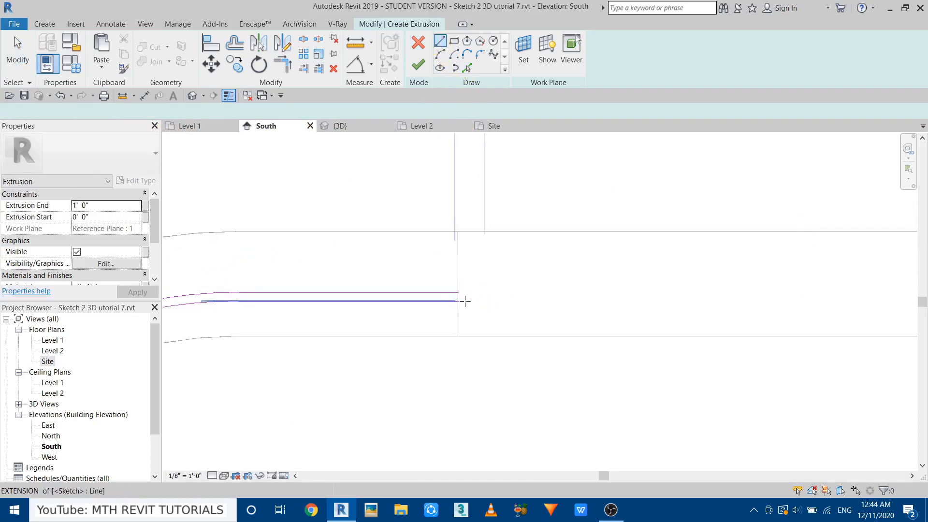
left_click(452, 288)
left_click(453, 308)
key("Escape")
key("Escape")
scroll(454, 308, "up", 2)
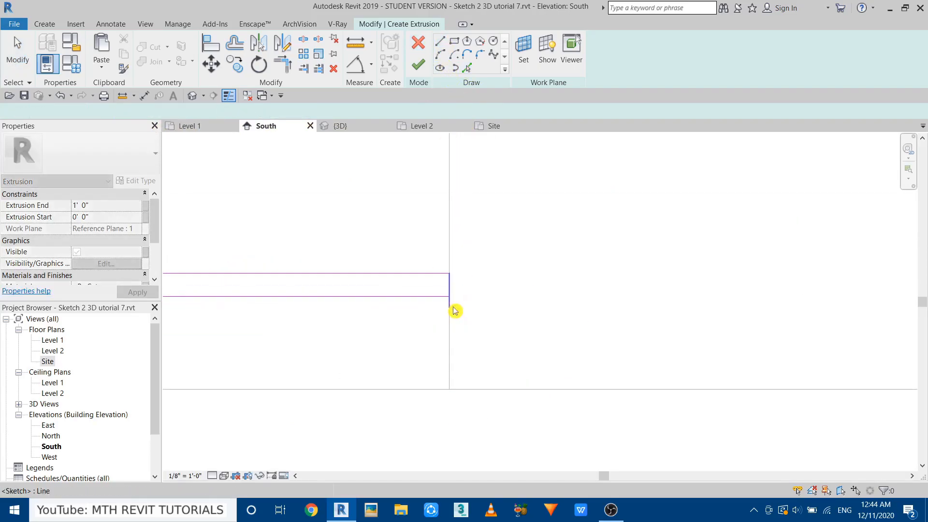
left_click(452, 307)
left_click_drag(451, 308, 449, 295)
left_click(474, 253)
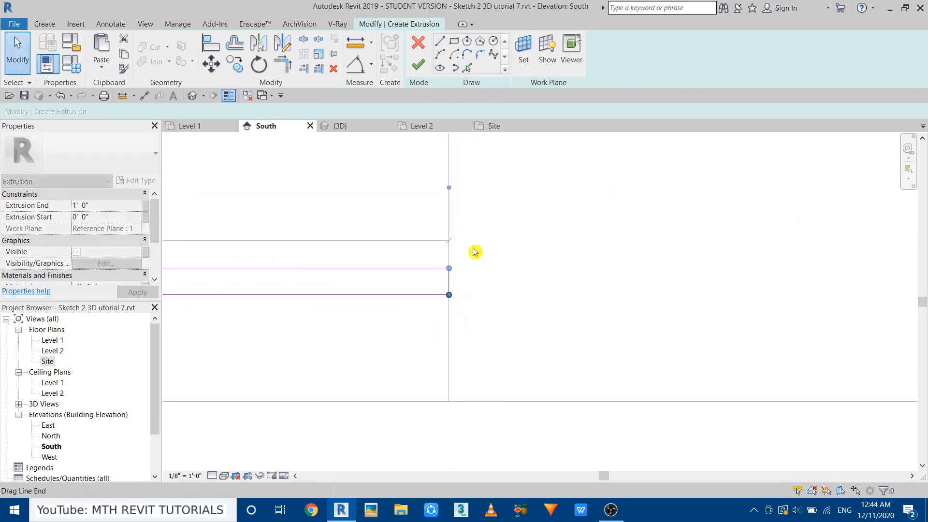
Close the lower end of the curved profile with a short horizontal line and finish the extrusion sketch.
left_click(440, 42)
scroll(570, 215, "down", 5)
middle_click_drag(401, 389, 468, 165)
middle_click_drag(295, 377, 406, 207)
scroll(357, 266, "up", 3)
left_click(324, 291)
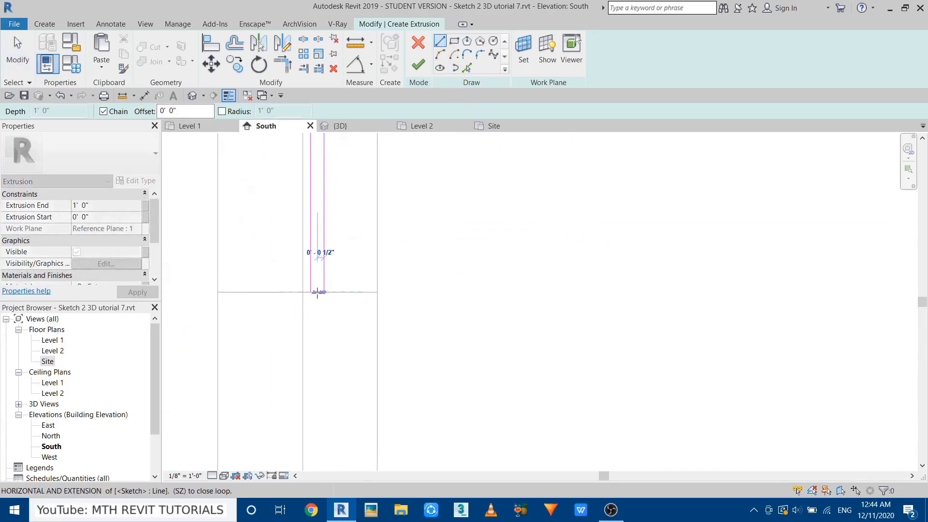
left_click(310, 292)
left_click(425, 68)
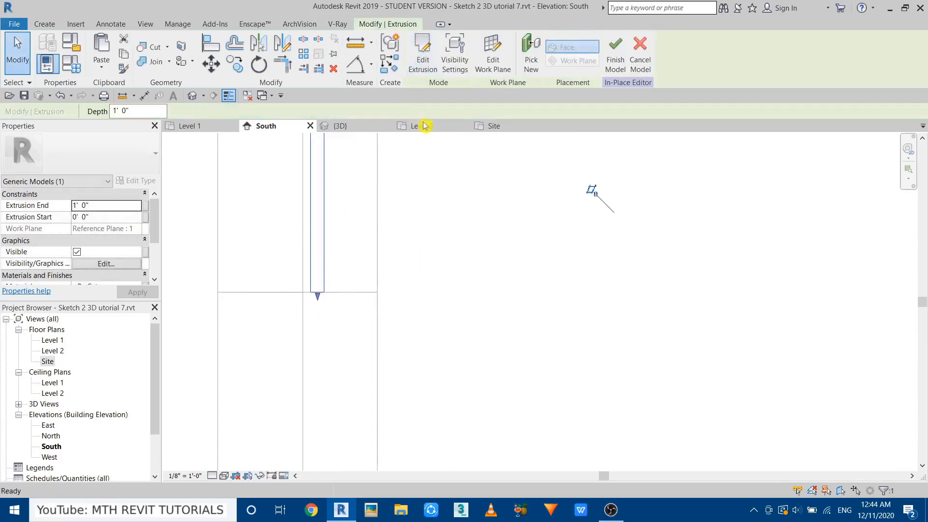
In the Site plan, stretch both ends of the curved extrusion to roughly span the west window opening.
left_click(495, 126)
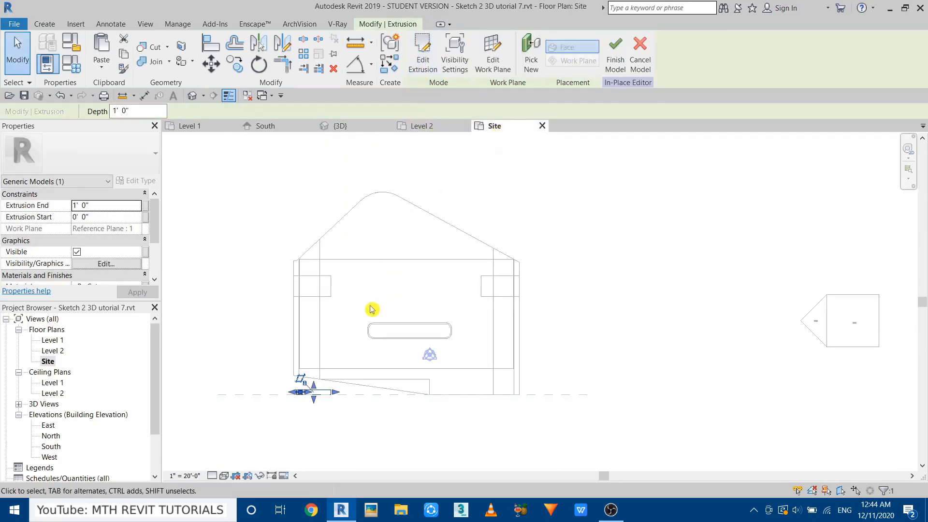
scroll(281, 418, "up", 2)
scroll(291, 378, "up", 1)
scroll(302, 379, "up", 2)
middle_click_drag(373, 330, 375, 394)
scroll(381, 416, "down", 2)
left_click_drag(374, 425, 381, 277)
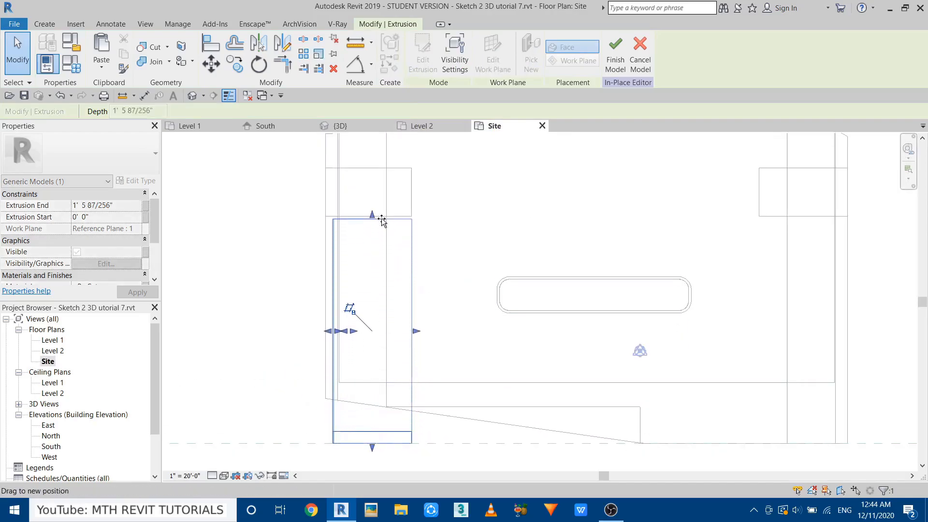
left_click_drag(386, 184, 389, 168)
left_click_drag(372, 448, 369, 218)
Fine-tune both extrusion ends to meet the window opening's edges, from about 18' 8" to 22' 8".
scroll(369, 217, "up", 5)
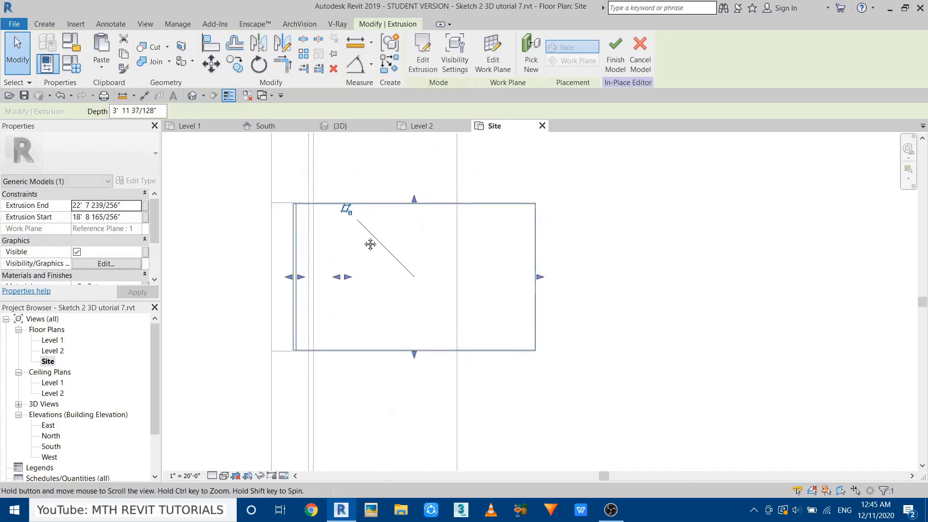
scroll(427, 191, "up", 5)
left_click_drag(427, 226, 428, 210)
scroll(507, 227, "down", 7)
middle_click_drag(455, 228, 421, 152)
scroll(439, 338, "up", 10)
left_click_drag(456, 286, 458, 303)
left_click(396, 391)
scroll(398, 377, "down", 6)
left_click(406, 351)
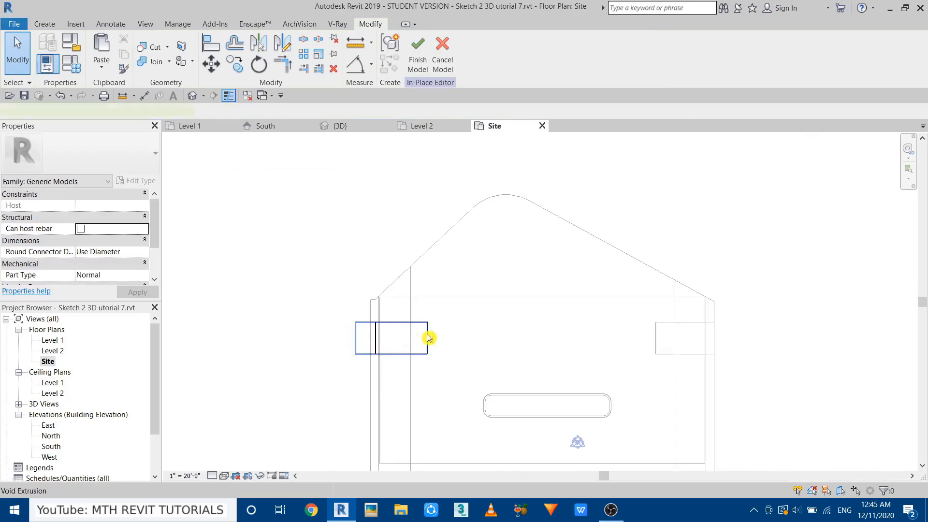
Draw a horizontal model line between the two inner side wall faces, just below the window openings.
middle_click_drag(423, 331, 473, 302)
left_click(473, 303)
scroll(452, 263, "up", 5)
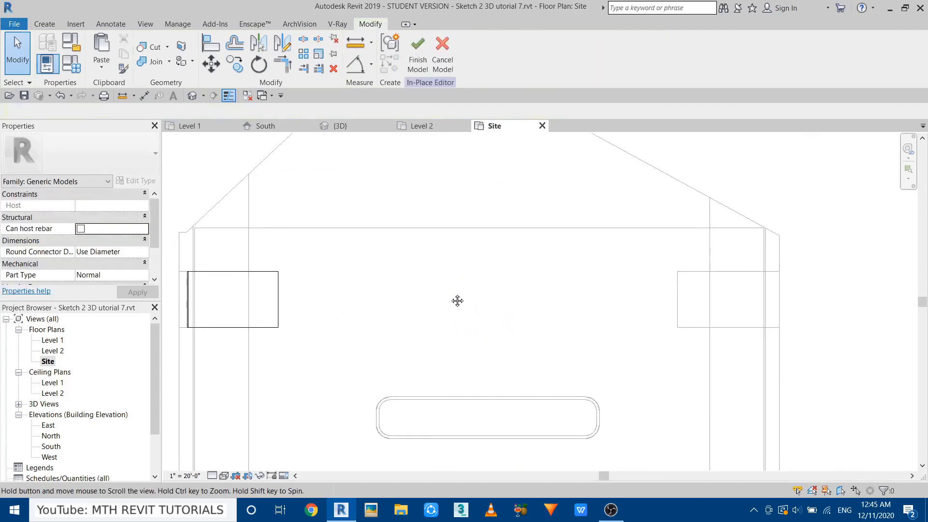
left_click(43, 24)
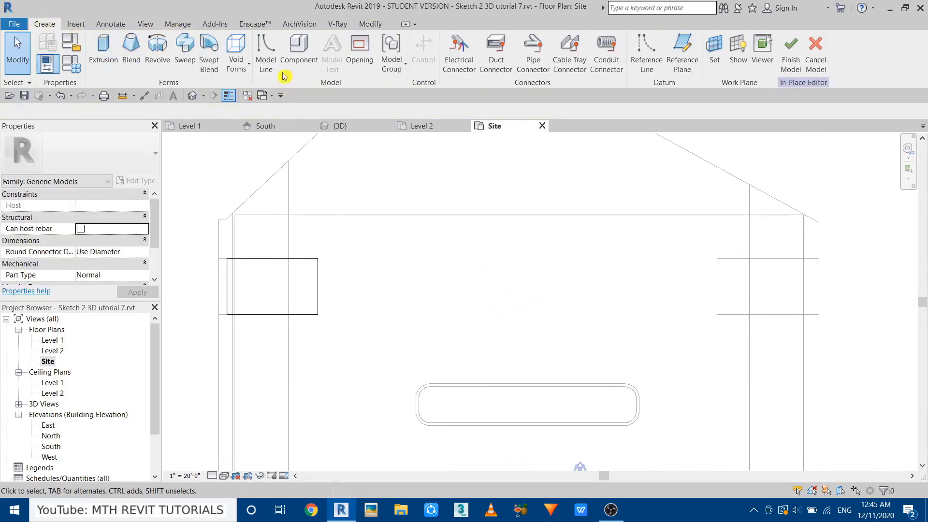
left_click(234, 360)
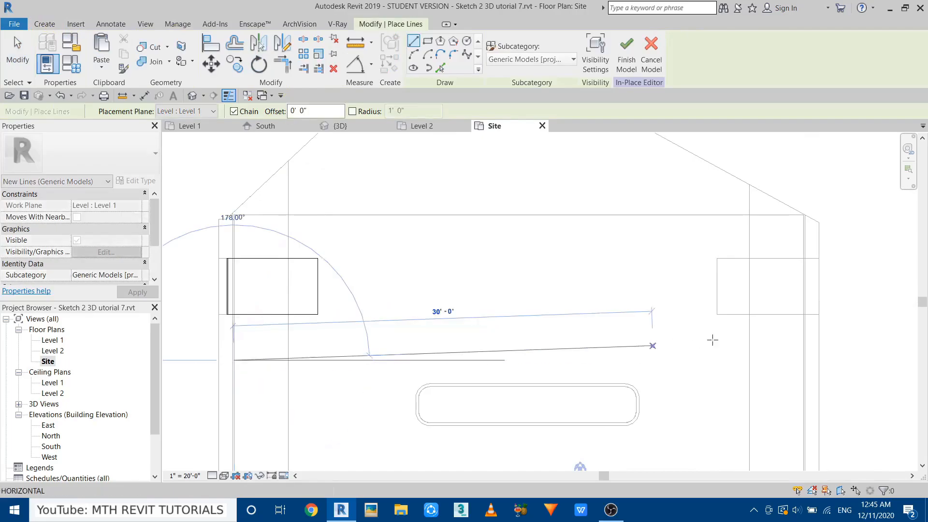
left_click(804, 360)
key("Escape")
key("Escape")
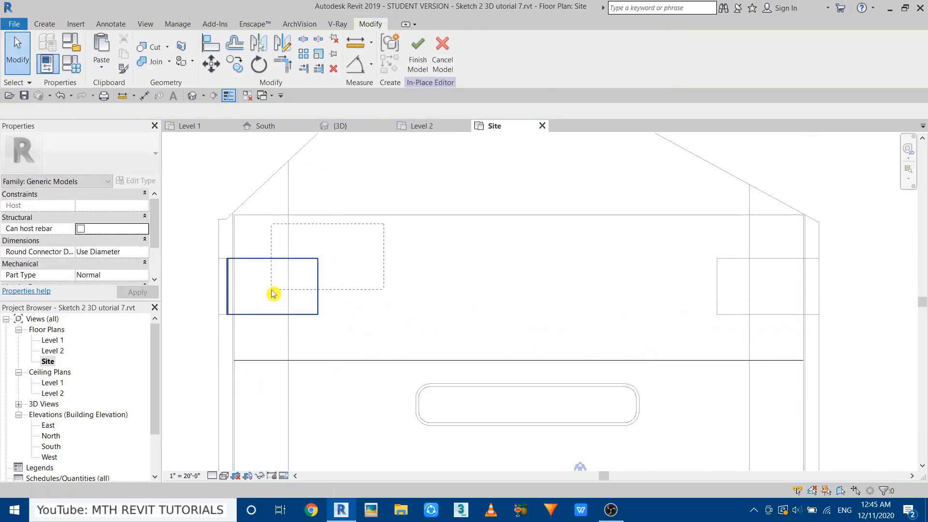
Mirror a copy of the curved panel to the opposite opening about a vertical axis through the model line's midpoint.
left_click(230, 289)
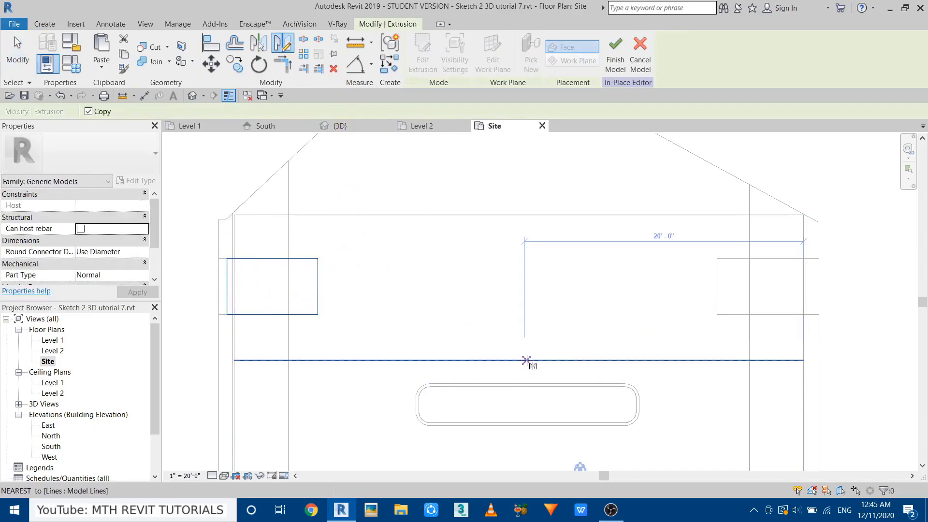
left_click(520, 360)
left_click(520, 256)
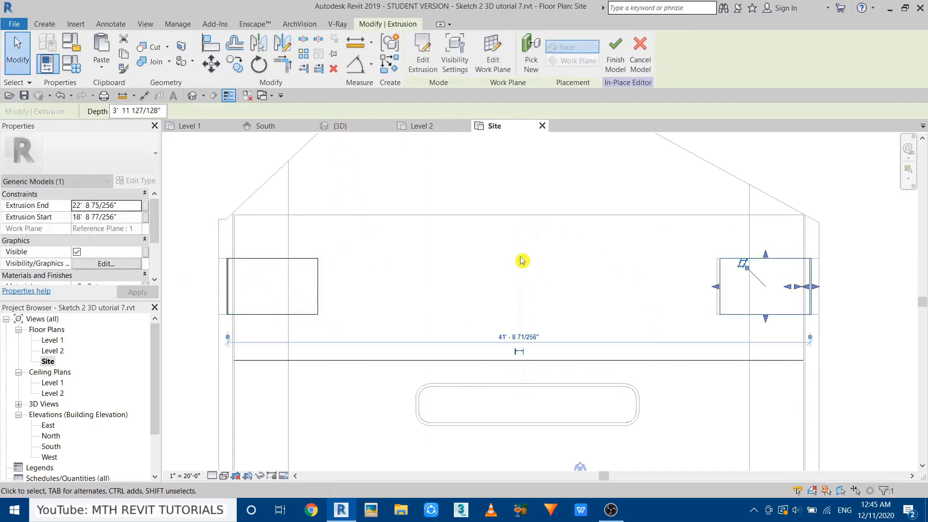
key("Escape")
Move the mirrored panel horizontally to the inner edge of the east window opening and nudge it into alignment.
scroll(708, 263, "up", 5)
left_click(599, 232)
scroll(634, 205, "up", 3)
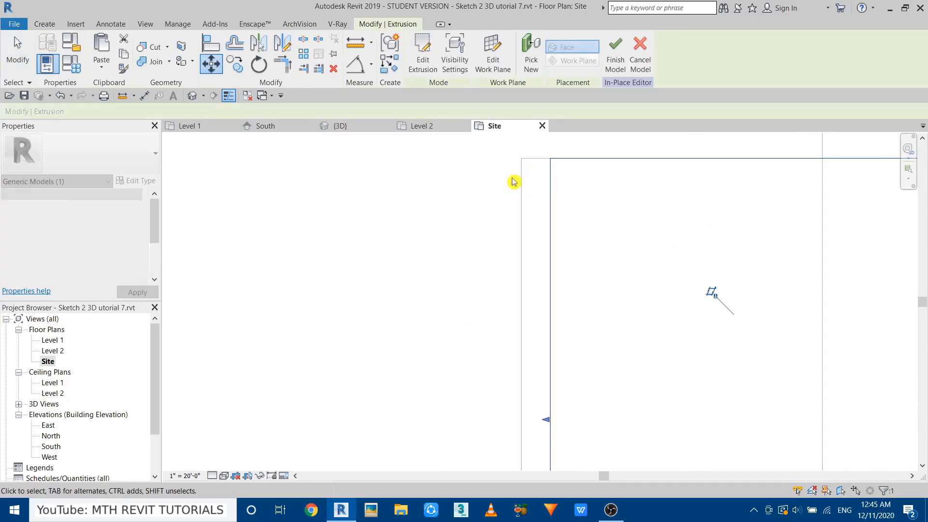
left_click(212, 65)
left_click(550, 158)
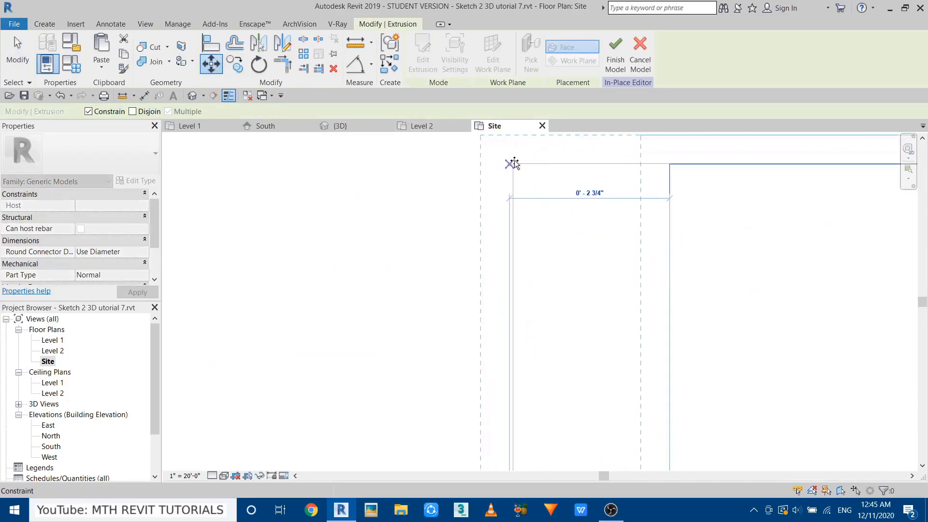
left_click(517, 163)
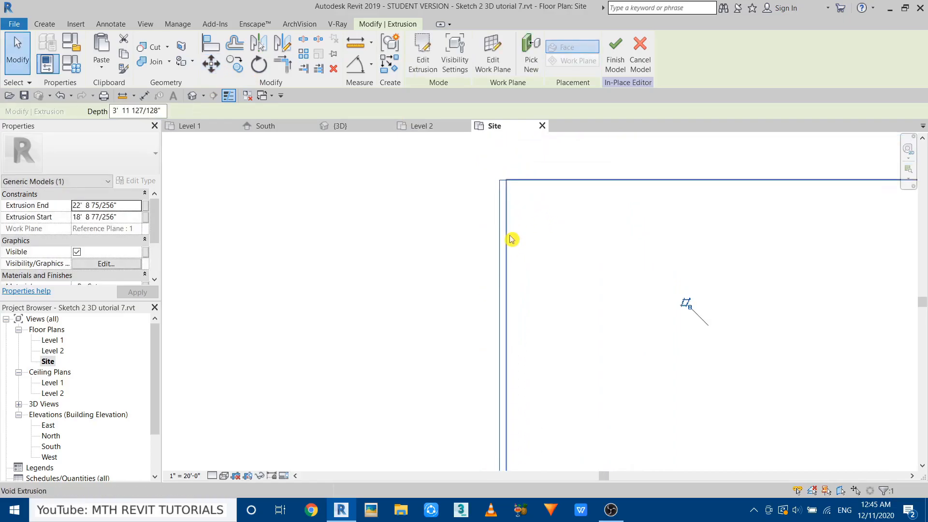
key("Right")
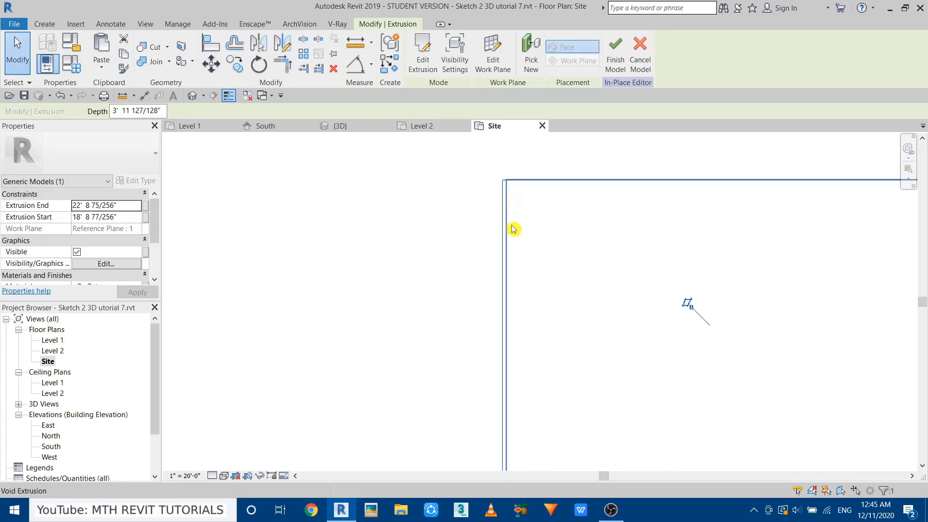
scroll(518, 218, "down", 7)
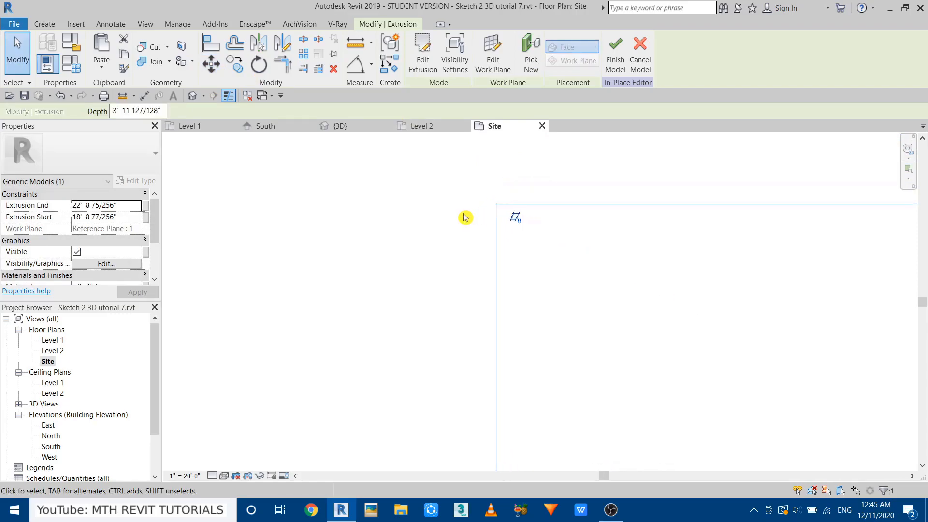
left_click(470, 218)
Delete the horizontal model line that served as the mirroring guide.
scroll(522, 233, "down", 7)
middle_click_drag(445, 290, 518, 304)
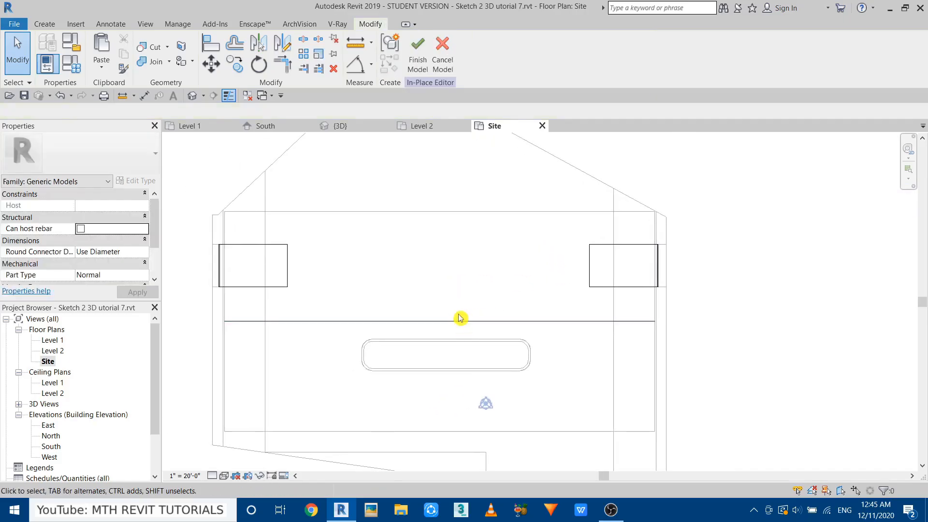
left_click(459, 326)
left_click(362, 183)
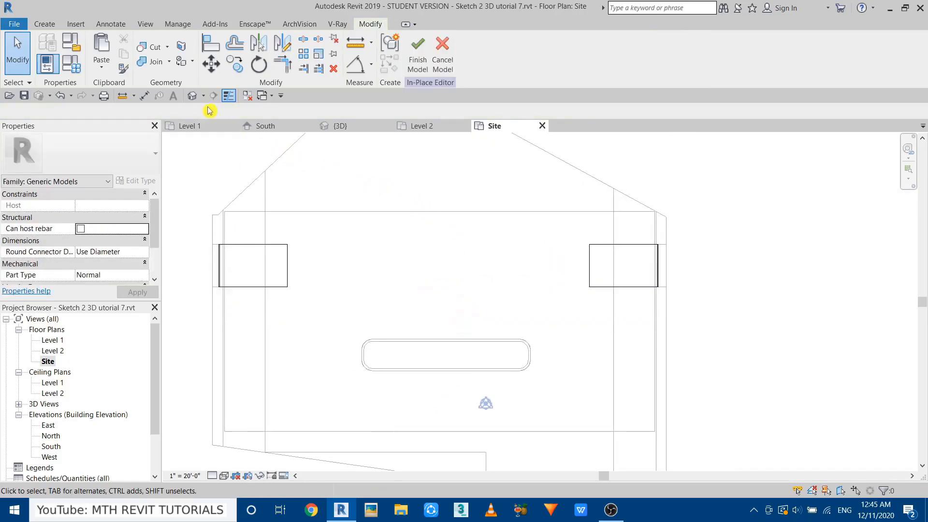
Open the 3D view and examine the curved panels in both roof-edge openings.
left_click(192, 95)
scroll(409, 368, "down", 3)
middle_click_drag(409, 367, 459, 330, "shift")
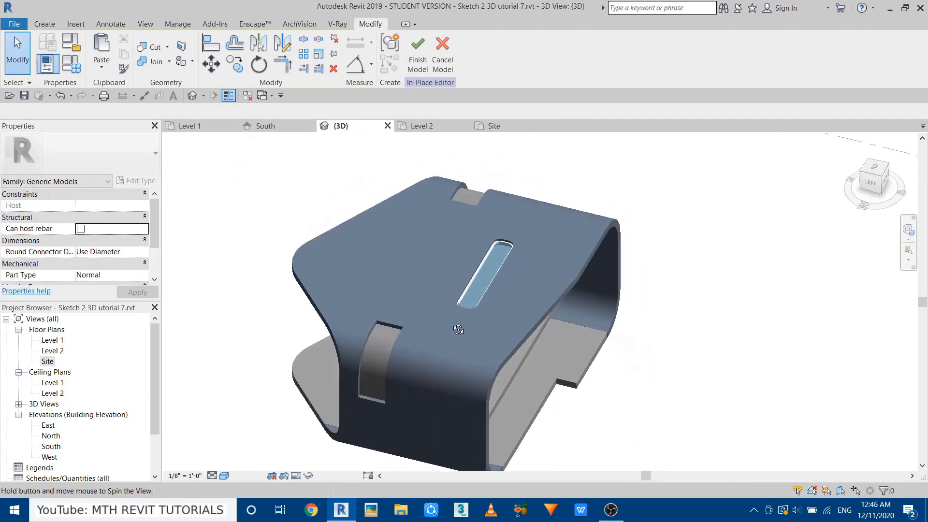
scroll(455, 241, "up", 3)
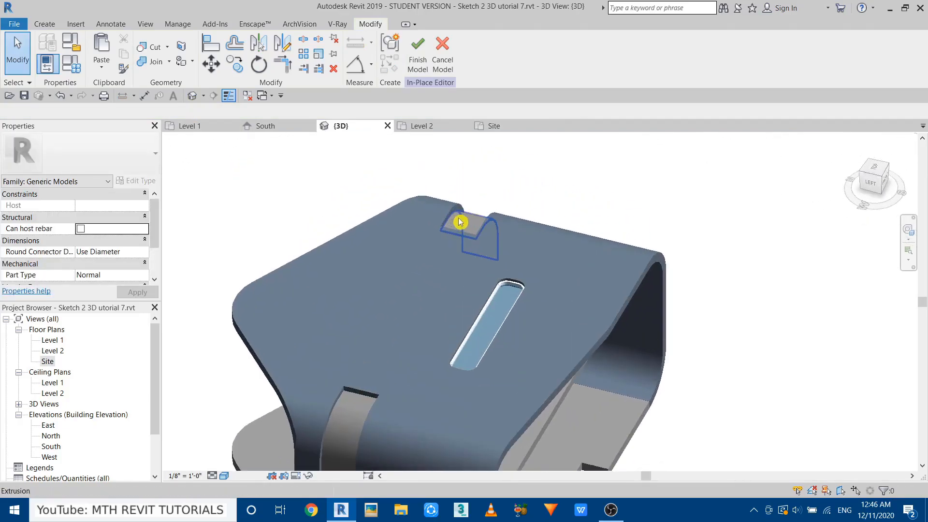
Associate the material of both curved panels with a new type parameter named Glass under Materials and Finishes.
left_click(460, 222)
scroll(420, 341, "up", 4)
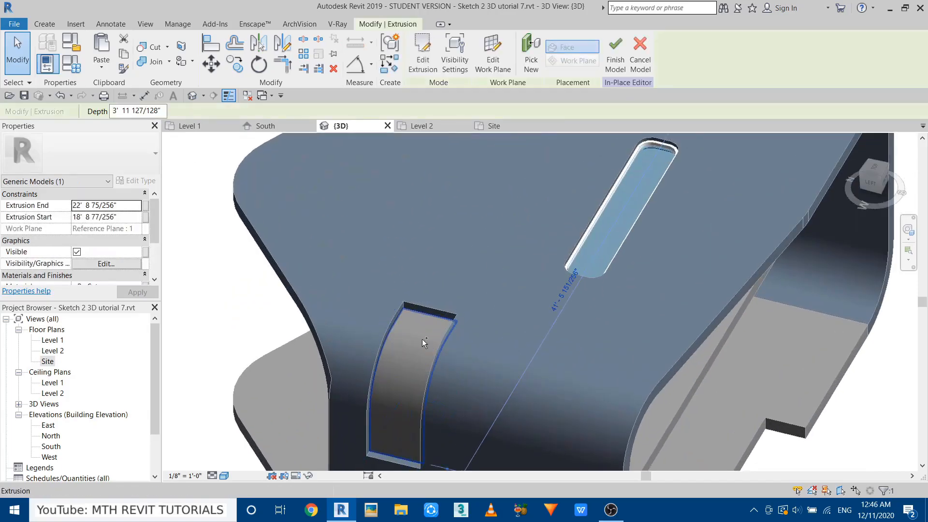
left_click(422, 339, "ctrl")
scroll(422, 338, "down", 4)
middle_click_drag(422, 339, 398, 274, "shift")
scroll(125, 247, "down", 2)
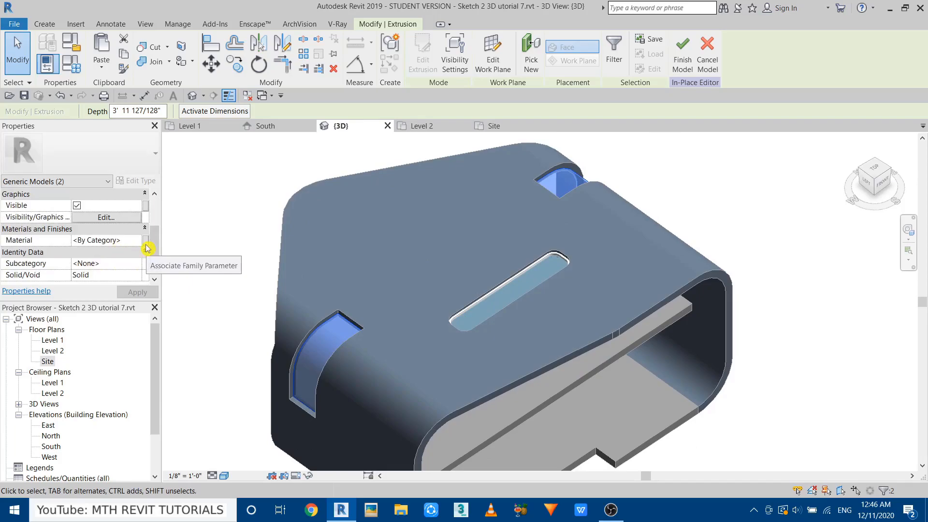
left_click(145, 241)
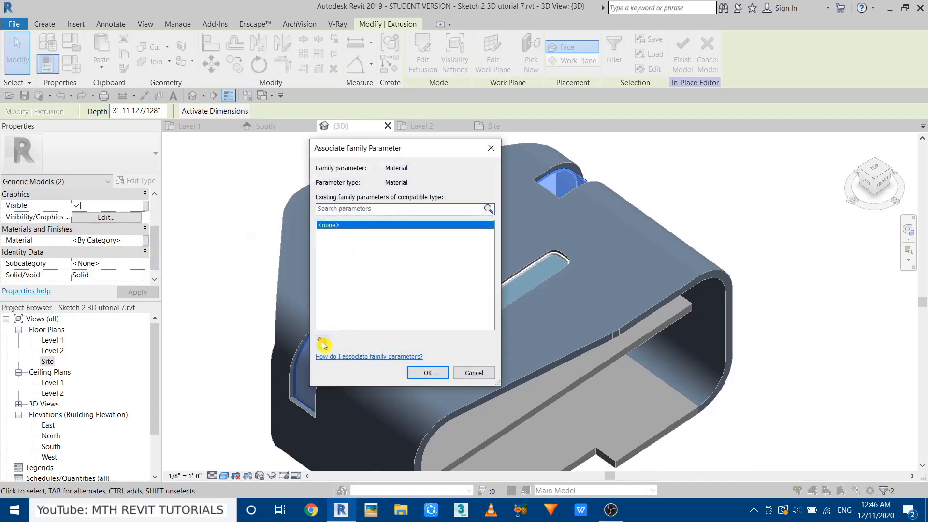
left_click(323, 343)
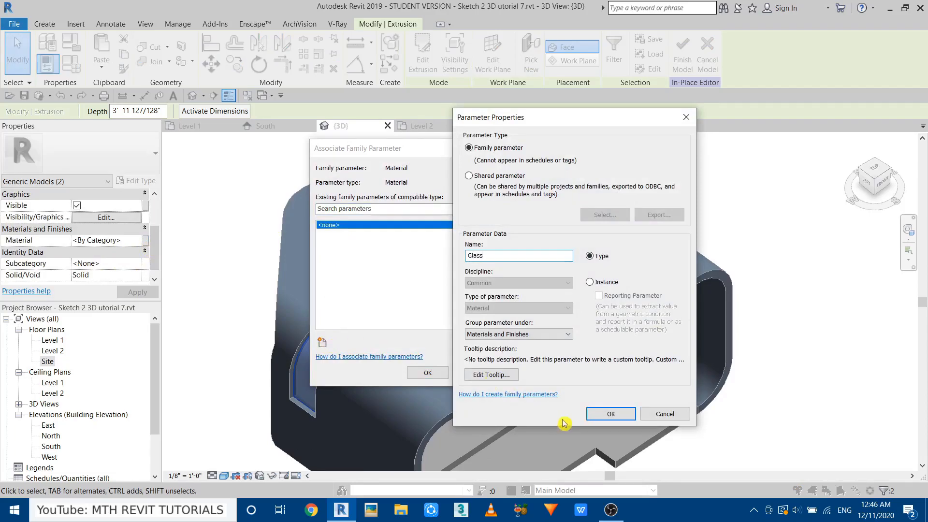
left_click(607, 419)
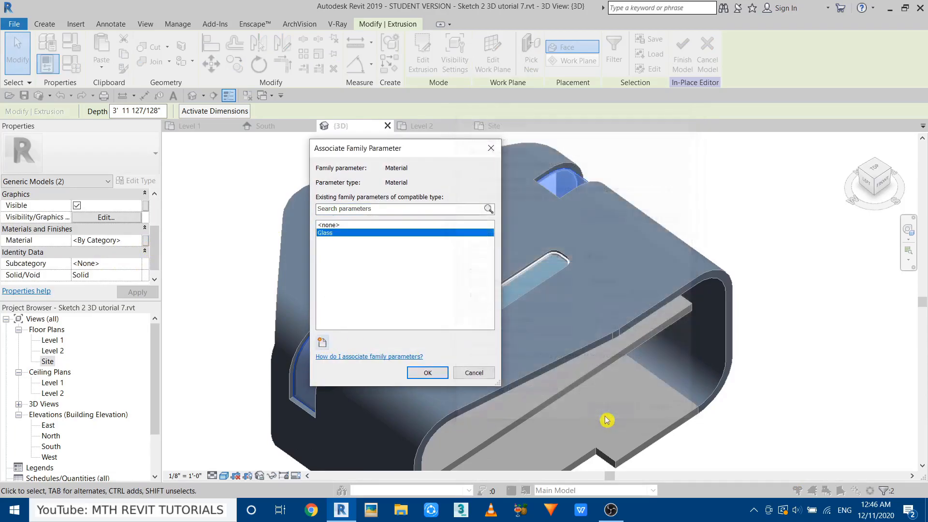
left_click(426, 373)
left_click(224, 311)
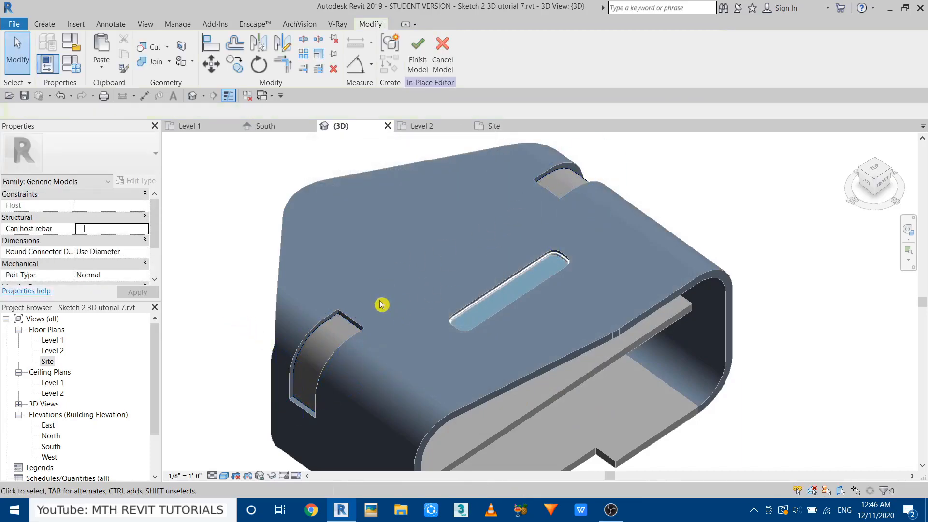
Assign the Glass material to the Glass parameter in the family types and apply it.
left_click(75, 71)
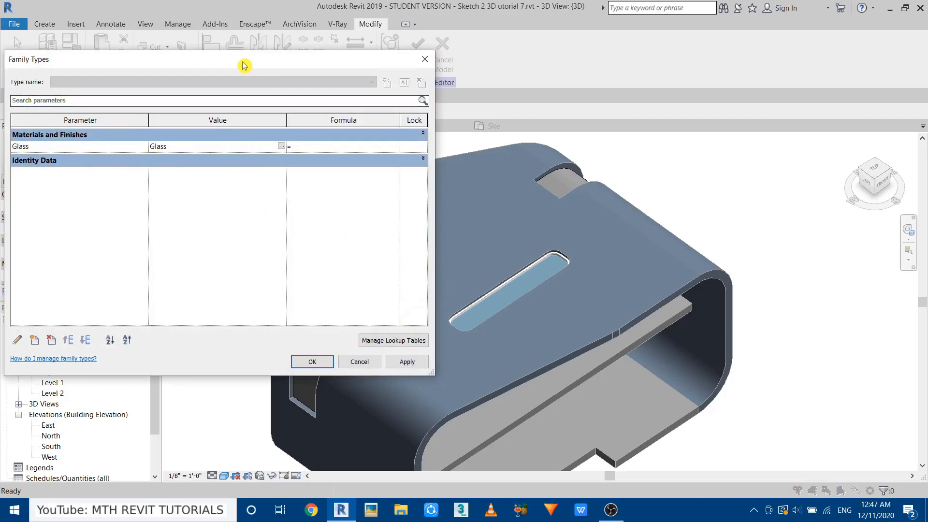
left_click_drag(244, 65, 329, 78)
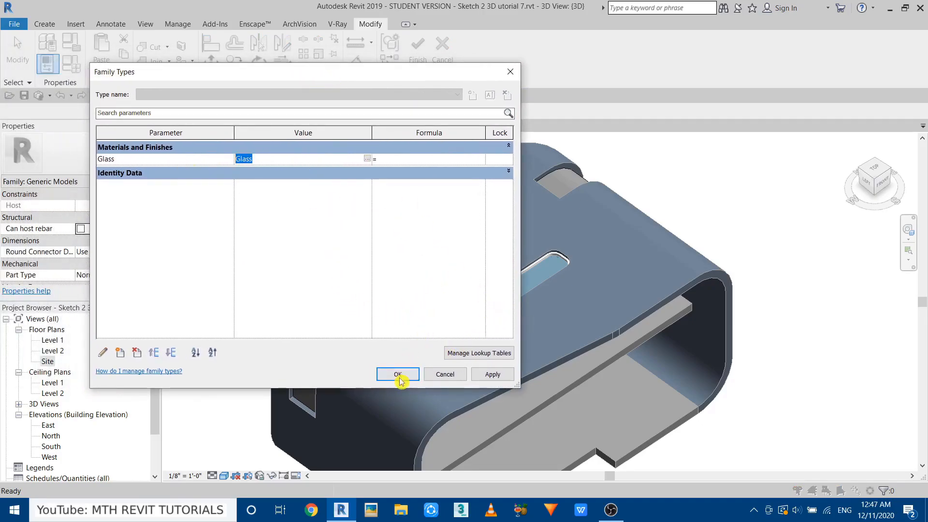
left_click(485, 379)
left_click(397, 374)
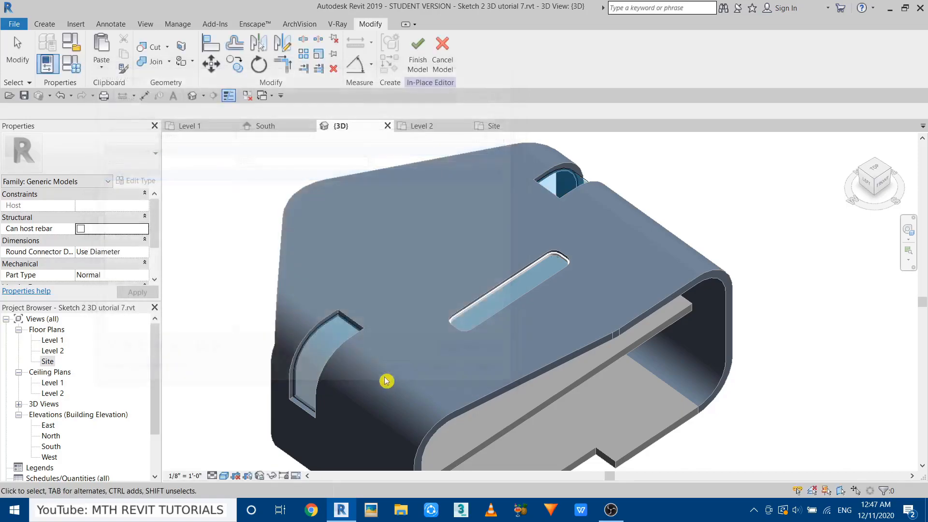
Start a sweep with a picked path and pick the upper straight and curved edges along one side of the nearer glass panel.
scroll(305, 379, "up", 5)
middle_click_drag(377, 278, 271, 414)
middle_click_drag(544, 413, 386, 387, "shift")
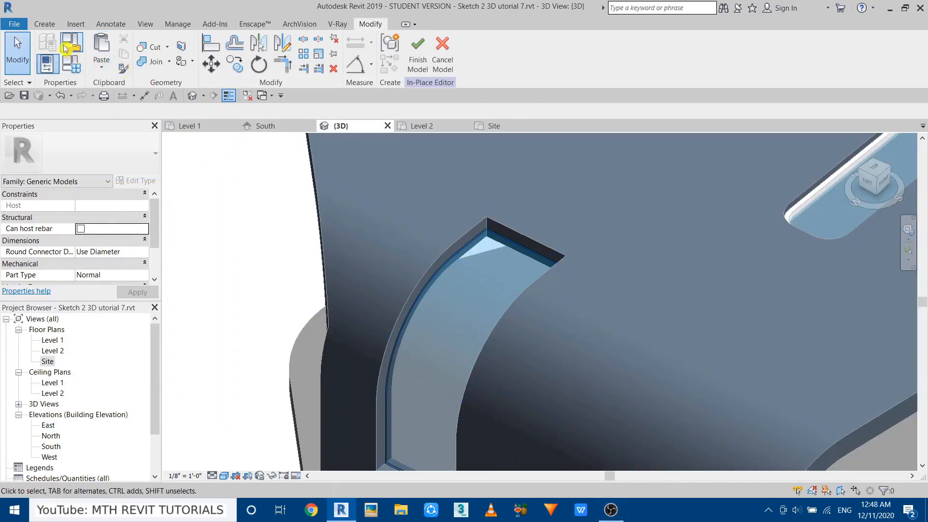
left_click(45, 25)
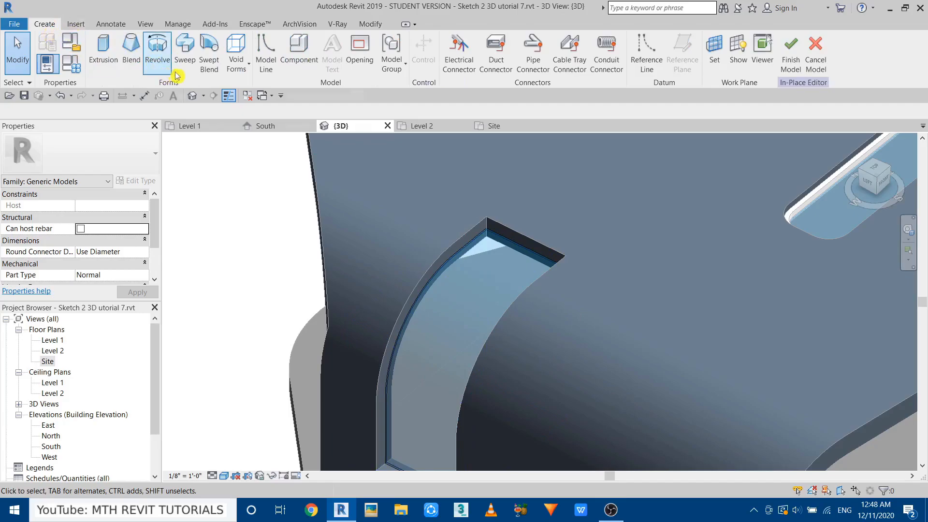
left_click(184, 53)
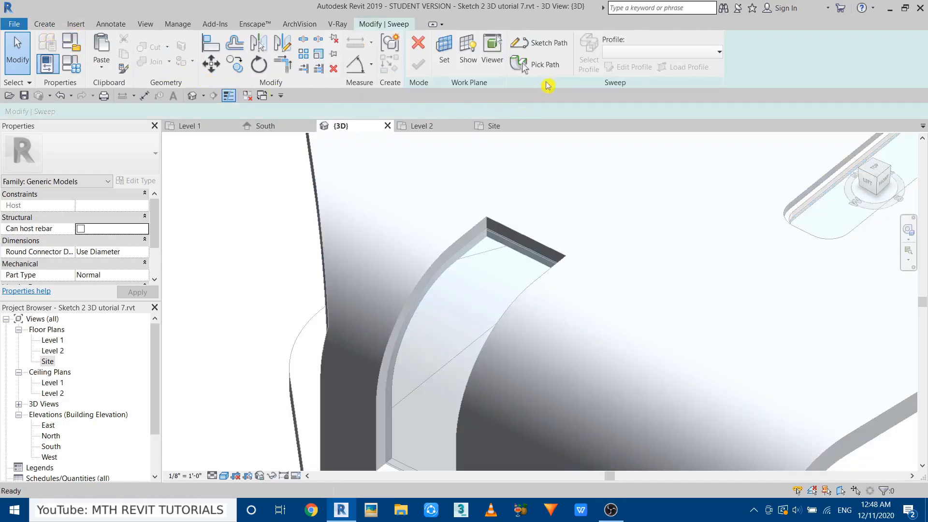
left_click(545, 66)
scroll(442, 217, "up", 4)
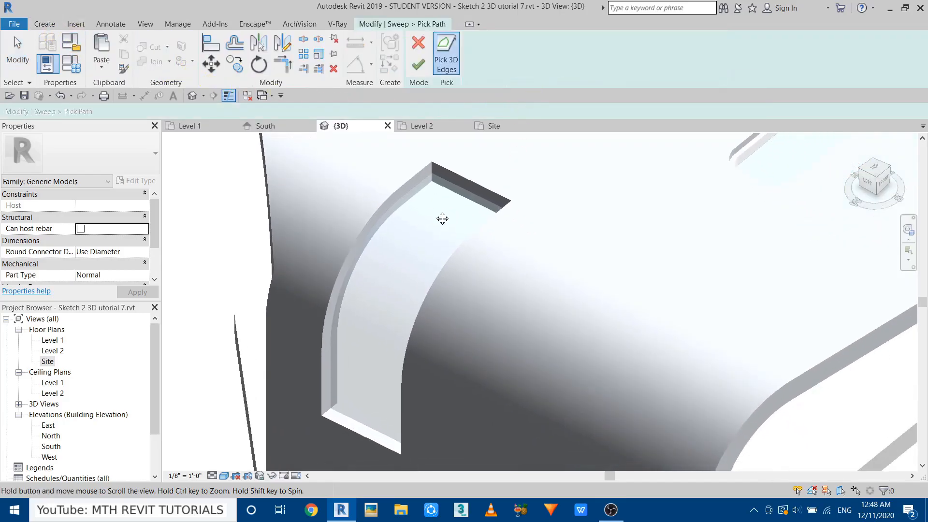
scroll(384, 305, "up", 3)
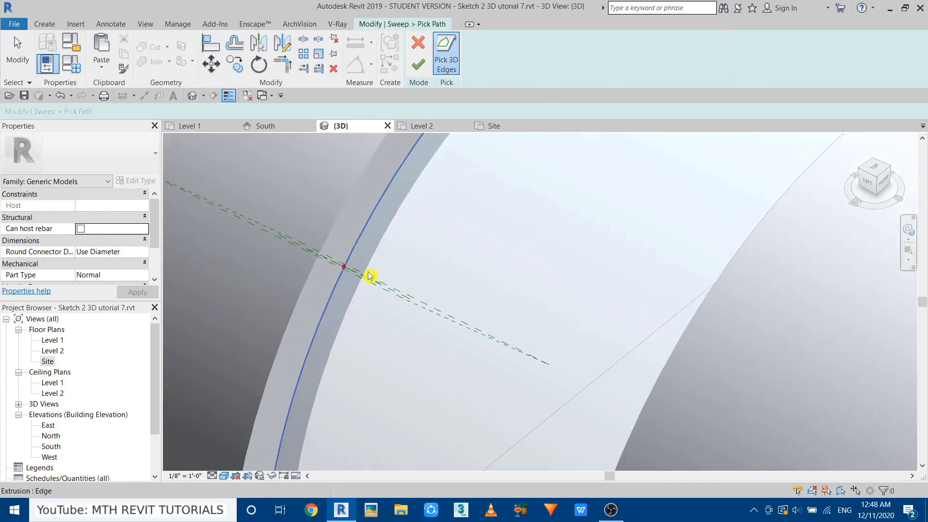
left_click(360, 269)
scroll(384, 356, "down", 3)
scroll(438, 218, "down", 2)
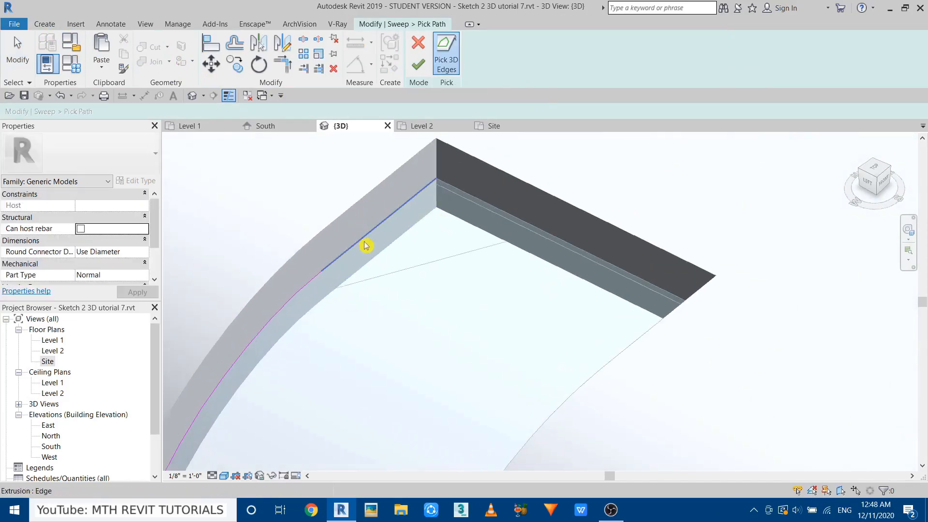
scroll(454, 189, "down", 5)
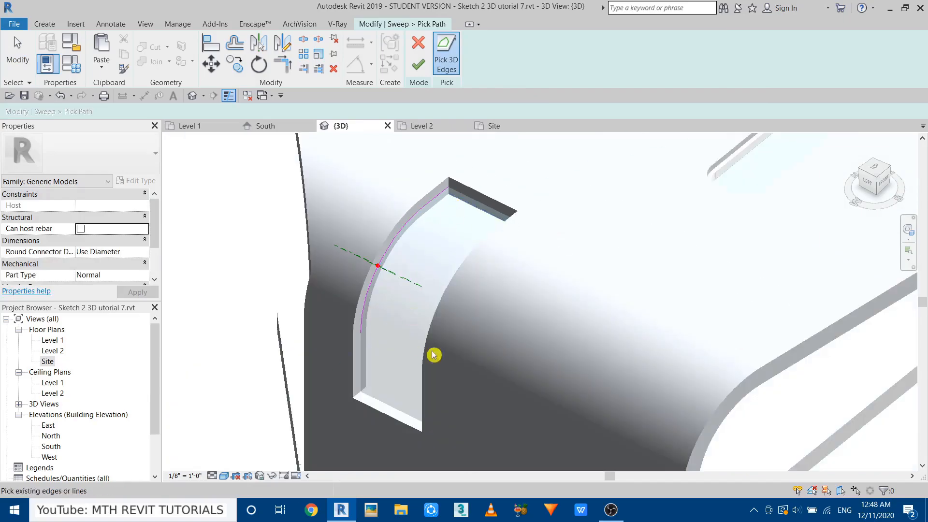
Extend the sweep path along the panel's opposite curved and straight side edges and its bottom edge.
middle_click_drag(433, 355, 587, 338, "shift")
middle_click_drag(587, 302, 338, 257)
scroll(497, 194, "up", 4)
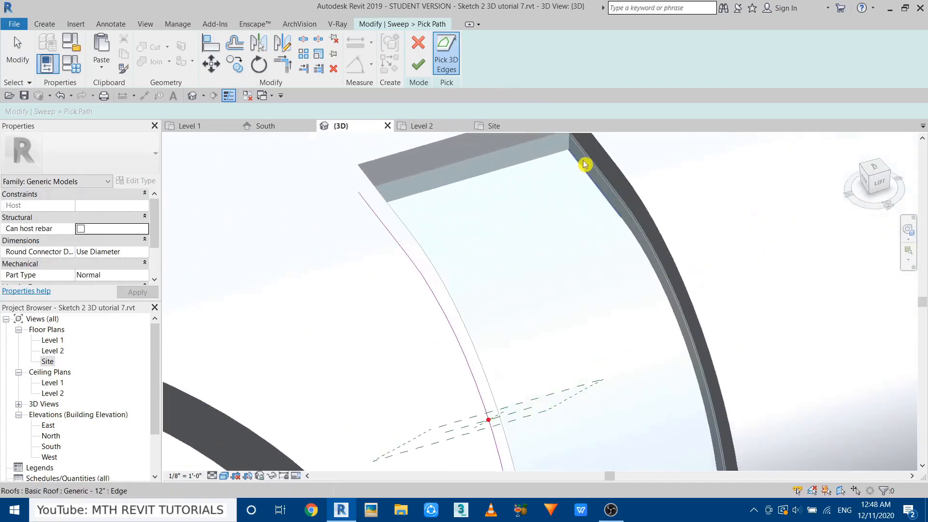
scroll(657, 261, "down", 3)
middle_click_drag(656, 293, 538, 126)
scroll(594, 294, "up", 5)
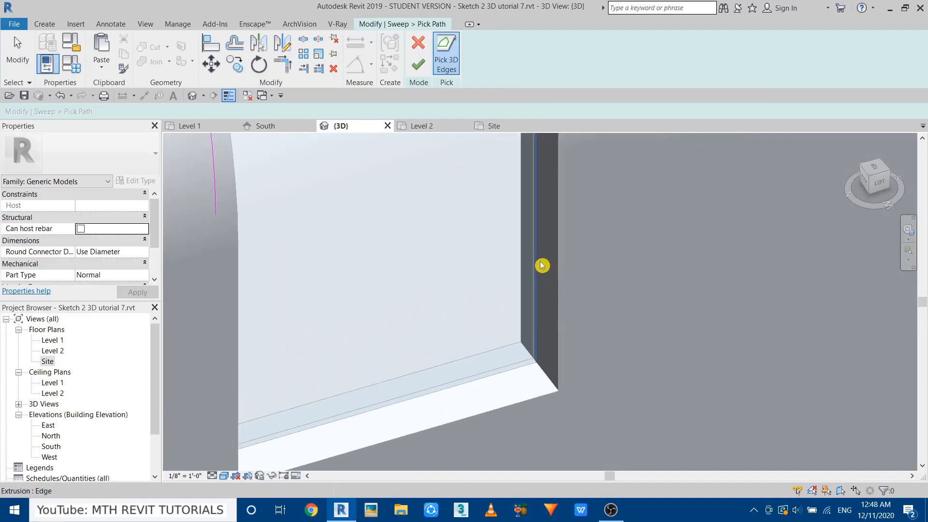
left_click(497, 379)
Add the remaining lower straight side edge of the panel to the sweep path and finish the path.
scroll(492, 380, "down", 4)
middle_click_drag(435, 385, 738, 334, "shift")
scroll(537, 325, "up", 2)
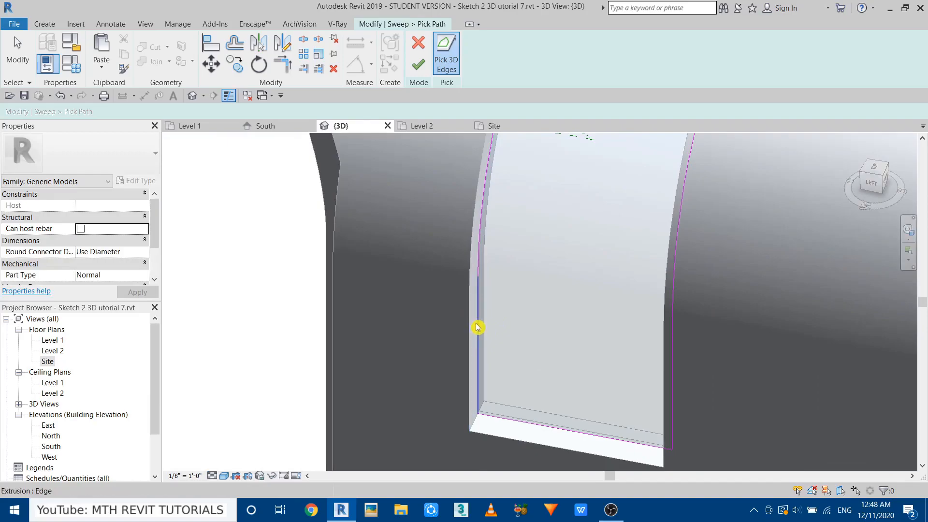
left_click(478, 327)
scroll(489, 436, "down", 2)
key("Escape")
scroll(517, 349, "down", 2)
middle_click_drag(507, 342, 408, 352)
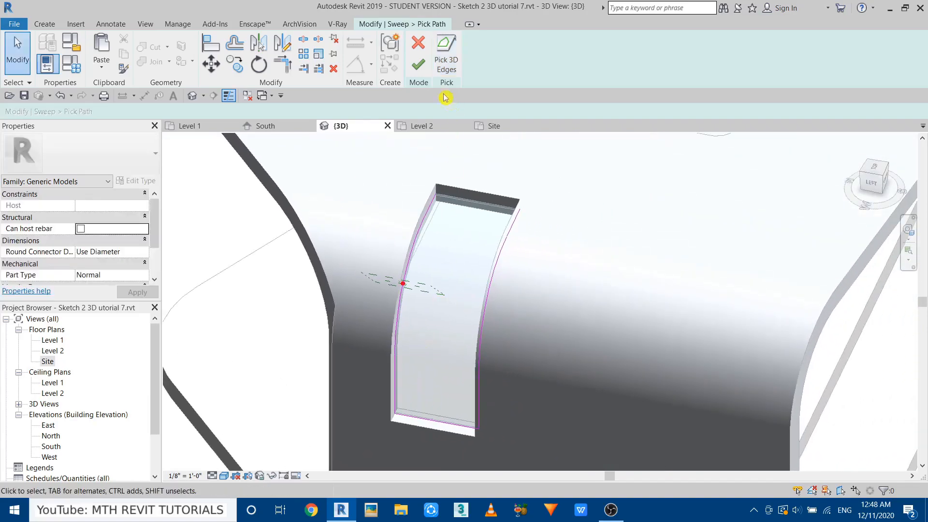
left_click(418, 65)
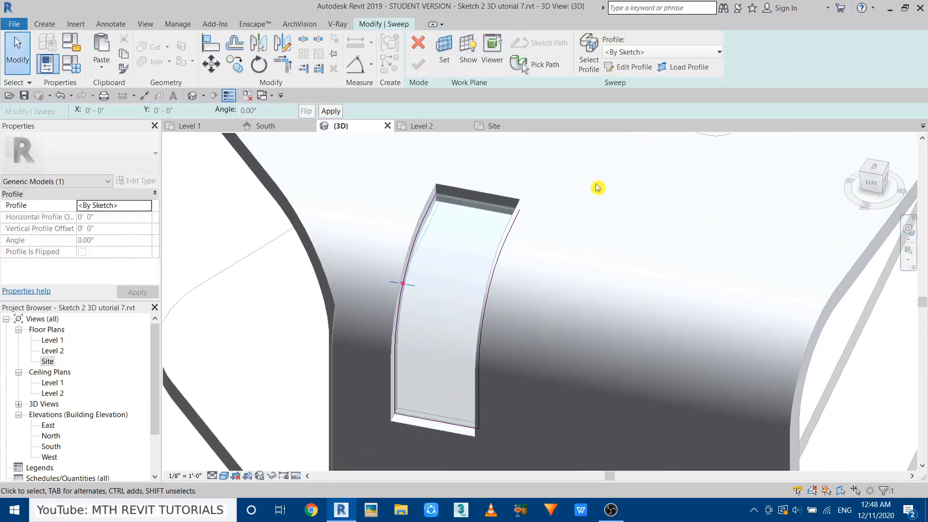
Sketch a rectangular sweep profile about 9 1/2" by 3 1/4" at the path's profile plane on the panel's curved side edge.
left_click(629, 68)
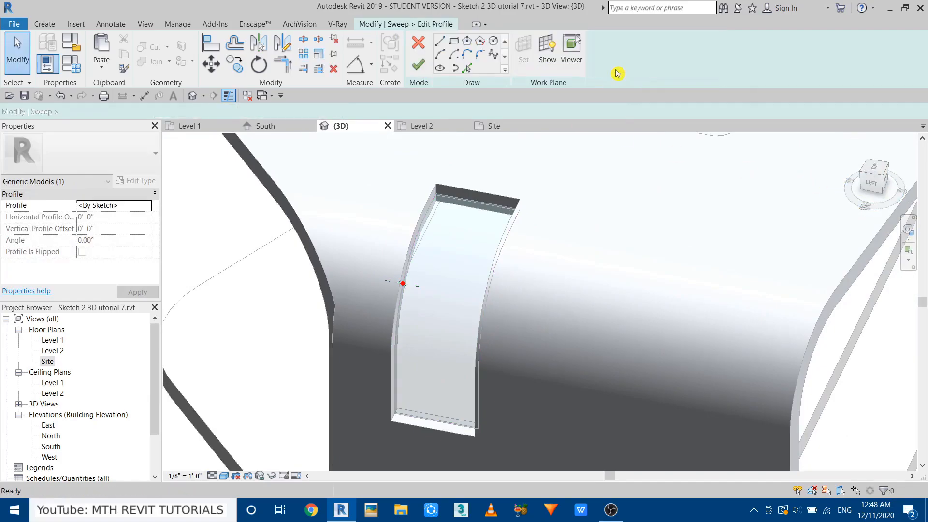
left_click(454, 43)
scroll(389, 304, "up", 5)
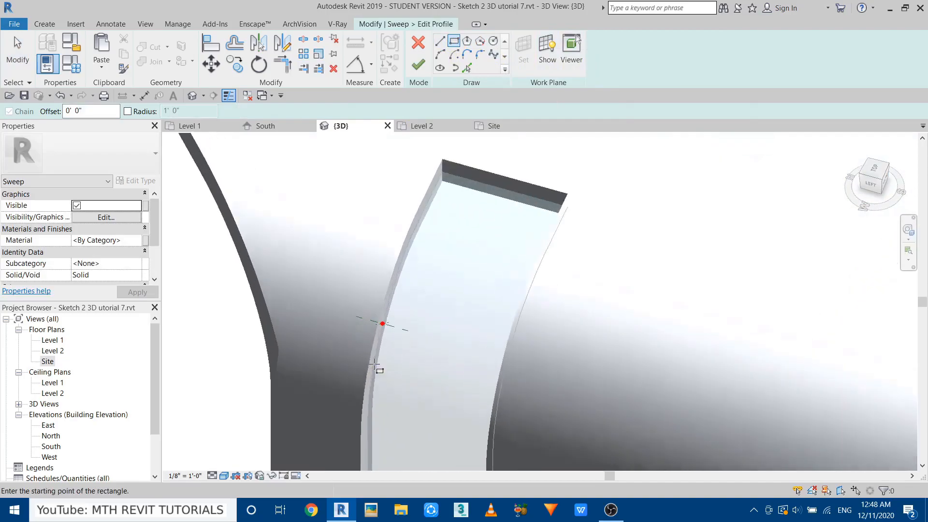
scroll(385, 300, "up", 2)
left_click(379, 292)
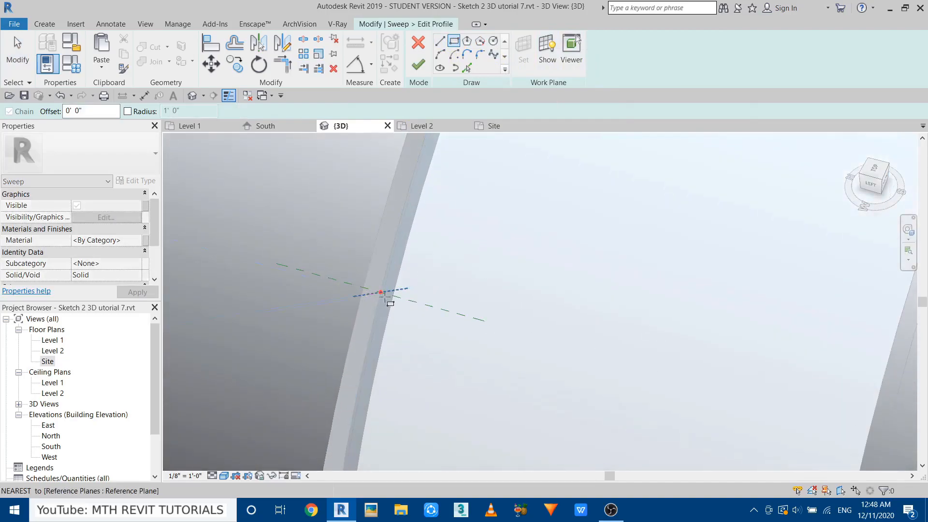
left_click(438, 307)
mouse_move(379, 348)
middle_mouse_down("shift")
mouse_move(355, 466)
mouse_move(389, 376)
mouse_move(230, 263)
mouse_move(210, 215)
mouse_move(400, 299)
middle_mouse_up("shift")
scroll(399, 300, "up", 1)
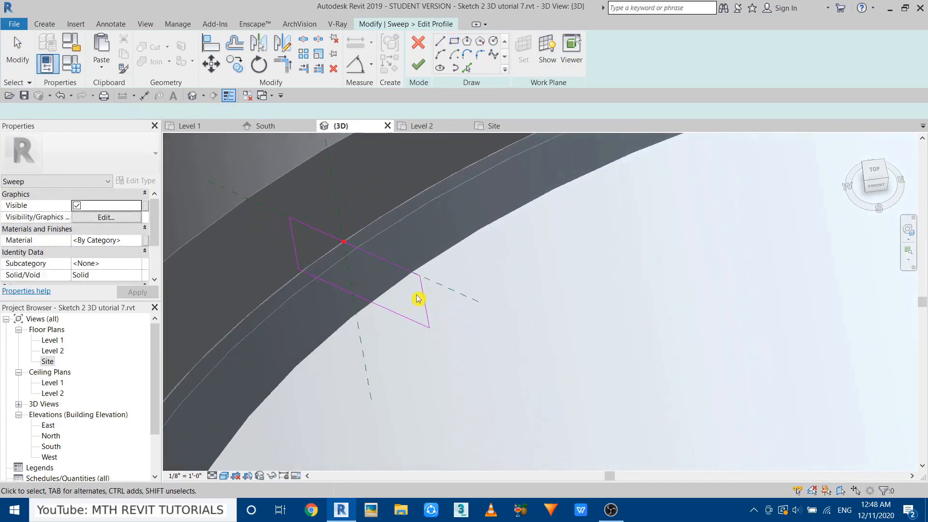
key("Escape")
key("Escape")
Set the long side of the rectangular profile to 5".
left_click(421, 295)
left_click(359, 223)
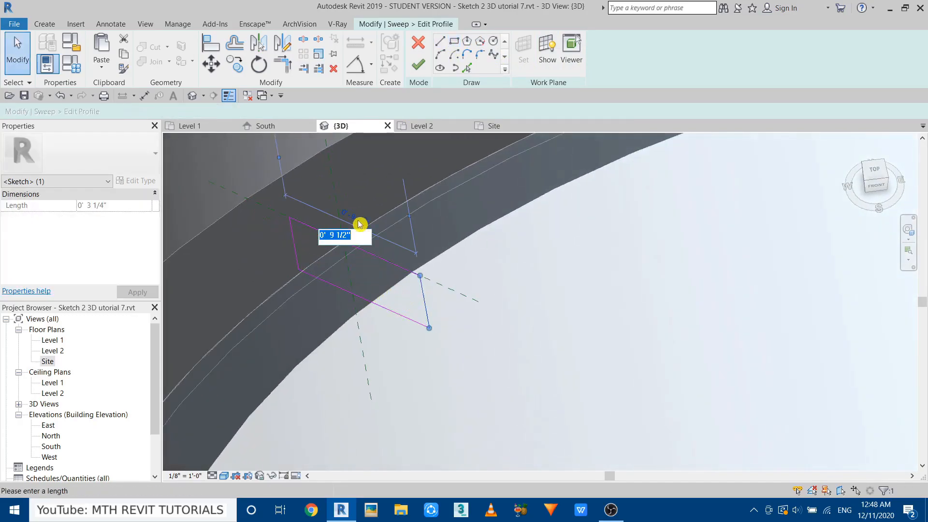
type("5")
key("Return")
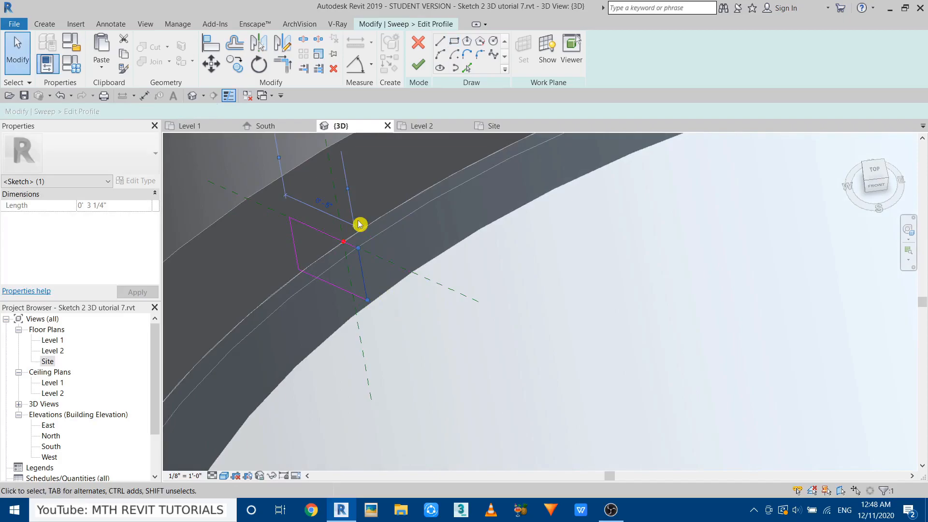
left_click(311, 228)
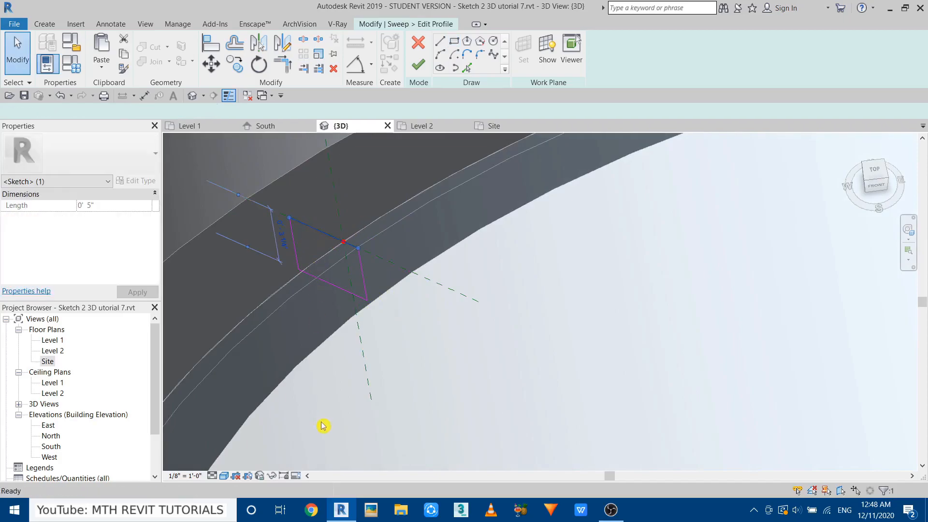
key("Escape")
Switch the 3D view to Hidden Line and set the short side of the rectangular profile to 2.5".
left_click(226, 475)
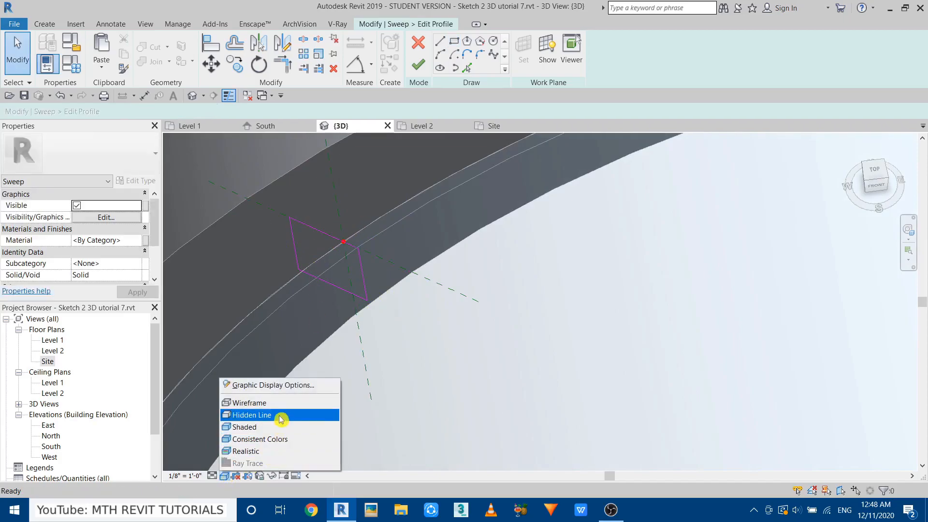
left_click(280, 416)
middle_click_drag(315, 293, 303, 400)
scroll(303, 400, "up", 2)
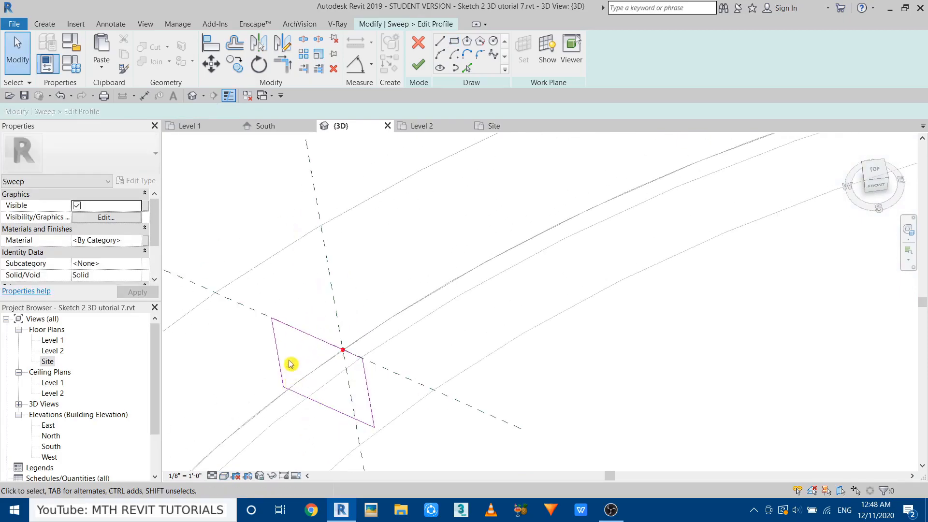
left_click(307, 338)
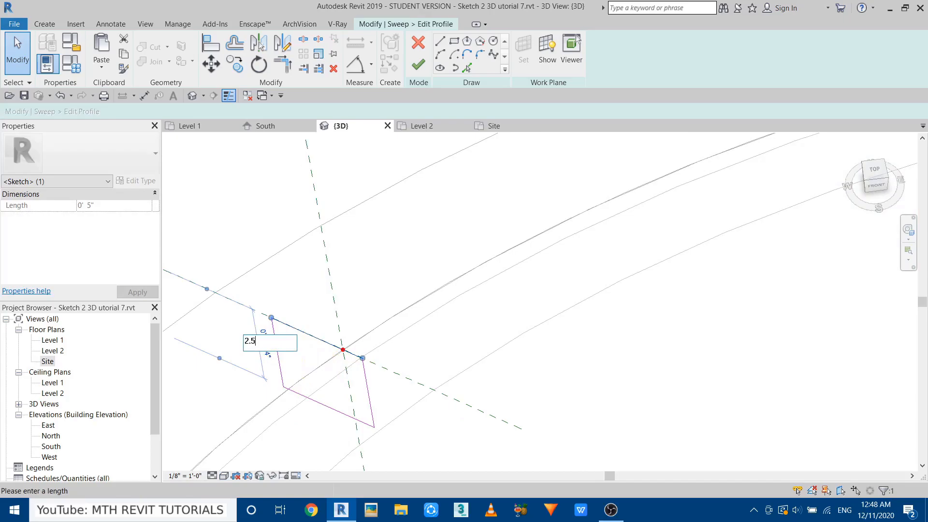
key("Return")
left_click_drag(234, 266, 430, 450)
left_click(211, 64)
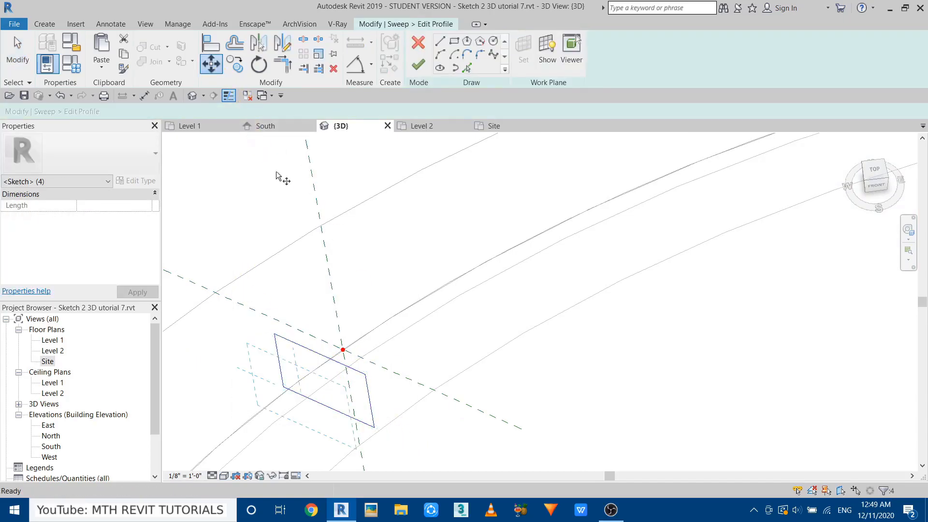
scroll(330, 375, "up", 2)
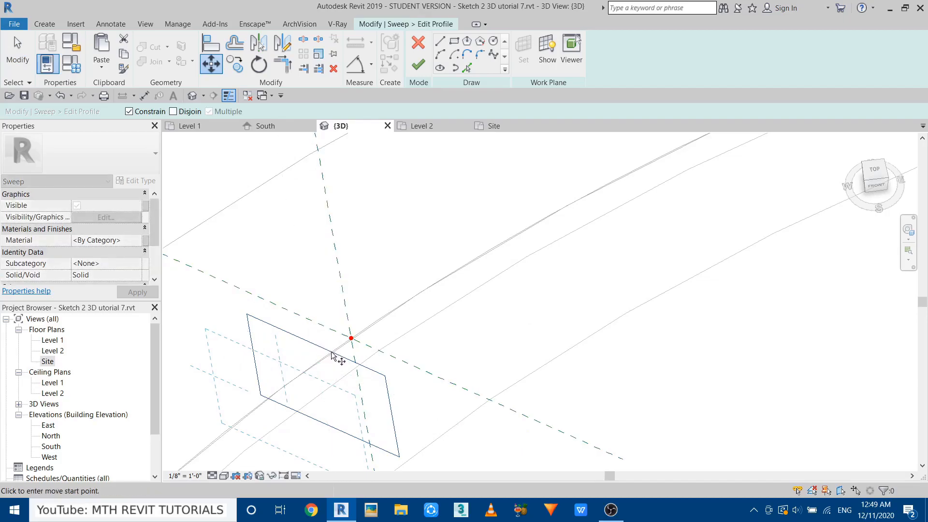
key("Escape")
key("Escape")
Move the whole profile unconstrained from the midpoint of its long side to the path point at the reference plane intersection.
left_click_drag(231, 312, 416, 457)
middle_click_drag(396, 417, 290, 348, "shift")
left_click_drag(288, 336, 398, 456)
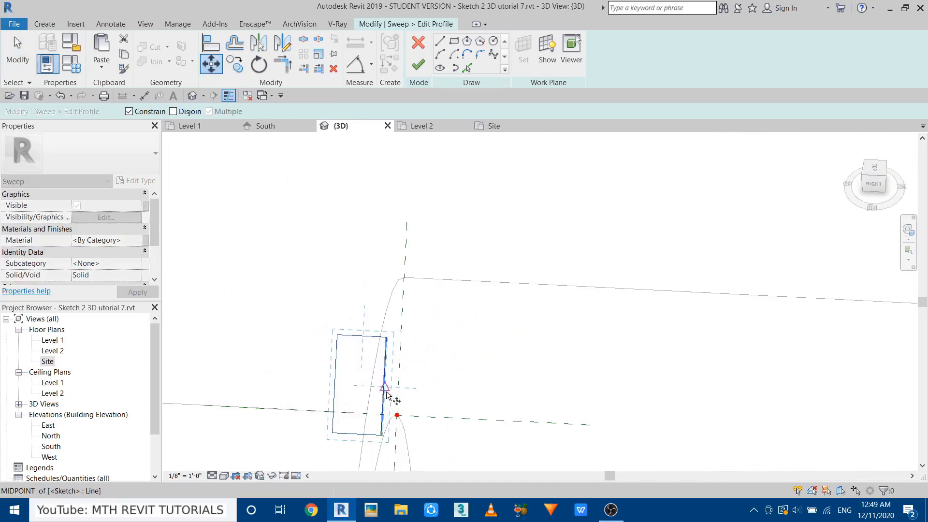
scroll(385, 388, "up", 2)
middle_click_drag(385, 389, 382, 339)
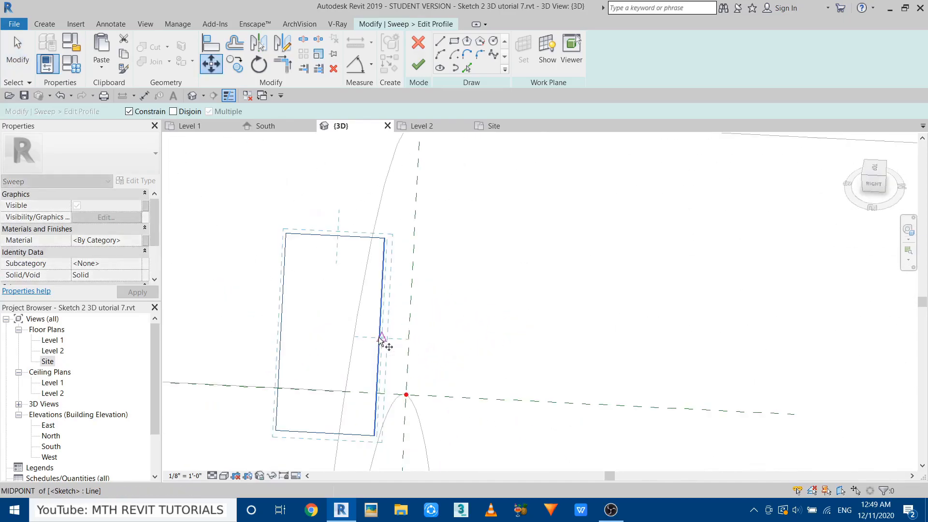
left_click(152, 112)
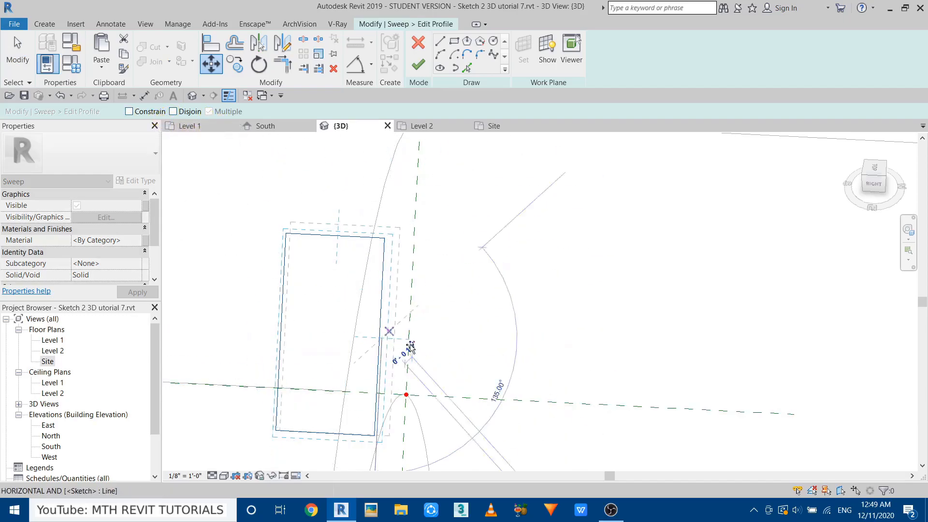
left_click(406, 396)
Finish the profile and the sweep, and set the 3D view back to Shaded.
middle_click_drag(463, 270, 545, 309, "shift")
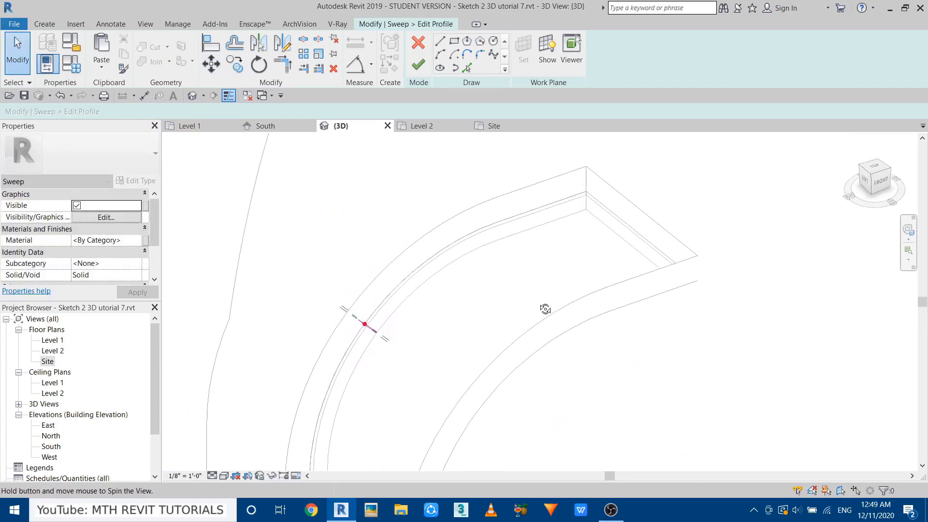
left_click(418, 68)
left_click(418, 68)
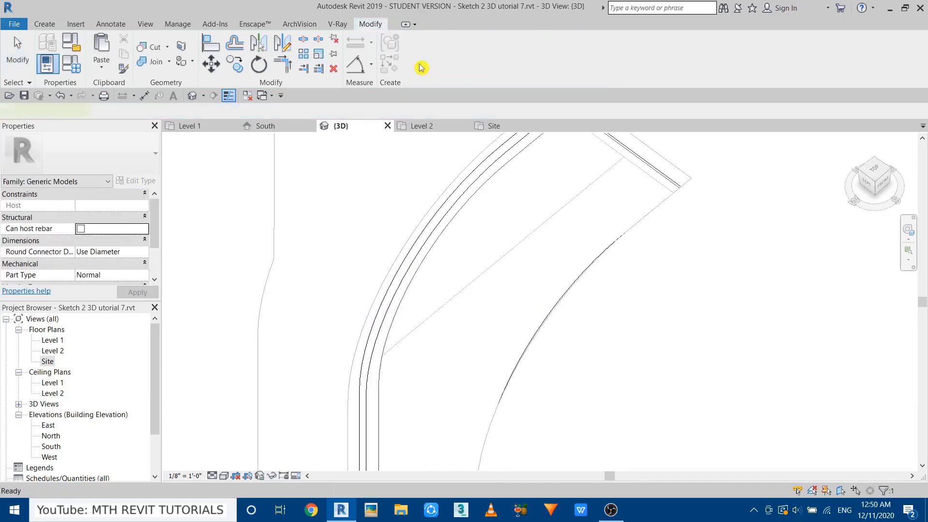
left_click(367, 208)
mouse_move(361, 362)
middle_mouse_down("shift")
mouse_move(427, 296)
mouse_move(421, 305)
middle_mouse_up("shift")
key("s")
key("d")
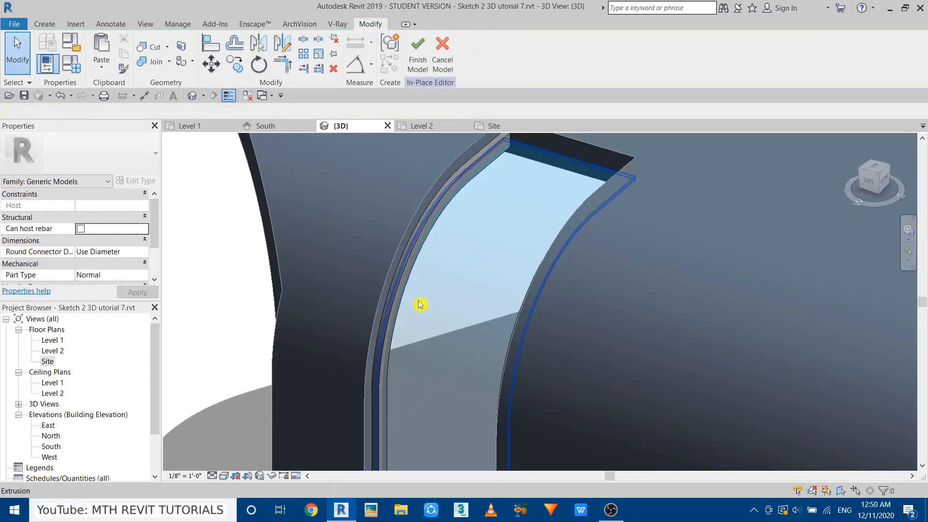
Examine the swept frame around the curved glass panel, including its lower corner and upper end.
scroll(402, 295, "up", 3)
scroll(389, 298, "down", 2)
middle_click_drag(395, 352, 394, 271)
scroll(383, 443, "up", 3)
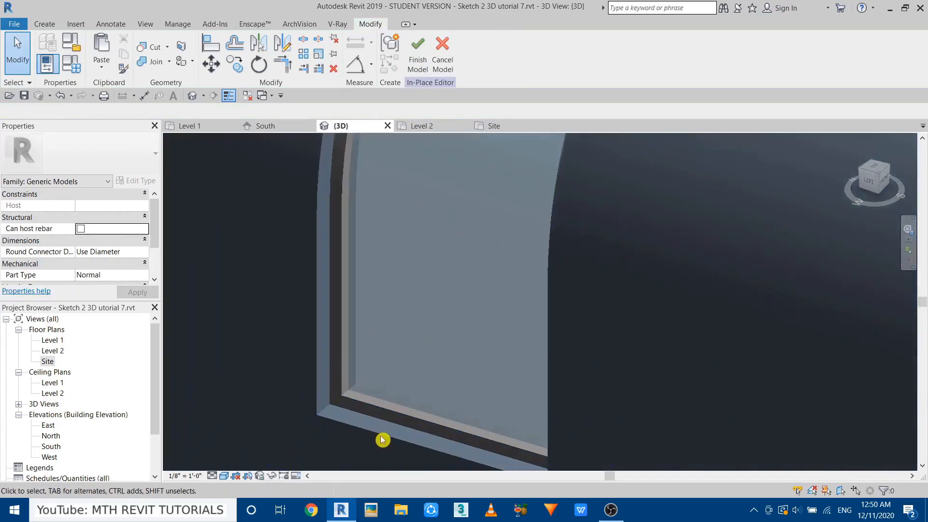
middle_click_drag(329, 372, 342, 369)
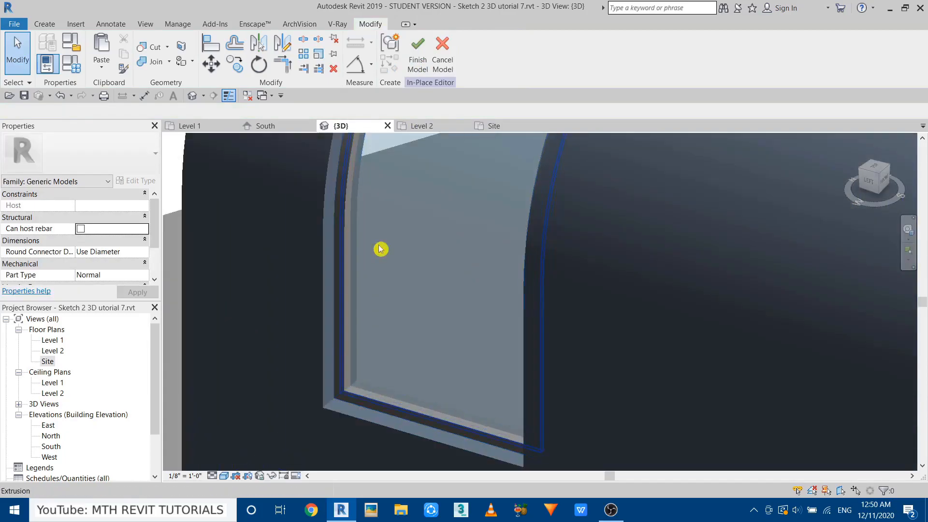
scroll(336, 277, "up", 2)
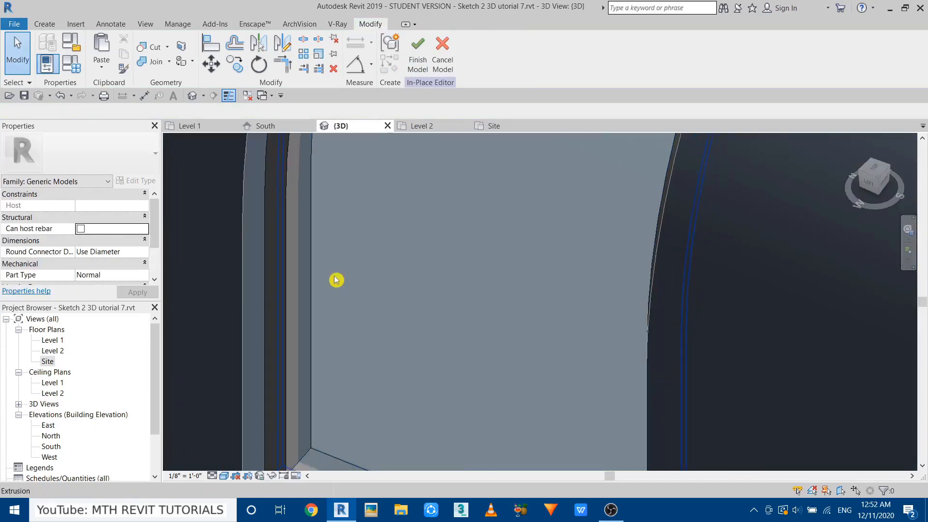
scroll(309, 256, "down", 2)
middle_click_drag(310, 256, 271, 479, "shift")
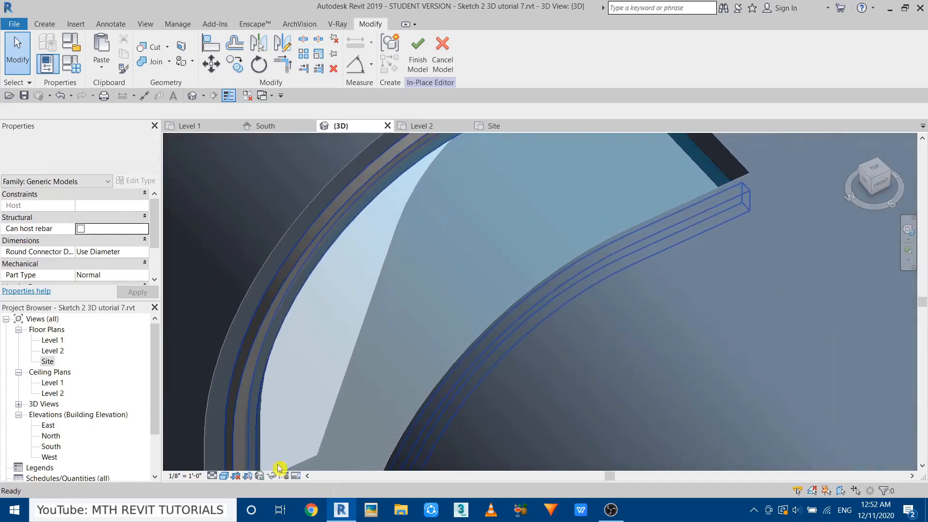
middle_click_drag(336, 264, 269, 396)
scroll(560, 208, "up", 2)
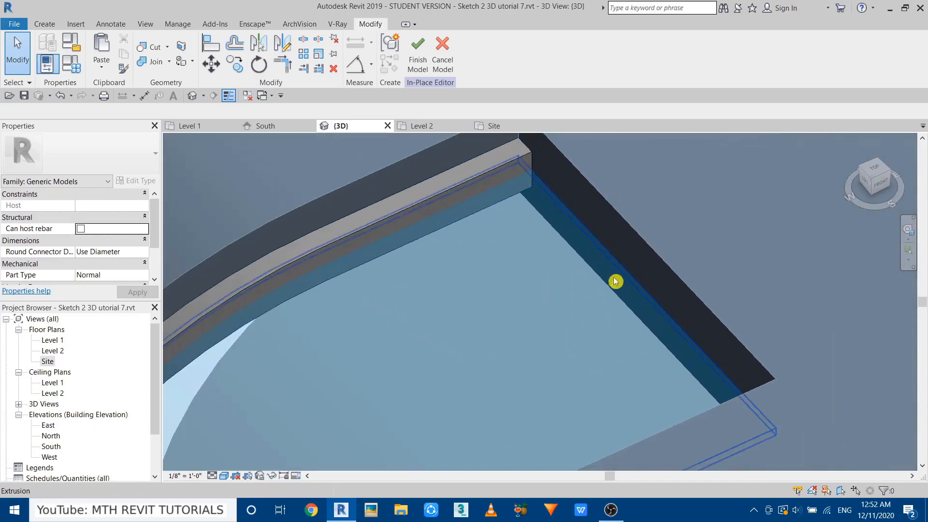
middle_click_drag(645, 309, 548, 291, "shift")
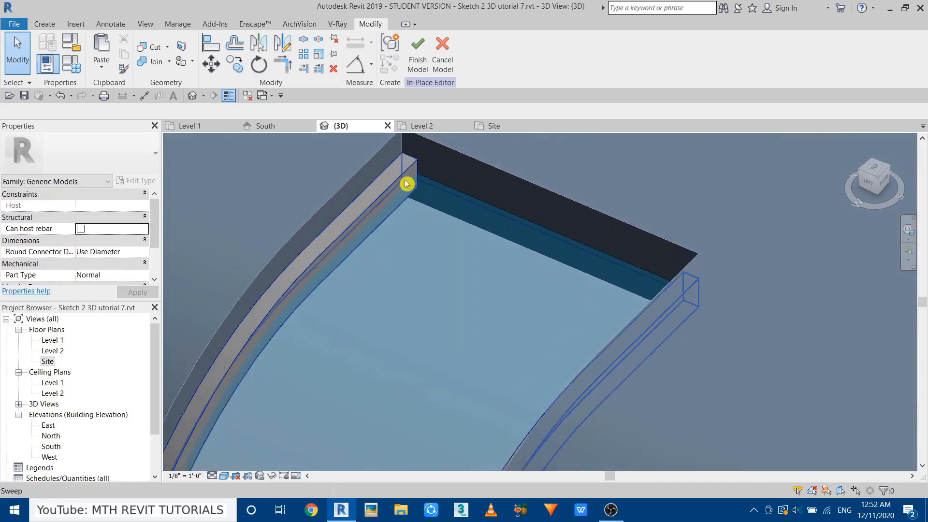
left_click(406, 180)
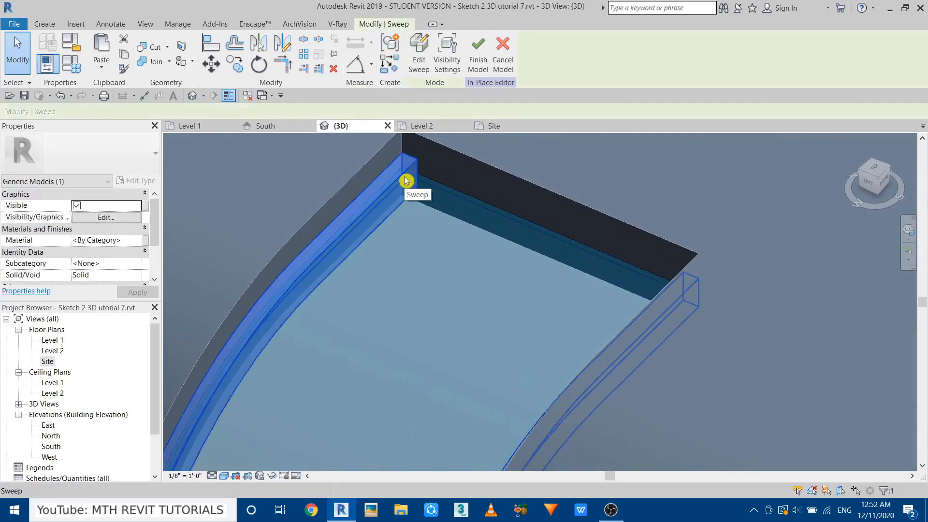
left_click(415, 63)
left_click(536, 67)
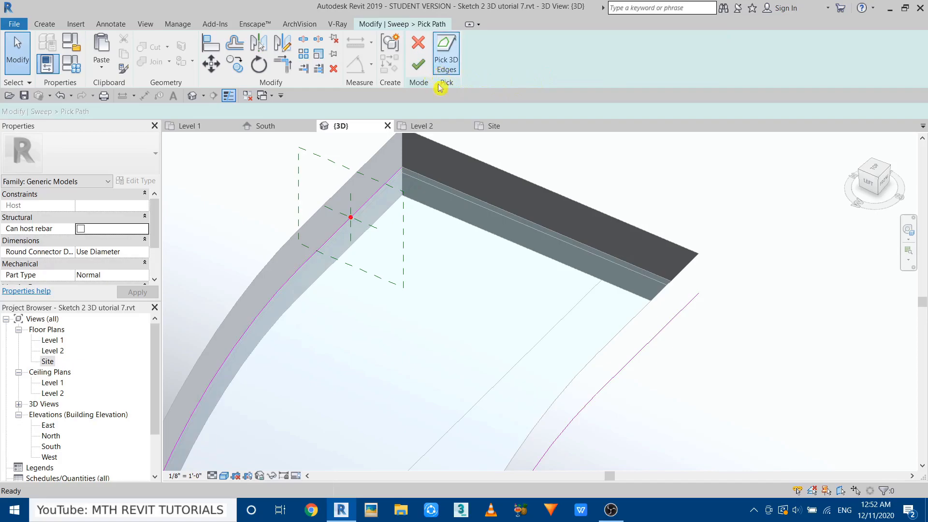
left_click(446, 53)
scroll(427, 179, "up", 5)
scroll(512, 222, "up", 3)
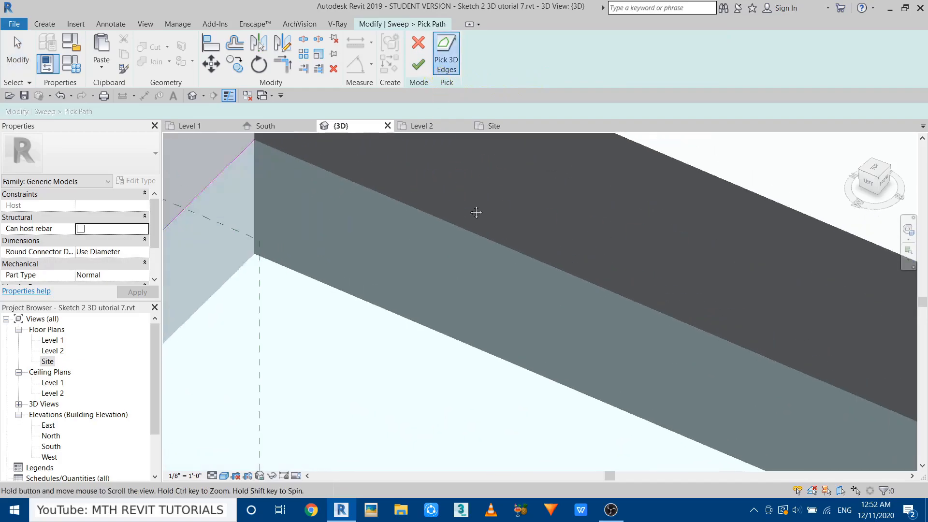
scroll(502, 286, "down", 2)
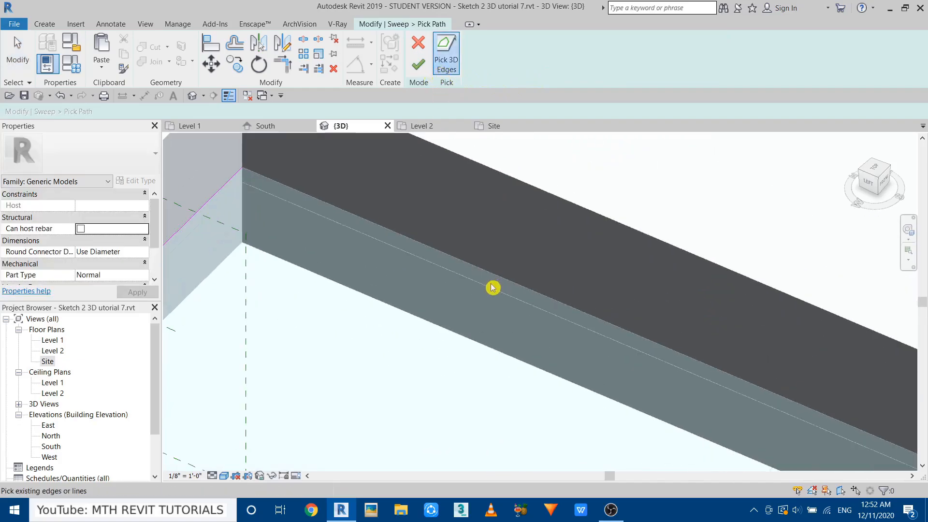
scroll(490, 278, "up", 3)
scroll(427, 274, "down", 2)
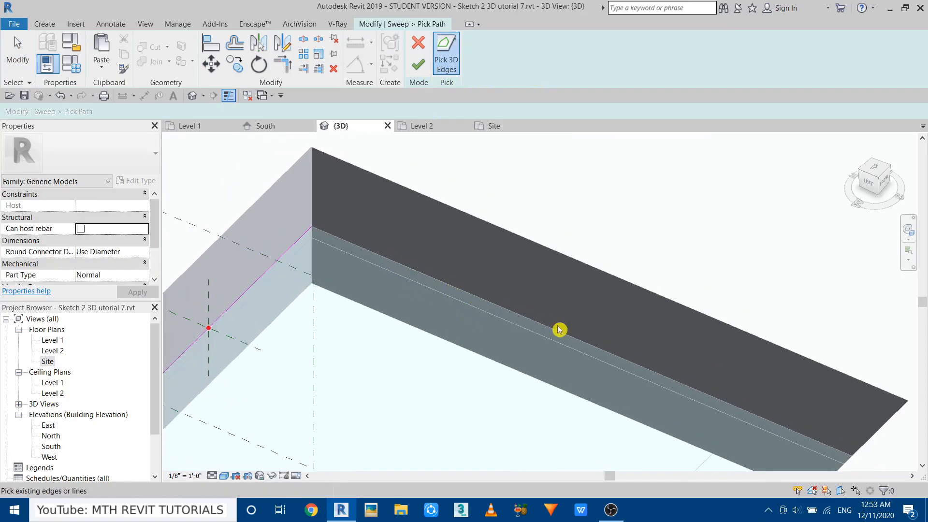
middle_click_drag(558, 327, 531, 310)
left_click(419, 67)
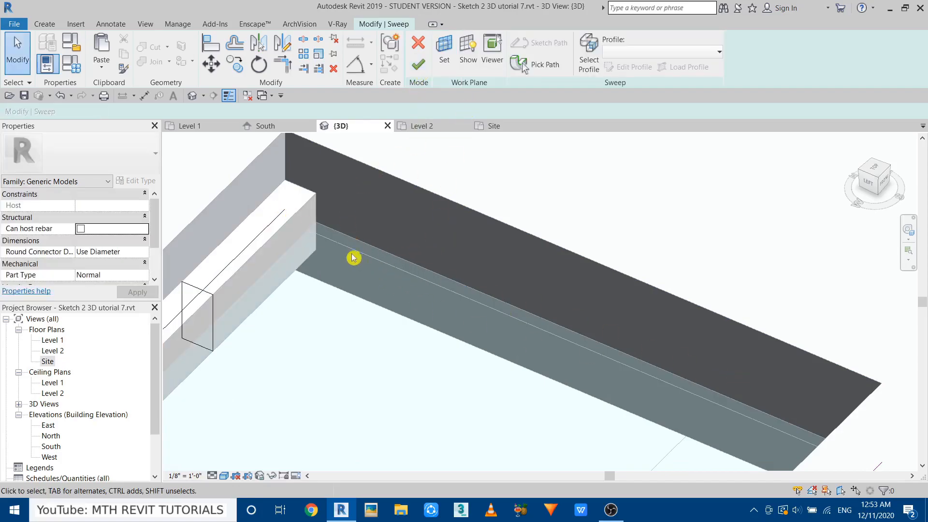
scroll(399, 276, "down", 2)
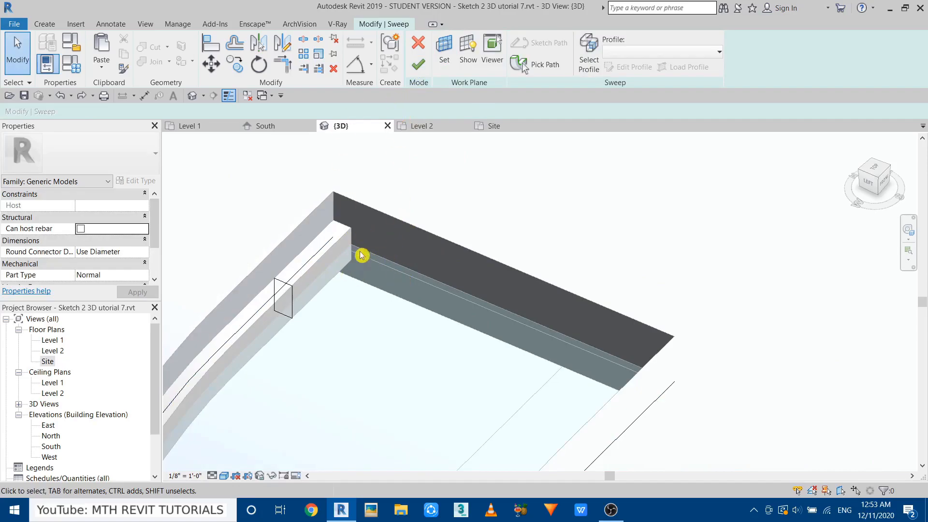
left_click(419, 72)
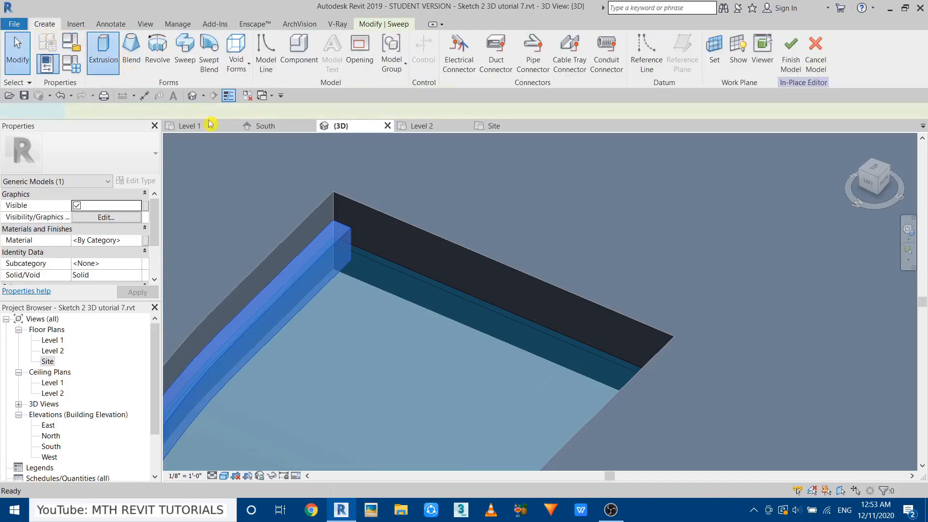
Start an extrusion in the South elevation and set its work plane to Reference Plane : 1.
left_click(103, 49)
left_click(262, 127)
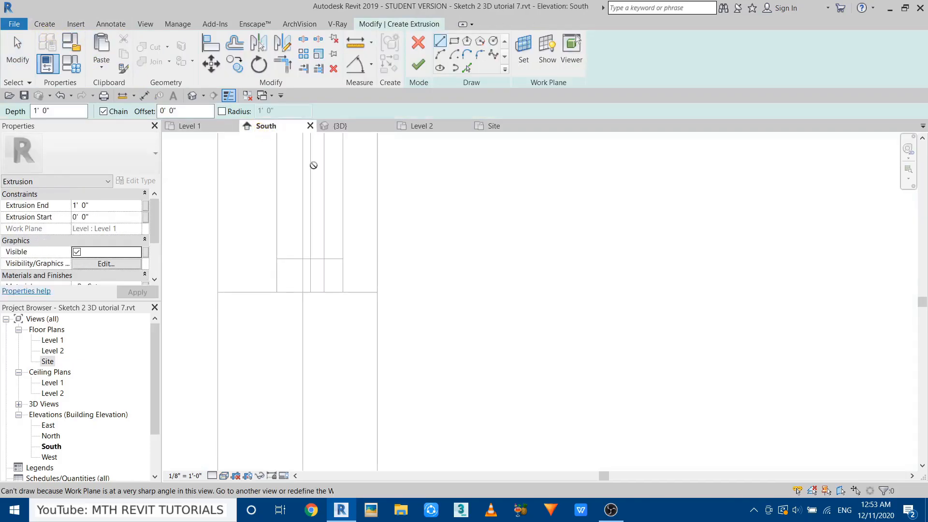
scroll(359, 324, "down", 5)
middle_click_drag(427, 176, 365, 265)
scroll(381, 267, "up", 5)
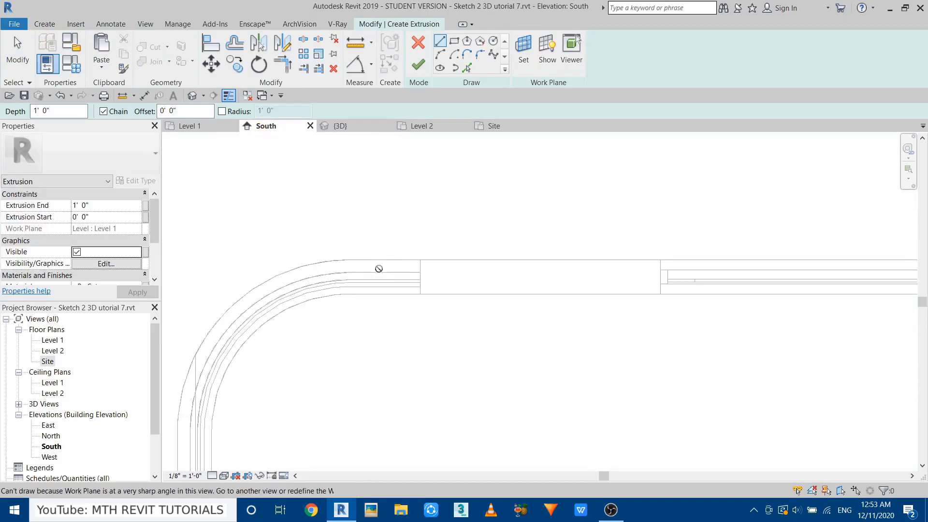
left_click(523, 51)
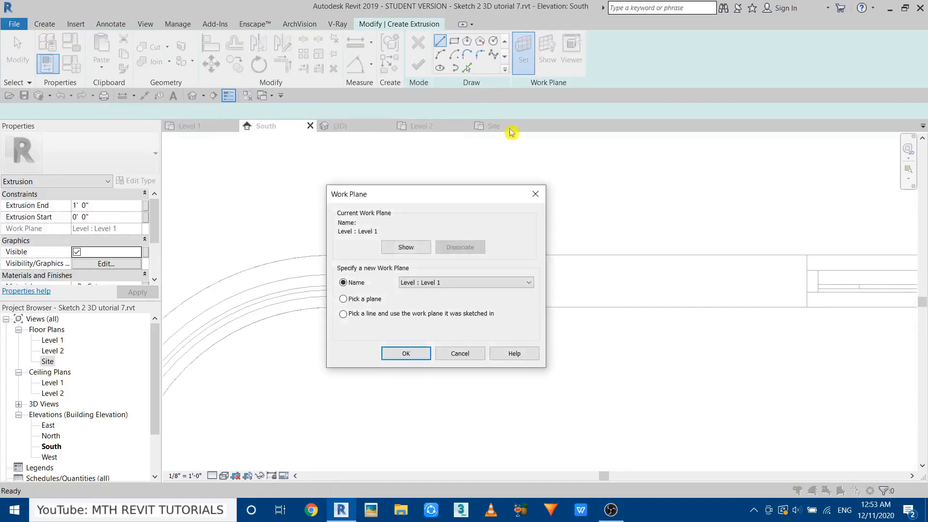
left_click(421, 283)
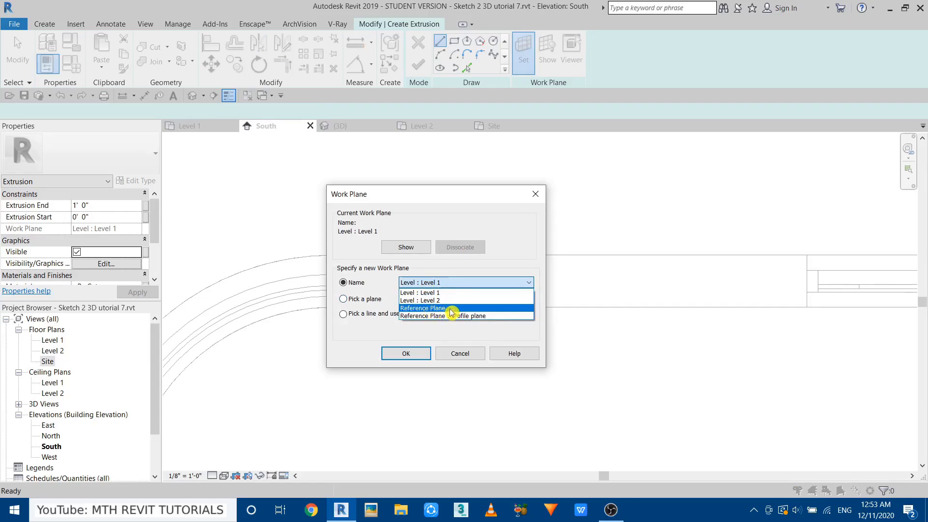
left_click(448, 309)
left_click(414, 354)
Sketch a rectangle over the full depth of the frame band, against the edge at the opening's upper end.
scroll(434, 289, "up", 3)
scroll(434, 289, "up", 1)
left_click(454, 40)
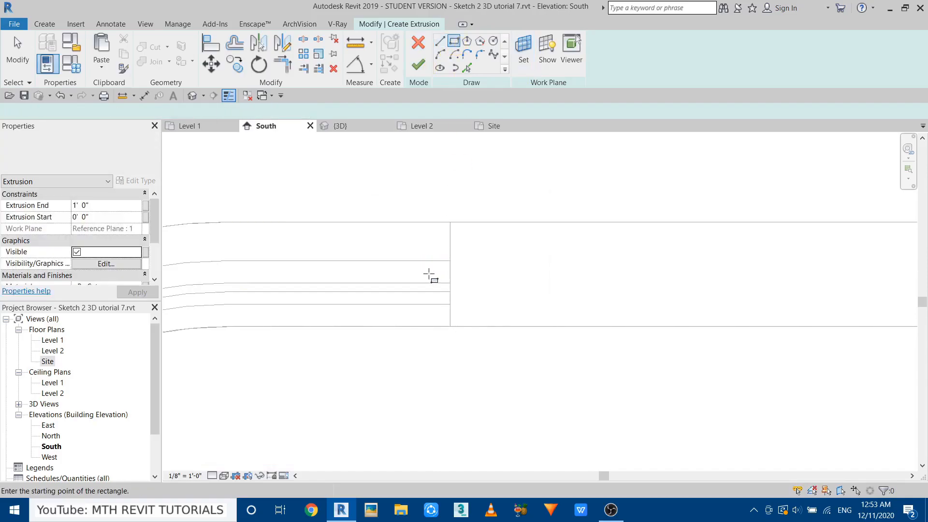
left_click(451, 262)
left_click(416, 304)
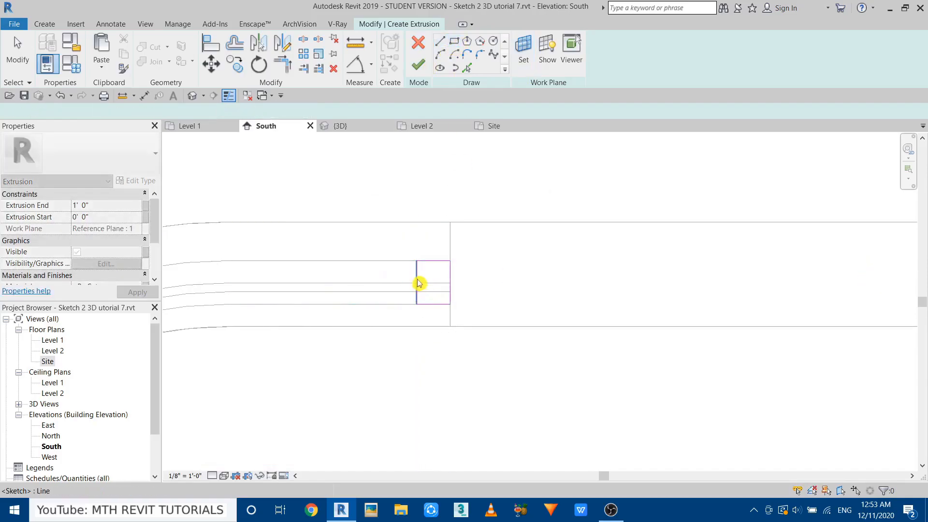
Set the rectangle's width to 2.5" and finish the extrusion.
key("Escape")
left_click(434, 228)
type("2.5")
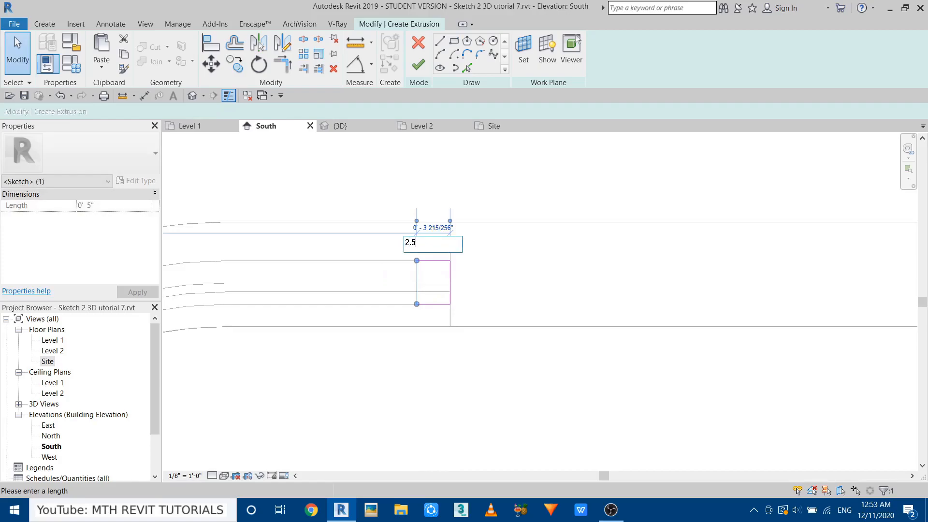
type("\"")
key("Return")
left_click(467, 259)
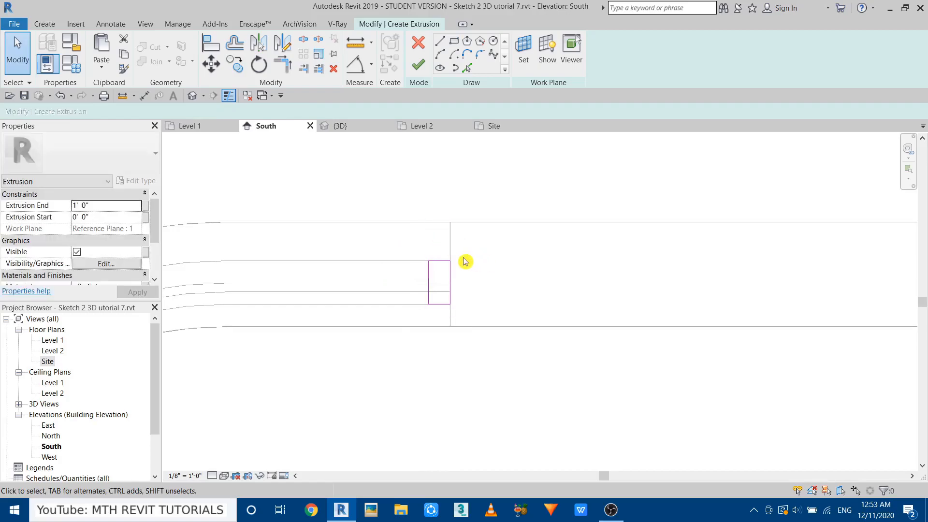
left_click(427, 72)
In the Site plan, stretch the new frame extrusion so that it spans the opening from one side edge to the other.
scroll(479, 324, "down", 3)
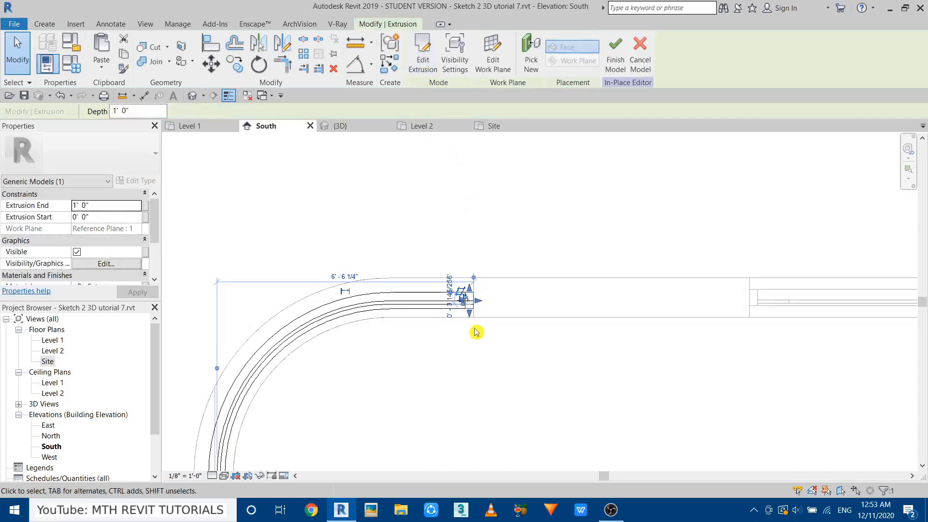
left_click(494, 126)
scroll(440, 266, "down", 3)
scroll(310, 277, "up", 3)
middle_click_drag(443, 402, 463, 313)
scroll(360, 452, "up", 2)
middle_click_drag(372, 393, 370, 469)
left_click_drag(381, 430, 389, 239)
scroll(381, 429, "down", 3)
left_click_drag(378, 446, 376, 269)
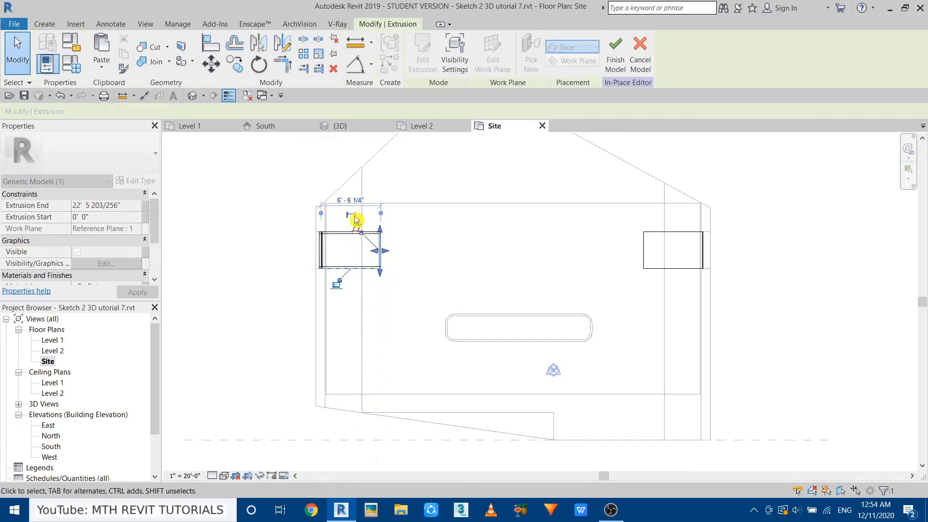
scroll(358, 217, "up", 5)
left_click(367, 255)
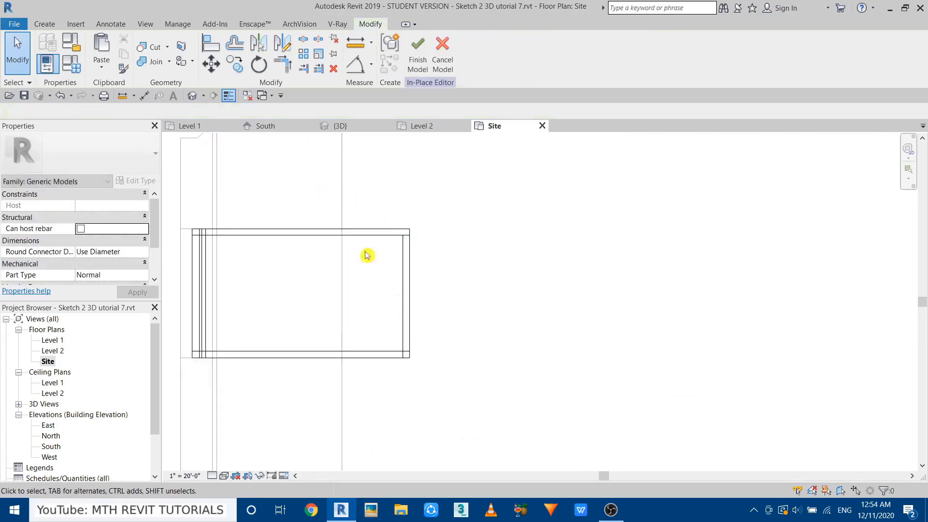
In the 3D view, join the swept frame with the new extrusion at the opening's upper end.
left_click(193, 98)
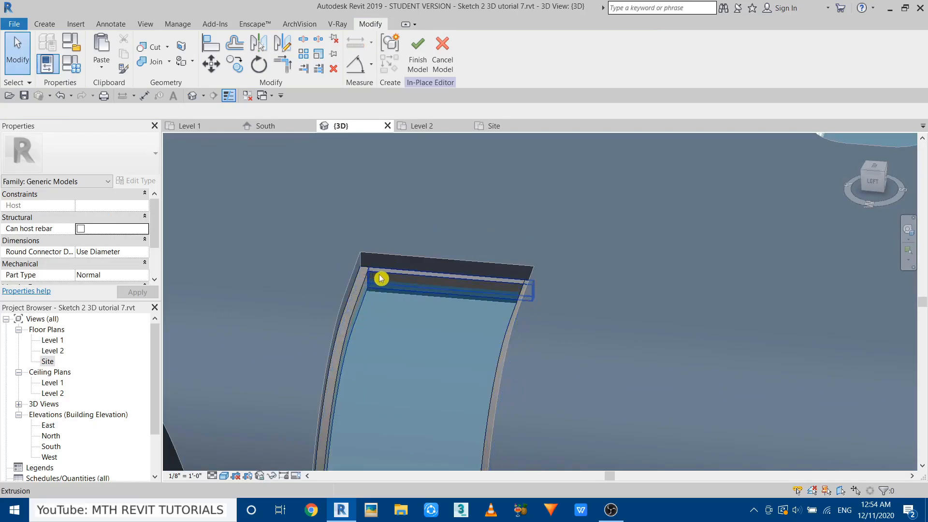
scroll(377, 274, "up", 4)
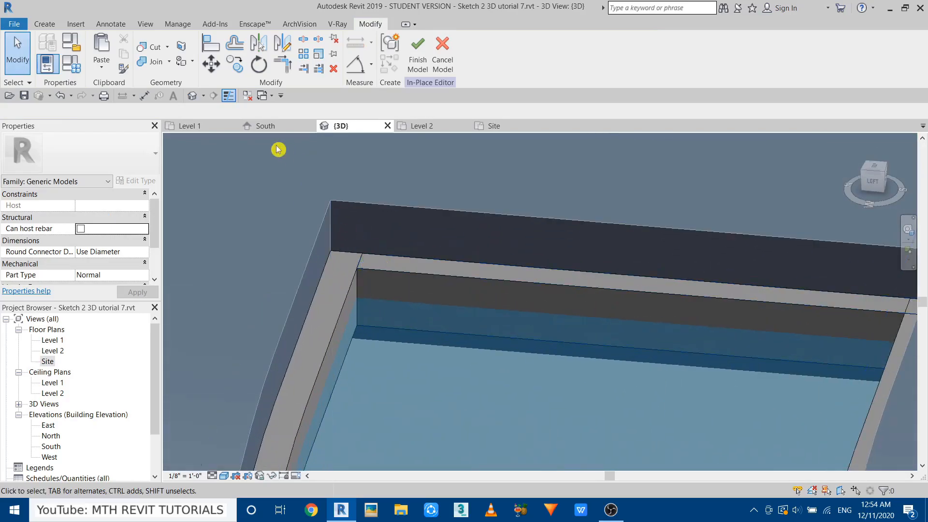
left_click(155, 68)
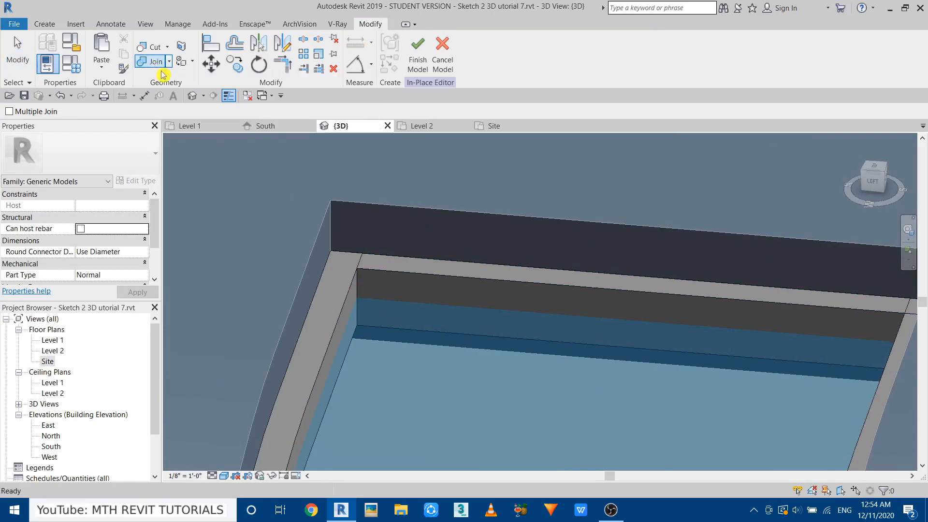
left_click(336, 310)
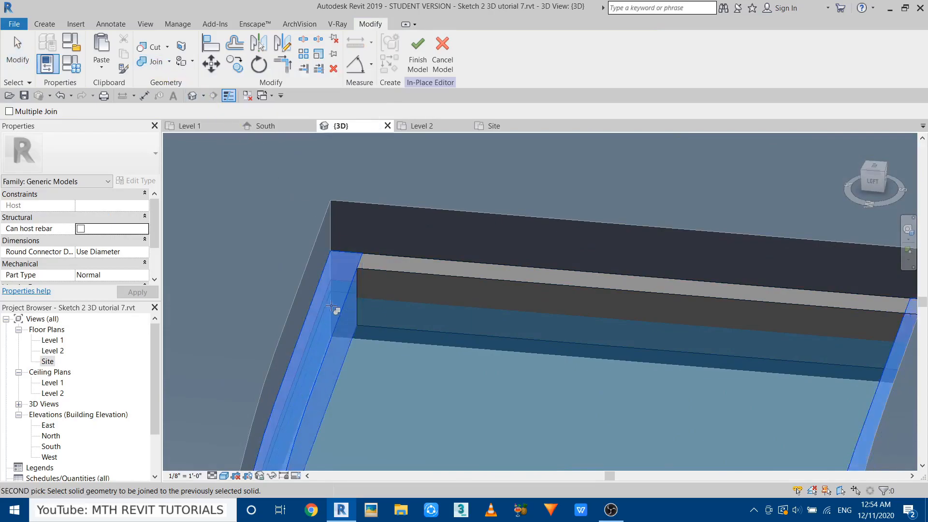
left_click(371, 266)
key("Escape")
Examine the joined frame around the curved glass panel, from its upper corners down to its lower edge.
scroll(367, 247, "up", 4)
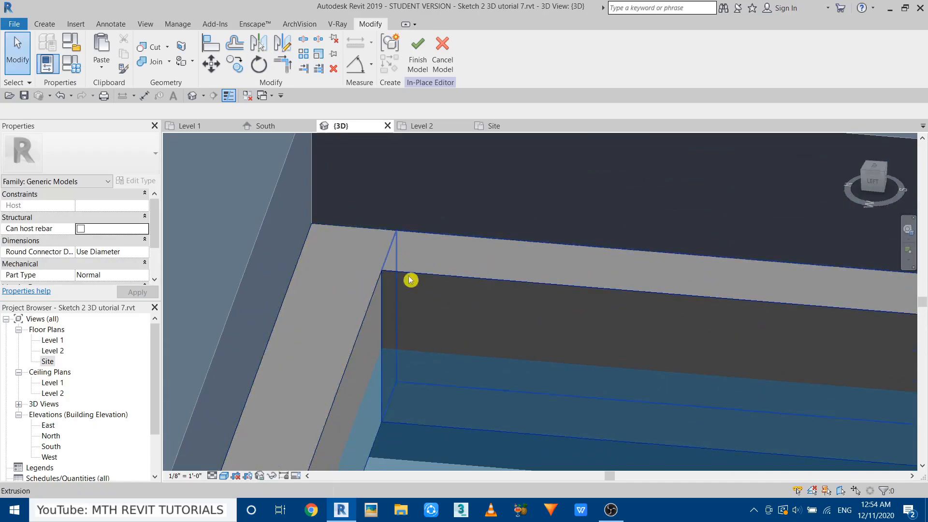
scroll(365, 303, "down", 9)
scroll(327, 230, "up", 4)
scroll(431, 293, "up", 6)
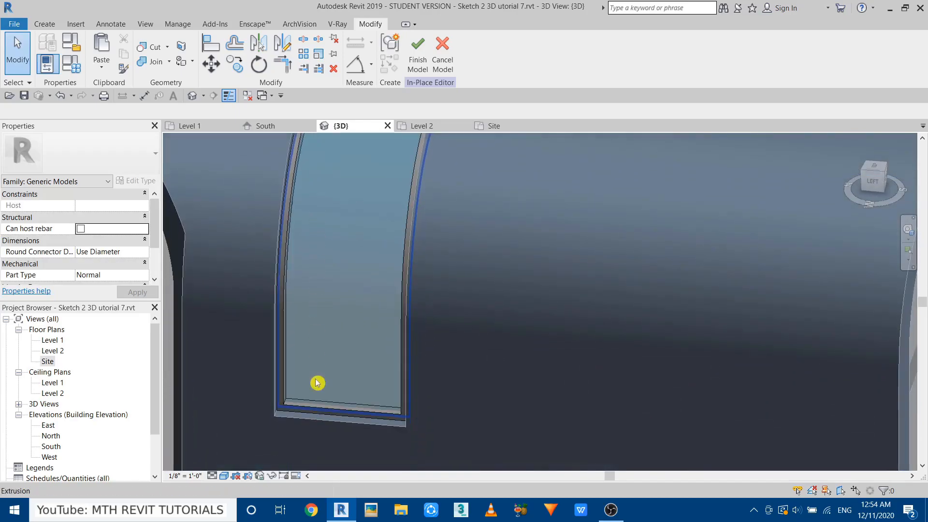
scroll(290, 367, "up", 3)
scroll(290, 310, "down", 4)
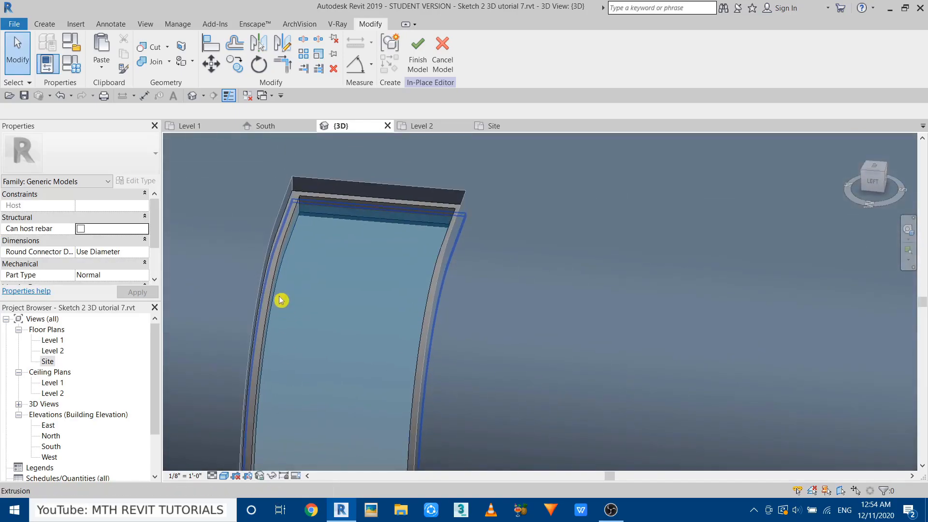
middle_click_drag(282, 301, 269, 372, "shift")
scroll(342, 265, "up", 3)
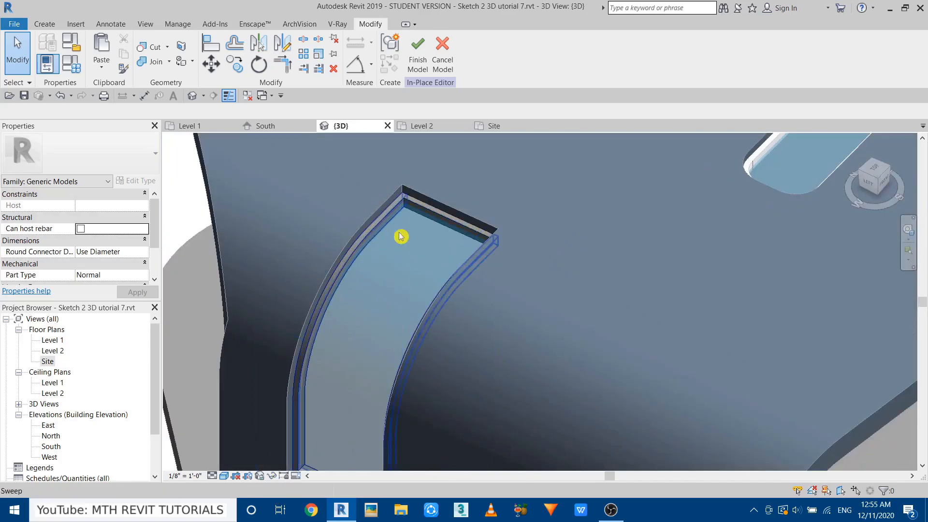
scroll(392, 237, "down", 3)
scroll(380, 222, "up", 3)
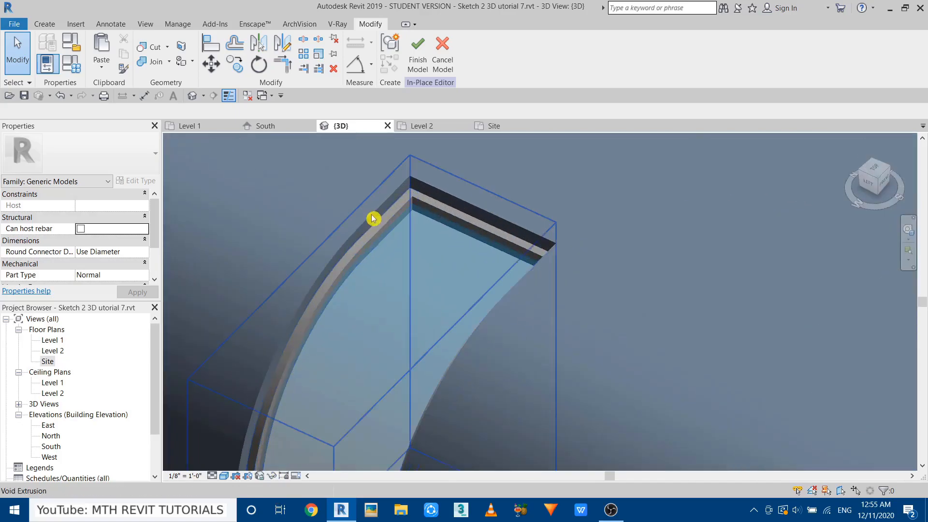
Associate the material of the swept frame and the upper extrusion with a new type family parameter named Mullion.
scroll(382, 216, "up", 2)
left_click(401, 201)
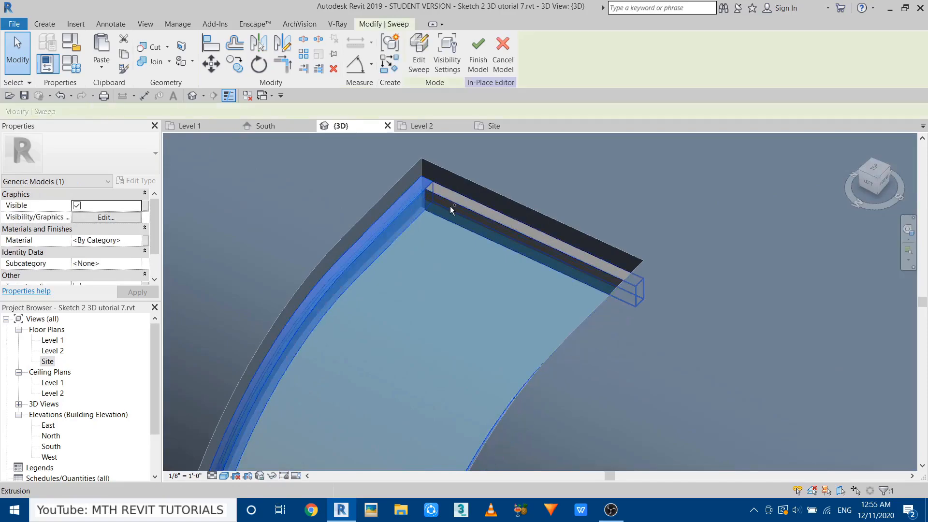
left_click(458, 204, "ctrl")
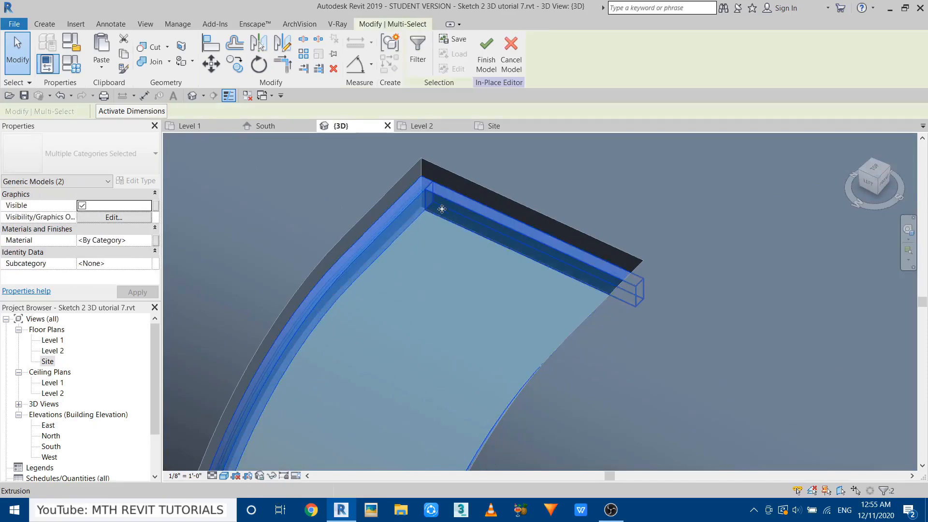
left_click(156, 242)
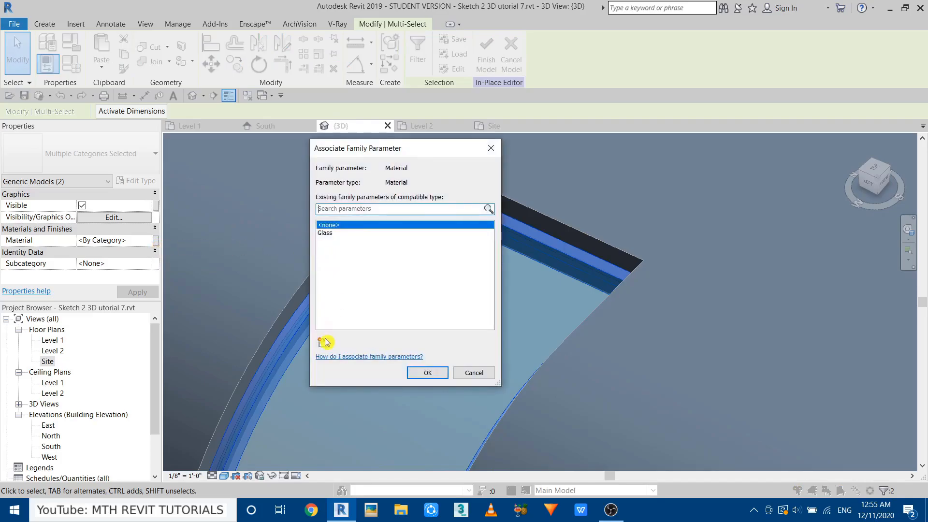
left_click(323, 343)
type("A")
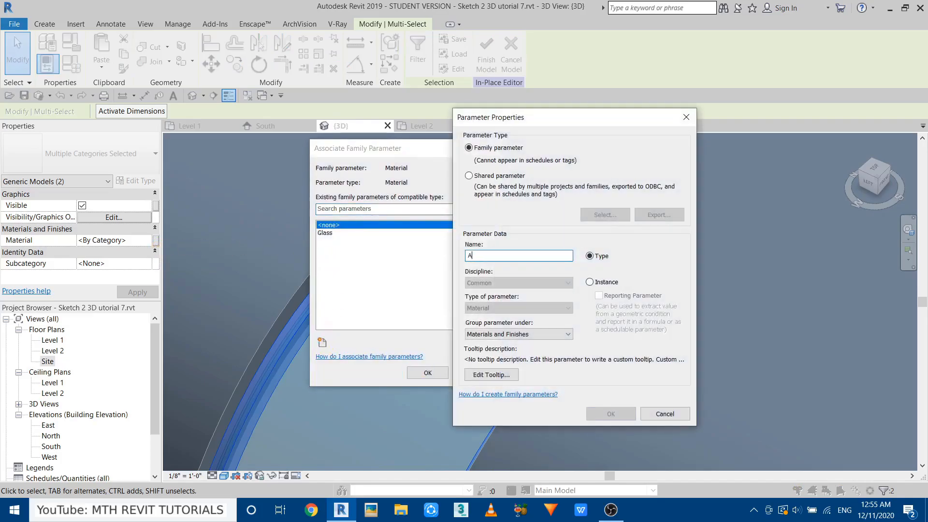
key("BackSpace")
type("Mullion")
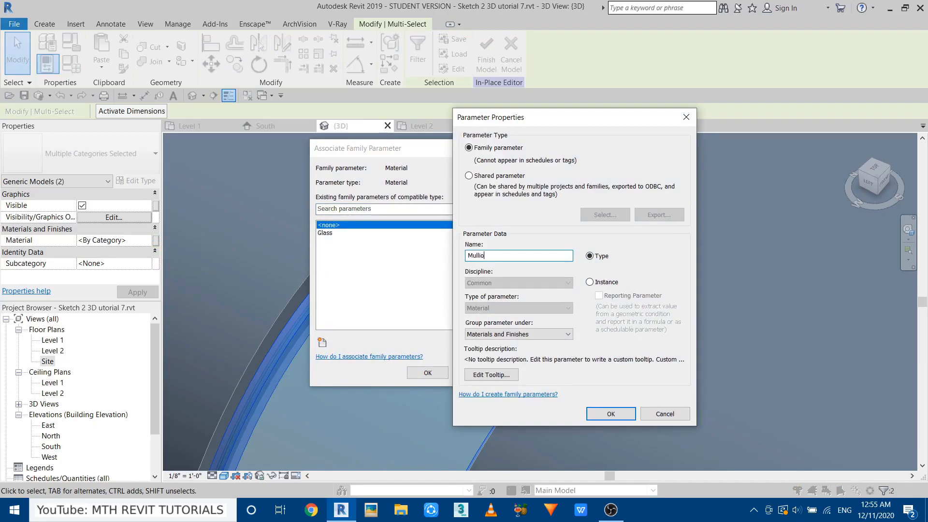
left_click(612, 417)
left_click(425, 373)
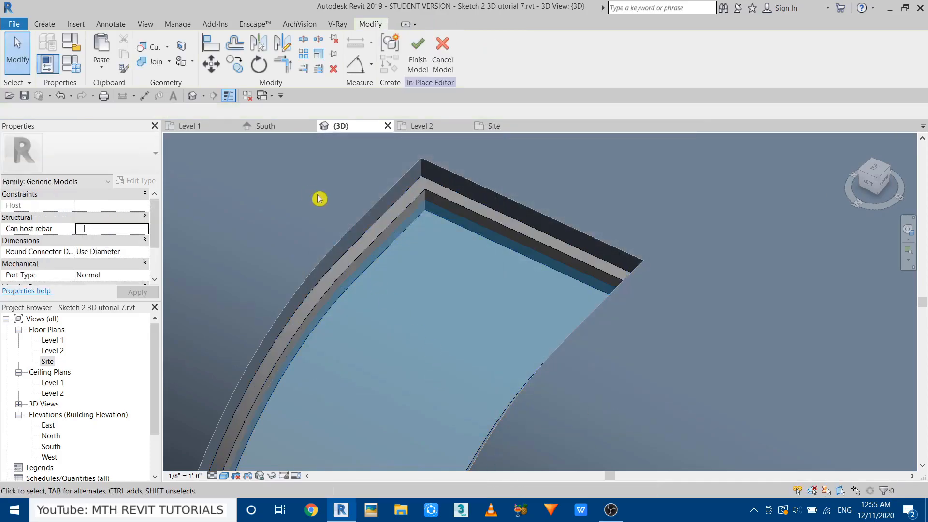
Assign the Aluminum material to the Mullion parameter in the family types and check the frame around the curved glass.
left_click(68, 71)
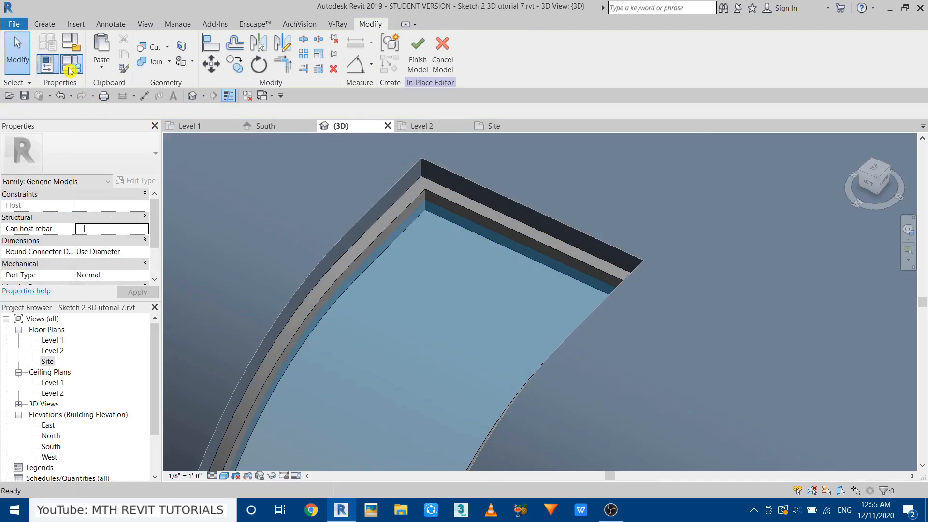
left_click(304, 160)
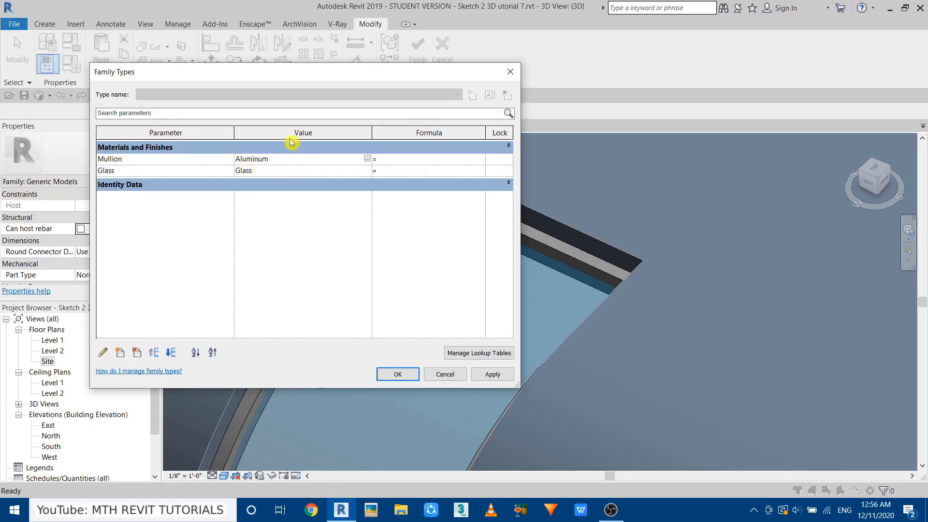
left_click(391, 374)
scroll(425, 222, "down", 3)
middle_click_drag(425, 222, 493, 252, "shift")
middle_click_drag(456, 283, 445, 364, "shift")
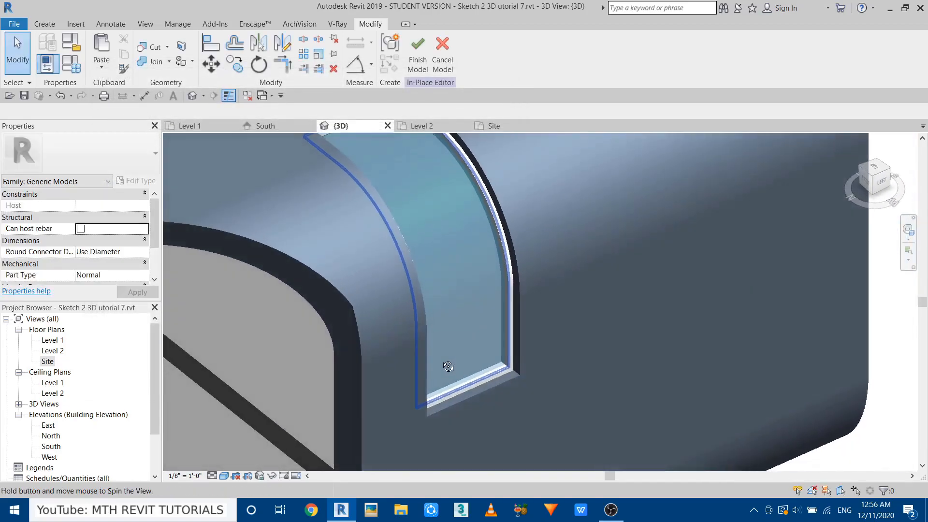
middle_click_drag(472, 292, 501, 357)
scroll(420, 193, "up", 4)
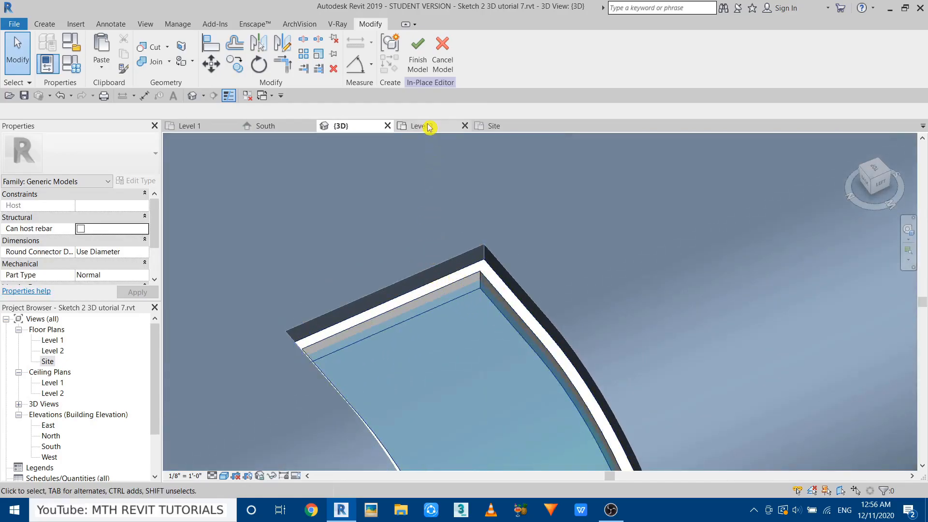
In the Site plan, mirror the swept frame and its end extrusion to the opposite opening about a drawn vertical axis.
left_click(498, 128)
scroll(445, 219, "down", 3)
scroll(404, 245, "down", 2)
middle_click_drag(458, 259, 367, 269)
scroll(292, 247, "up", 4)
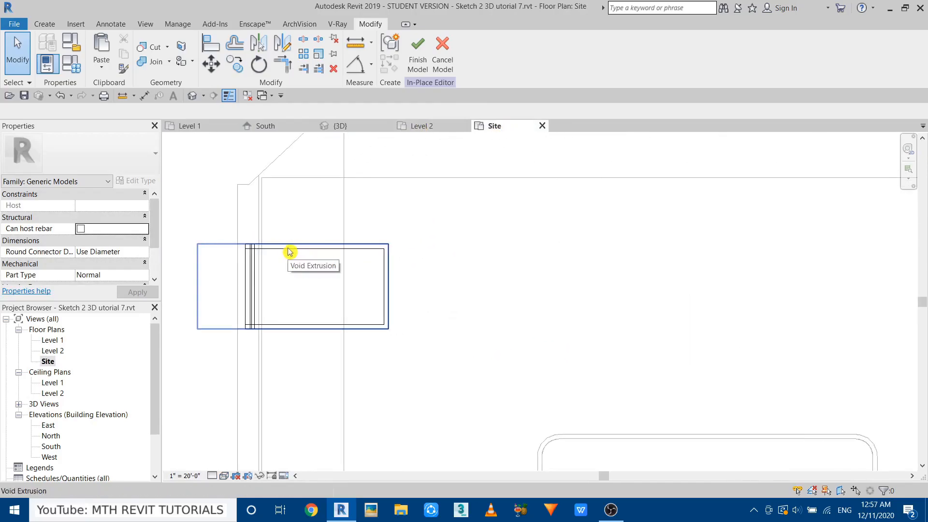
scroll(290, 252, "up", 3)
left_click(284, 253)
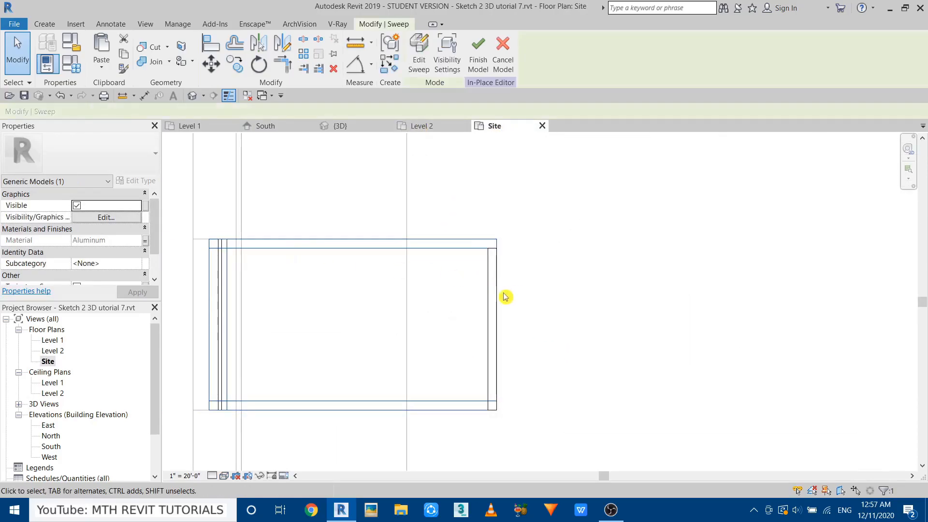
scroll(485, 286, "up", 2)
left_click(486, 286, "ctrl")
scroll(264, 212, "down", 7)
scroll(367, 239, "up", 1)
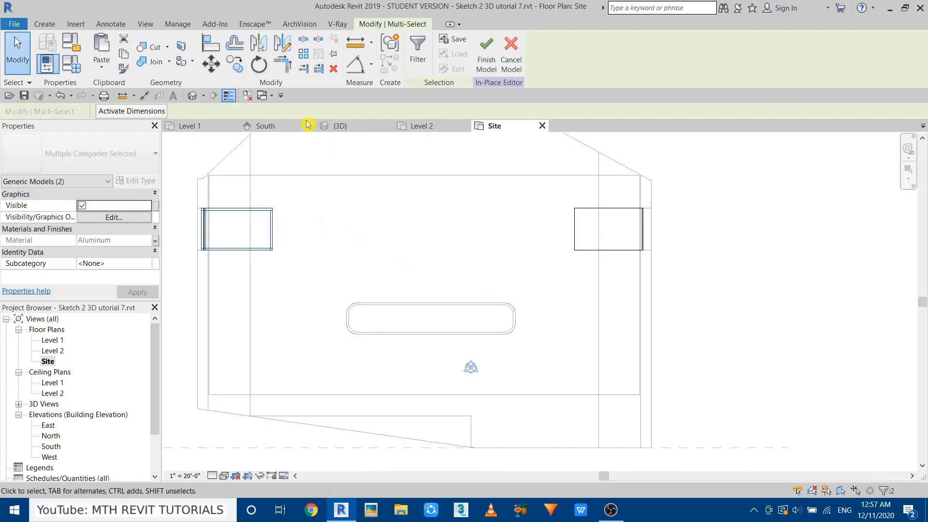
left_click(285, 48)
left_click(418, 212)
left_click(419, 261)
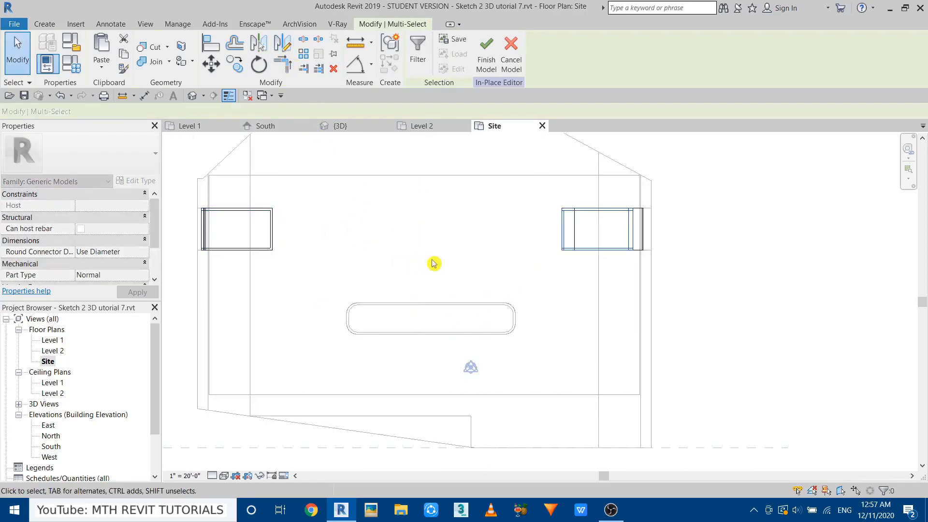
Move the mirrored frame so that its inner-end corner meets the matching corner of the opposite opening's glass panel.
left_click(212, 63)
scroll(567, 213, "up", 6)
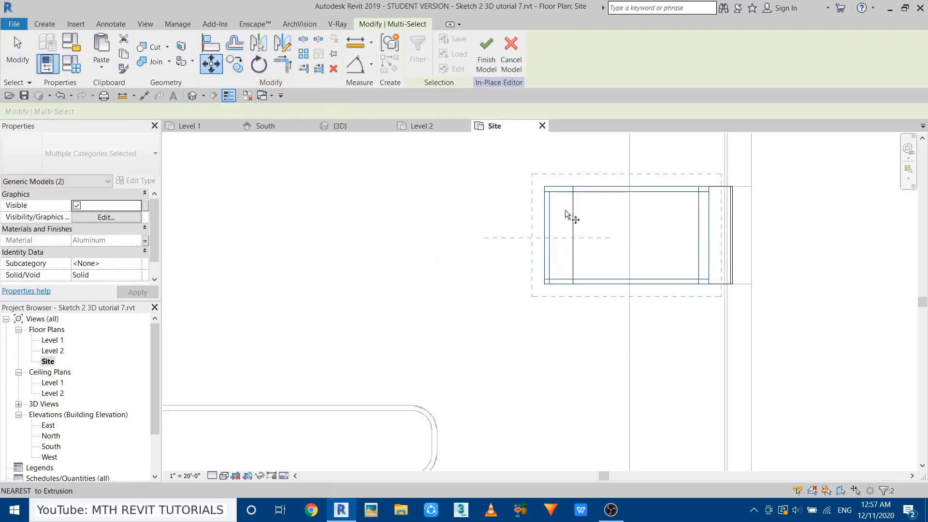
left_click(542, 173)
scroll(593, 170, "up", 4)
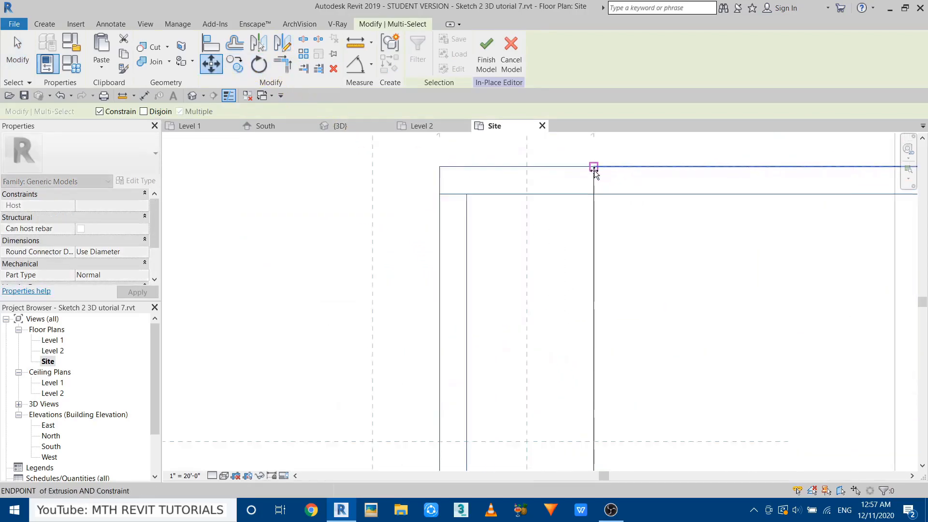
left_click(593, 169)
scroll(592, 167, "down", 4)
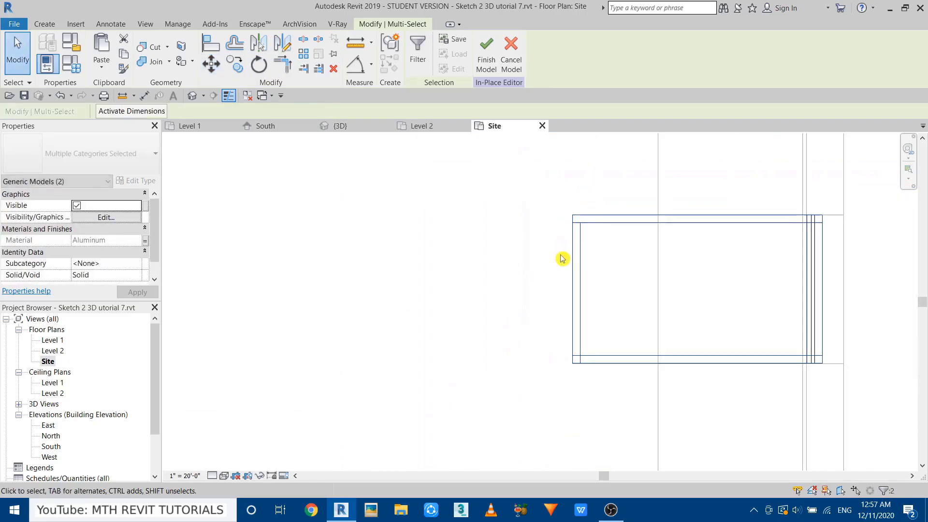
key("Escape")
Review both framed openings on the building shell in the 3D view and finish the in-place model.
left_click(194, 96)
middle_click_drag(340, 255, 426, 379, "shift")
middle_click_drag(570, 325, 373, 316)
scroll(407, 326, "down", 2)
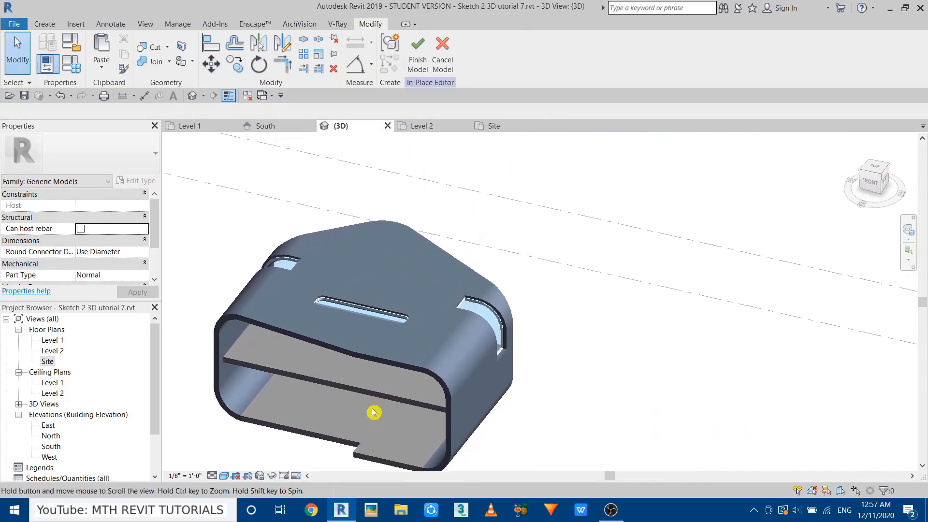
scroll(322, 382, "down", 1)
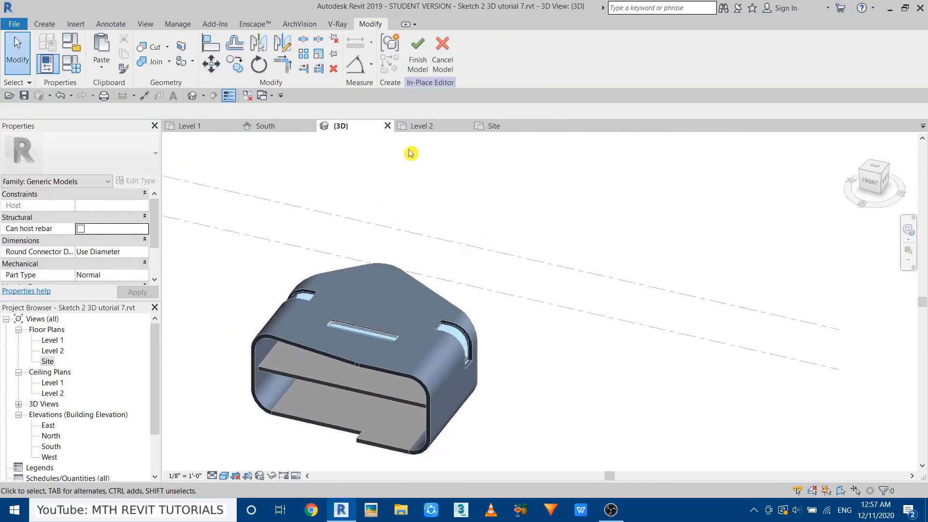
left_click(418, 51)
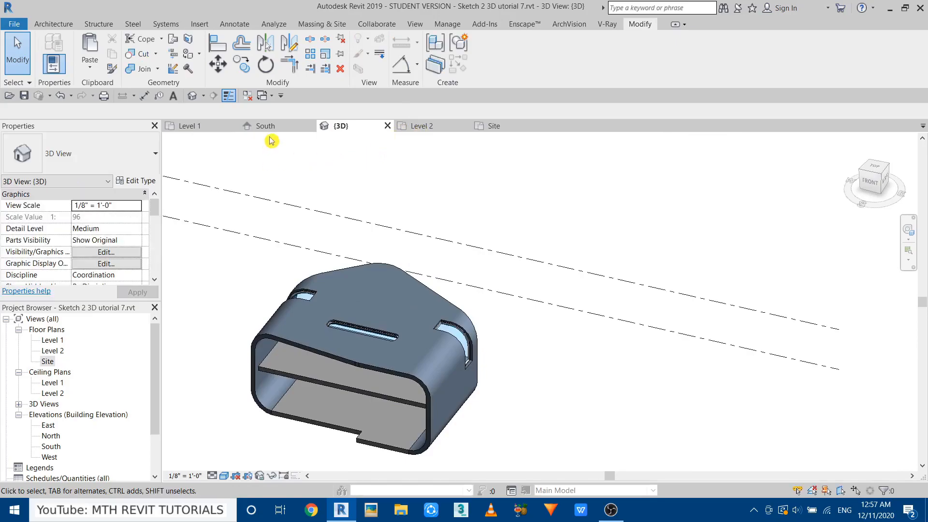
In the Level 2 floor plan, start an architectural wall with the Curtain Wall Storefront type.
left_click(416, 127)
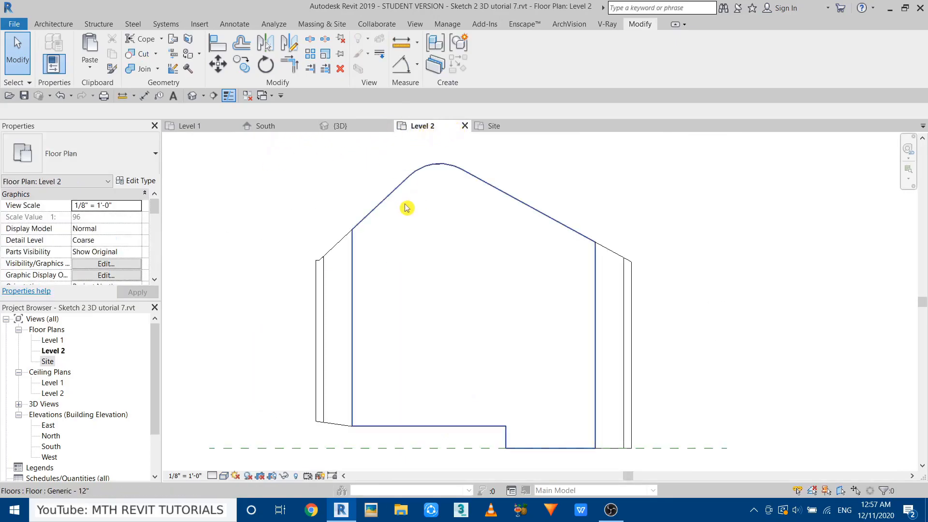
middle_click_drag(428, 288, 401, 244)
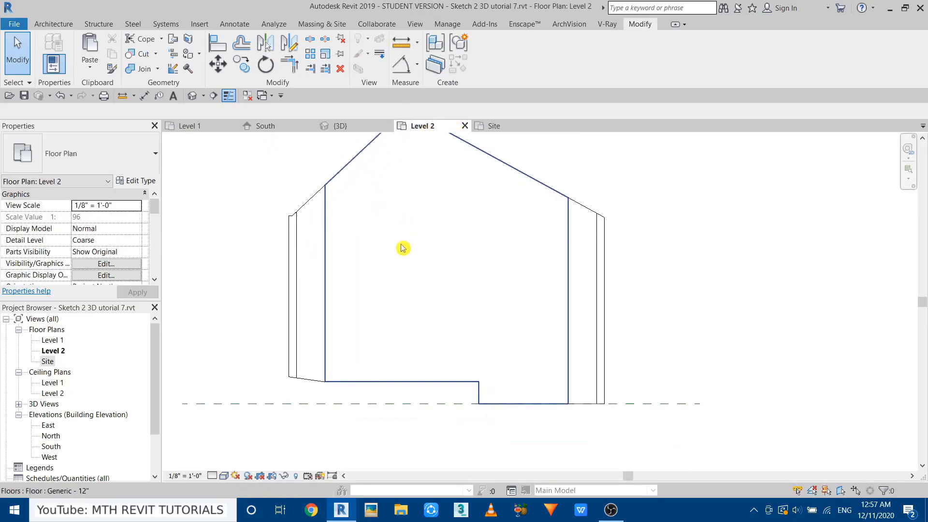
left_click(68, 27)
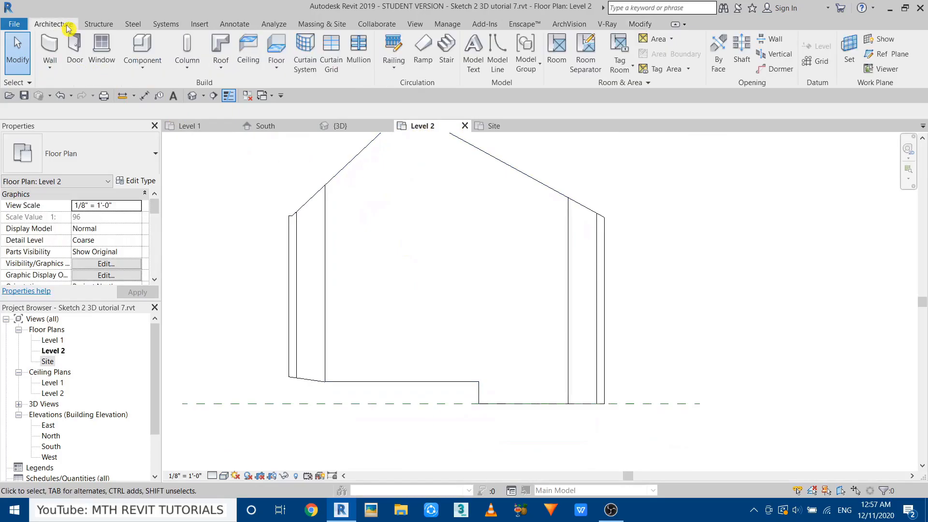
left_click(50, 45)
left_click(60, 153)
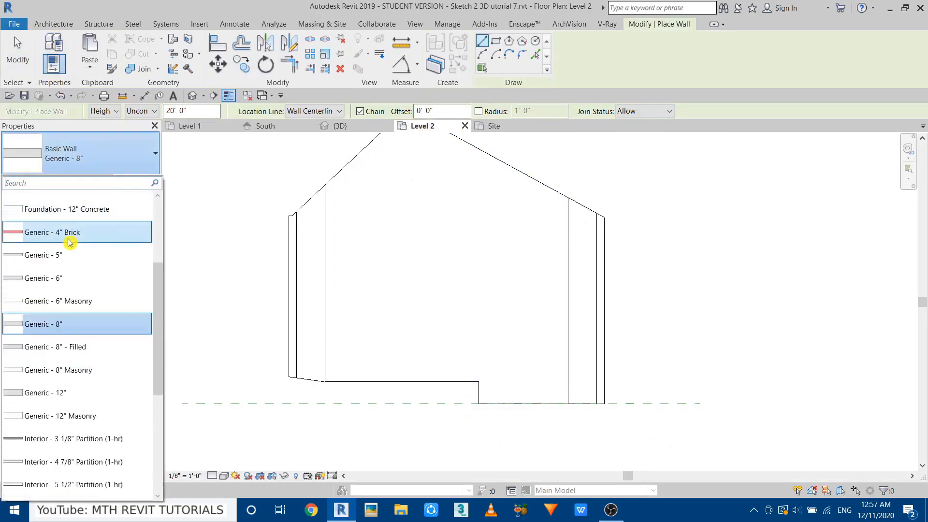
scroll(87, 386, "down", 4)
scroll(87, 457, "down", 2)
left_click(76, 456)
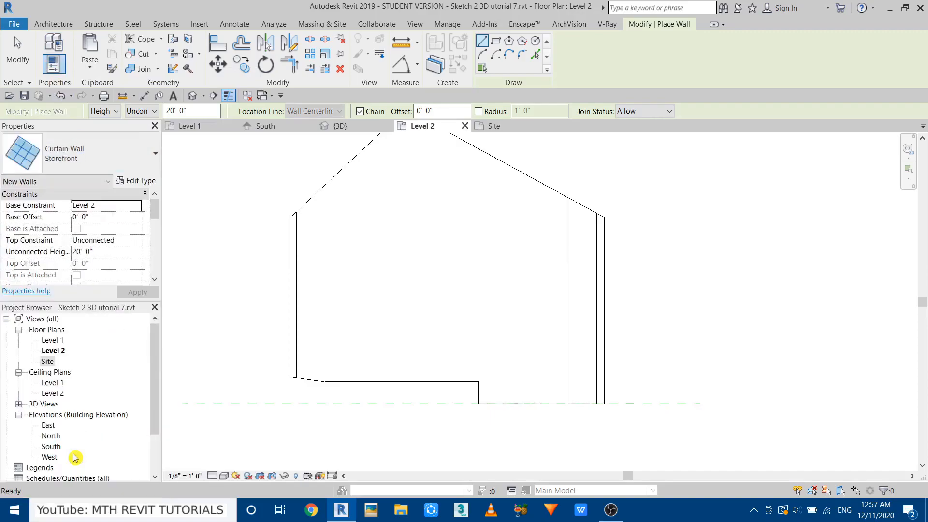
Set the Storefront type's horizontal grid layout to None, keeping its vertical grid spacing at 5' 0".
left_click(139, 182)
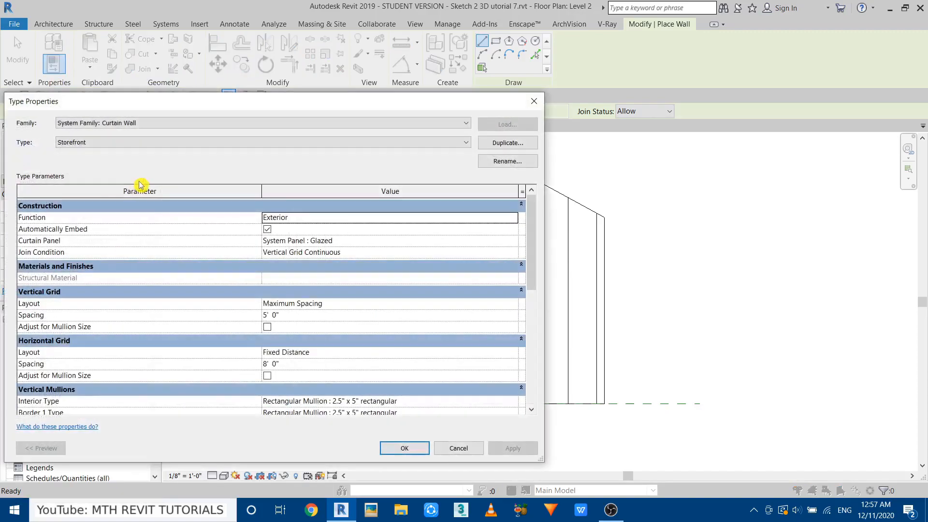
scroll(271, 299, "down", 1)
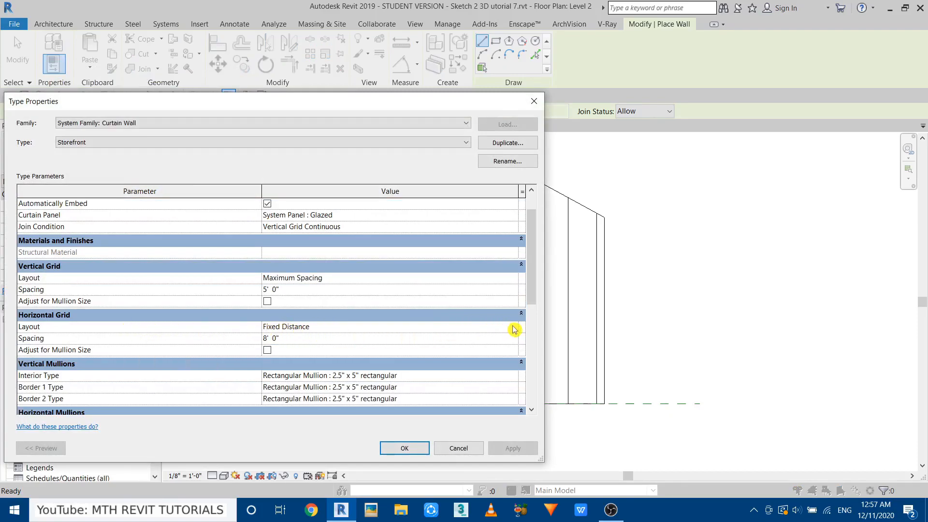
left_click(514, 330)
left_click(274, 339)
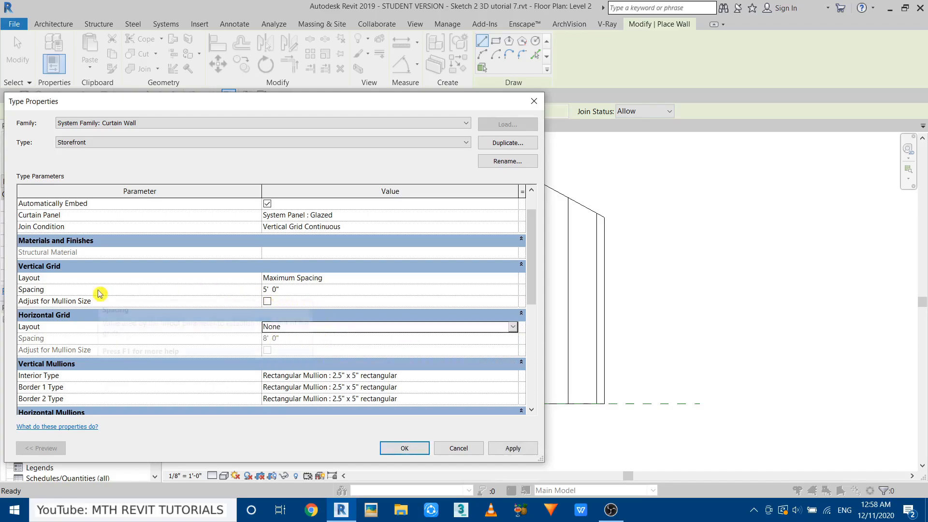
left_click(295, 289)
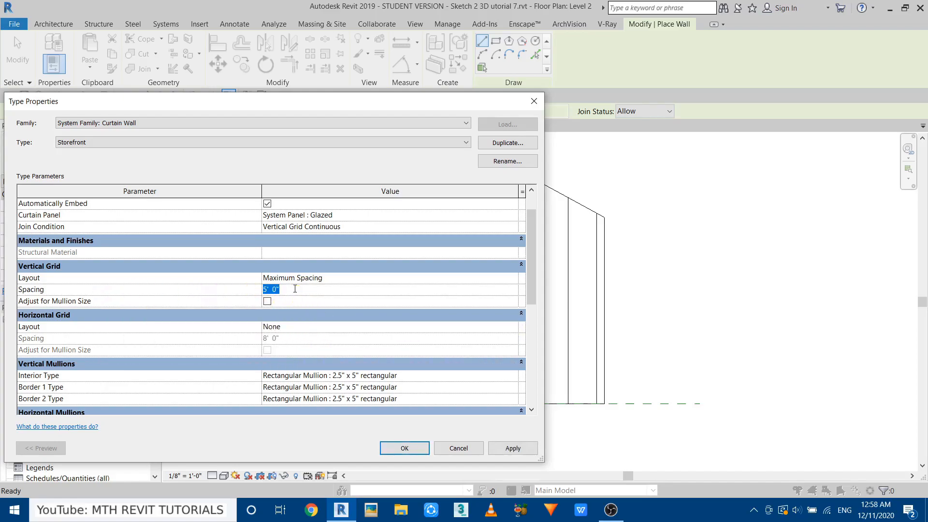
left_click(404, 450)
Draw a Storefront curtain wall, 9' 0" unconnected height and about 41' 6" long, across the shell just inside its front edge.
scroll(311, 364, "up", 2)
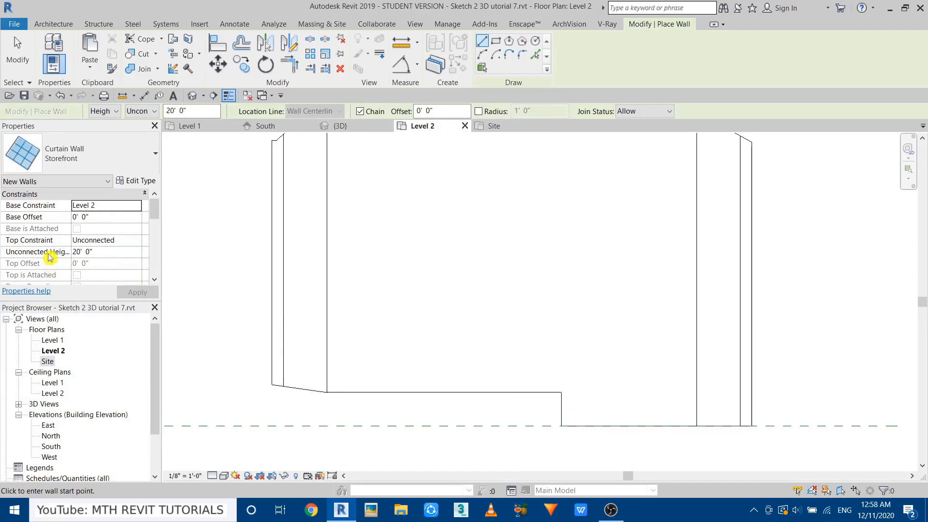
left_click(108, 252)
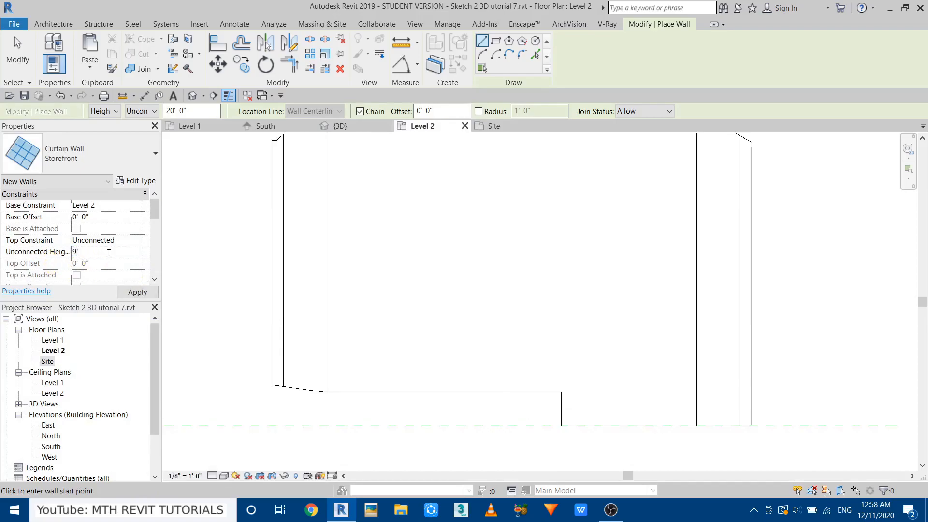
left_click(142, 289)
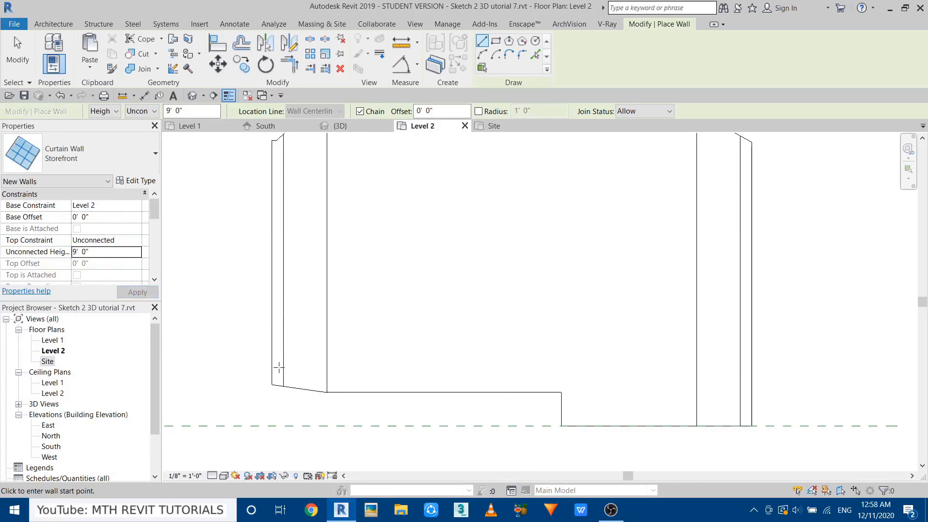
left_click(284, 360)
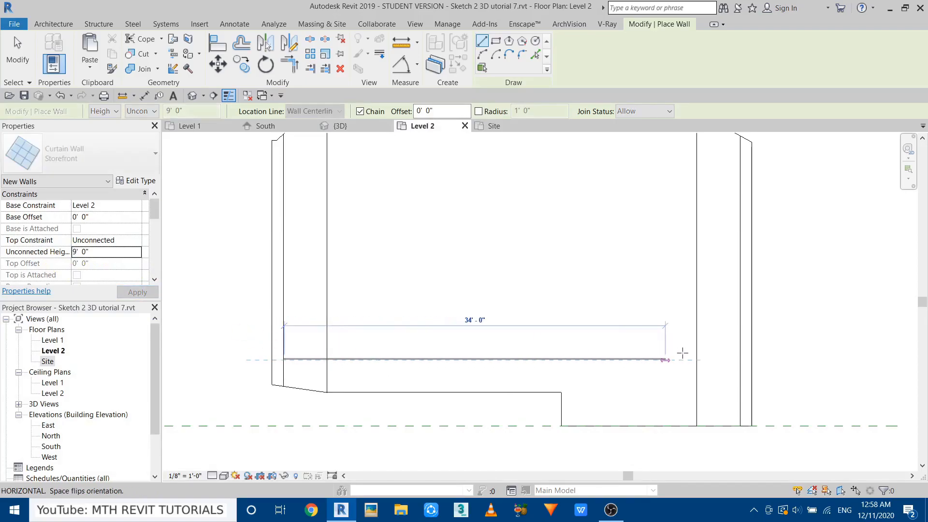
left_click(750, 360)
right_click(737, 276)
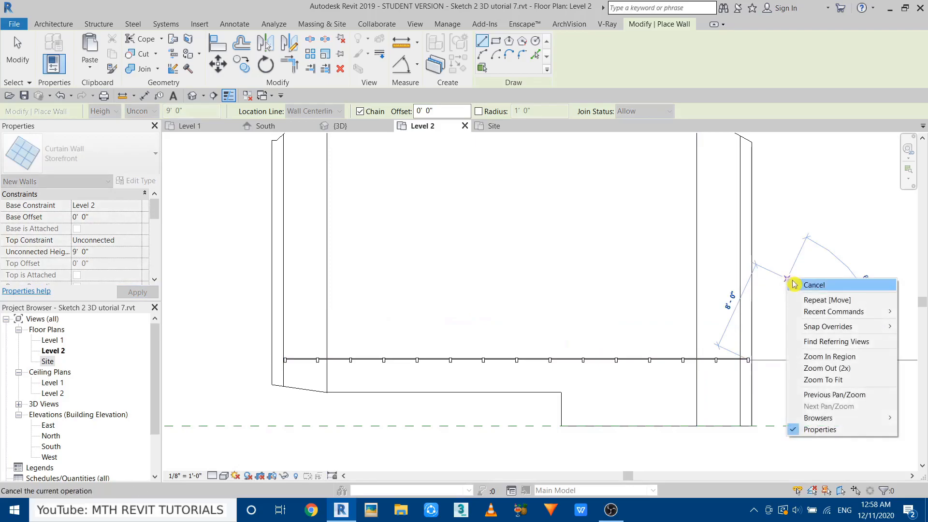
left_click(756, 286)
right_click(762, 284)
left_click(779, 290)
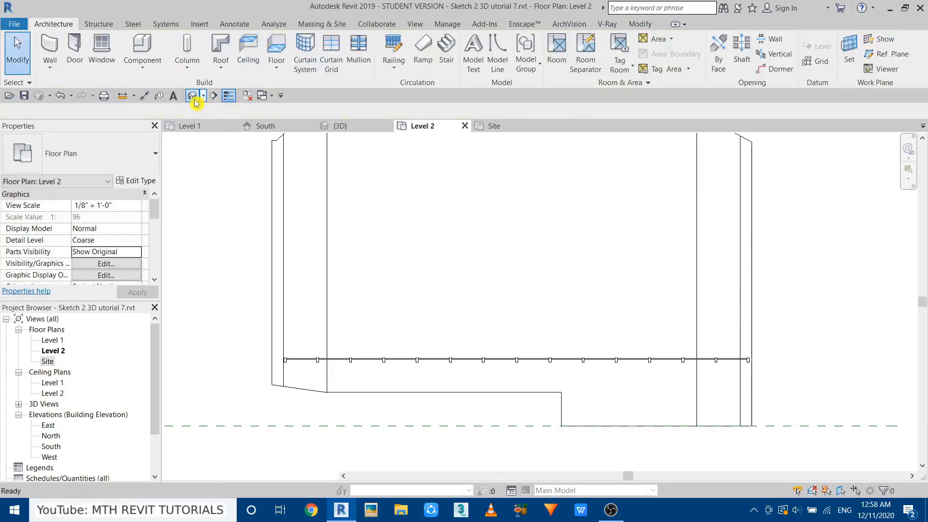
Edit the new curtain wall's profile in the South elevation, deleting its bottom line and both side lines.
left_click(193, 95)
scroll(321, 431, "up", 4)
middle_click_drag(370, 377, 462, 324, "shift")
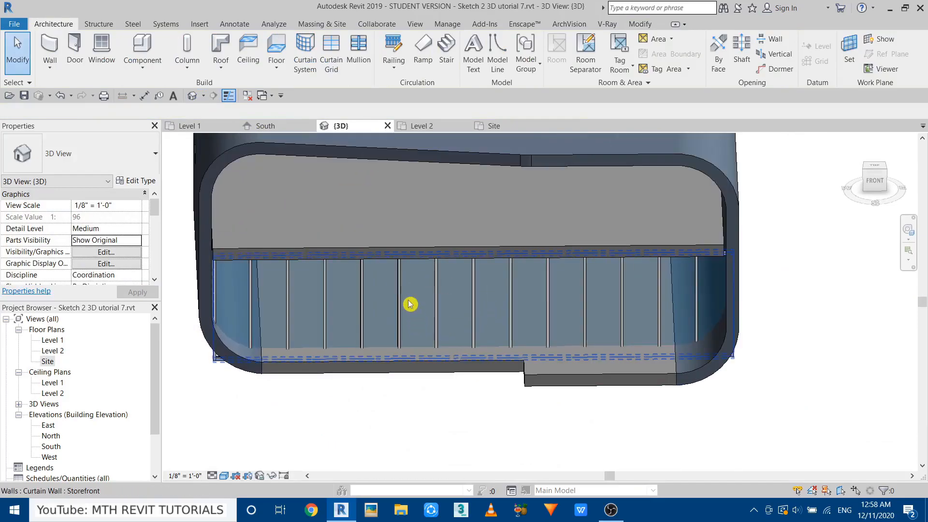
left_click(425, 308)
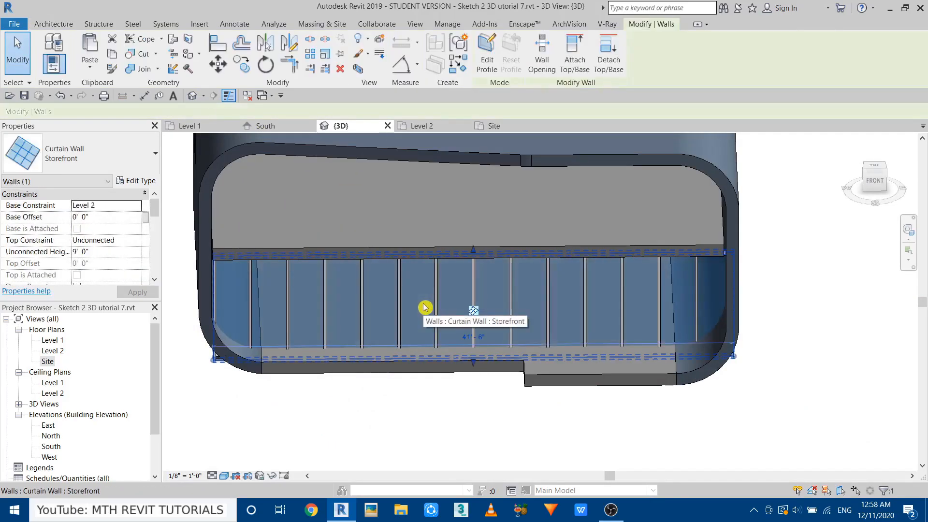
left_click(489, 61)
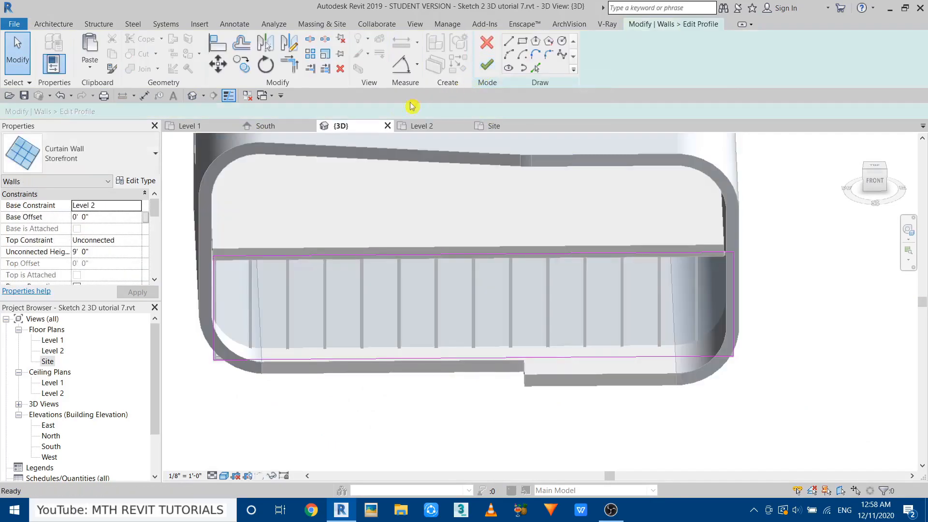
left_click(287, 129)
scroll(324, 228, "down", 4)
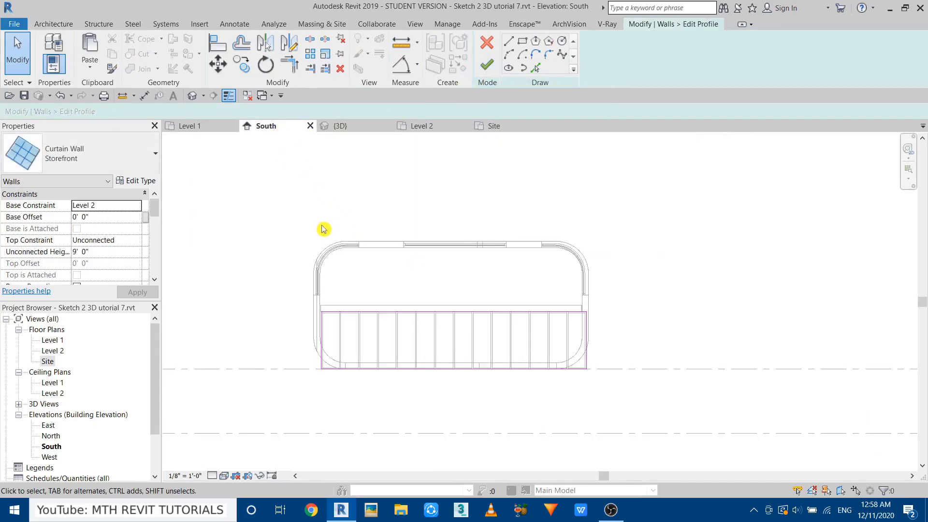
scroll(410, 288, "up", 2)
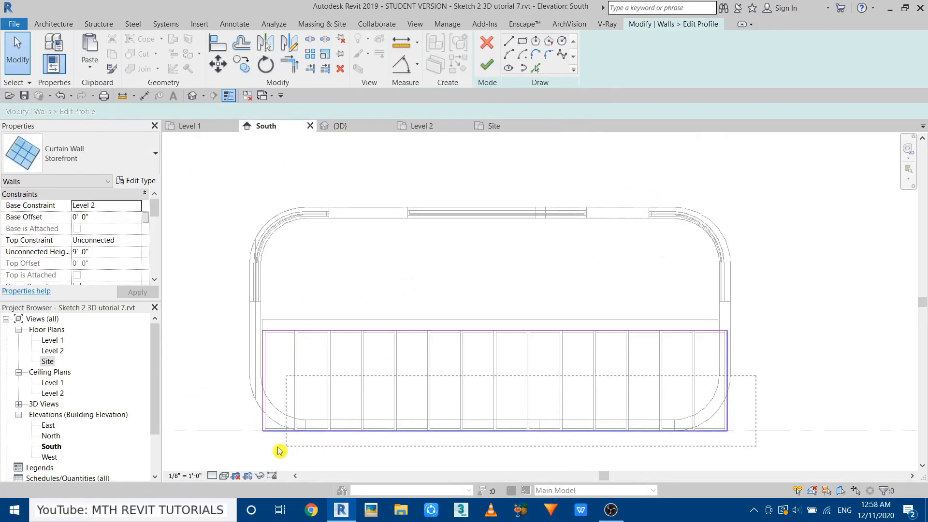
left_click_drag(240, 455, 241, 457)
key("Delete")
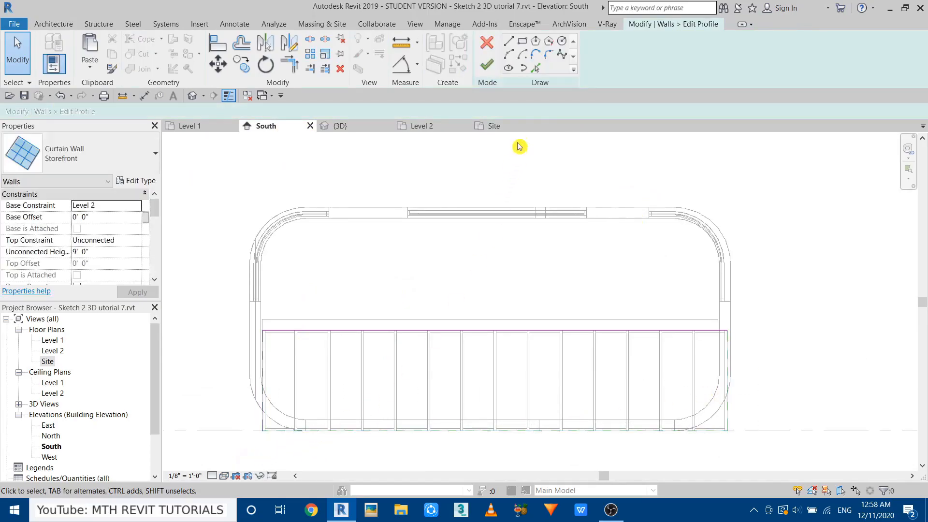
Pick new profile lines for the lower curtain wall along the shell's inner base, both curved lower corners and both inner sides.
left_click(536, 68)
scroll(725, 356, "up", 3)
middle_click_drag(715, 357, 697, 331)
left_click(697, 332)
left_click(570, 375)
scroll(570, 376, "down", 3)
middle_click_drag(331, 404, 634, 406)
scroll(432, 369, "up", 4)
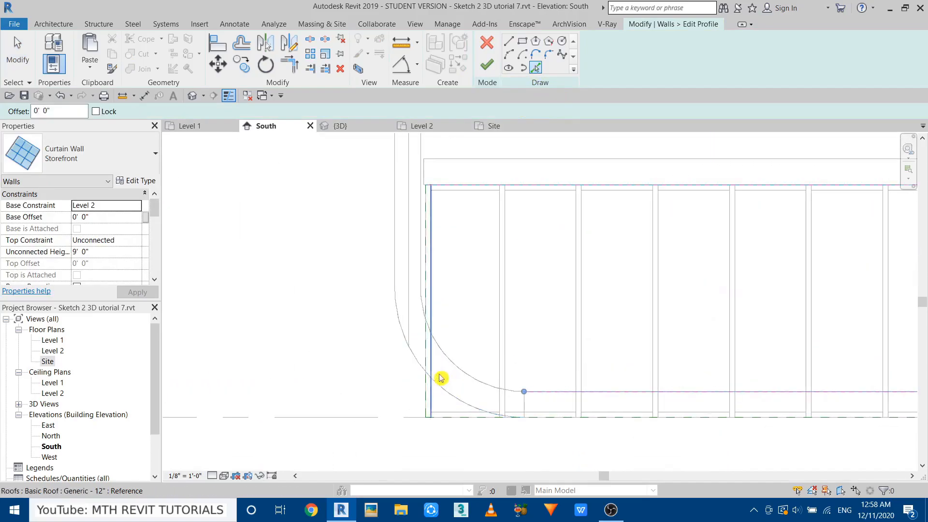
left_click(422, 252)
key("Escape")
scroll(459, 275, "down", 4)
middle_click_drag(460, 276, 414, 319)
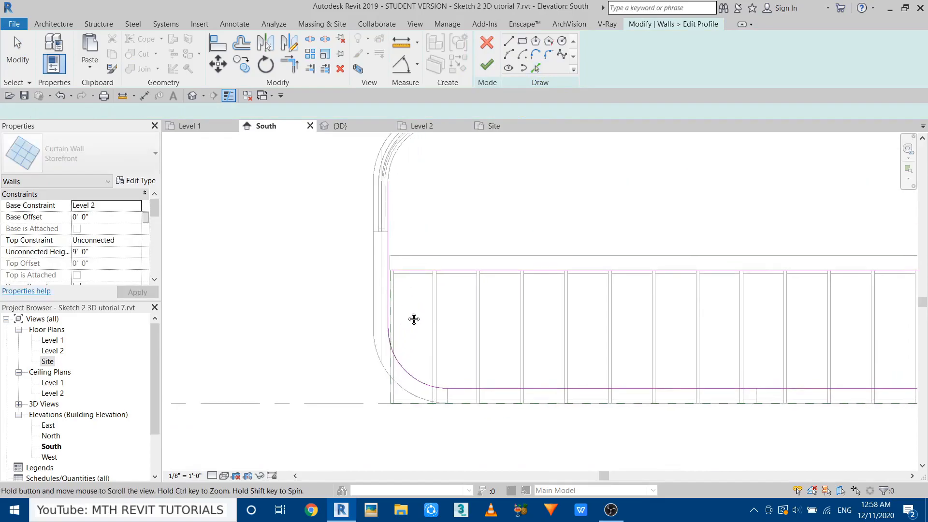
scroll(404, 293, "up", 3)
Trim the profile's side lines to its top line, finish the profile and delete the mullions that cannot be created.
key("Escape")
key("r")
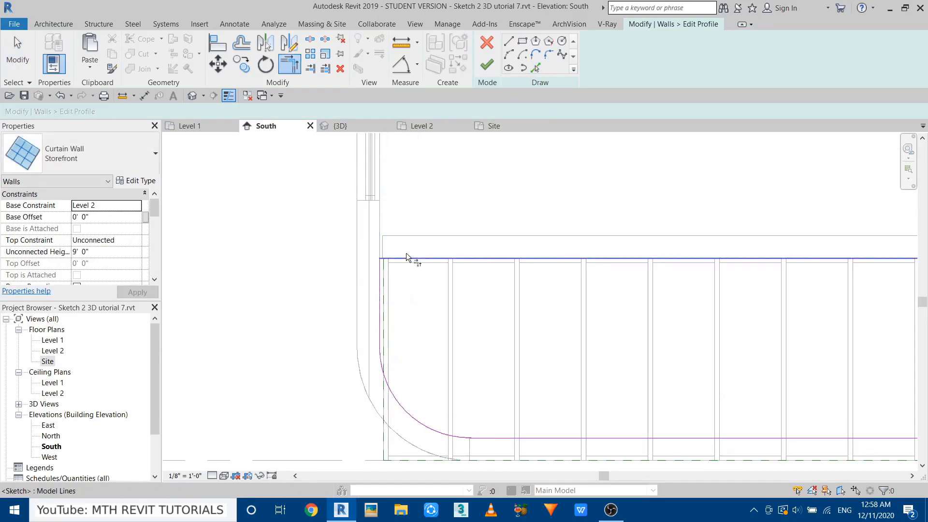
scroll(375, 333, "down", 3)
middle_click_drag(592, 342, 416, 371)
scroll(541, 334, "up", 3)
left_click(655, 317)
left_click(679, 329)
scroll(700, 318, "down", 3)
key("Escape")
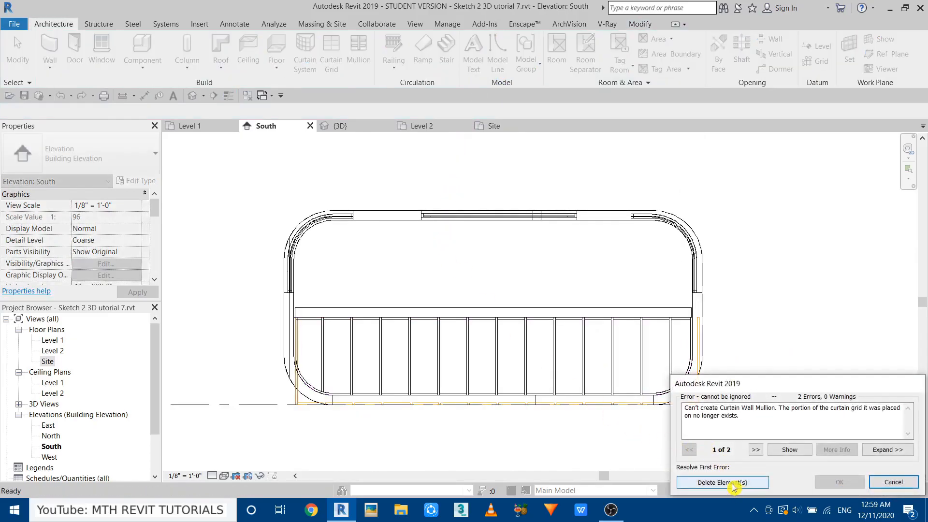
left_click(734, 483)
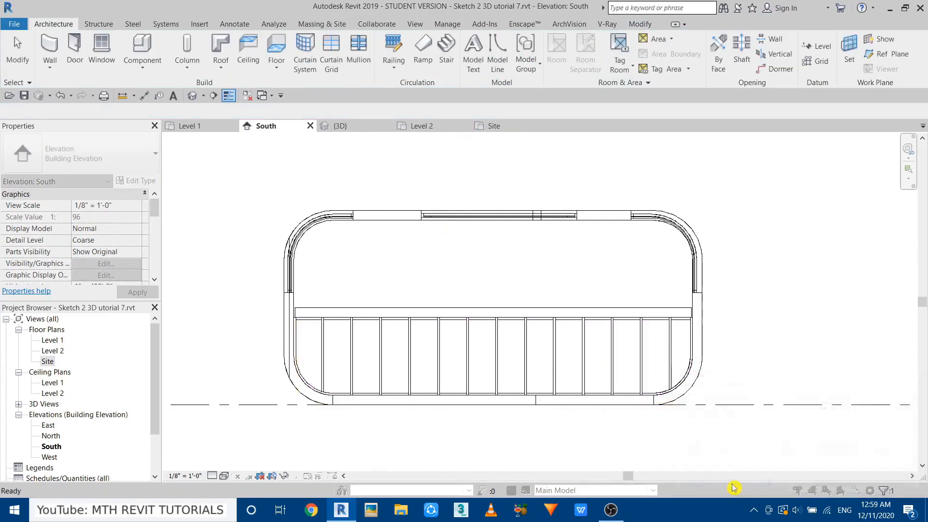
In the 3D view, copy the lower Storefront curtain wall, paste it aligned to the same place and set the copy's base offset to 10' 0".
left_click(295, 160)
left_click(365, 132)
middle_click_drag(431, 295, 509, 317, "shift")
scroll(471, 353, "up", 4)
middle_click_drag(484, 241, 472, 265)
left_click(494, 356)
scroll(494, 356, "down", 3)
scroll(534, 292, "up", 4)
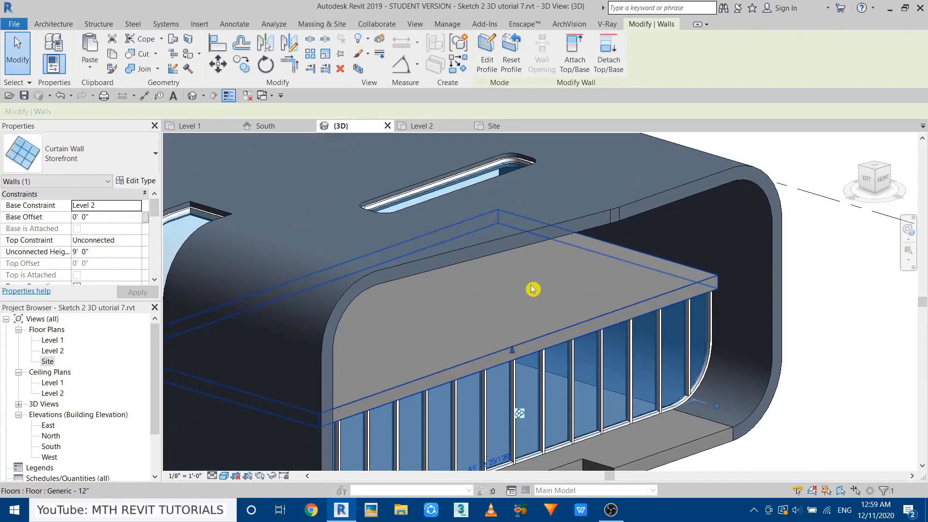
left_click(102, 62)
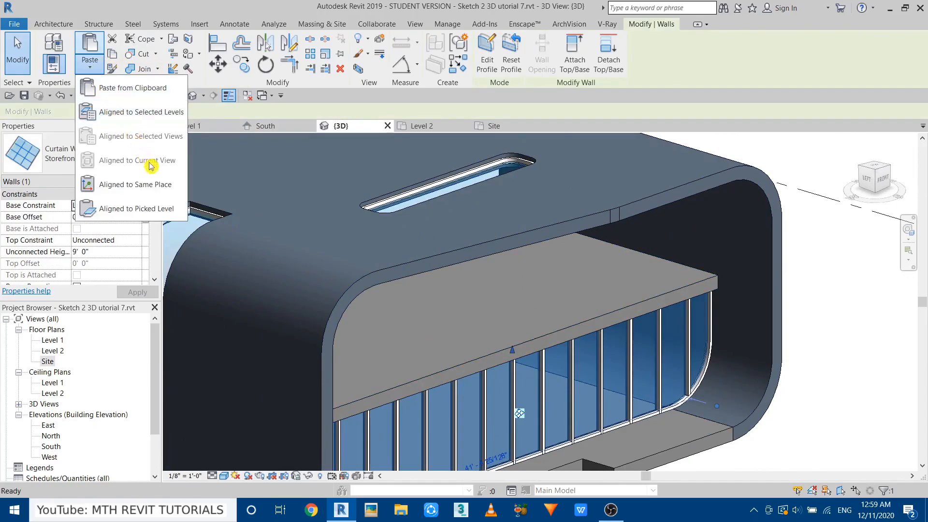
left_click(141, 190)
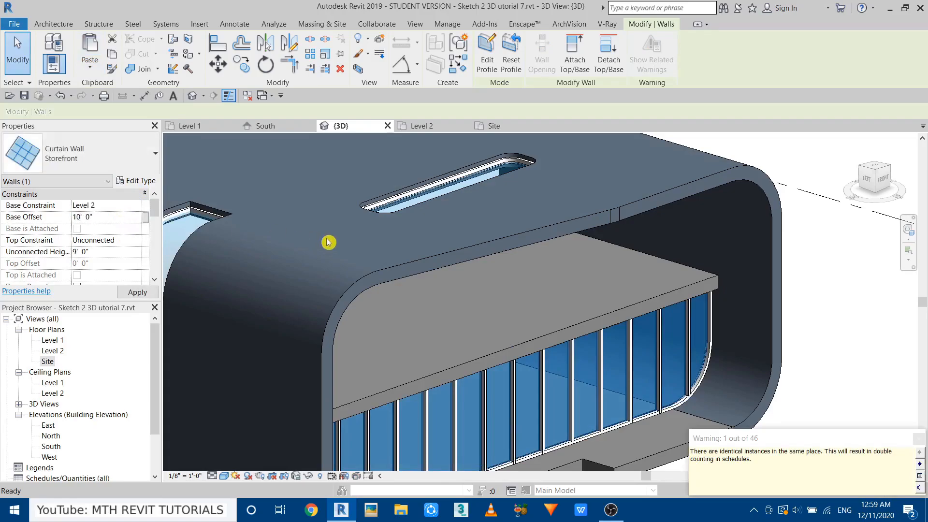
key("Escape")
scroll(595, 344, "down", 1)
middle_click_drag(554, 356, 485, 351, "shift")
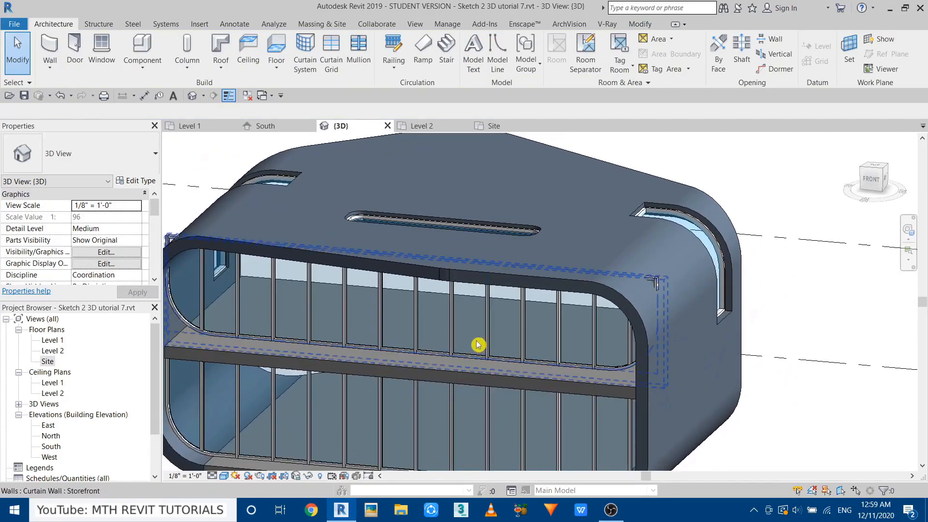
Edit the upper curtain wall's profile in the South elevation and delete all of its existing sketch lines.
left_click(478, 344)
left_click(486, 54)
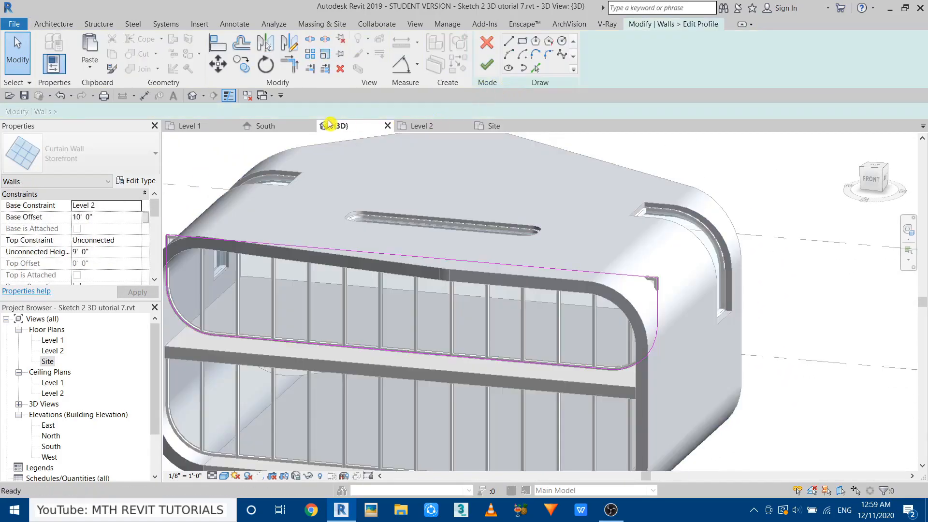
left_click(265, 126)
scroll(604, 238, "up", 2)
middle_click_drag(607, 236, 650, 266)
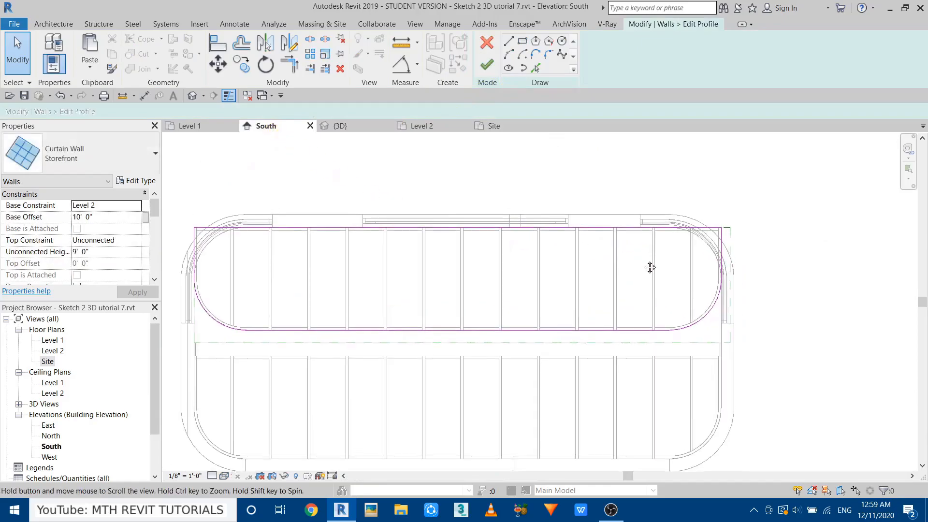
scroll(684, 290, "down", 2)
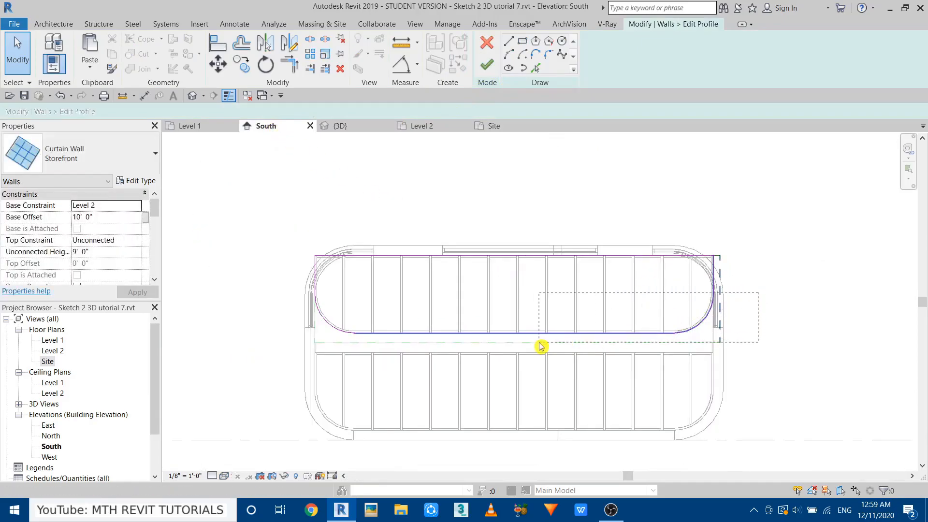
mouse_move(297, 201)
left_mouse_down()
mouse_move(717, 348)
mouse_move(785, 362)
left_mouse_up()
key("Escape")
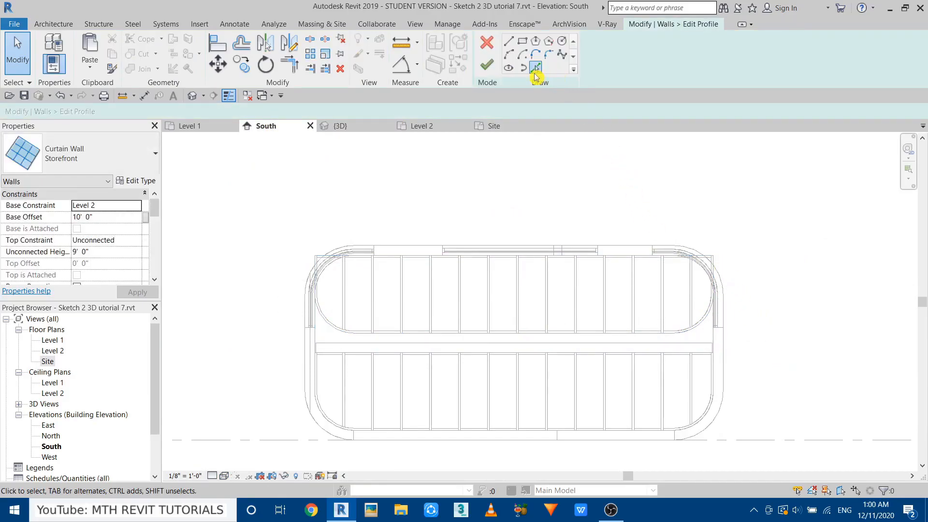
Pick new profile lines along the middle floor's top edge and the shell's inner sides, curved upper corners and ceiling.
scroll(692, 337, "up", 5)
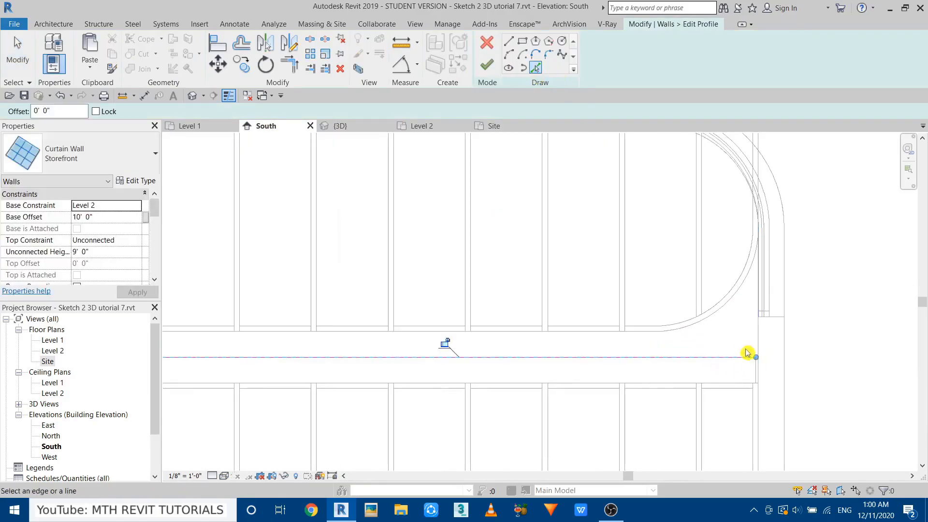
scroll(785, 382, "up", 5)
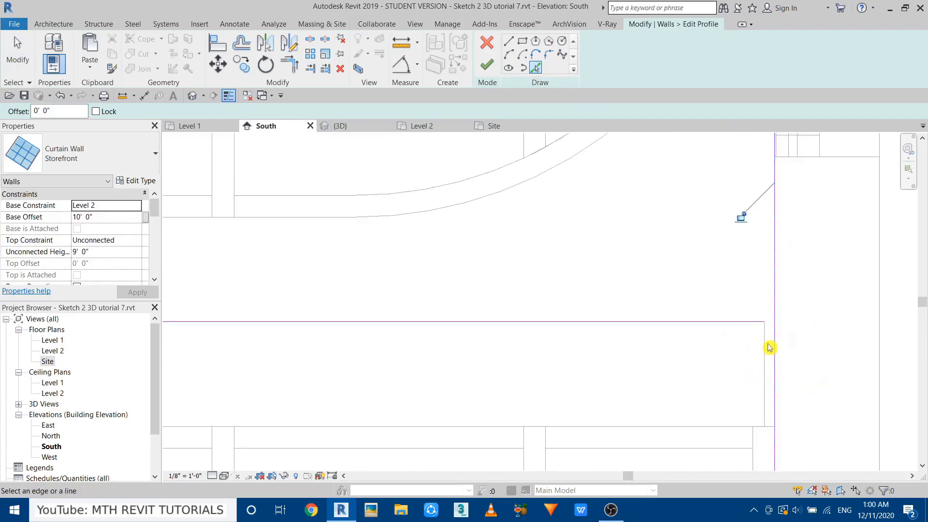
scroll(787, 373, "down", 6)
scroll(747, 266, "up", 3)
left_click(528, 179)
scroll(574, 211, "down", 4)
middle_click_drag(462, 258, 829, 263)
scroll(540, 211, "up", 4)
scroll(484, 210, "up", 2)
left_click(483, 209)
scroll(483, 213, "down", 3)
scroll(436, 345, "up", 4)
left_click(413, 349)
scroll(435, 178, "down", 6)
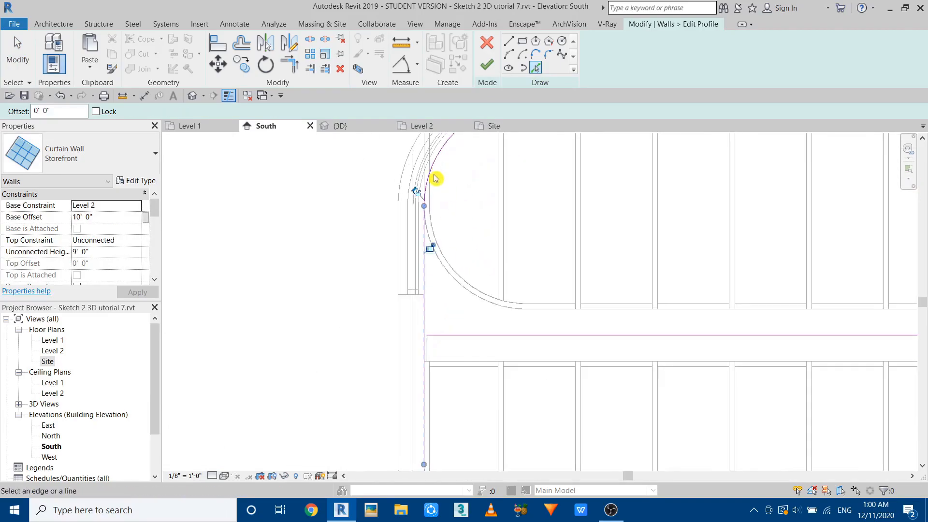
scroll(415, 359, "up", 4)
mouse_move(441, 251)
middle_mouse_down()
mouse_move(414, 206)
mouse_move(381, 353)
middle_mouse_up()
scroll(384, 355, "up", 4)
scroll(338, 339, "down", 4)
scroll(360, 321, "up", 1)
key("Escape")
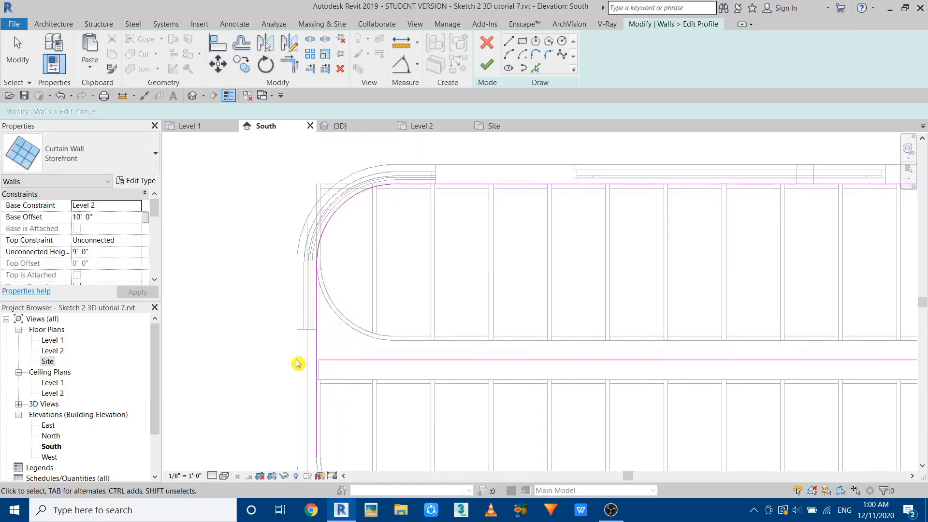
Trim the upper profile's side lines to the floor line at both corners, finish it and delete the mullions that cannot be created.
scroll(297, 363, "up", 1)
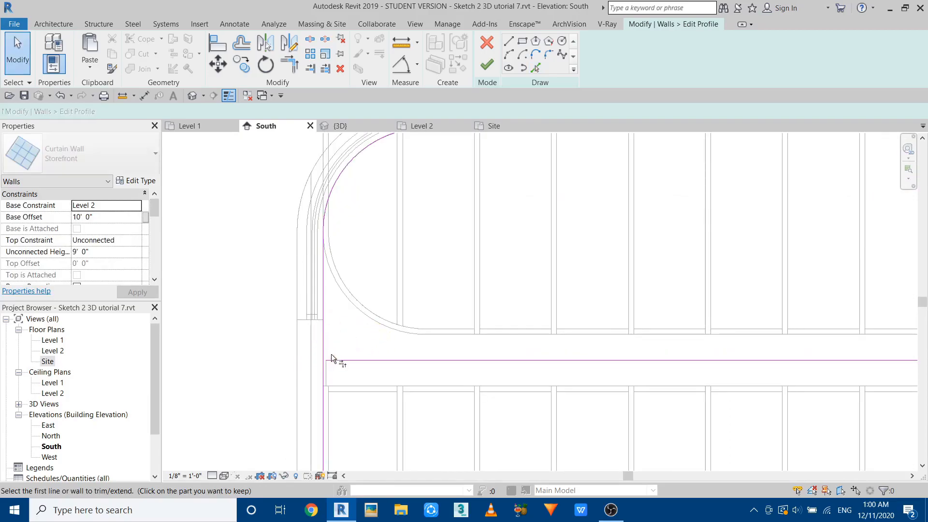
key("t")
key("r")
left_click(327, 346)
scroll(270, 371, "down", 3)
scroll(593, 358, "up", 3)
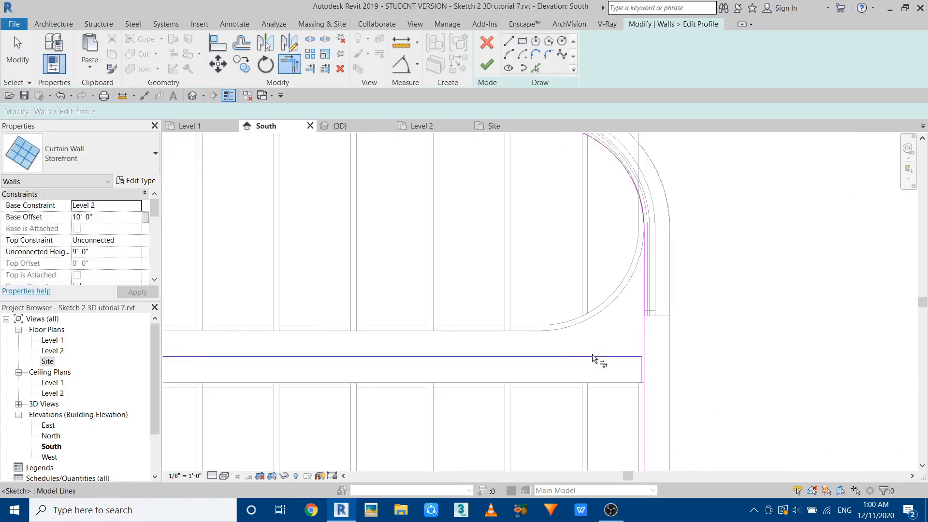
scroll(700, 411, "down", 3)
key("Escape")
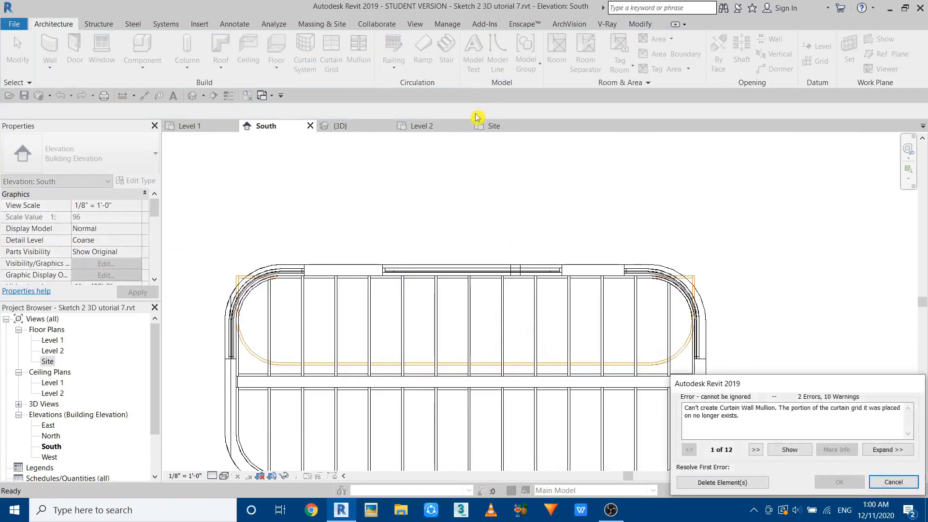
left_click(753, 484)
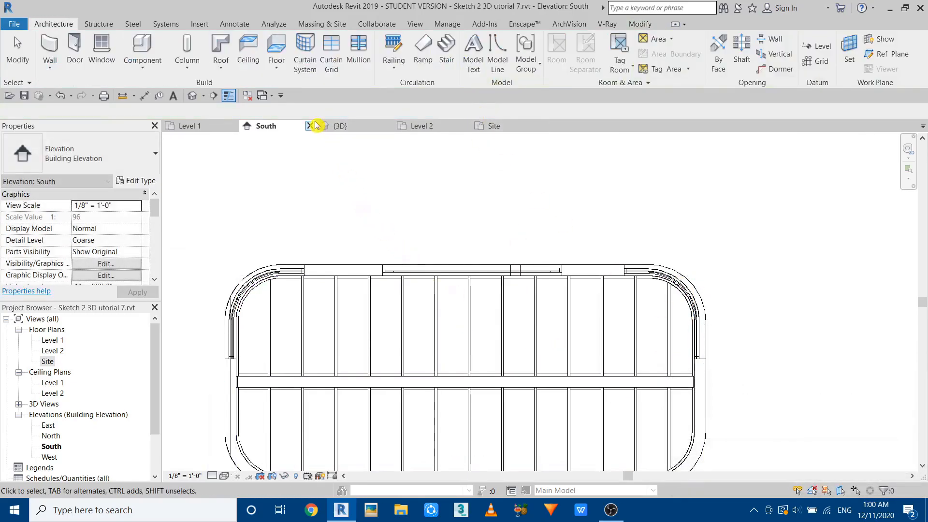
Edit the middle floor's boundary in the 3D view and align its east boundary line with the shell's inner face.
left_click(334, 126)
scroll(410, 335, "down", 3)
middle_click_drag(386, 354, 468, 359, "shift")
scroll(415, 319, "up", 3)
scroll(428, 368, "up", 2)
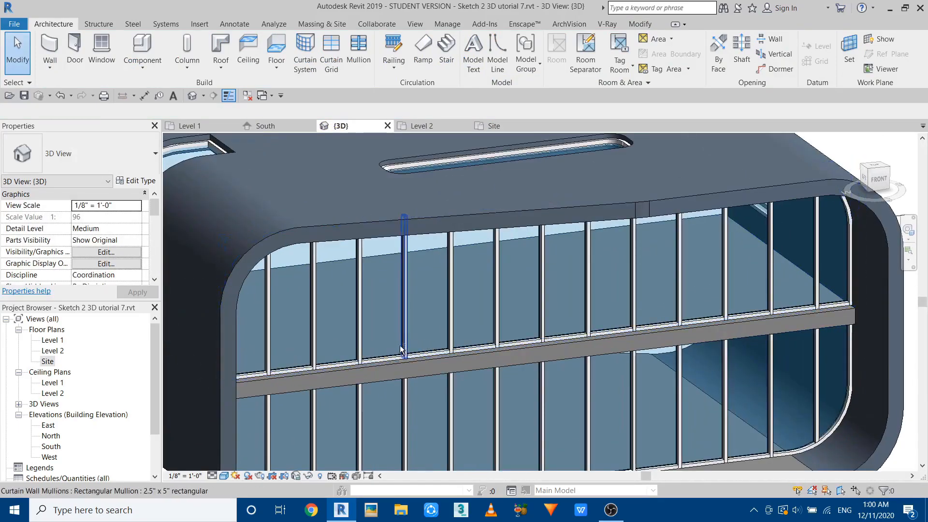
middle_click_drag(597, 408, 498, 414)
scroll(704, 329, "up", 4)
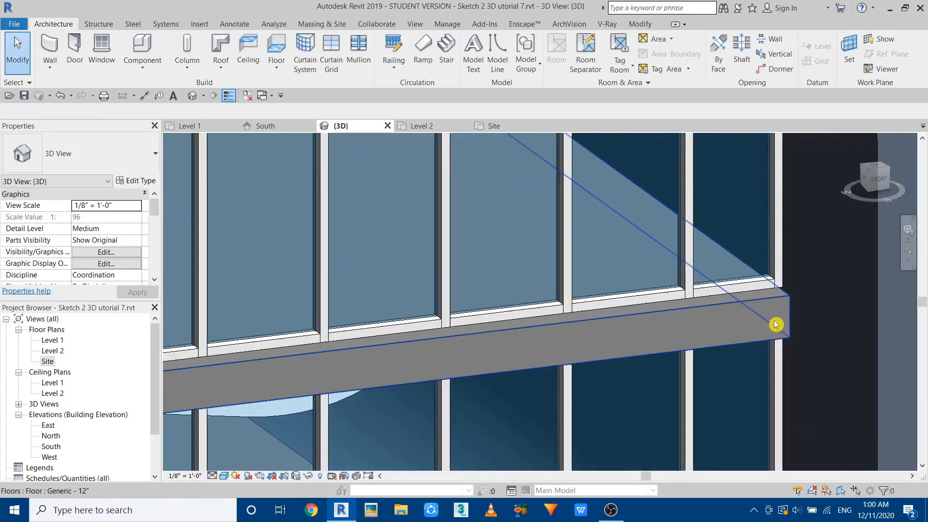
left_click(775, 319)
left_click(491, 57)
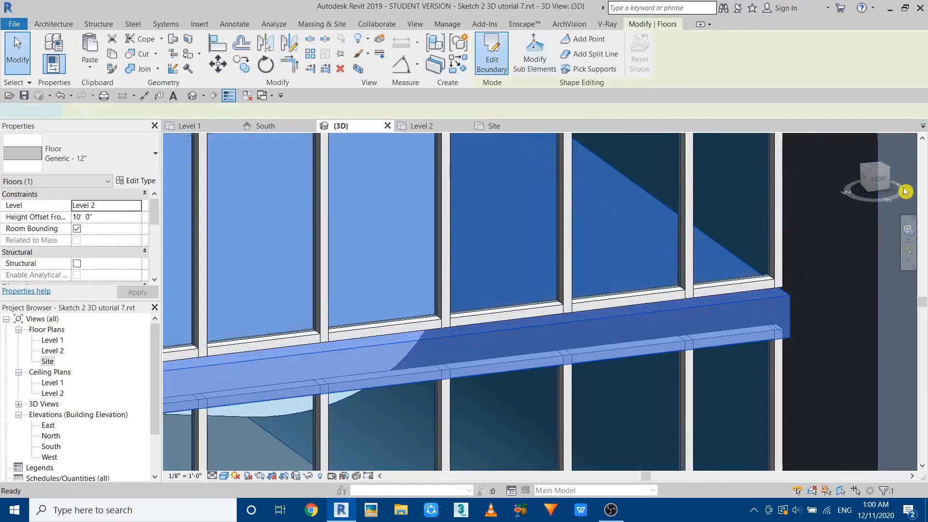
middle_click_drag(550, 373, 560, 338)
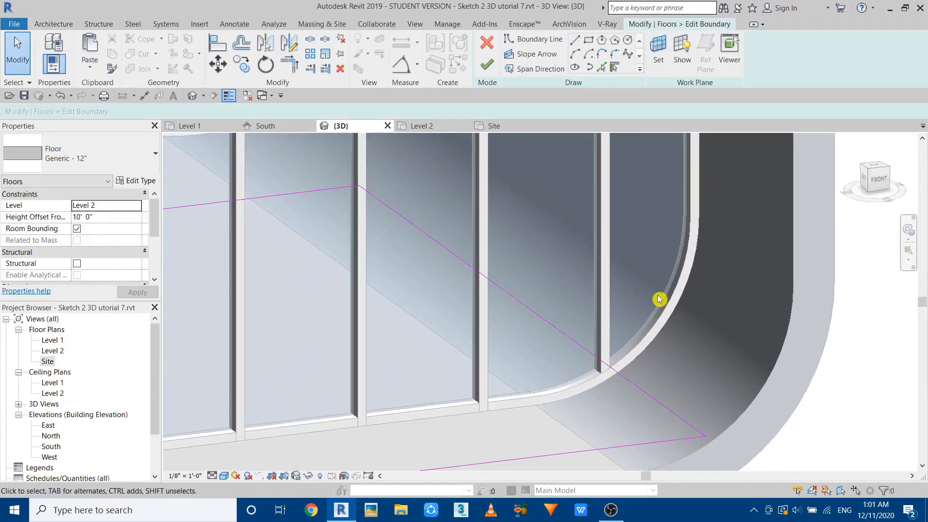
left_click(216, 52)
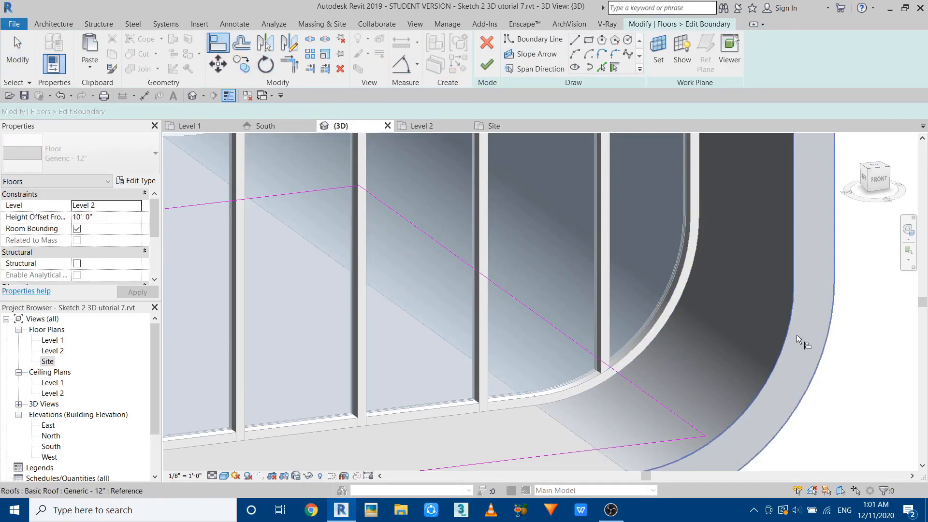
left_click(786, 259)
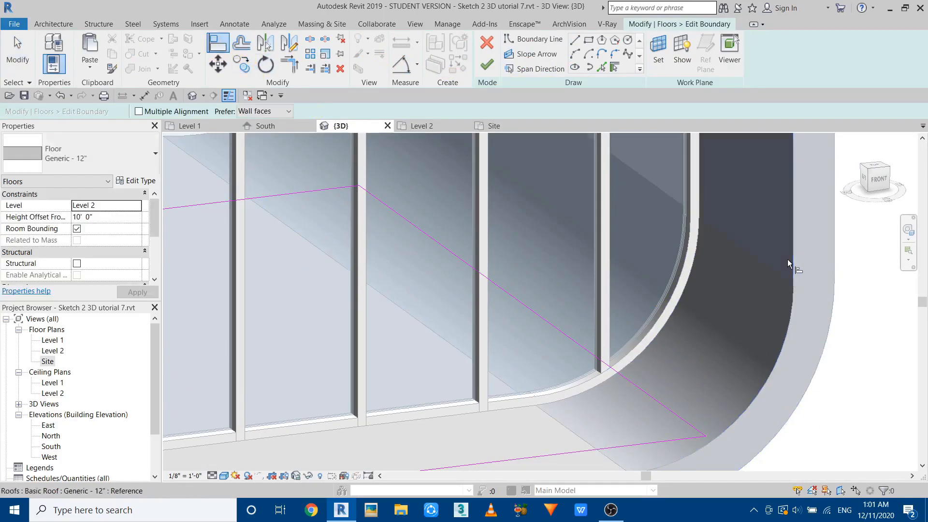
left_click(642, 387)
Align the middle floor's west boundary line with the shell's opposite inner face and finish the boundary.
scroll(778, 312, "down", 3)
middle_click_drag(489, 354, 294, 391)
middle_click_drag(304, 259, 353, 286, "shift")
scroll(353, 285, "up", 2)
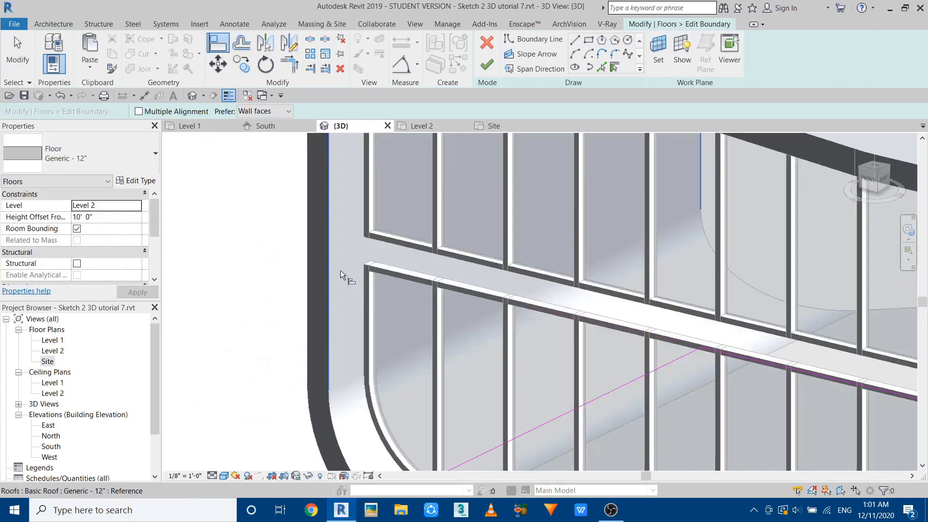
left_click(330, 268)
scroll(389, 358, "down", 3)
middle_click_drag(389, 363, 391, 303)
scroll(396, 314, "up", 2)
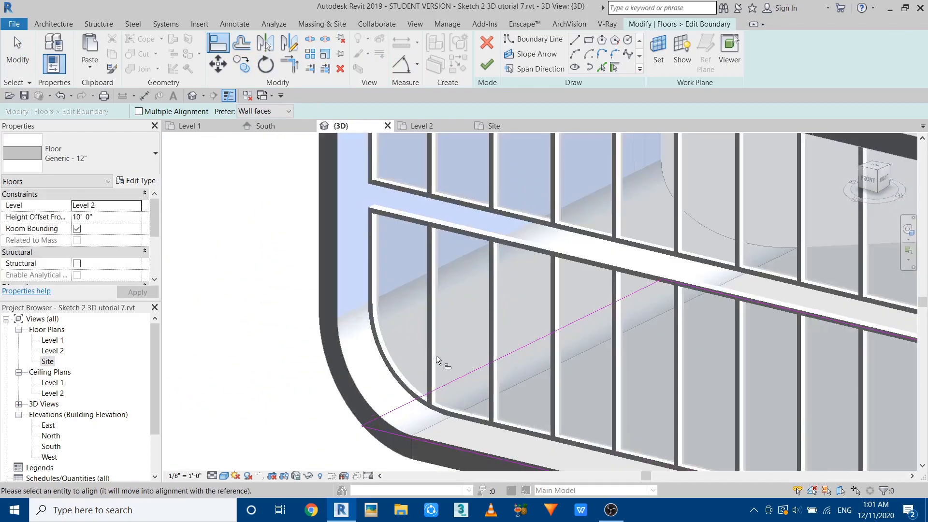
left_click(465, 373)
scroll(361, 266, "down", 2)
key("Escape")
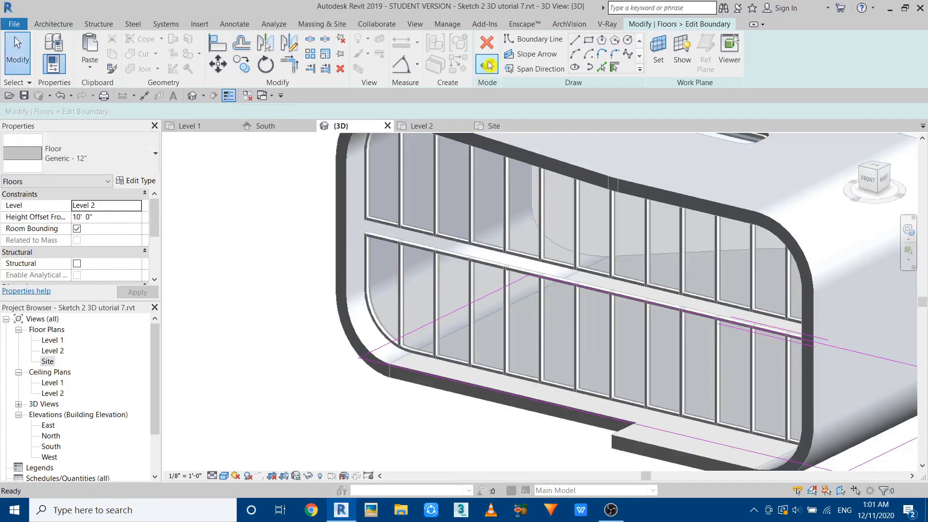
left_click(487, 65)
left_click(426, 406)
Mirror a copy of both front Storefront curtain walls about a drawn horizontal axis across the shell in the Level 2 plan.
middle_click_drag(427, 406, 433, 282, "shift")
middle_click_drag(527, 332, 417, 352, "shift")
scroll(417, 353, "up", 1)
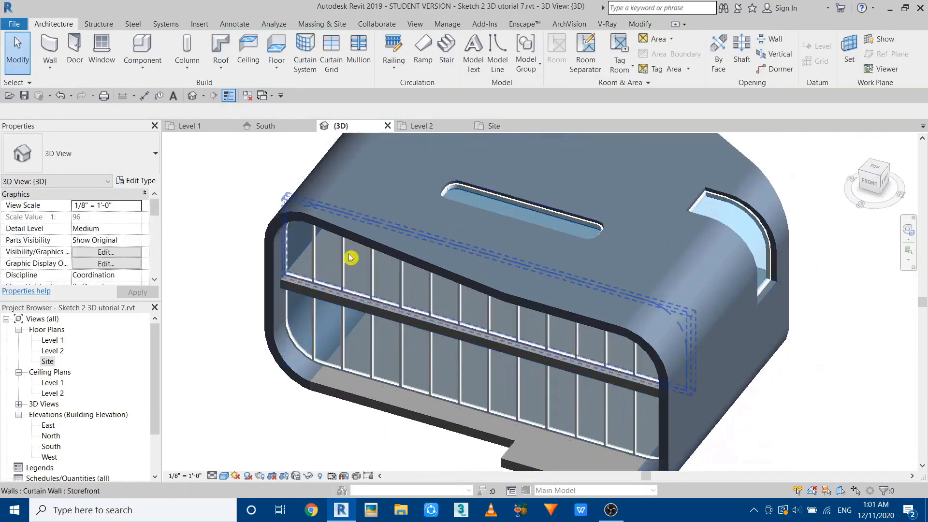
left_click(448, 364)
left_click(441, 297, "ctrl")
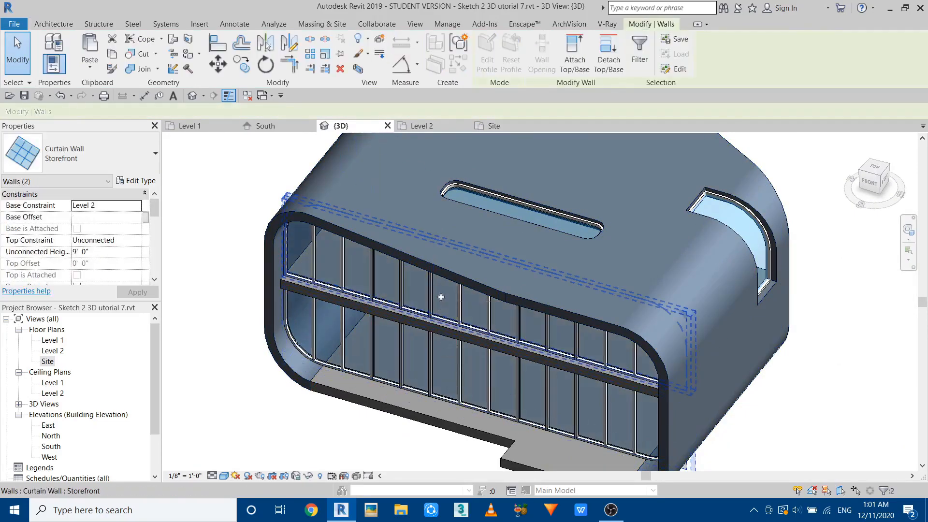
left_click(425, 127)
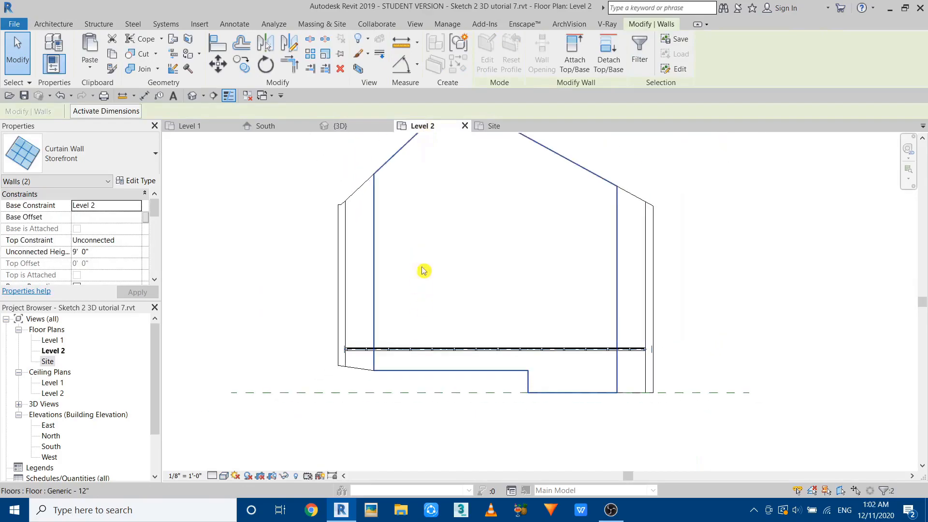
left_click(289, 46)
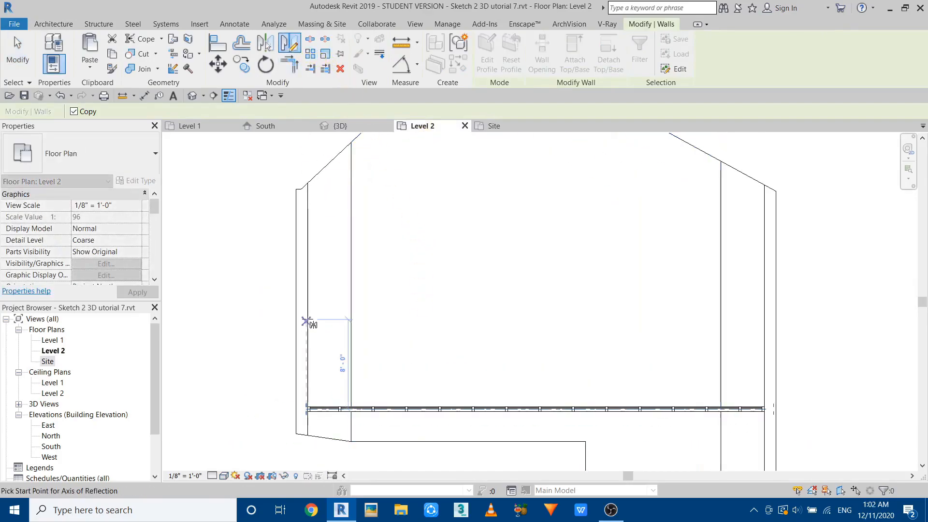
left_click(405, 313)
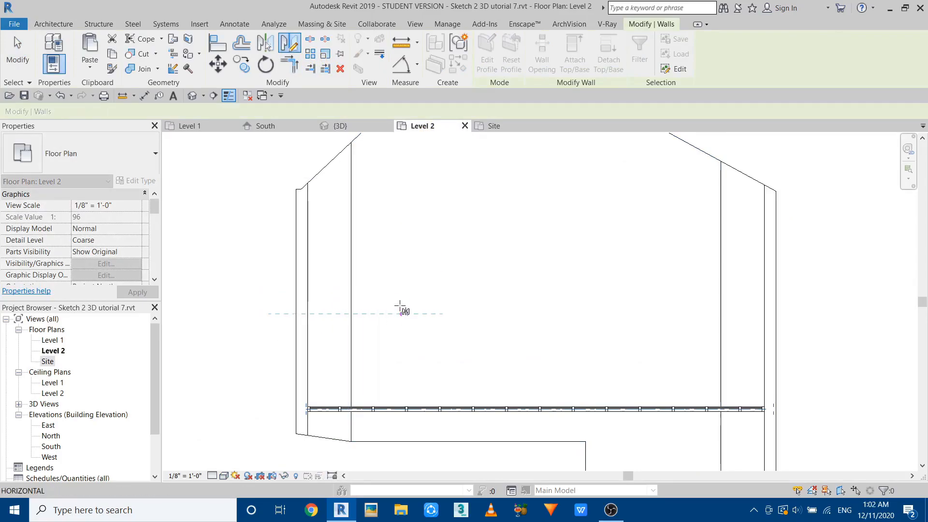
left_click(218, 64)
scroll(304, 190, "up", 4)
scroll(344, 291, "down", 3)
In the Site plan, move the mirrored upper-storey curtain wall from its end corner to the shell's rear inner corner.
left_click(503, 126)
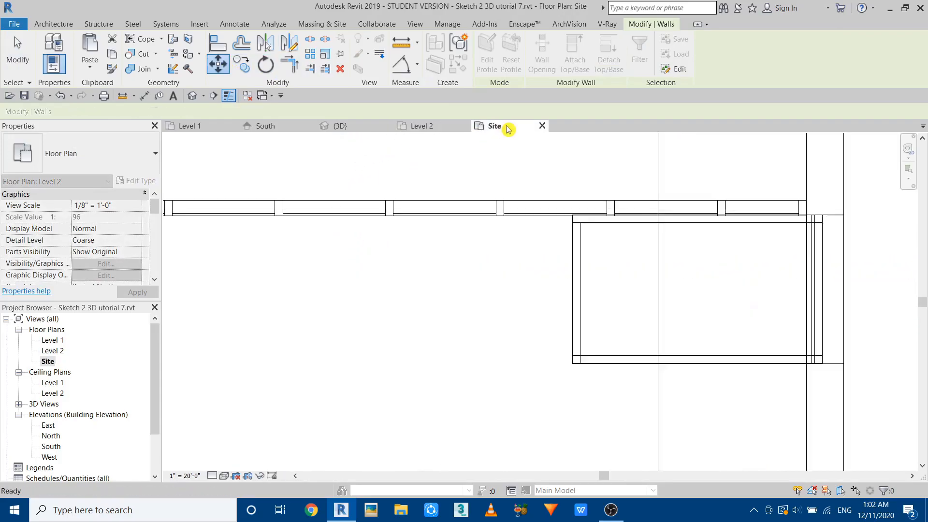
scroll(541, 326, "down", 5)
middle_click_drag(333, 254, 424, 278)
scroll(424, 279, "up", 3)
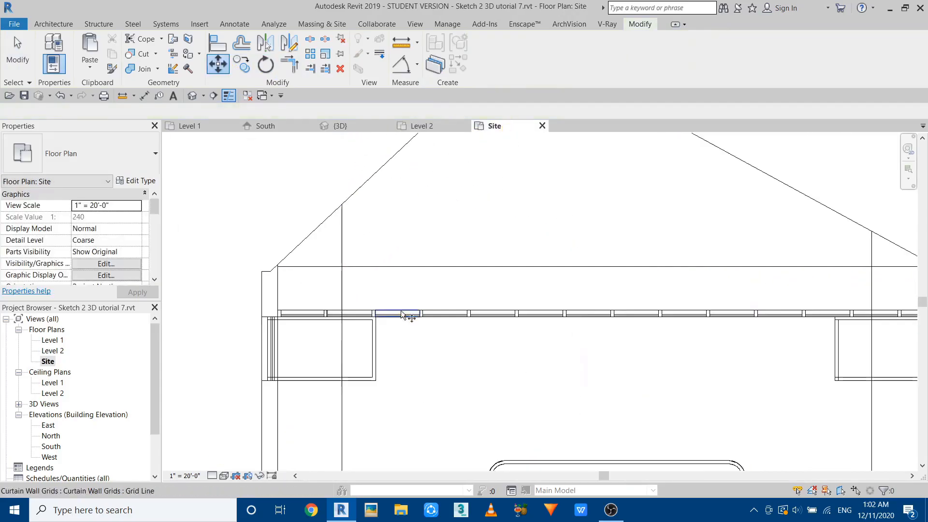
key("Escape")
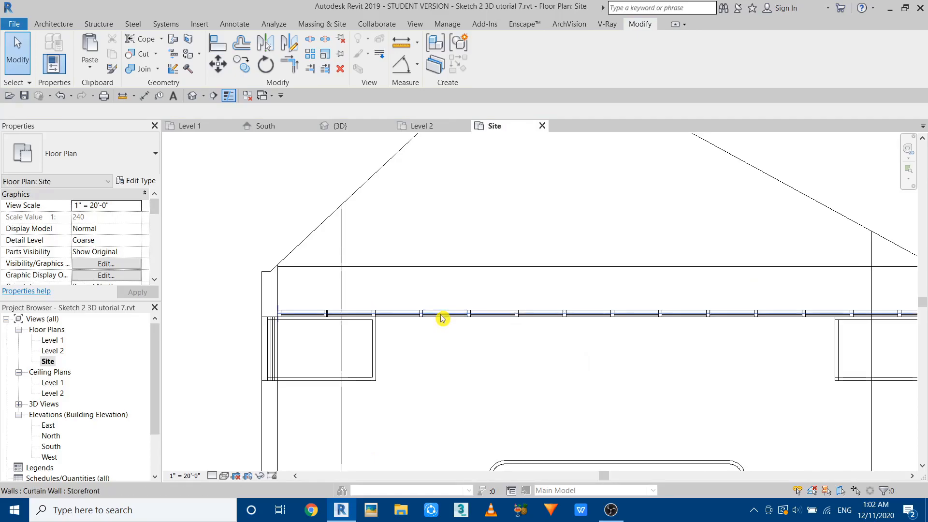
left_click(441, 315)
key("m")
key("v")
scroll(283, 320, "up", 2)
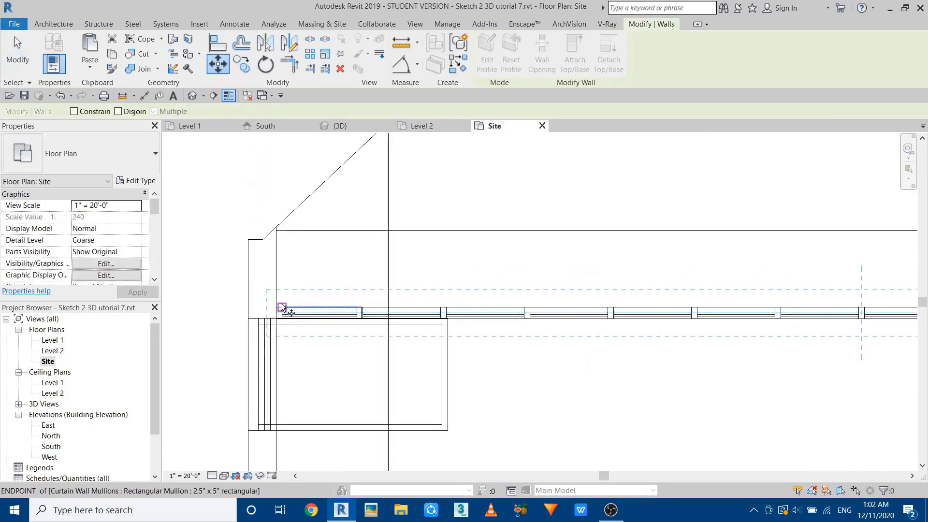
left_click(273, 234)
key("Escape")
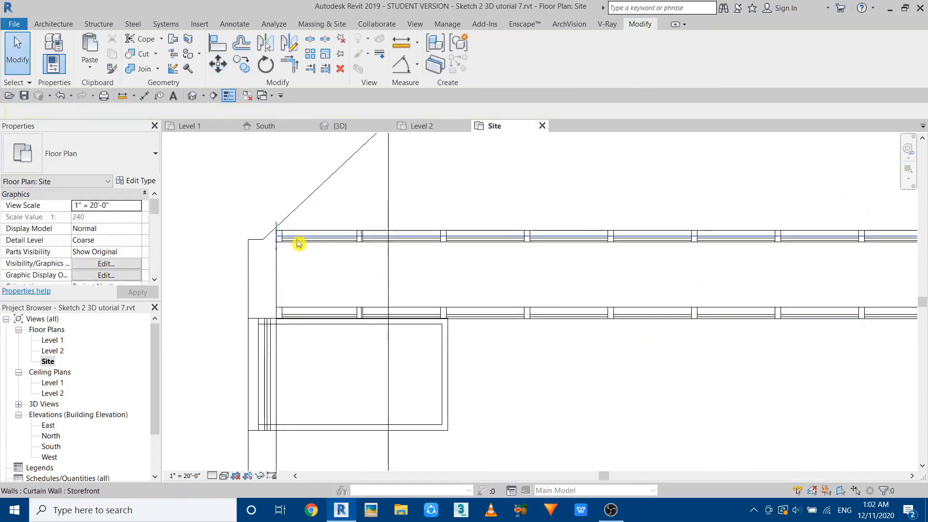
Nudge the moved upper-storey curtain wall slightly away from the shell's rear edge.
left_click(298, 239)
key("Down")
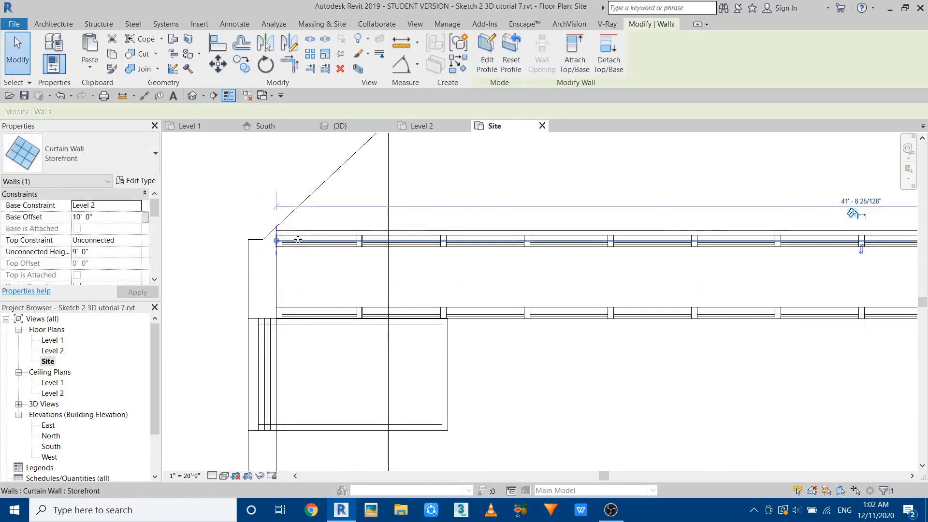
key("Escape")
scroll(299, 242, "down", 5)
scroll(370, 276, "up", 2)
middle_click_drag(380, 287, 388, 295)
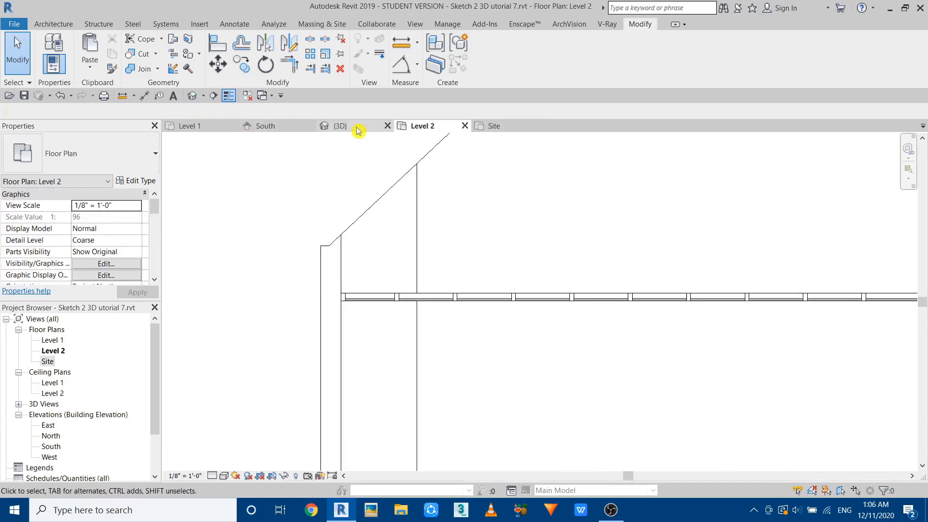
Check the mirrored walls in 3D and set the Level 1 plan's underlay base level to Level 2.
left_click(362, 127)
middle_click_drag(356, 297, 353, 384, "shift")
scroll(373, 364, "up", 2)
middle_click_drag(288, 304, 441, 331, "shift")
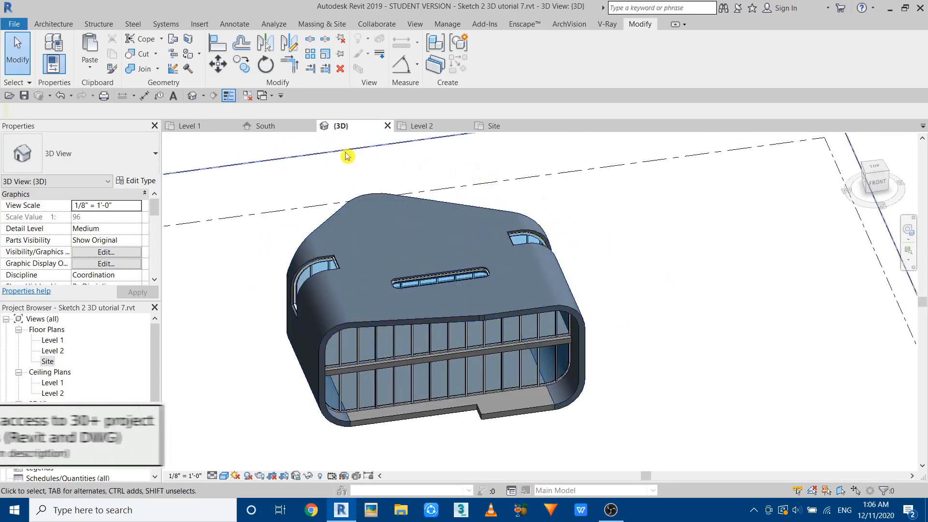
left_click(193, 127)
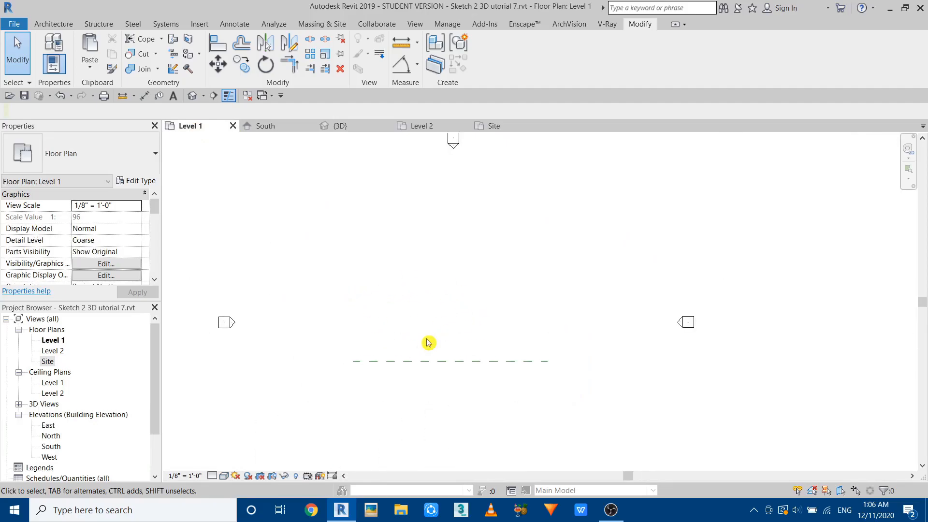
left_click_drag(158, 211, 154, 238)
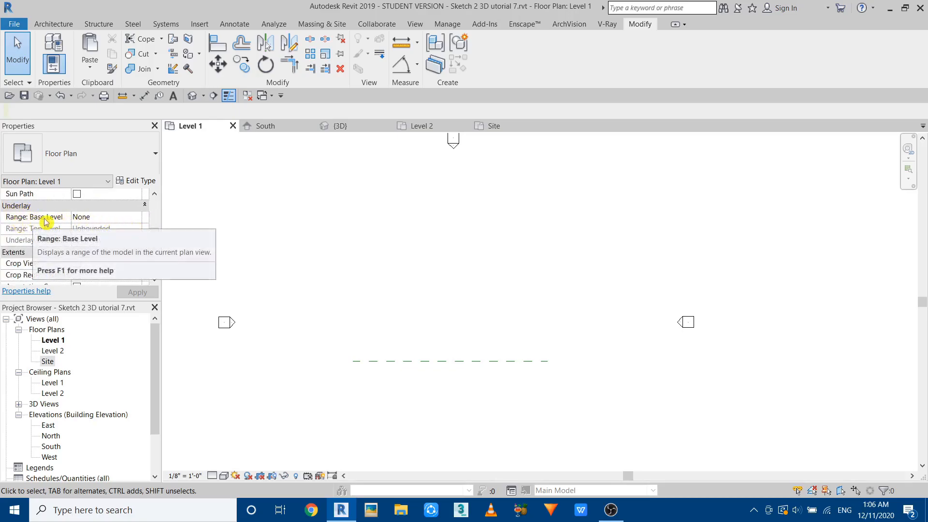
left_click(137, 218)
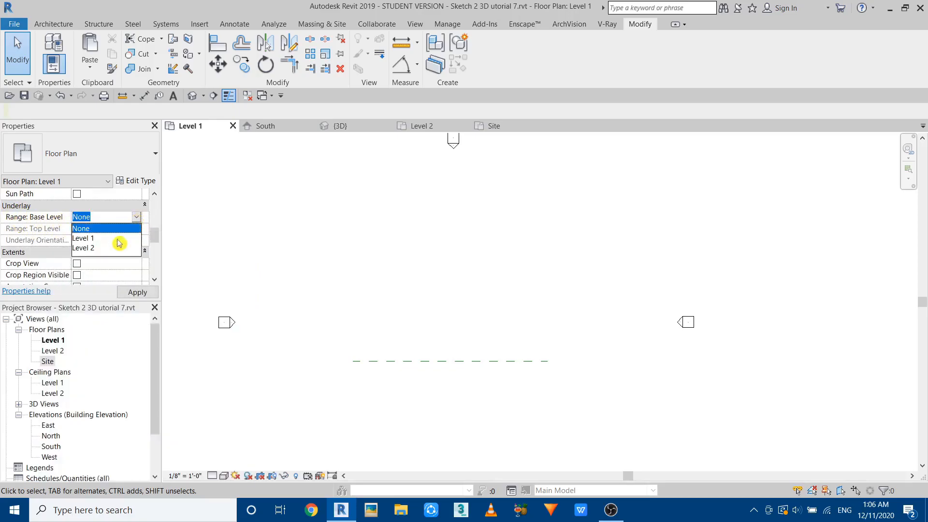
left_click(93, 248)
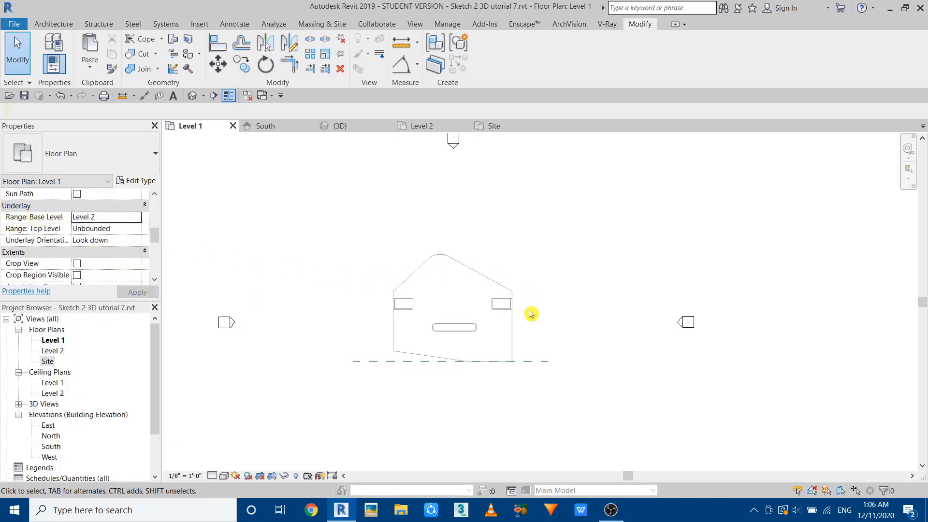
Set the Level 1 plan's visual style to Wireframe.
scroll(464, 358, "up", 4)
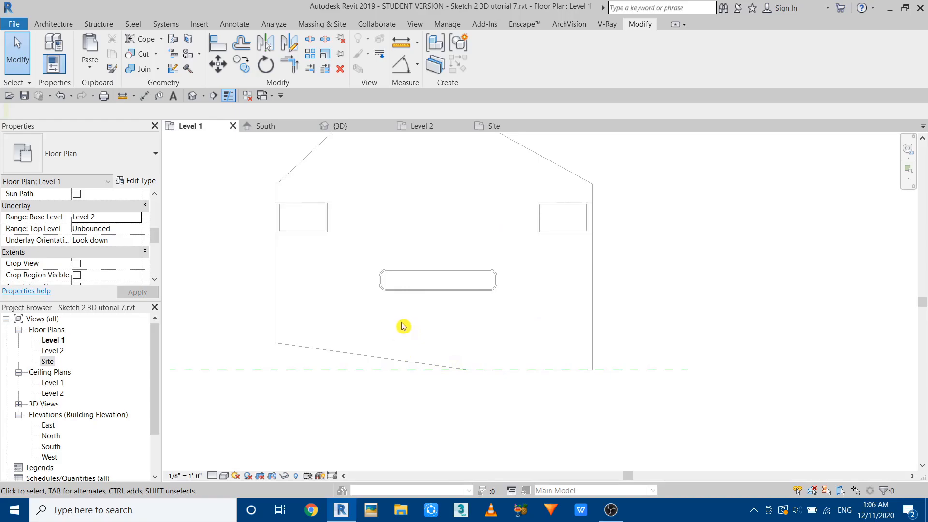
left_click(225, 476)
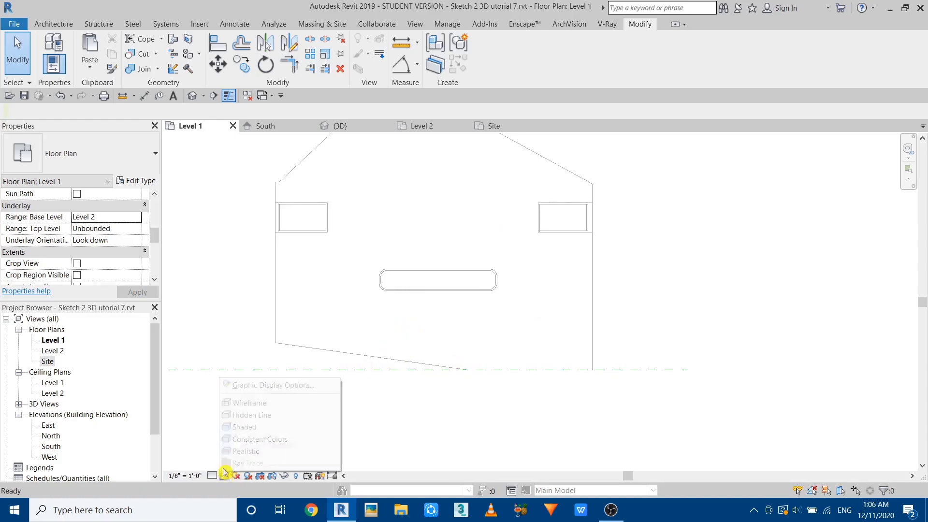
left_click(239, 406)
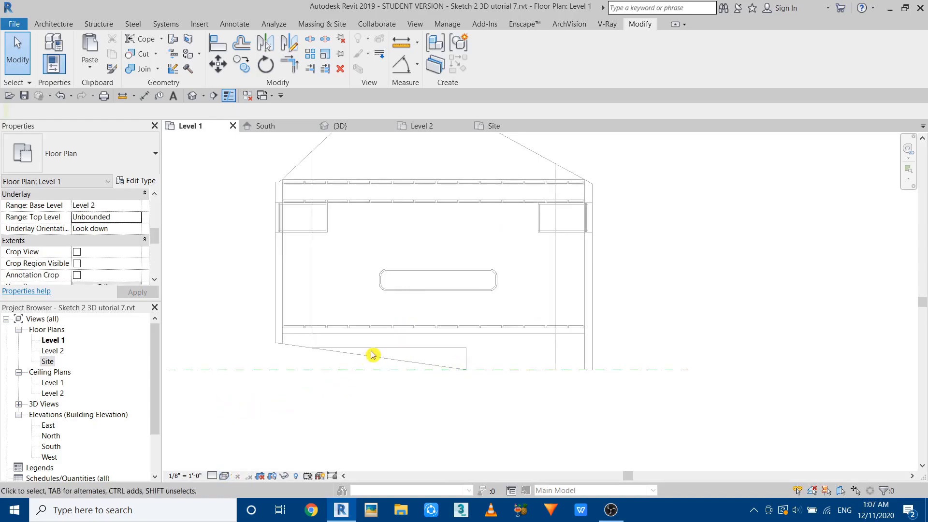
Start a new stair in the Level 1 plan using the Cast-In-Place Monolithic Stair type.
scroll(372, 356, "up", 2)
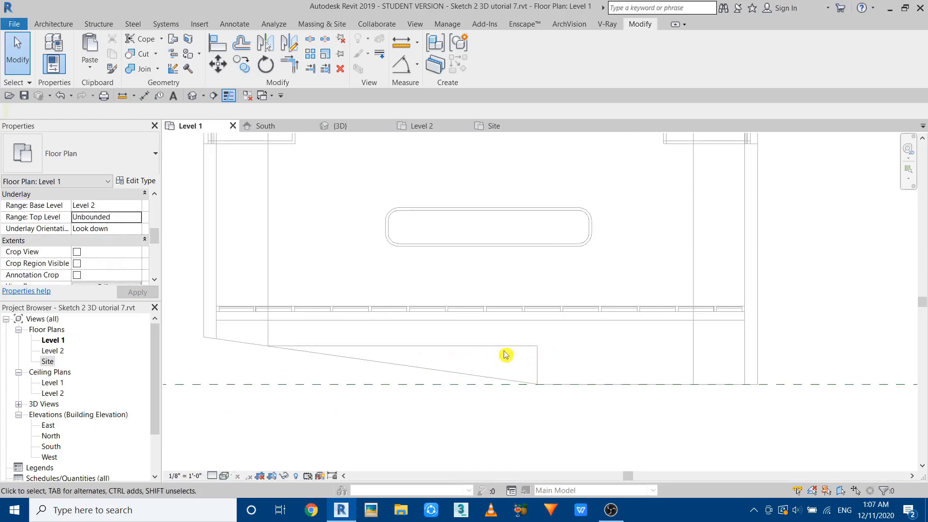
scroll(496, 364, "down", 1)
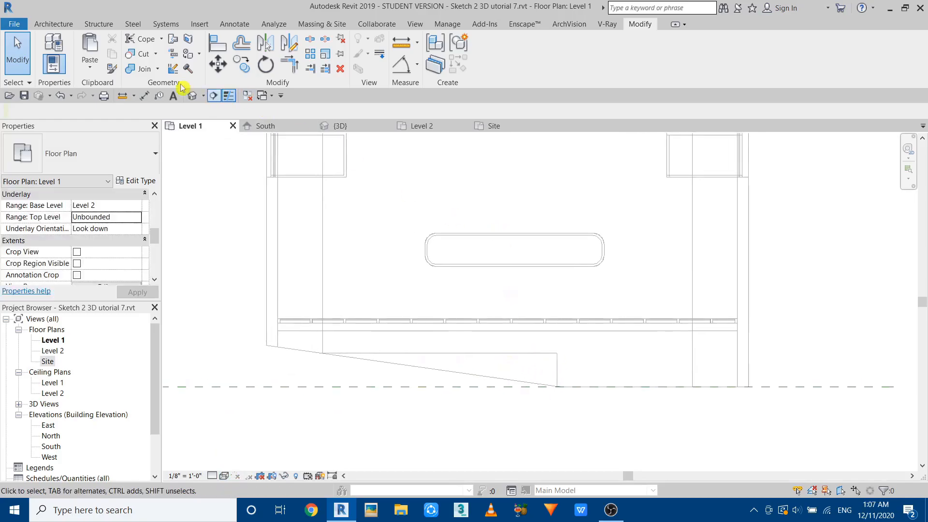
left_click(54, 24)
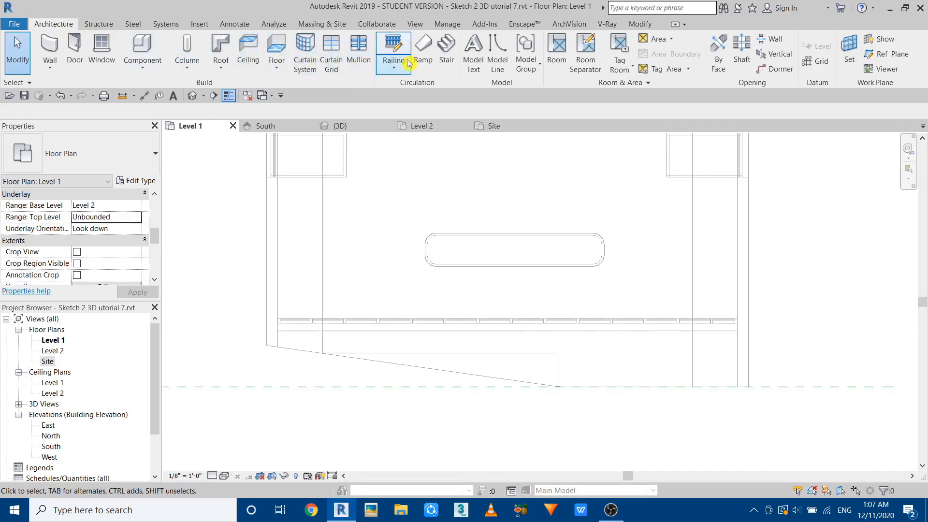
left_click(441, 58)
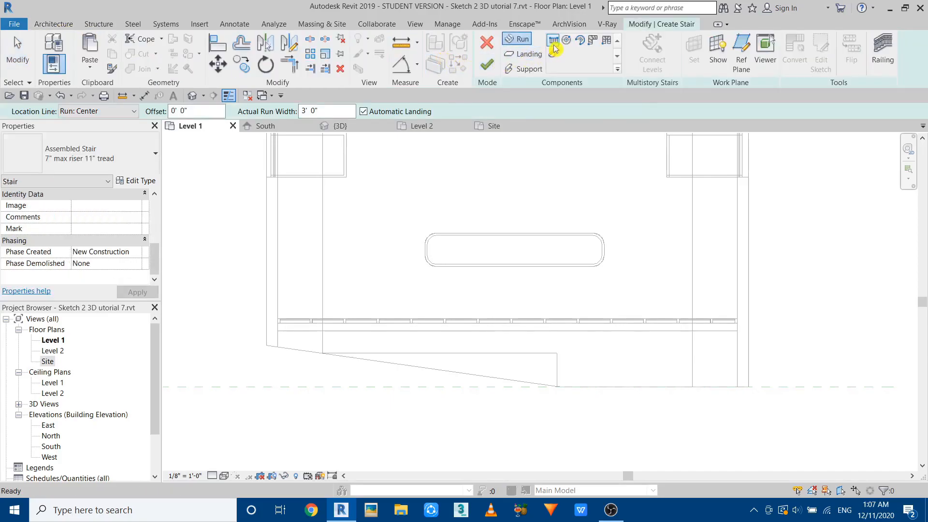
left_click(114, 165)
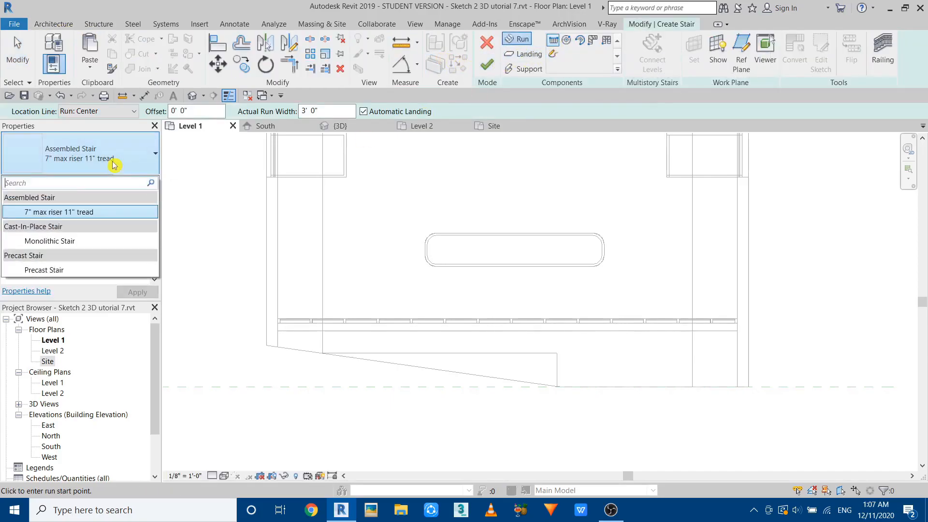
left_click(65, 242)
Try to set the stair's top level to None and its desired height to 10' 6".
scroll(107, 223, "up", 5)
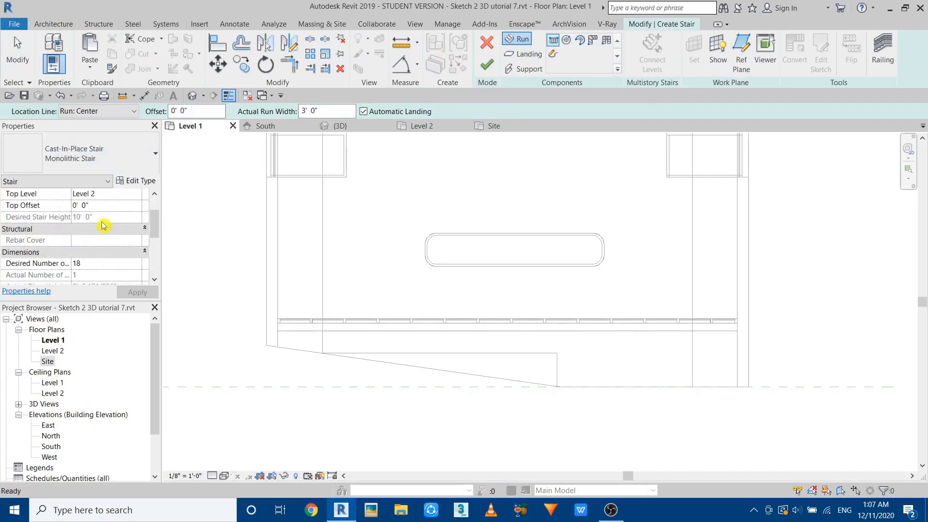
scroll(76, 242, "down", 5)
scroll(112, 243, "up", 5)
left_click(134, 229)
left_click(135, 229)
left_click(81, 240)
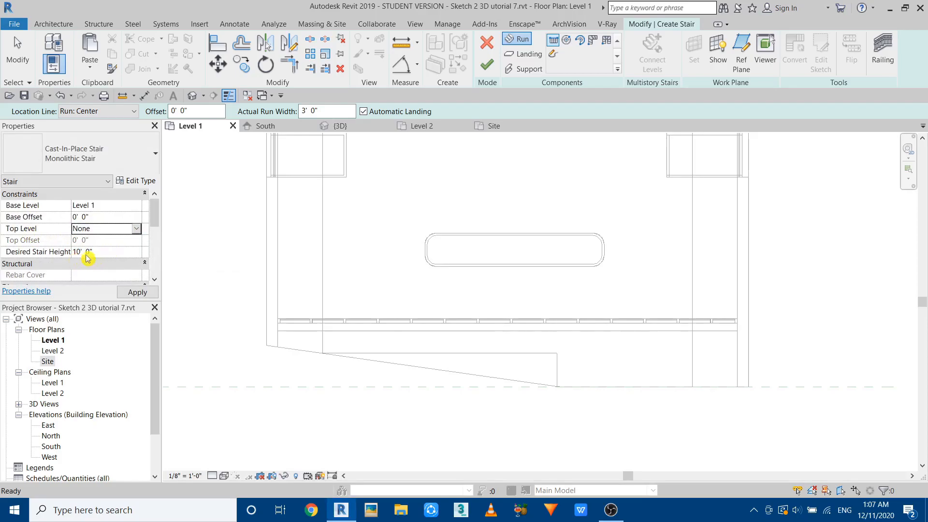
left_click(102, 256)
type("10")
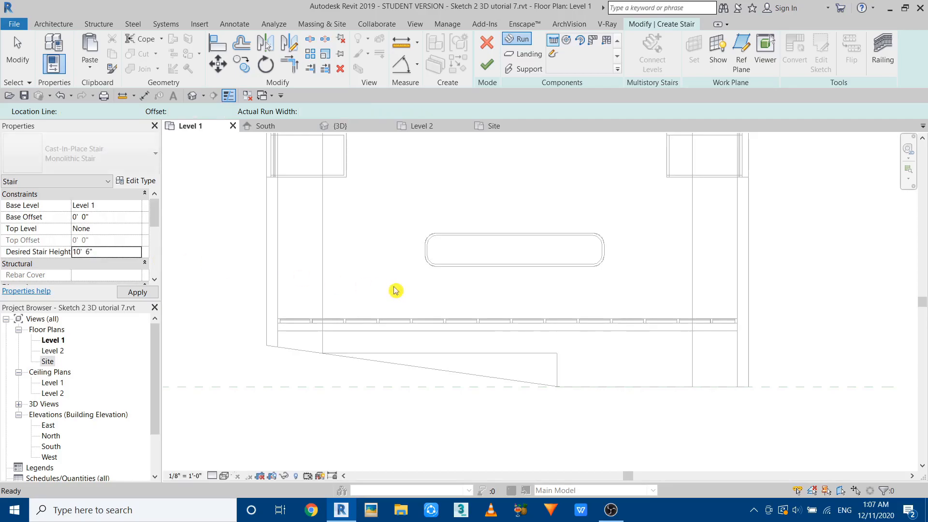
Sketch a straight horizontal run of 18 risers, about 17' long and 3' wide, along the floor's notched front edge.
scroll(300, 326, "up", 2)
left_click(372, 364)
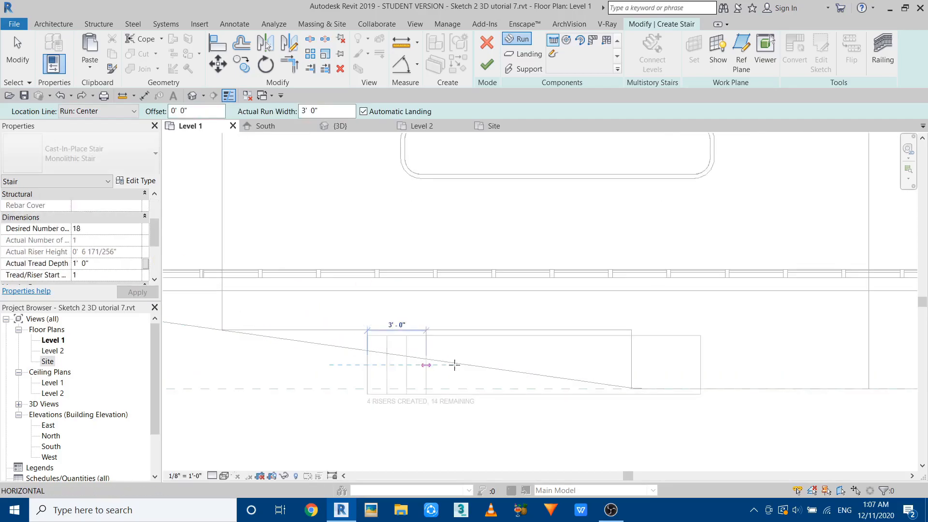
left_click(730, 362)
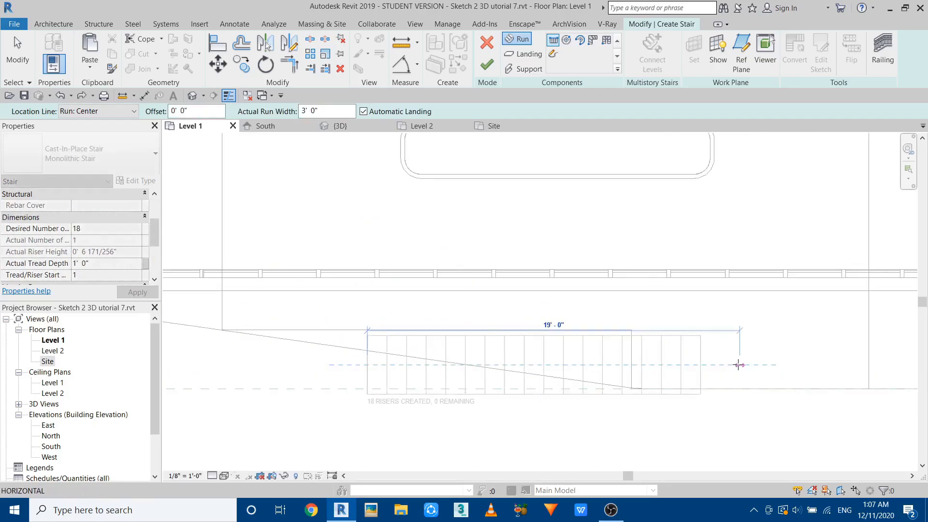
key("Escape")
Move the stair run so its upper end's rear corner meets the floor's notch corner, and finish the stair.
left_click(700, 352)
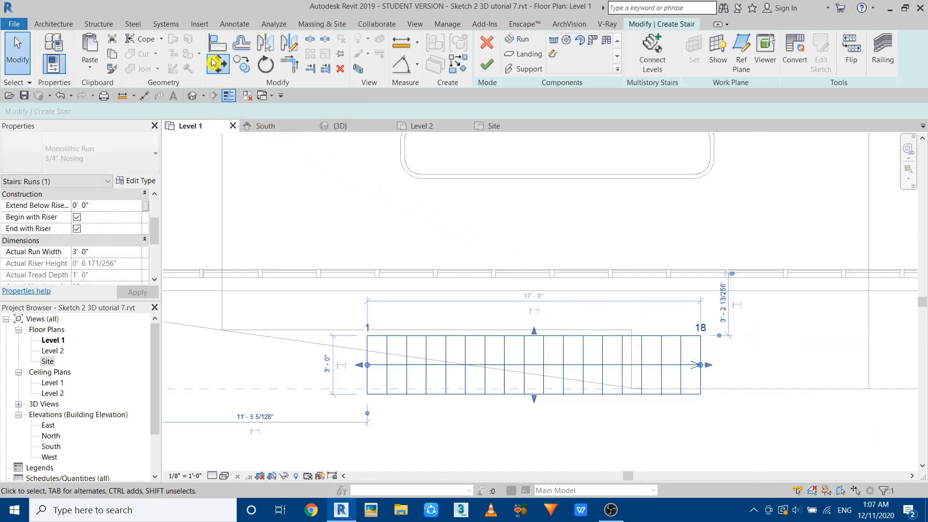
left_click(215, 63)
scroll(651, 341, "up", 2)
left_click(712, 335)
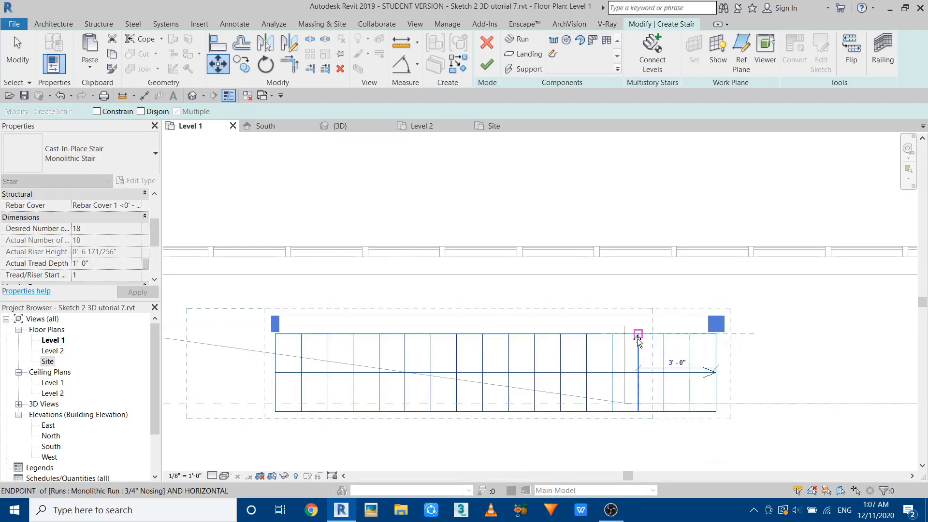
scroll(637, 338, "up", 5)
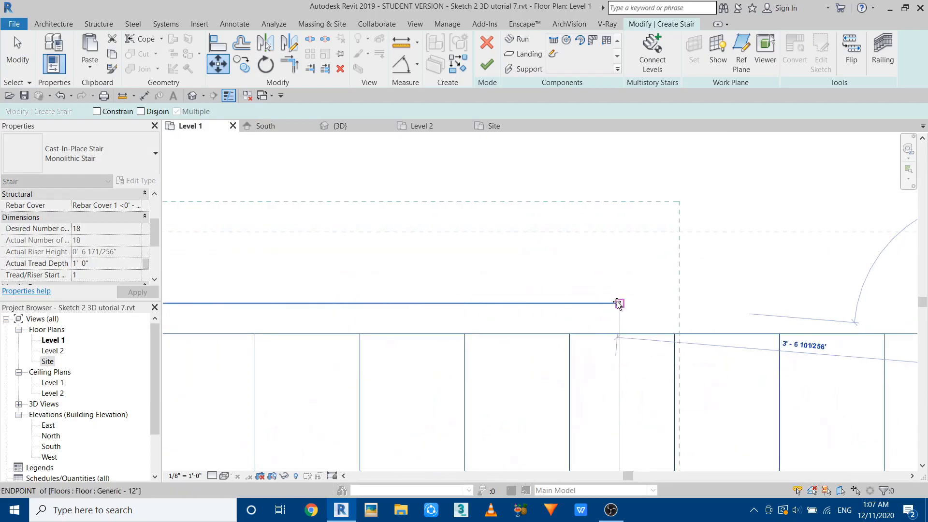
left_click(618, 303)
scroll(715, 271, "down", 4)
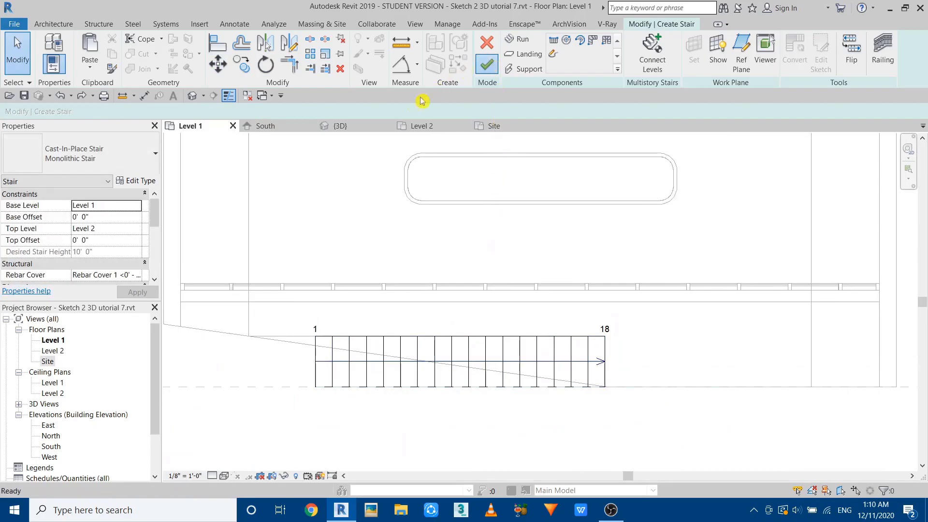
Examine in the 3D view how the stair's upper end meets the floor's front edge.
left_click(350, 129)
scroll(476, 310, "up", 3)
middle_click_drag(445, 319, 464, 295)
scroll(466, 290, "up", 2)
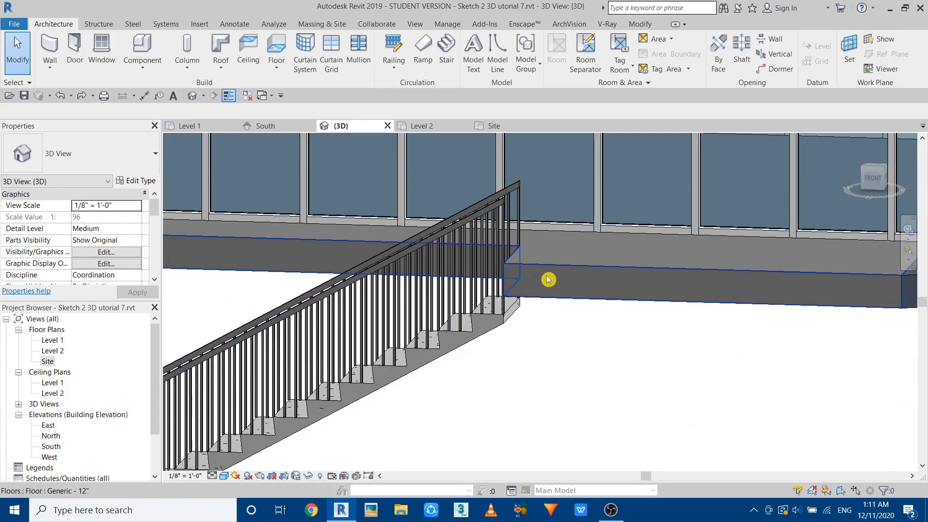
Edit the stair and raise its run's relative top height to about 11' 1".
scroll(546, 286, "down", 3)
middle_click_drag(546, 292, 518, 344, "shift")
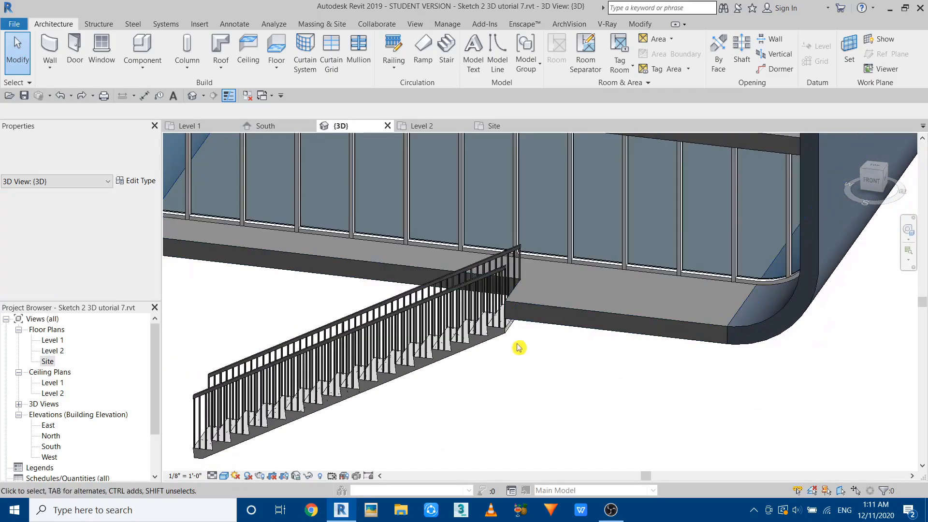
left_click(489, 332)
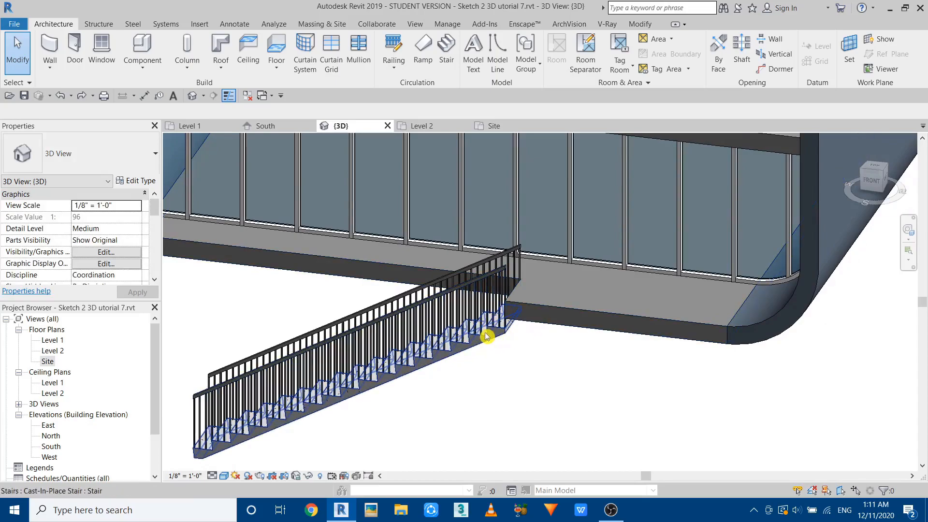
left_click(493, 66)
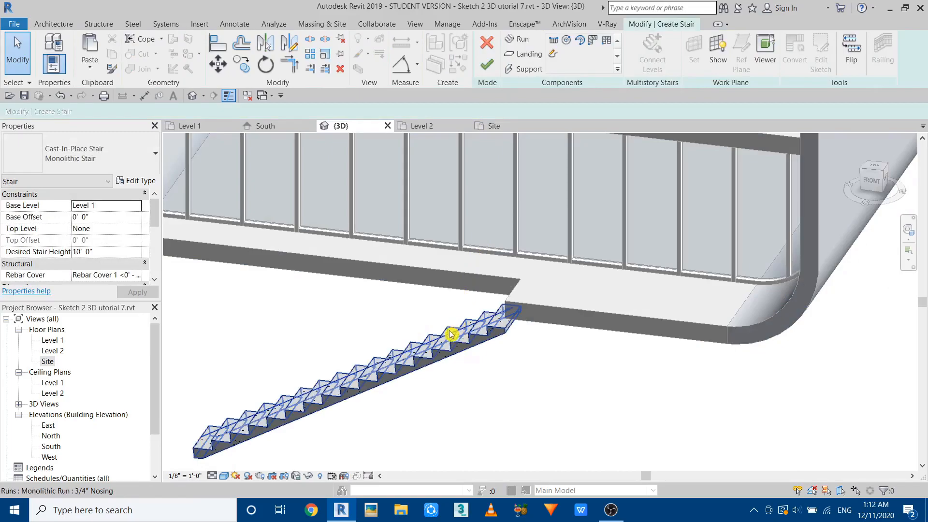
left_click(451, 334)
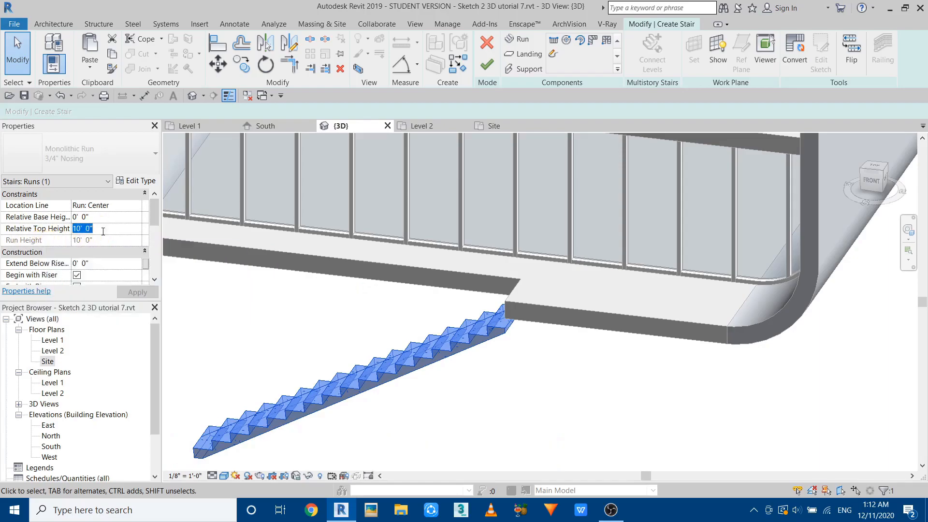
middle_click_drag(543, 334, 526, 350, "shift")
In the Level 1 plan, move the stair run 2' back along its direction so it ends two treads short of its extended upper end.
left_click(191, 127)
left_click(590, 360)
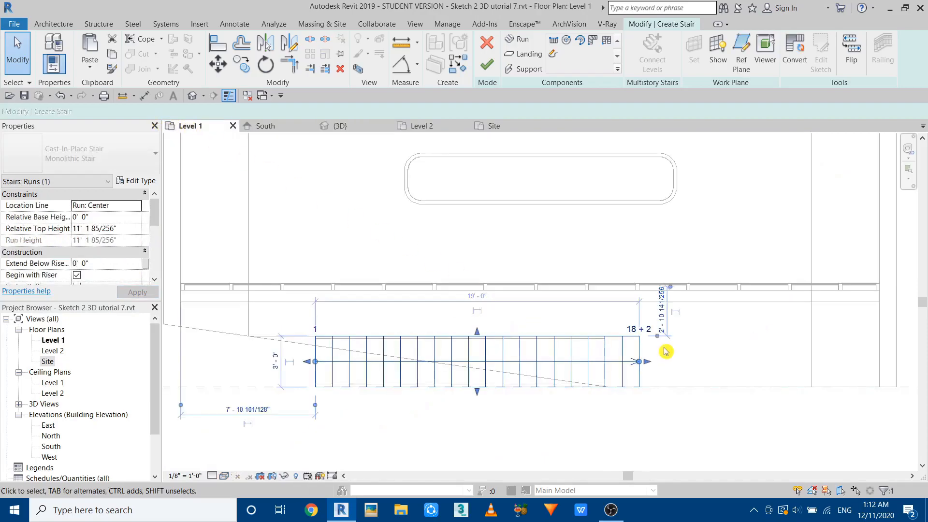
scroll(665, 352, "up", 2)
left_click(214, 65)
scroll(662, 380, "up", 2)
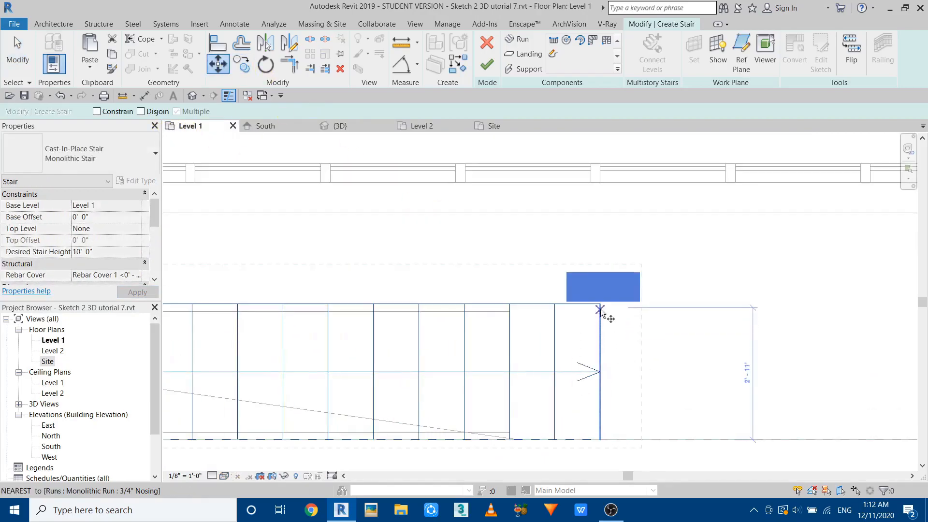
left_click(511, 304)
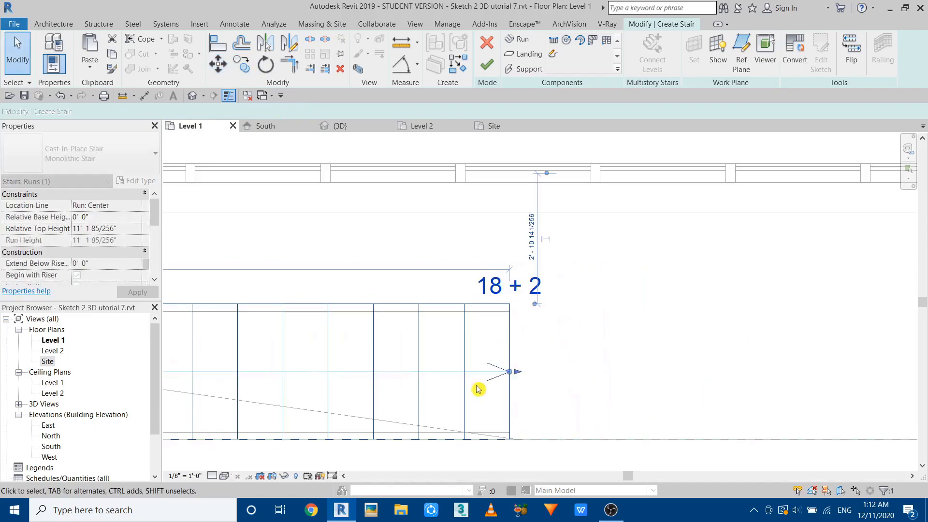
Check the moved run against the floor's notched edge in the 3D view and finish the stair edit.
left_click(341, 127)
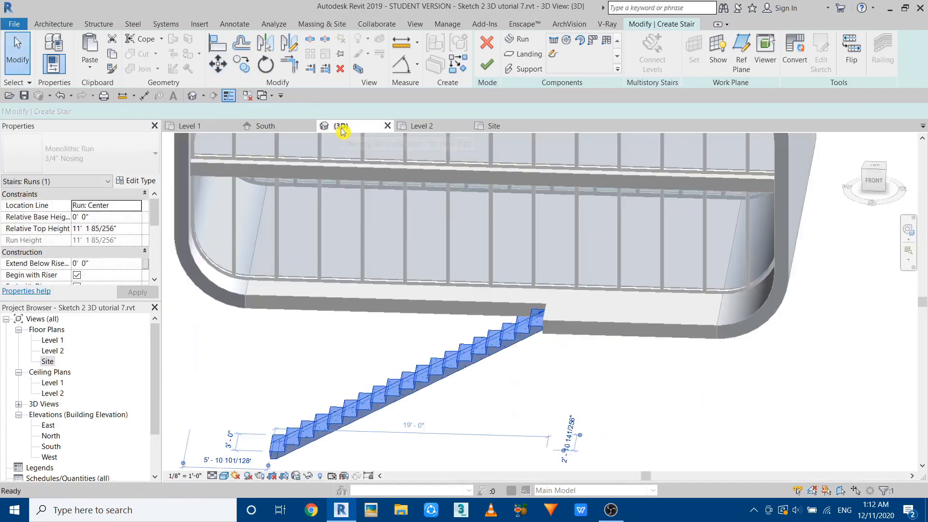
left_click(421, 272)
scroll(455, 338, "up", 1)
middle_click_drag(445, 358, 568, 389, "shift")
scroll(489, 338, "down", 1)
left_click(487, 70)
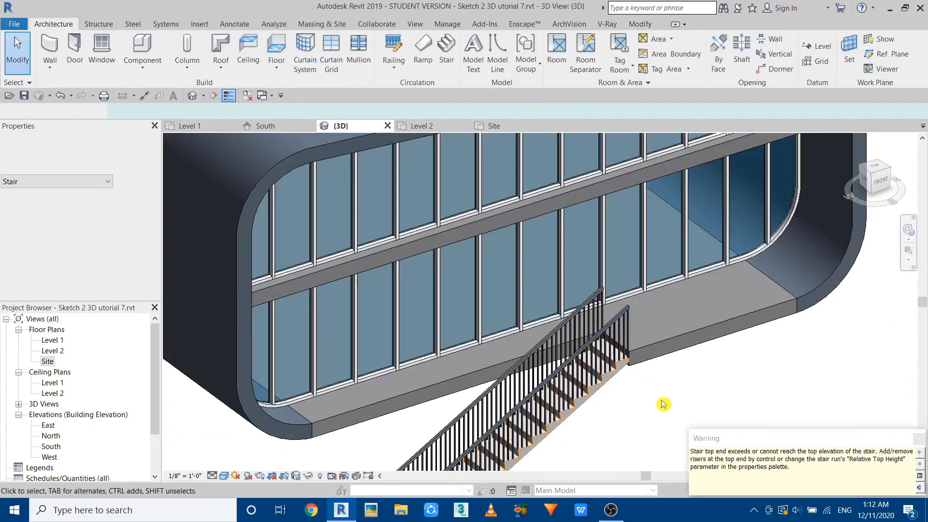
Delete both Handrail - Rectangular railings from the front stair.
middle_click_drag(663, 413, 527, 372, "shift")
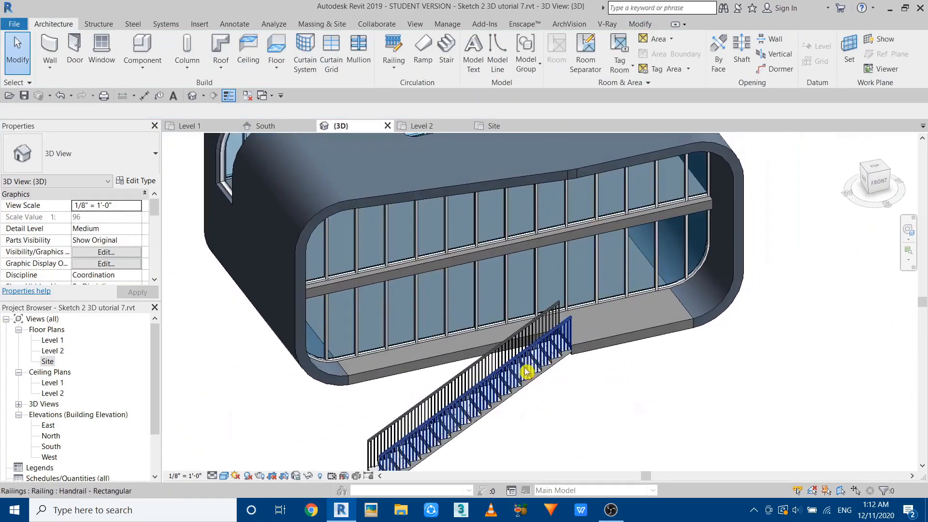
left_click(520, 367)
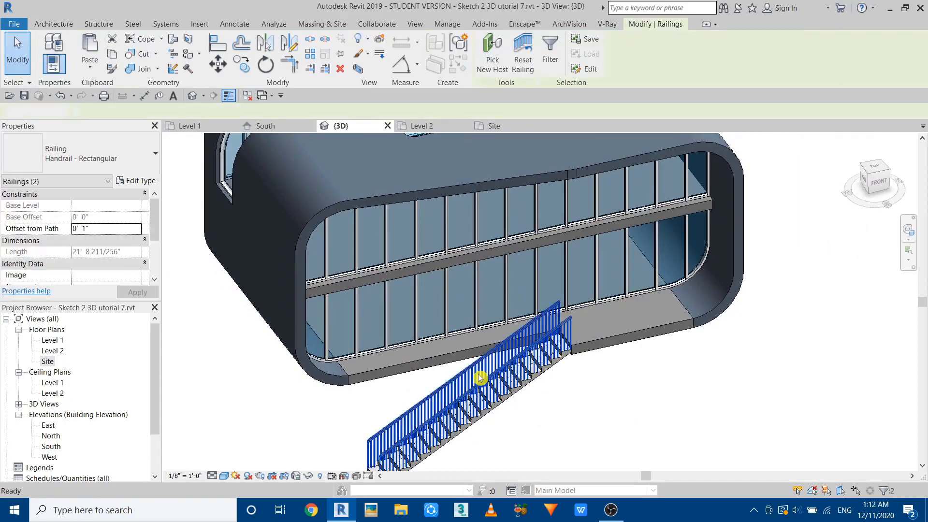
key("Delete")
scroll(499, 374, "down", 5)
middle_click_drag(493, 382, 426, 409, "shift")
middle_click_drag(538, 386, 506, 395, "shift")
scroll(511, 375, "up", 3)
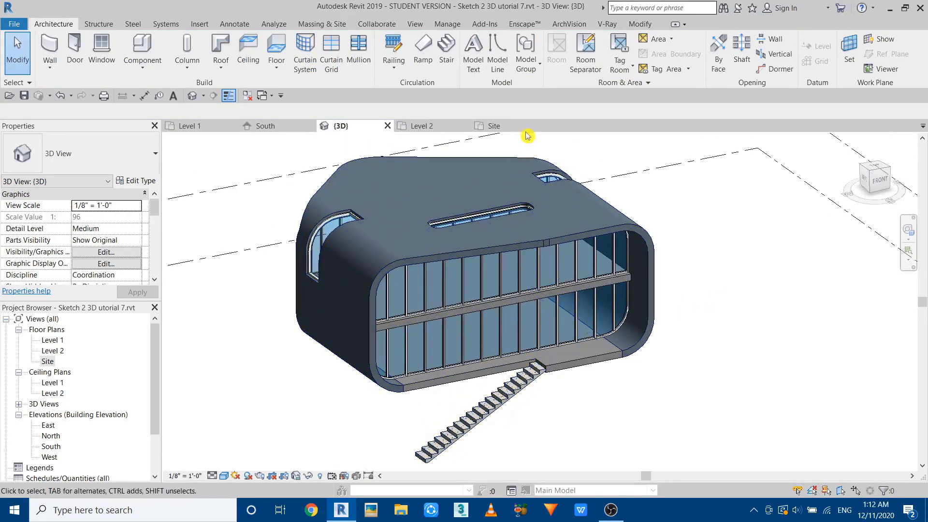
In the Site plan, start an architectural column and load Round Column.rfa from the US Imperial Columns library.
left_click(503, 126)
scroll(488, 227, "down", 3)
scroll(477, 309, "up", 3)
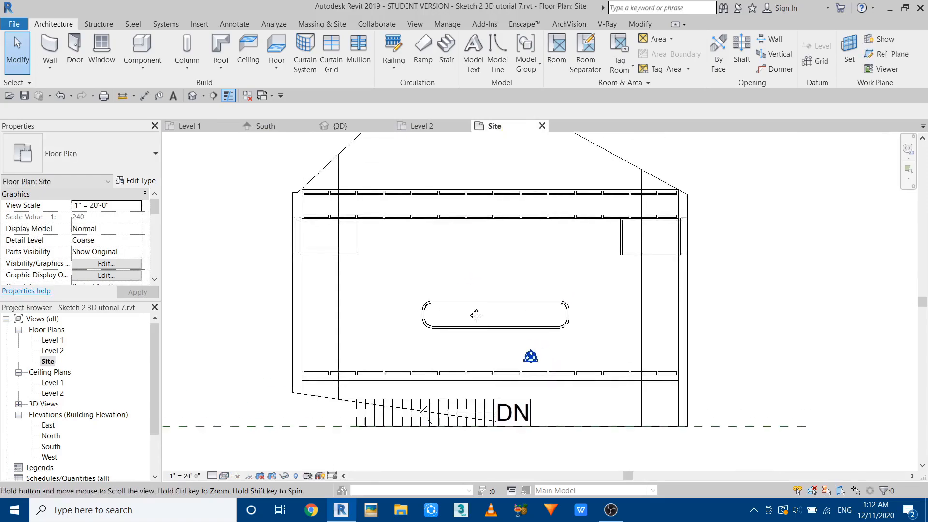
left_click(190, 71)
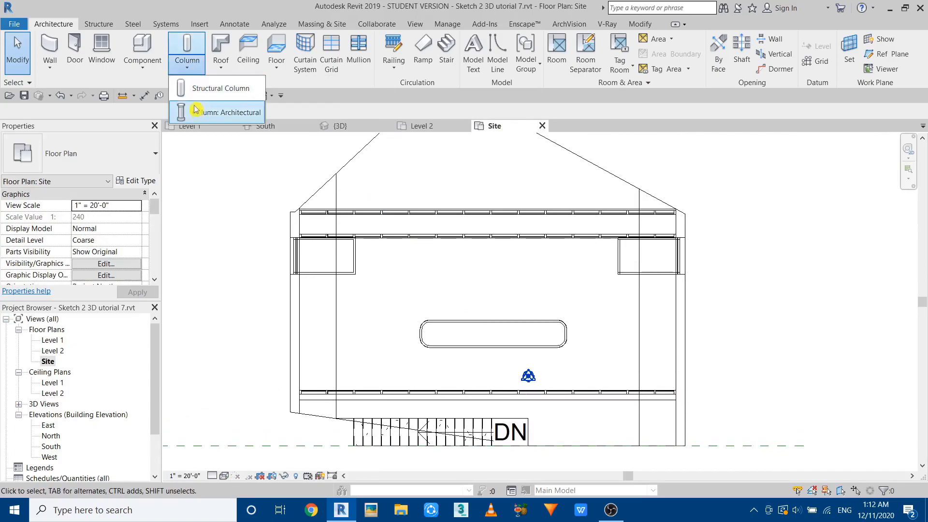
left_click(232, 116)
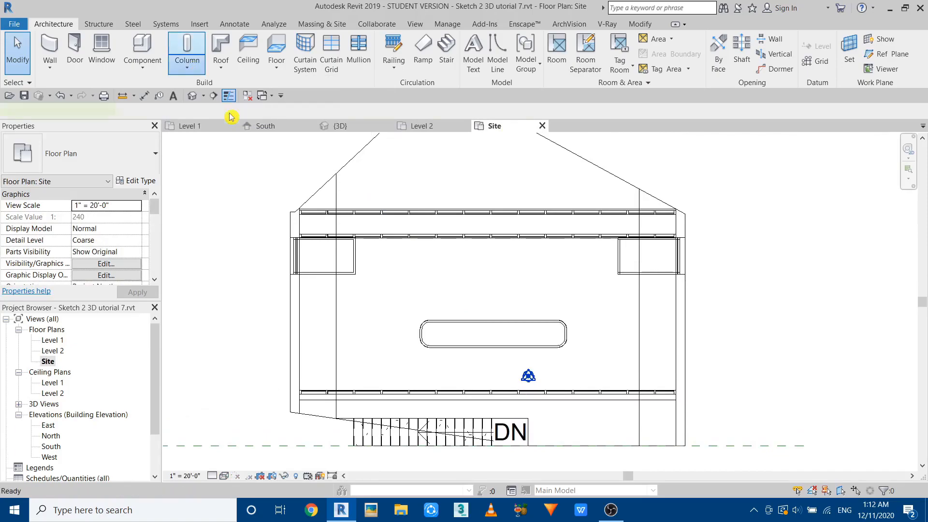
left_click(126, 168)
left_click(125, 164)
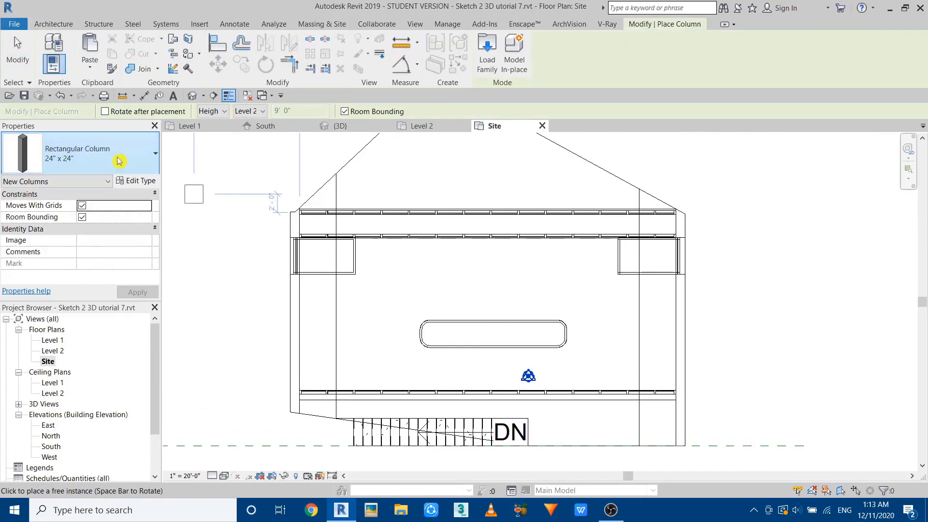
left_click(498, 66)
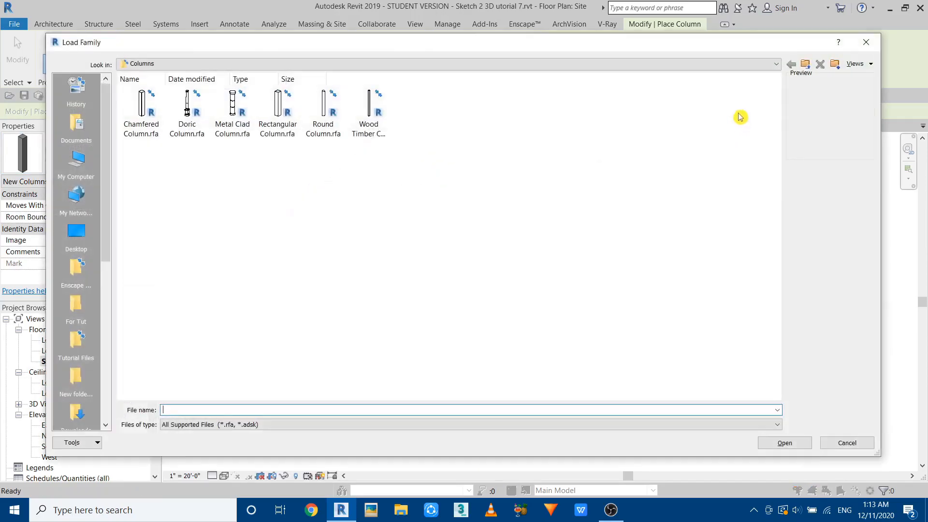
left_click(804, 63)
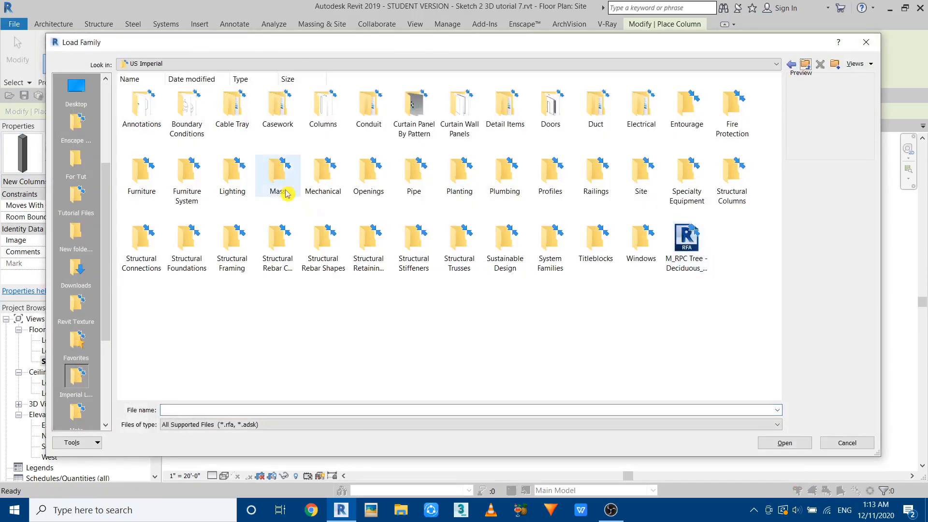
double_click(331, 127)
left_click(329, 140)
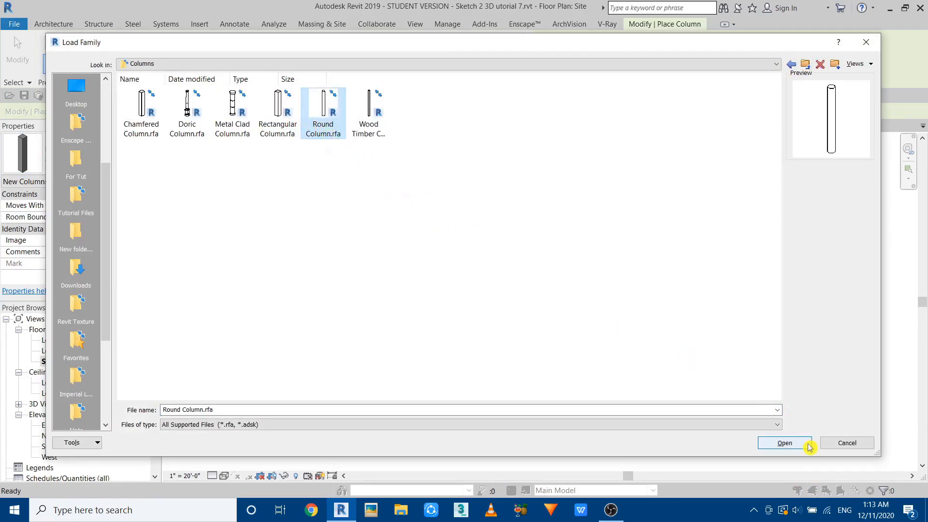
left_click(784, 443)
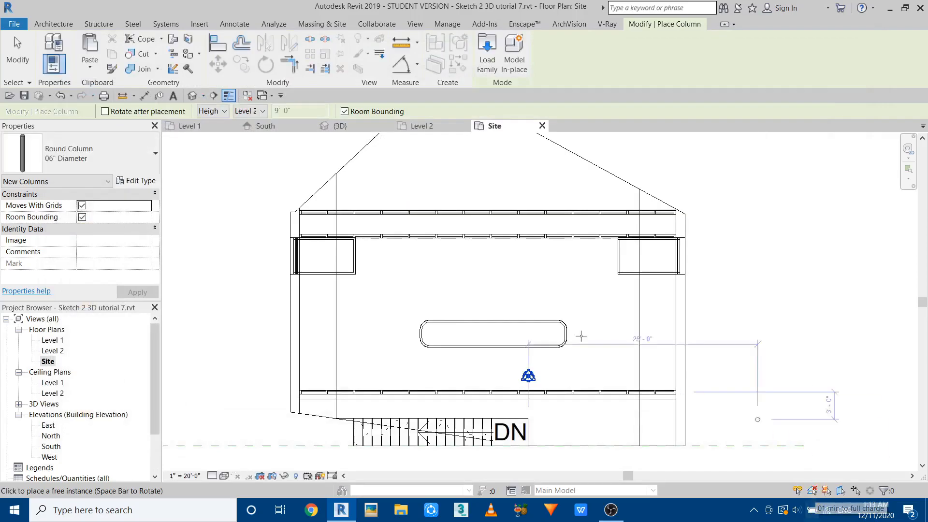
Set the diameter of the 06" Diameter round column type to 1'.
scroll(446, 284, "up", 3)
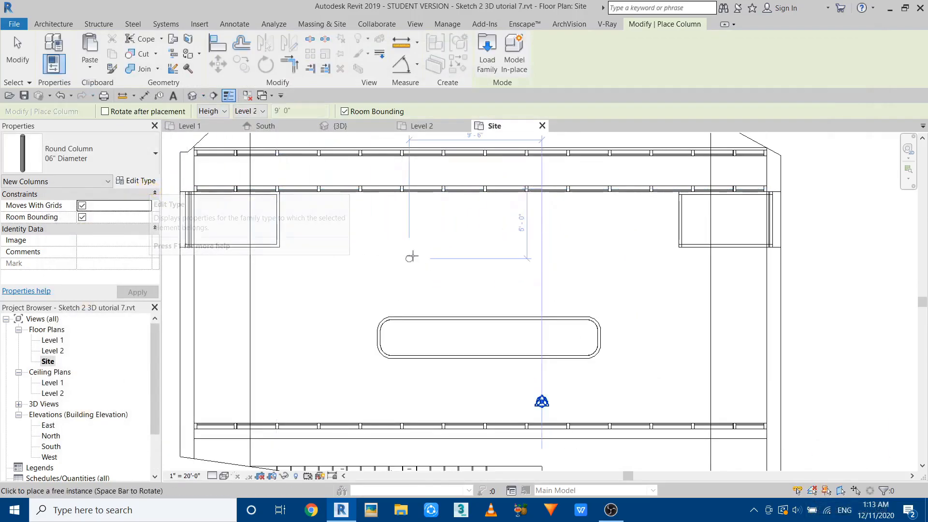
left_click(140, 182)
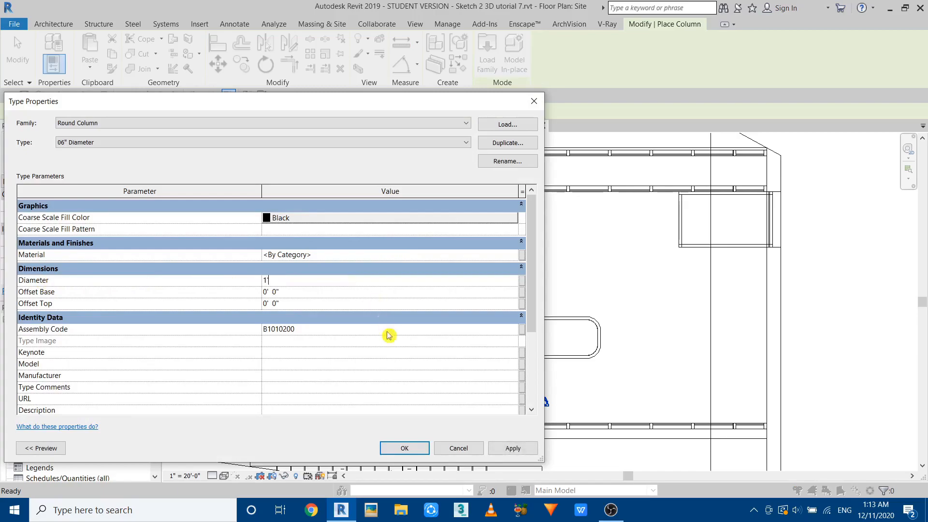
left_click(401, 438)
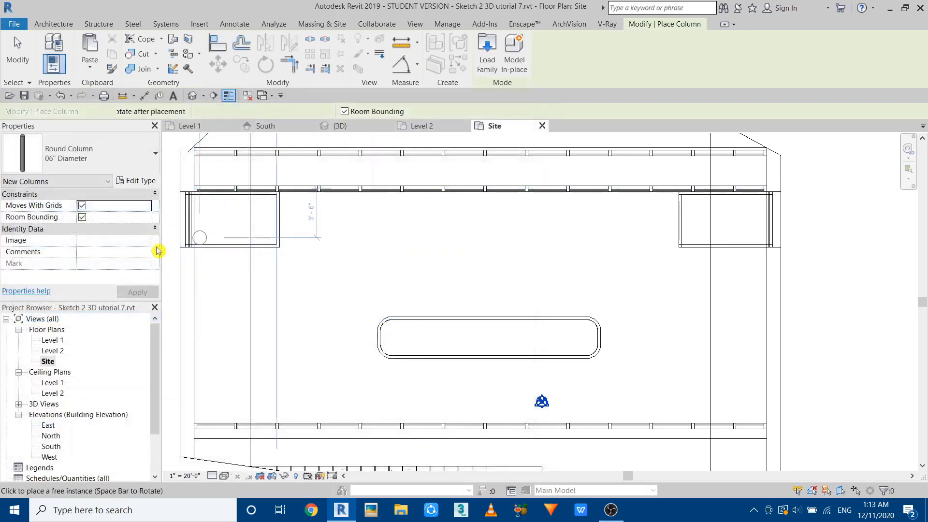
Place two round columns 4' in front of the front curtain wall, 3' 6" and 12' 6" from the shell's right side.
middle_click_drag(597, 283, 605, 314)
scroll(616, 386, "up", 2)
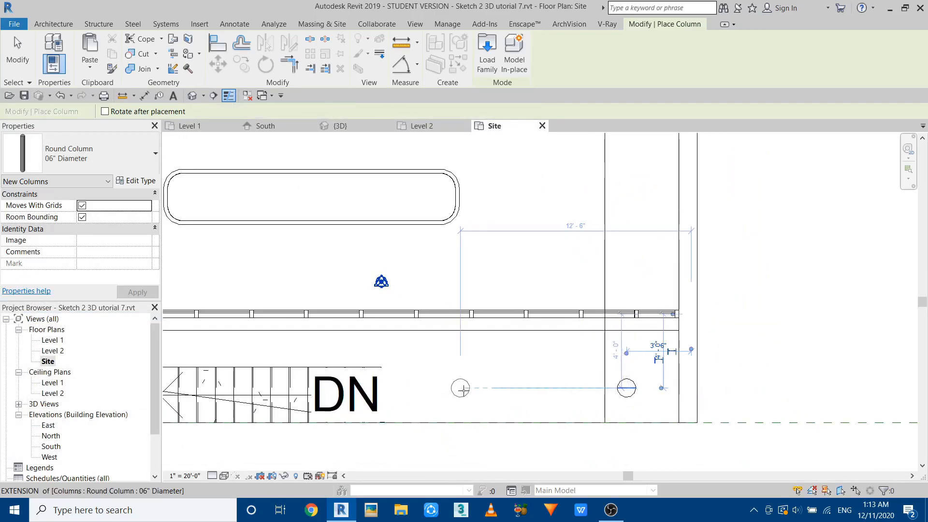
left_click(460, 387)
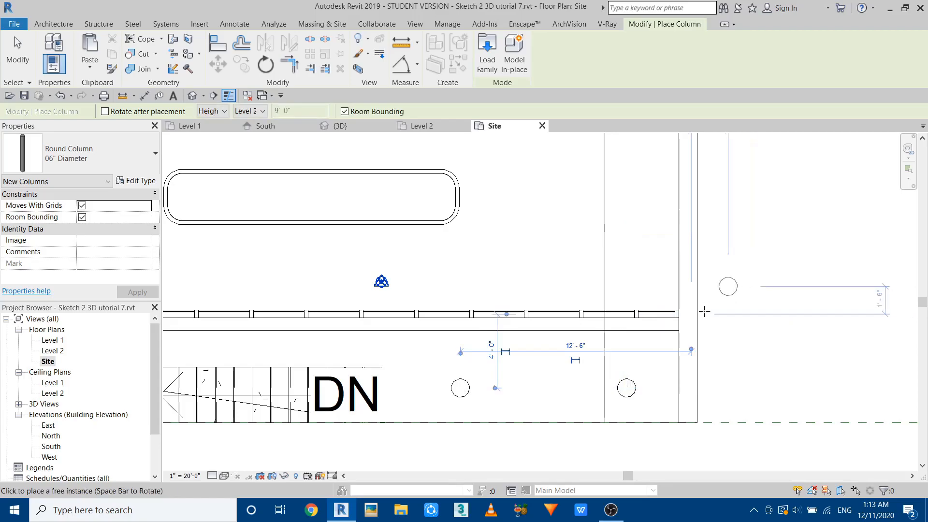
key("Escape")
key("Escape")
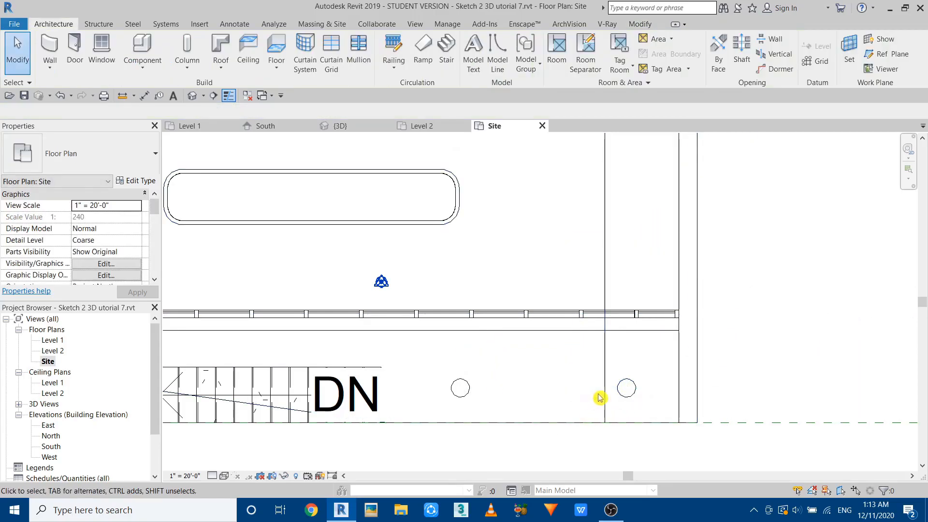
Array the front right column straight towards the back curtain wall as 4 columns spread over about 22'.
left_click(633, 395)
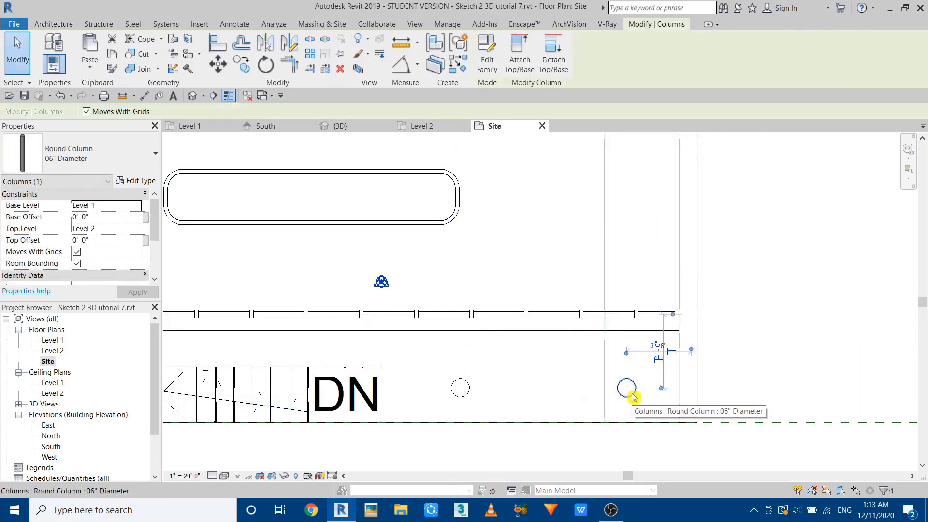
left_click(311, 57)
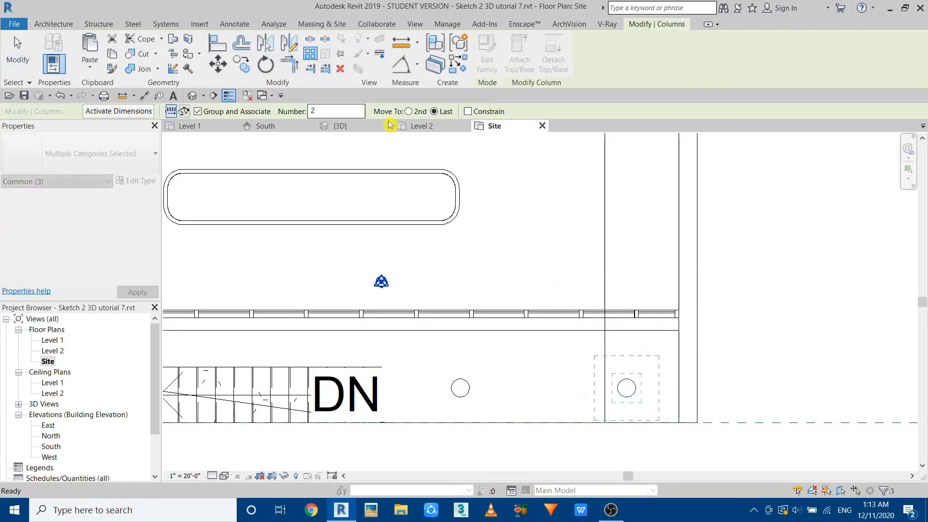
left_click(626, 389)
scroll(626, 390, "down", 3)
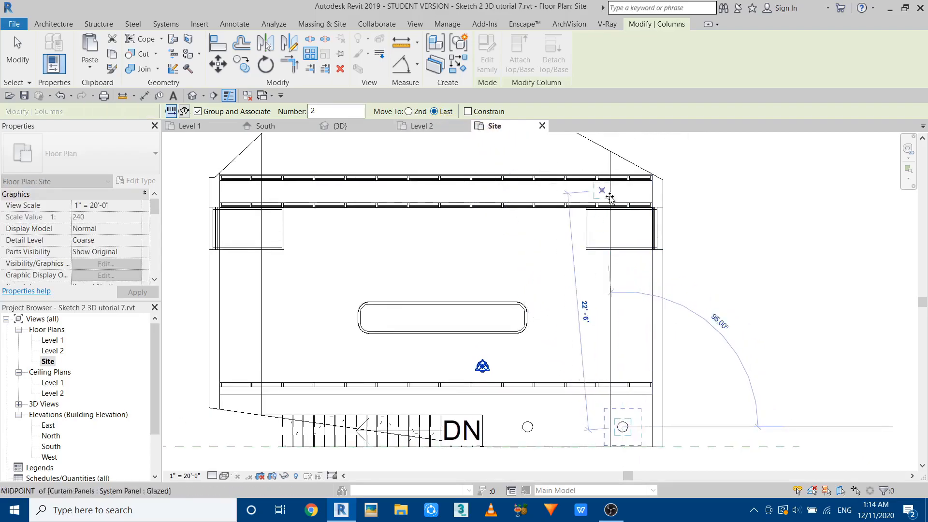
scroll(624, 195, "up", 2)
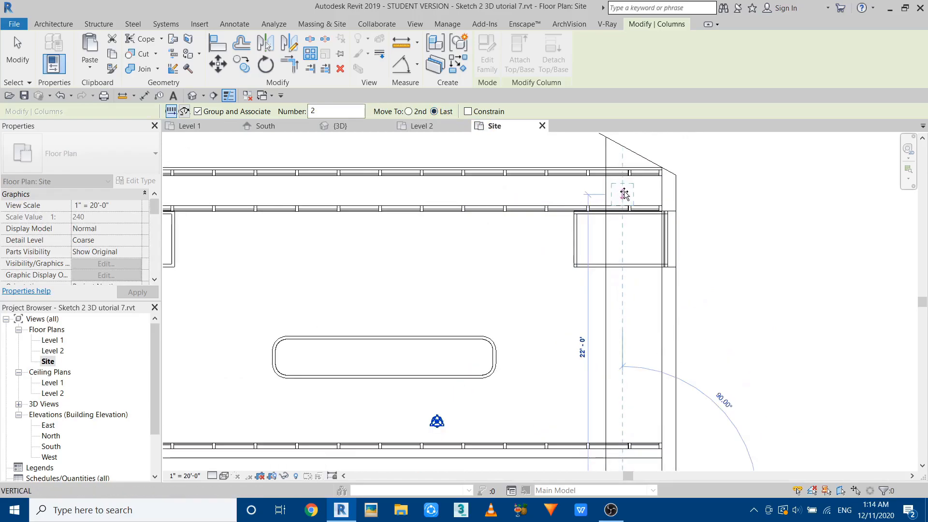
scroll(624, 194, "down", 2)
scroll(621, 192, "up", 2)
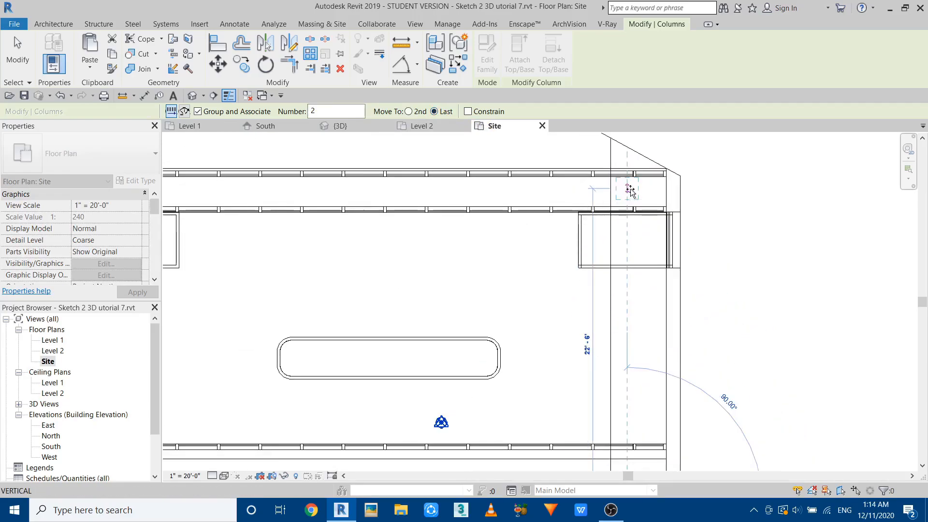
left_click(627, 199)
scroll(621, 294, "down", 1)
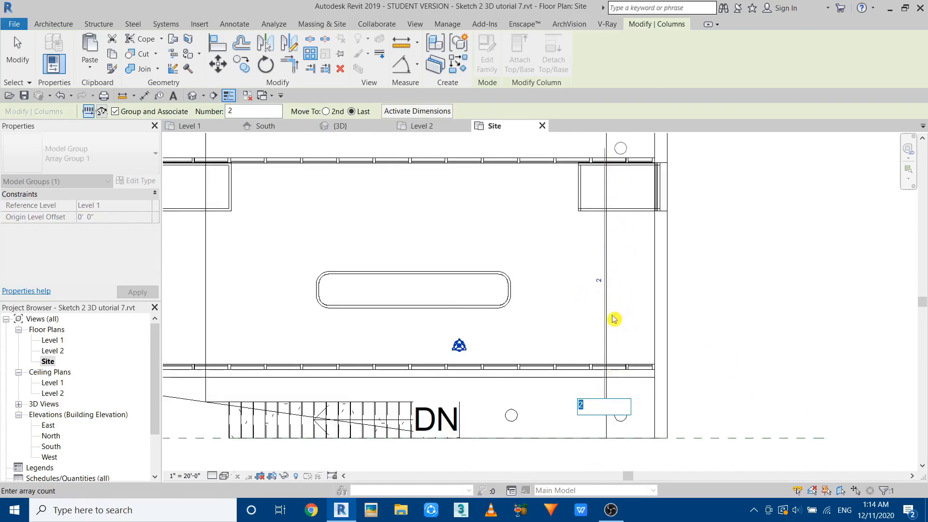
key("Return")
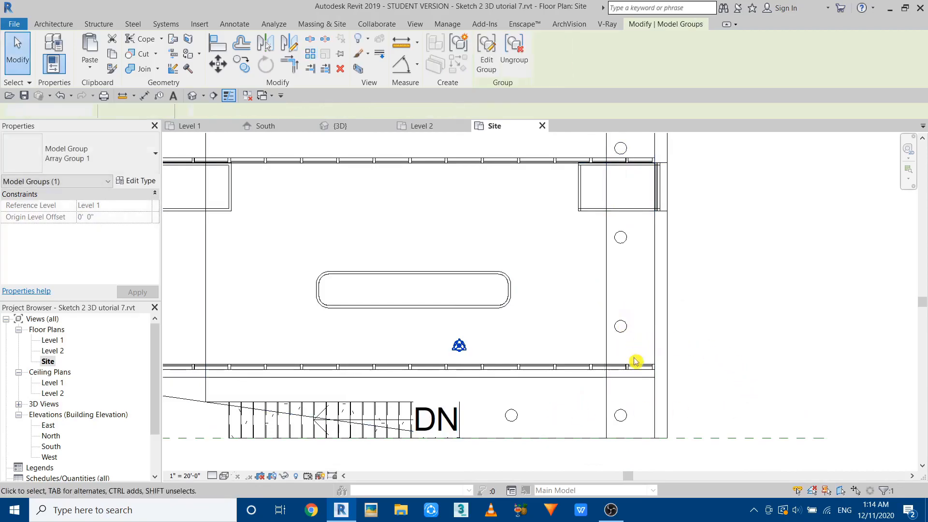
left_click(636, 354)
scroll(641, 377, "down", 1)
left_click(625, 339)
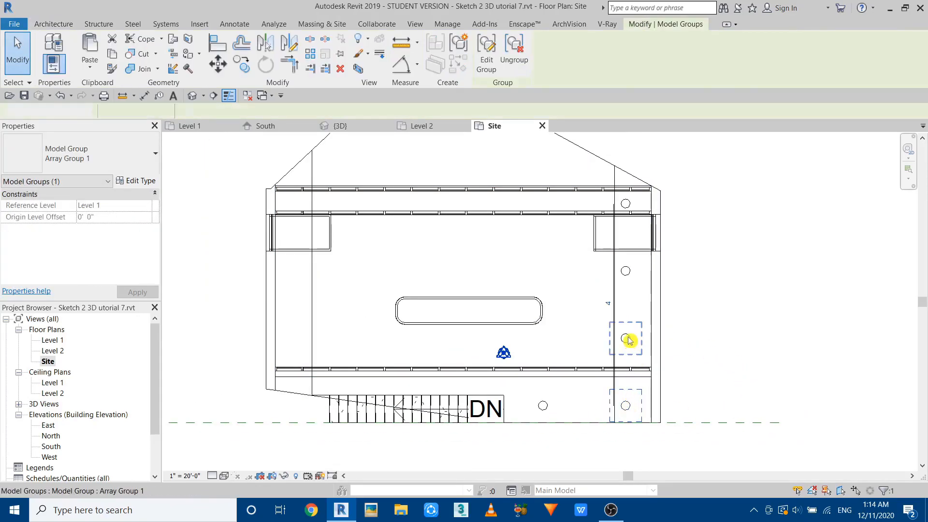
left_click(560, 414)
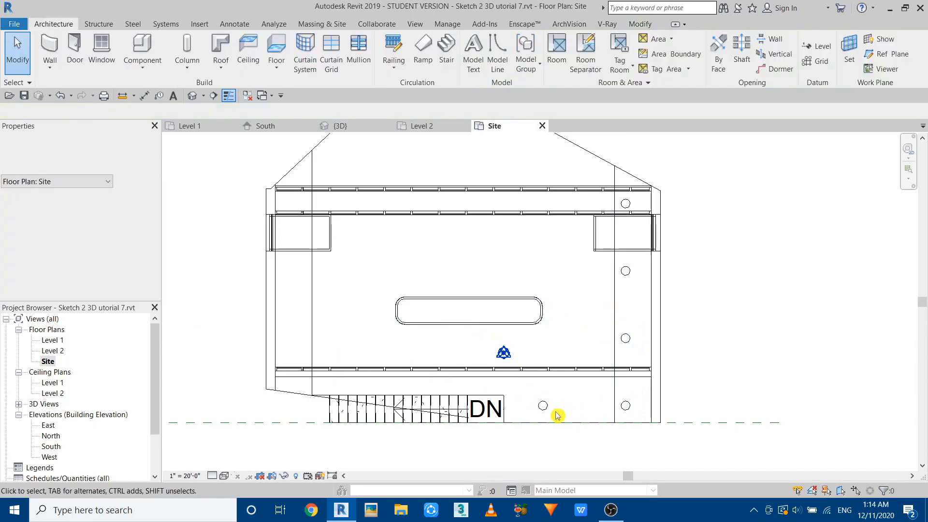
Delete the loose second front column and array the right-hand row of four columns towards the left side as 6 rows over 36' 6".
scroll(539, 409, "up", 2)
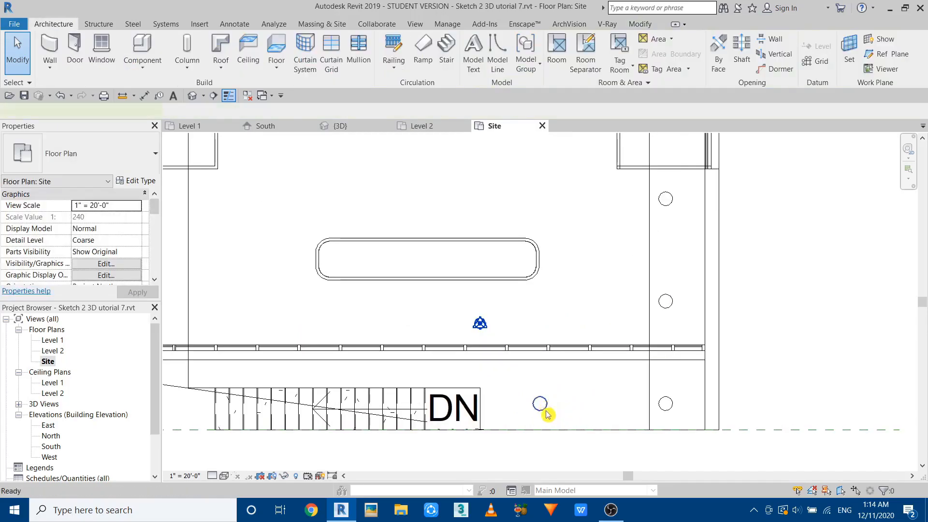
left_click(667, 406)
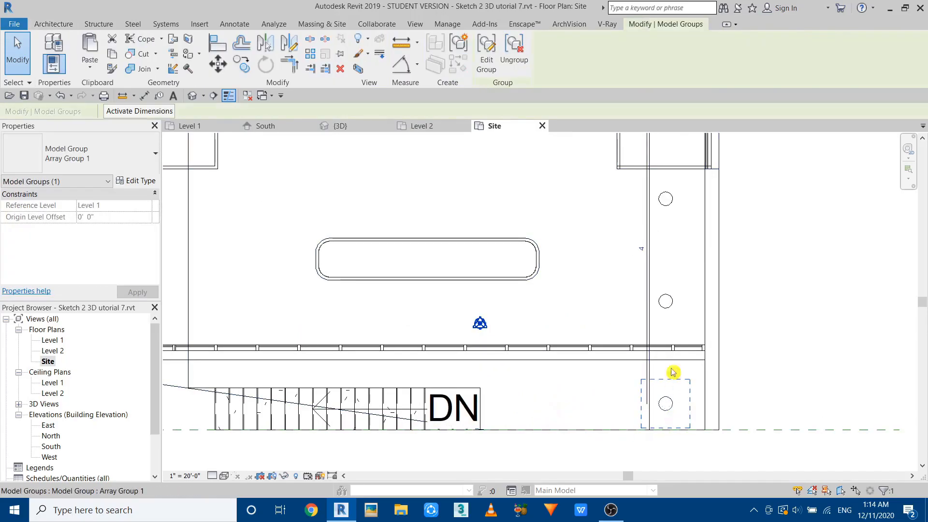
scroll(672, 349, "down", 2)
left_click(668, 339, "ctrl")
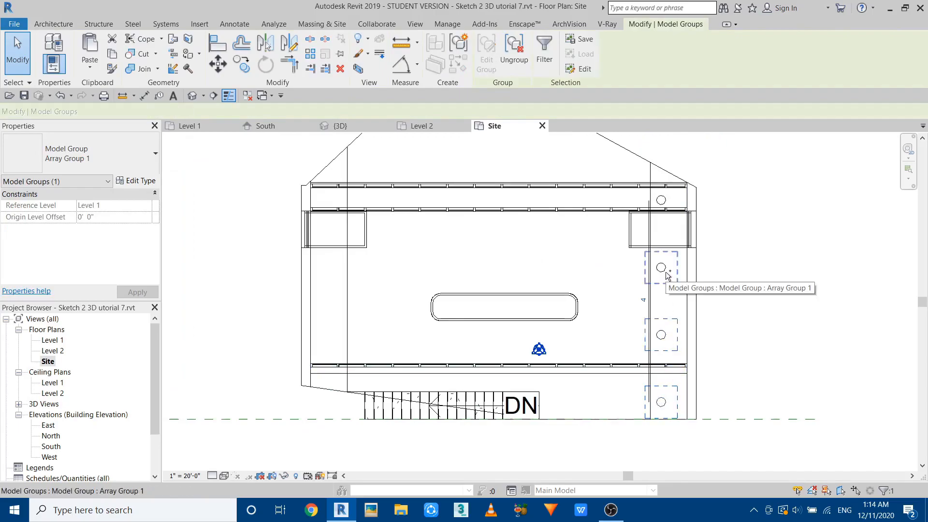
left_click(663, 202, "ctrl")
scroll(677, 213, "up", 1)
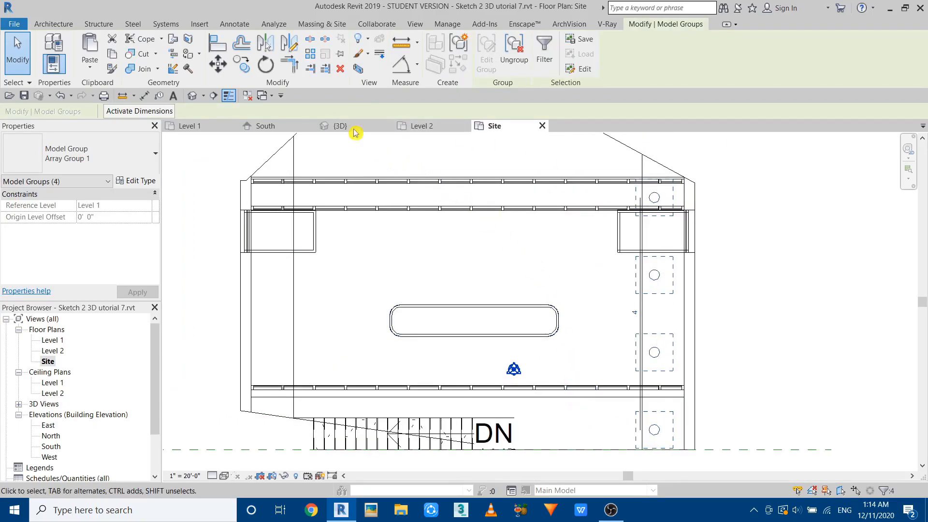
left_click(310, 64)
scroll(648, 436, "up", 4)
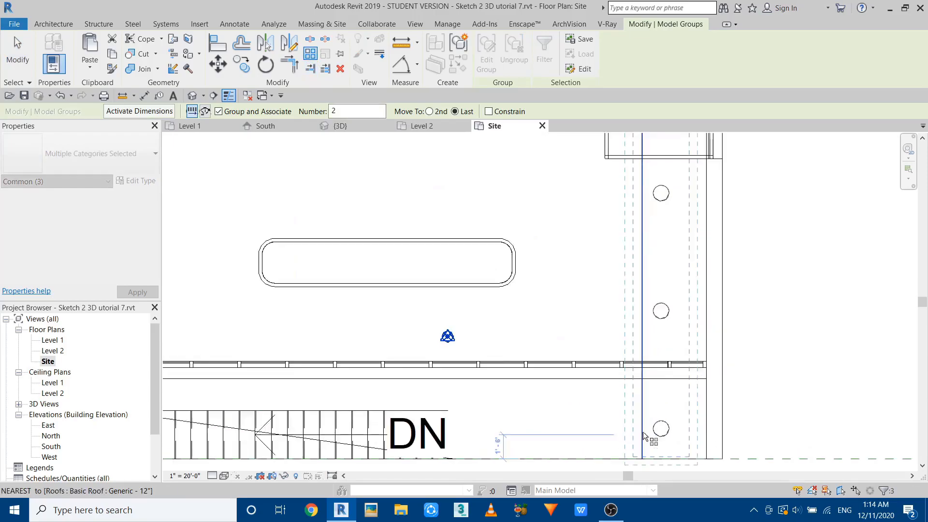
left_click(676, 432)
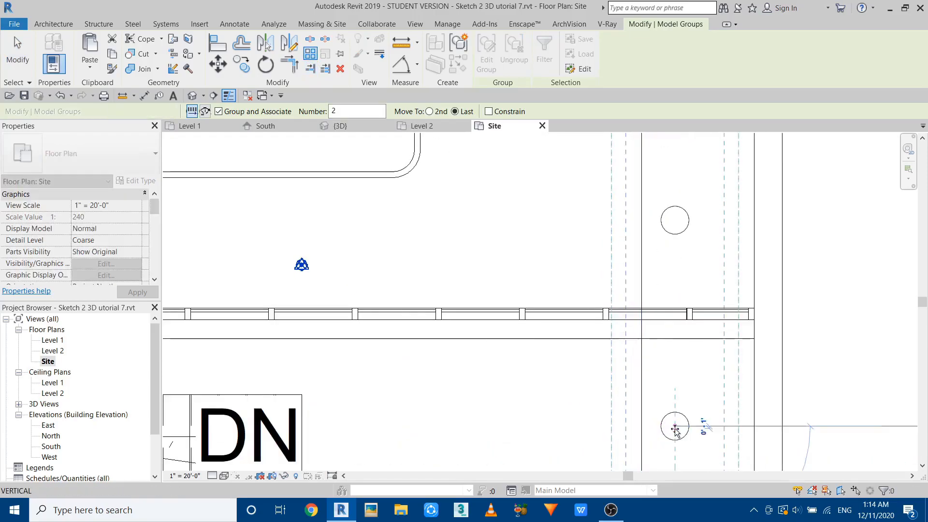
scroll(665, 426, "down", 3)
middle_click_drag(281, 409, 355, 392)
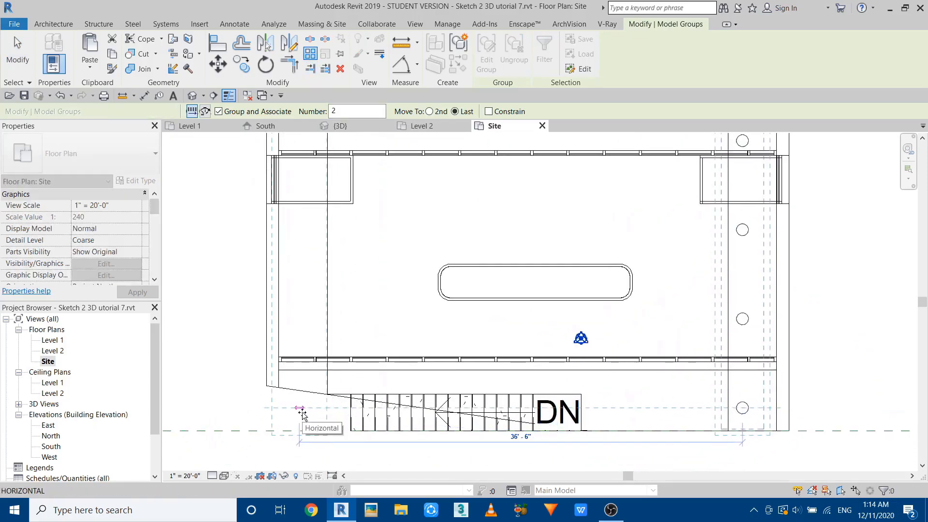
scroll(300, 408, "down", 1)
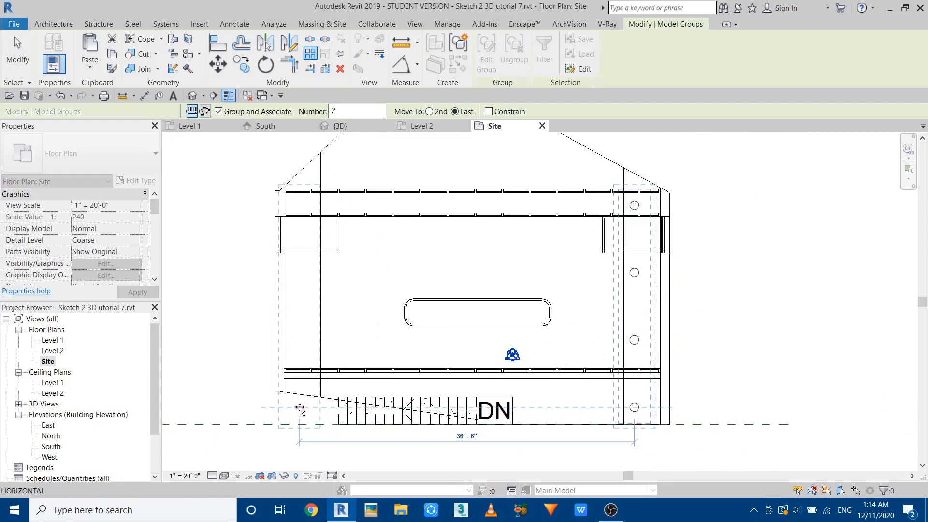
left_click(300, 409)
scroll(370, 304, "up", 1)
type("6")
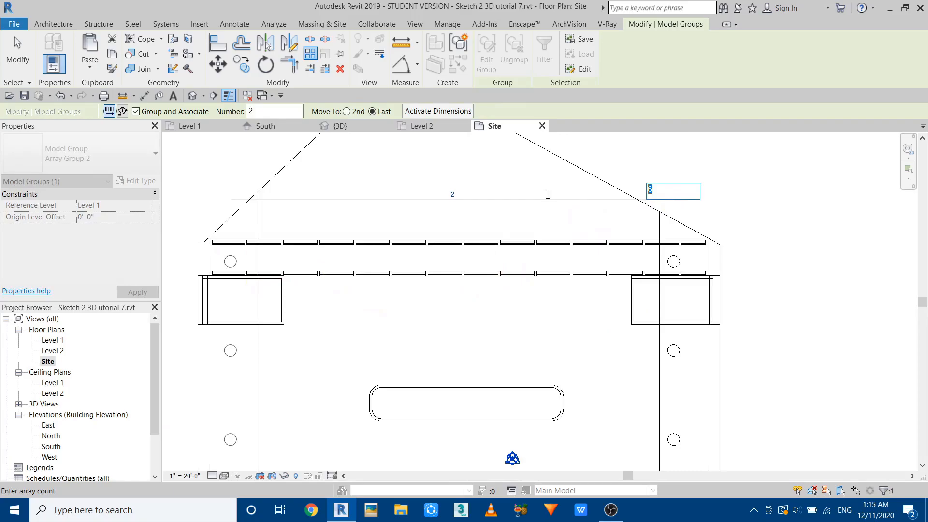
key("Return")
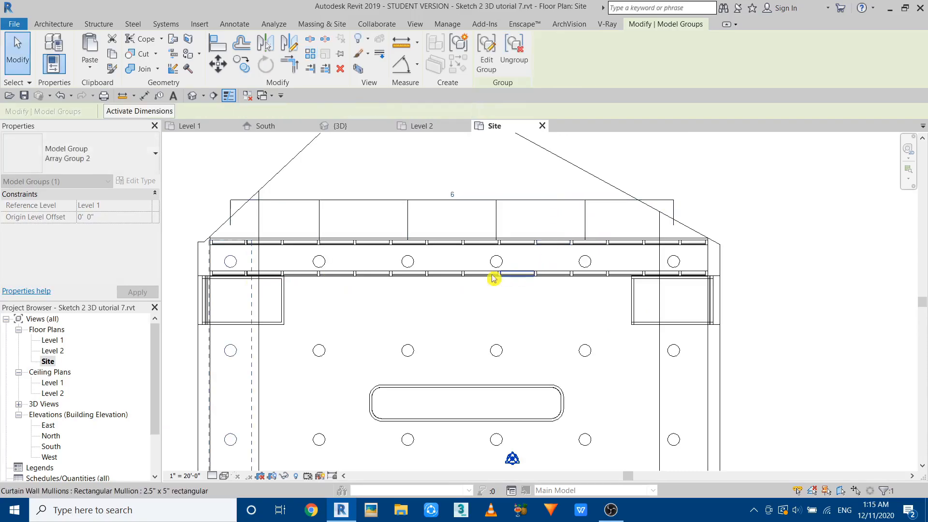
key("Escape")
scroll(397, 280, "down", 2)
scroll(322, 400, "up", 2)
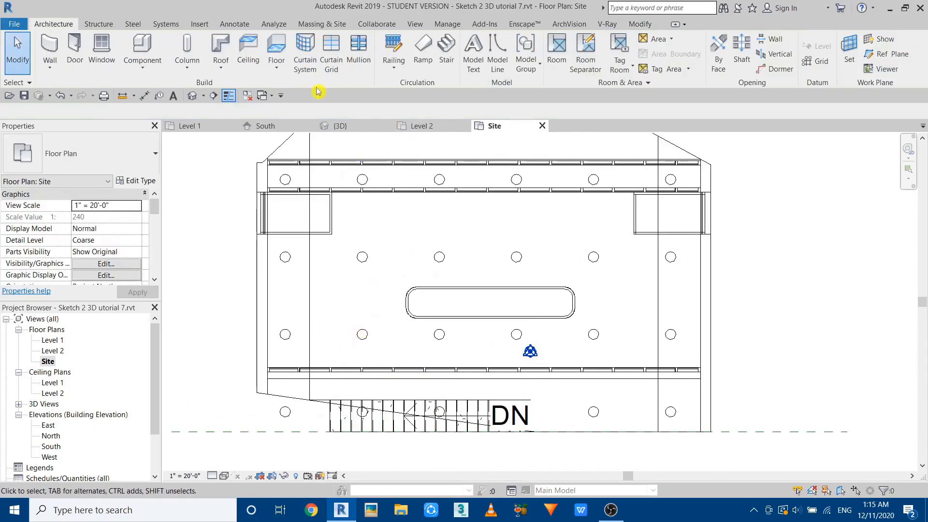
In the 3D view, ungroup the column row crossing the middle of the stair and delete its front column.
left_click(358, 128)
middle_click_drag(378, 354, 444, 422, "shift")
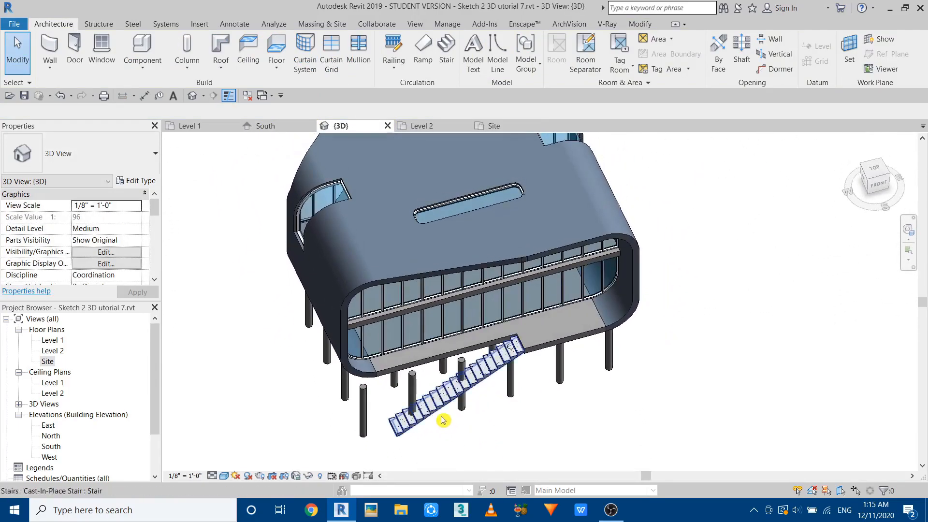
scroll(443, 422, "up", 4)
left_click(487, 332)
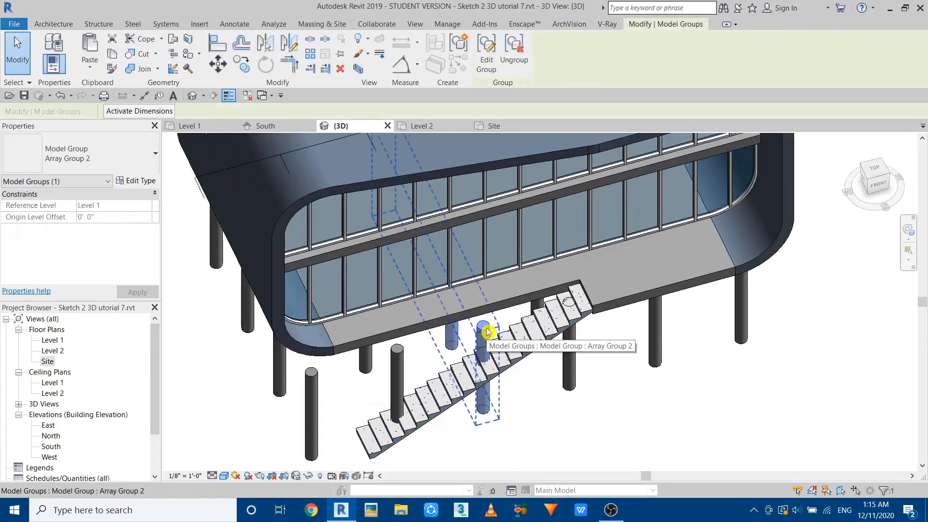
left_click(516, 66)
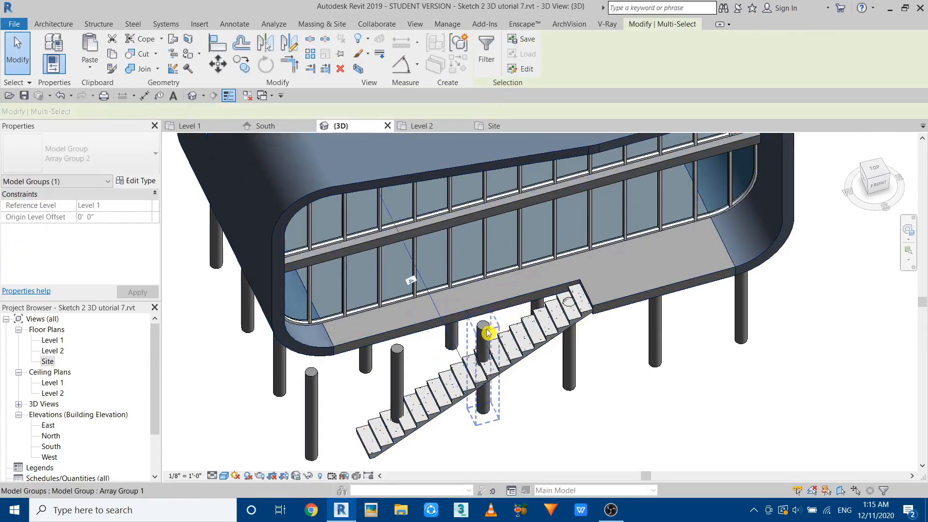
left_click(489, 331)
key("Delete")
Ungroup the column row at the foot of the stair and delete its front column.
scroll(399, 389, "up", 2)
left_click(401, 388)
left_click(514, 61)
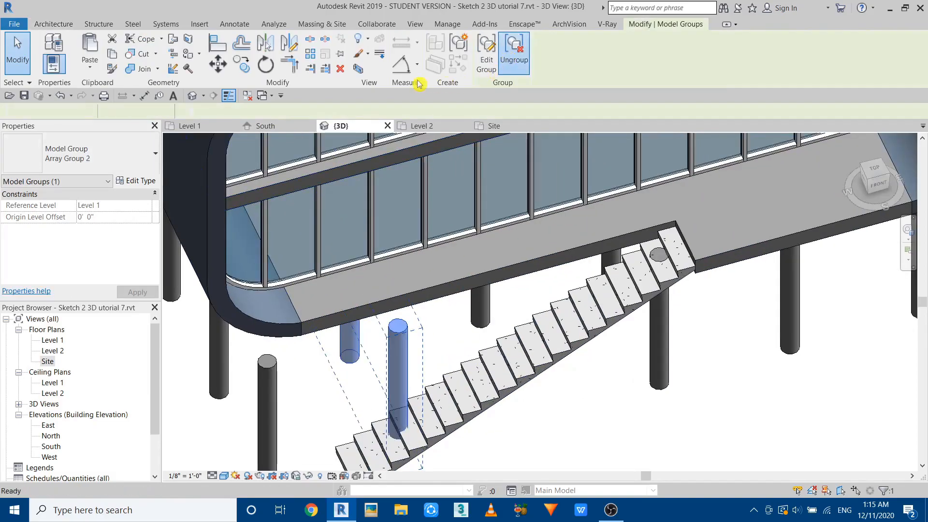
left_click(401, 341)
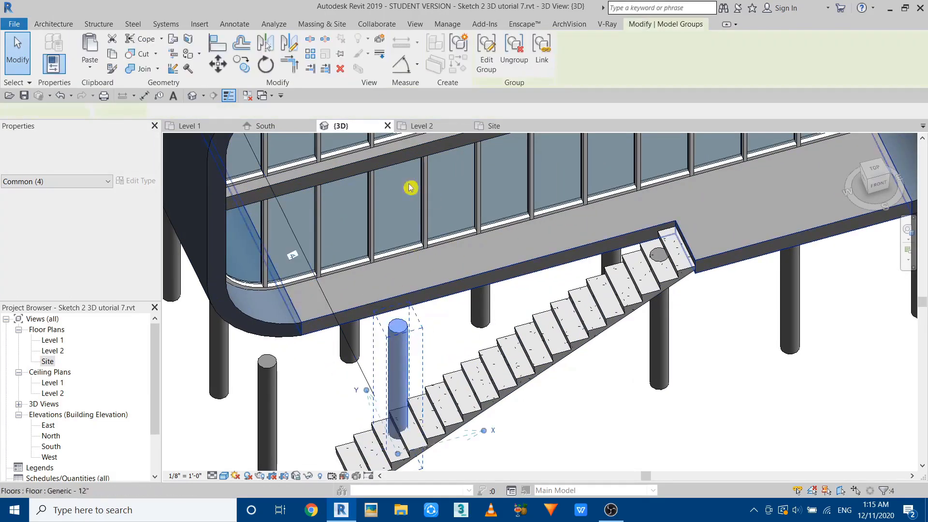
left_click(341, 68)
Ungroup the leftmost column row and the nested group of its front column.
middle_click_drag(408, 263, 485, 307)
left_click(340, 360)
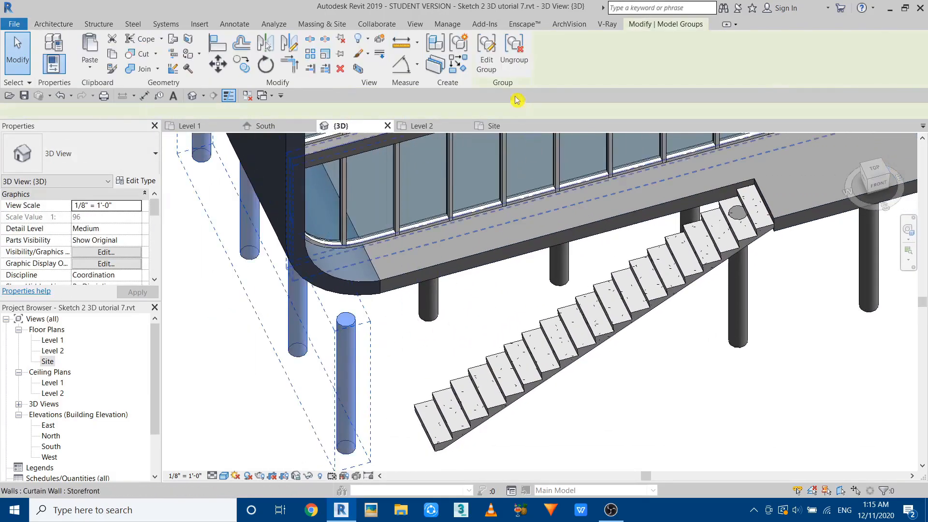
left_click(515, 60)
left_click(357, 344)
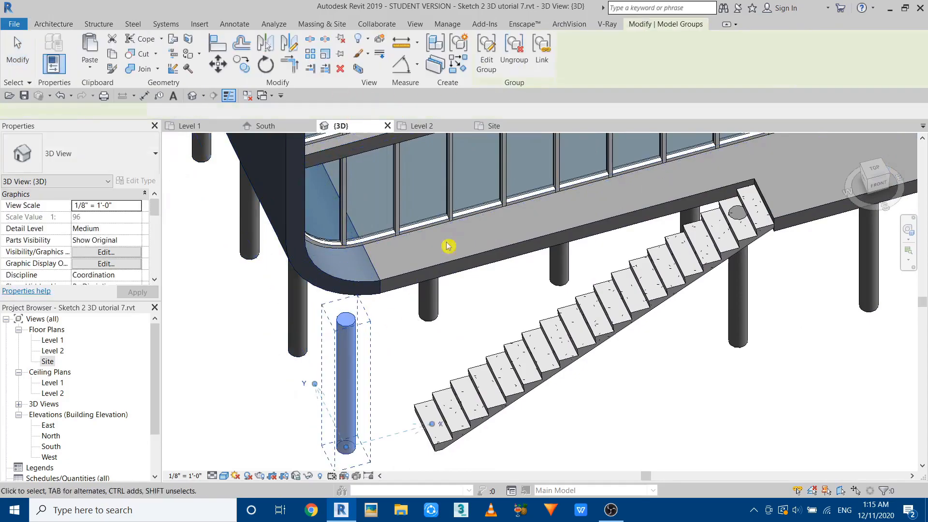
left_click(515, 61)
Delete the columns of the leftmost row and the front column piercing the top of the stair.
left_click(425, 325)
scroll(385, 410, "down", 5)
middle_click_drag(385, 410, 349, 451, "shift")
scroll(421, 401, "up", 3)
left_click(380, 391)
key("Delete")
left_click(320, 377)
key("Delete")
scroll(258, 355, "down", 3)
middle_click_drag(300, 394, 442, 411, "shift")
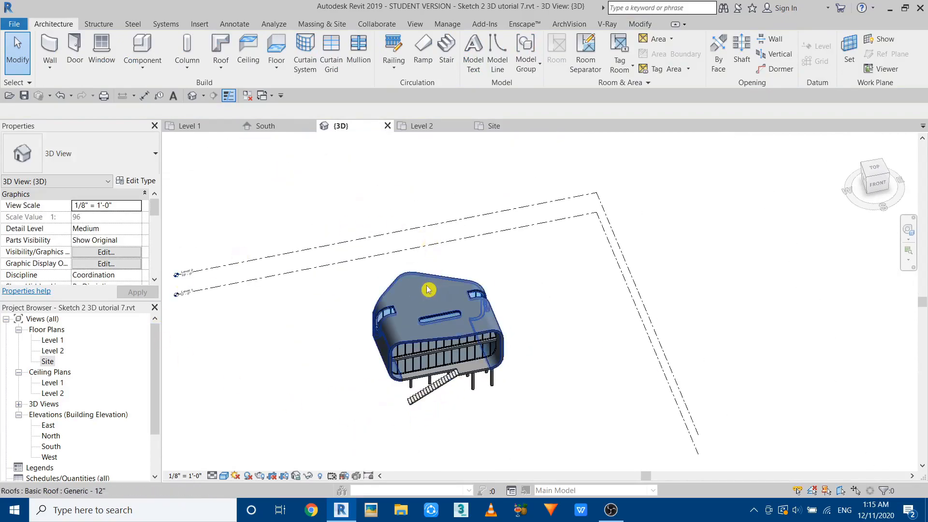
middle_click_drag(481, 283, 437, 332, "shift")
In the Site plan, start a toposurface and place points at 10' absolute elevation across the area behind the building.
left_click(499, 127)
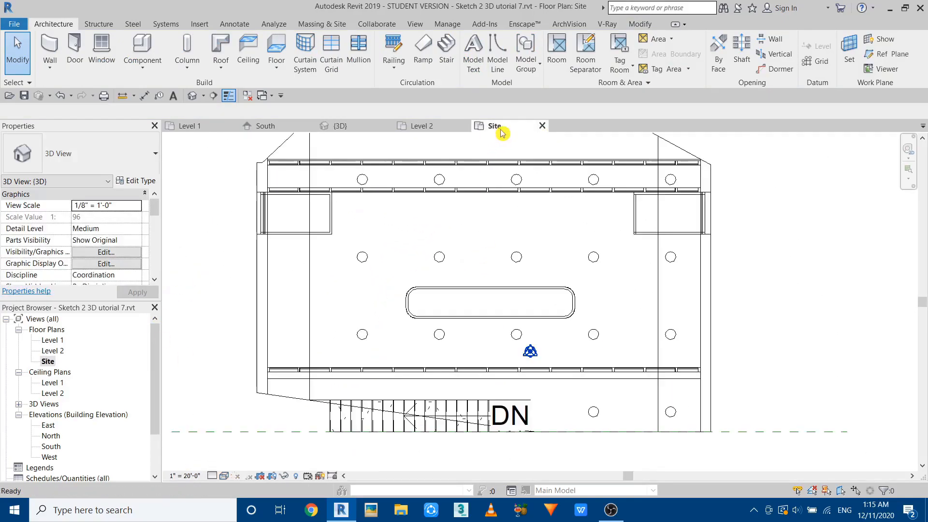
scroll(435, 339, "down", 6)
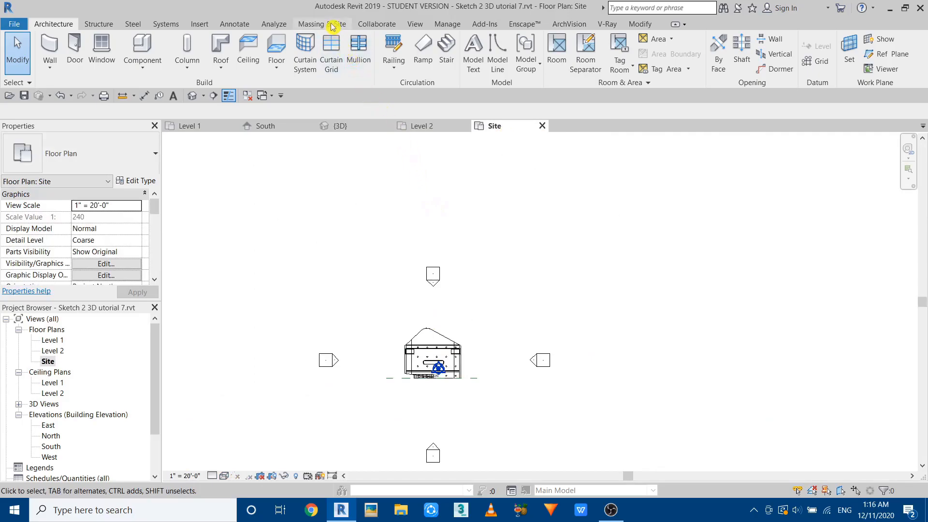
left_click(333, 26)
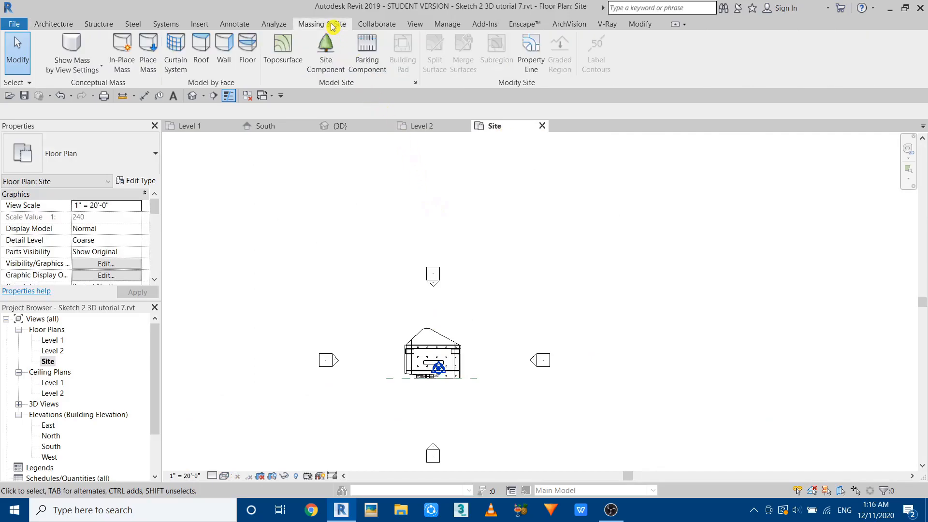
left_click(282, 46)
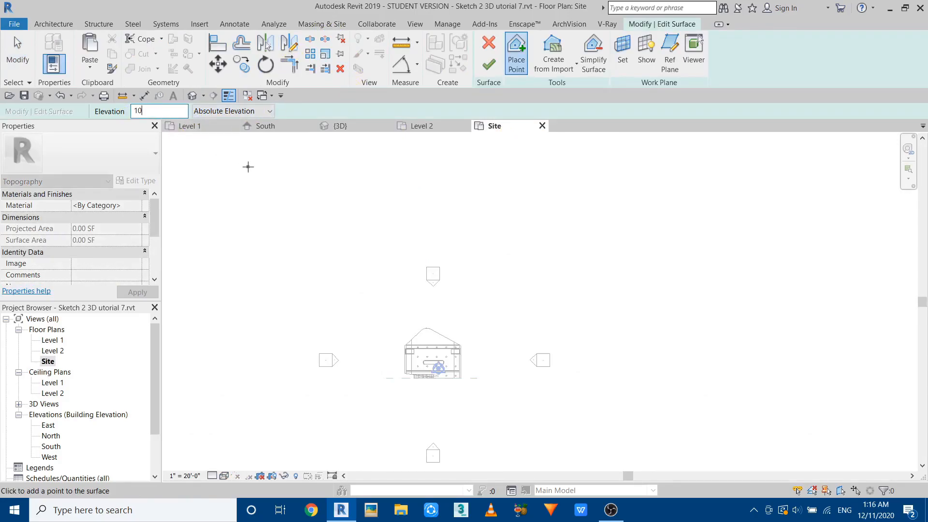
left_click(324, 261)
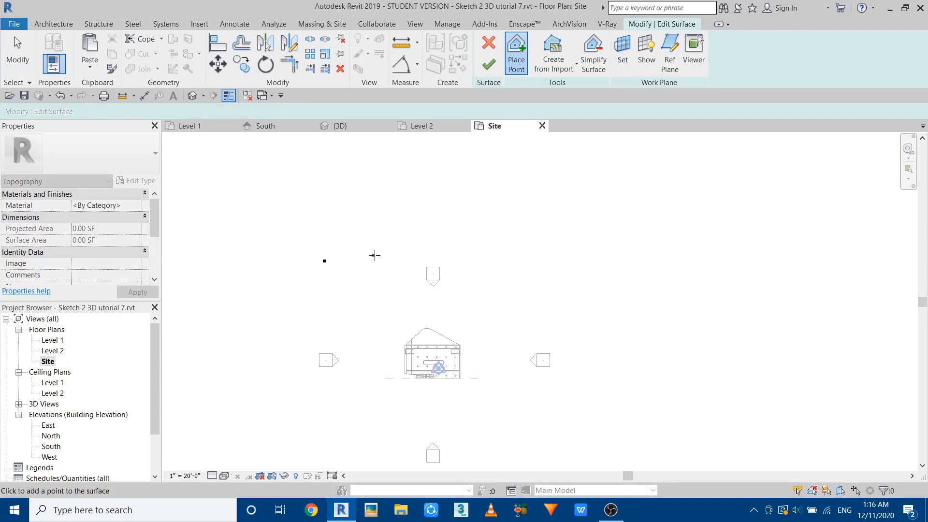
left_click(543, 264)
left_click(611, 301)
left_click(580, 314)
left_click(402, 298)
left_click(358, 299)
left_click(323, 298)
left_click(324, 333)
Add a row of 10' elevation points from left to right along the building's back edge.
scroll(347, 333, "up", 4)
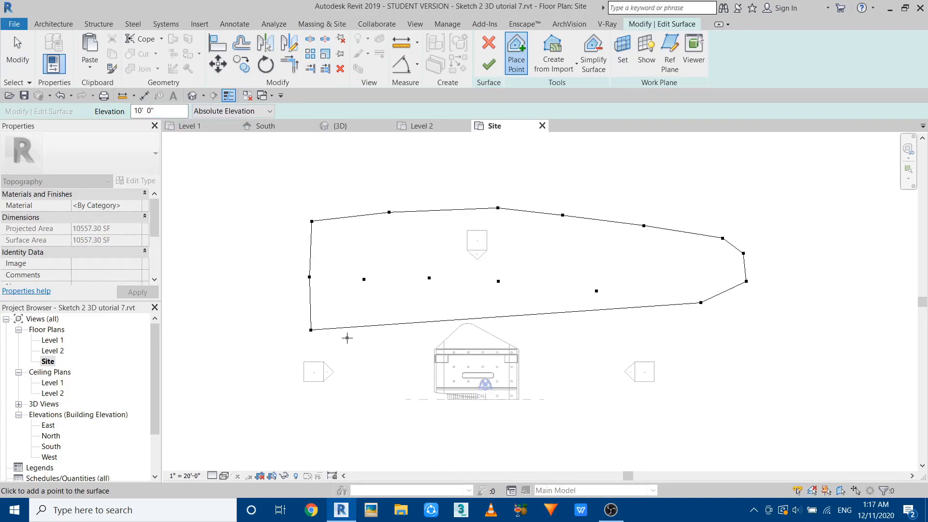
left_click(347, 338)
left_click(418, 339)
left_click(499, 340)
left_click(535, 343)
left_click(571, 347)
left_click(634, 343)
left_click(714, 338)
left_click(747, 336)
left_click(791, 332)
left_click(803, 333)
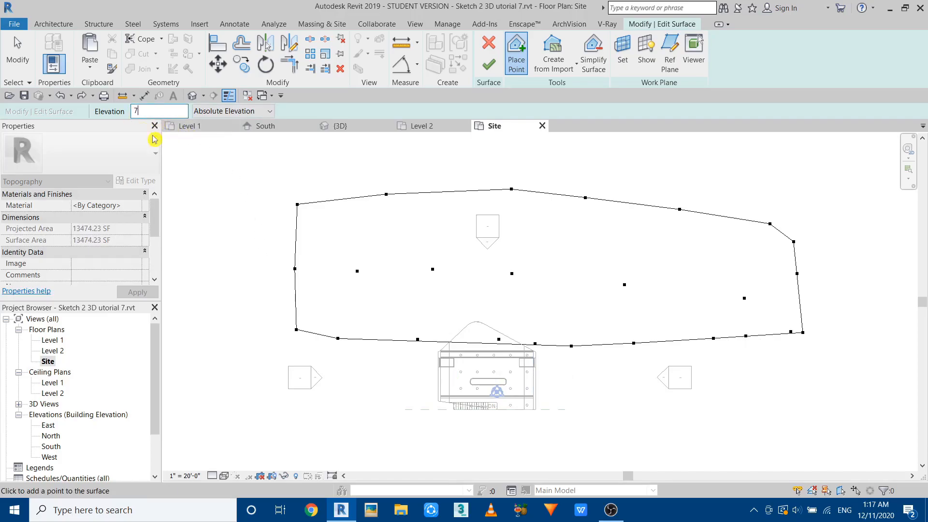
Set the point elevation to 7' and place a row of points across the back part of the building.
left_click(742, 356)
left_click(803, 349)
left_click(622, 354)
left_click(562, 371)
left_click(417, 366)
left_click(338, 352)
left_click(306, 358)
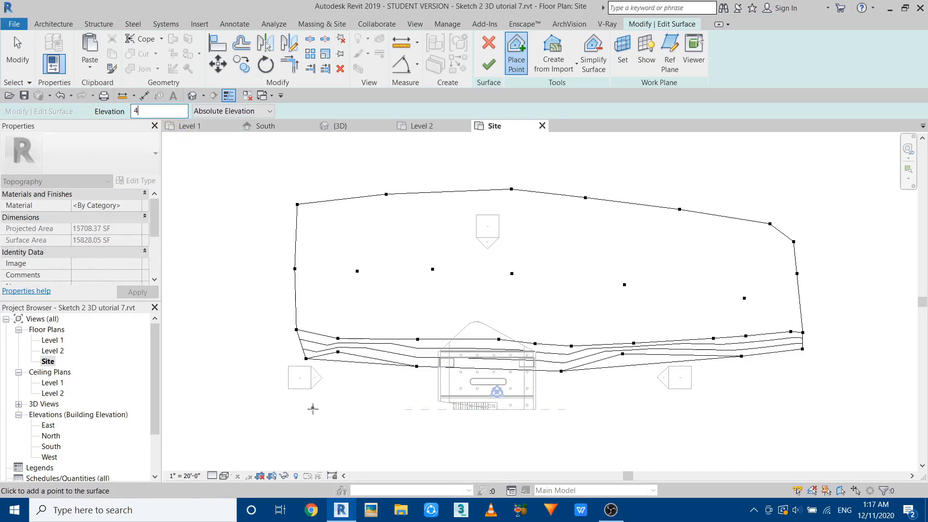
Set the point elevation to 4' and place a row of points across the front part of the building.
left_click(305, 388)
left_click(412, 396)
left_click(474, 396)
left_click(543, 394)
left_click(583, 393)
left_click(652, 402)
left_click(720, 405)
left_click(789, 397)
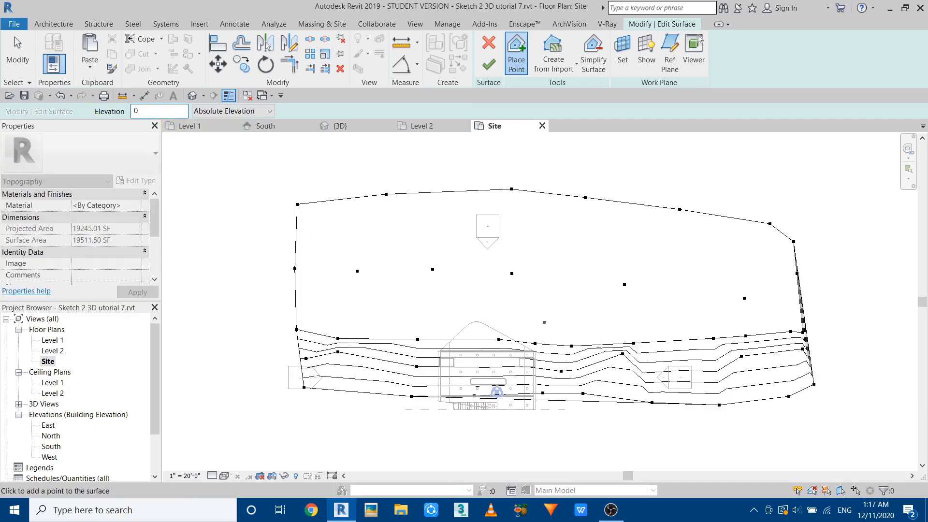
Set the point elevation to 0 and place a row of points just in front of the stair.
type("0")
left_click(802, 426)
left_click(739, 433)
left_click(616, 434)
left_click(456, 429)
left_click(402, 429)
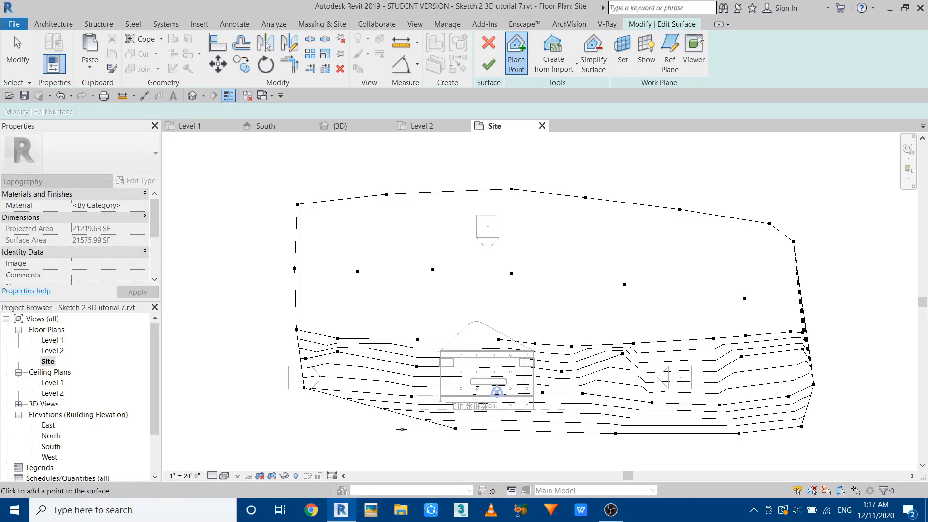
left_click(359, 433)
left_click(303, 430)
Set the point elevation to -4' and place a row of points in front of the 0 elevation row.
scroll(300, 305, "down", 2)
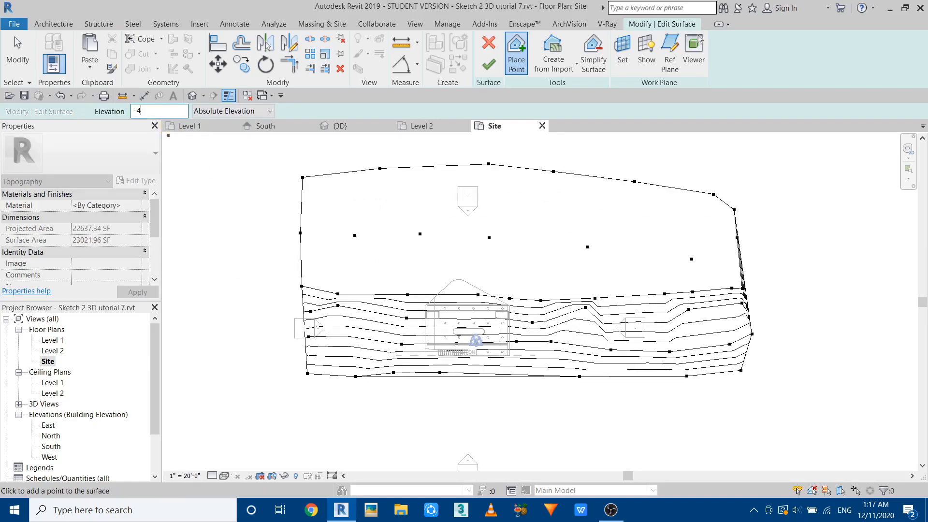
left_click(302, 395)
left_click(313, 412)
left_click(391, 415)
left_click(472, 410)
left_click(555, 416)
left_click(675, 406)
left_click(714, 430)
left_click(743, 428)
left_click(773, 409)
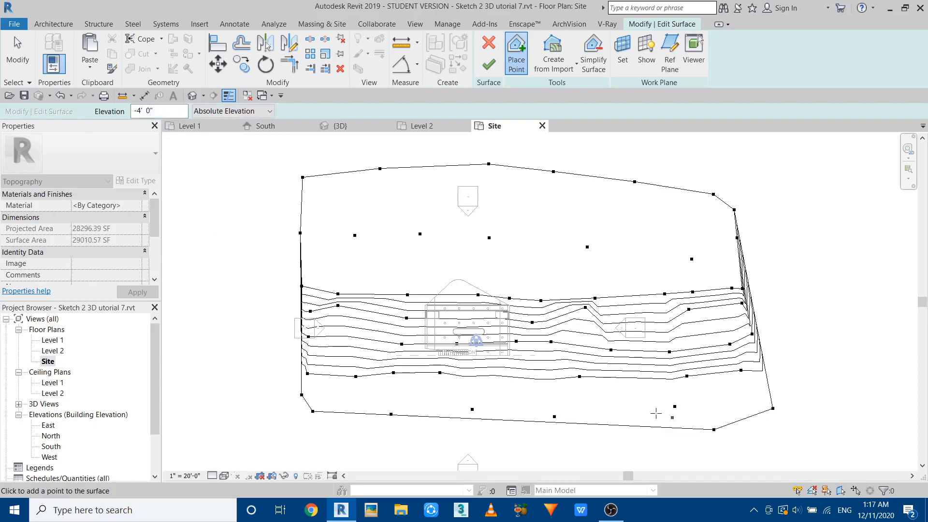
Enter a negative elevation and place the frontmost row of surface points around the South elevation marker.
middle_click_drag(667, 416, 637, 354)
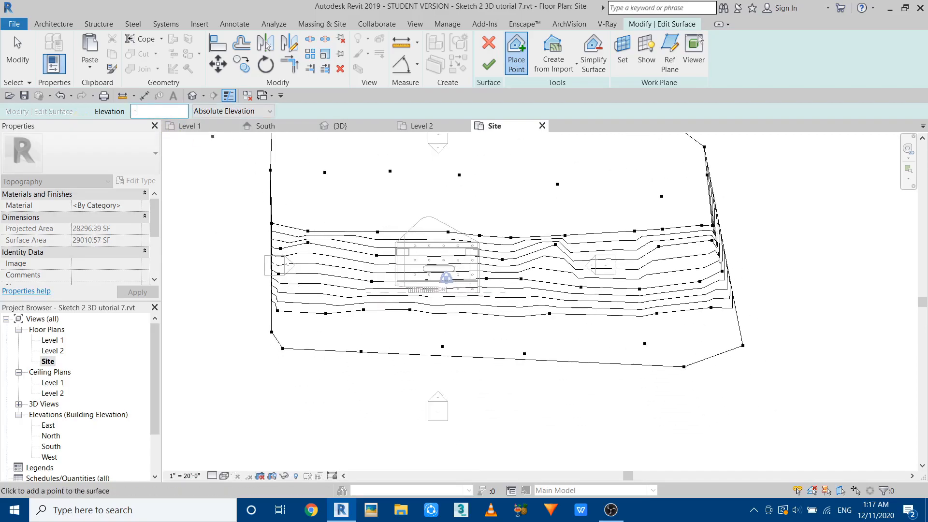
left_click(708, 383)
left_click(563, 398)
left_click(524, 403)
left_click(441, 409)
left_click(370, 410)
left_click(330, 410)
left_click(292, 411)
left_click(257, 402)
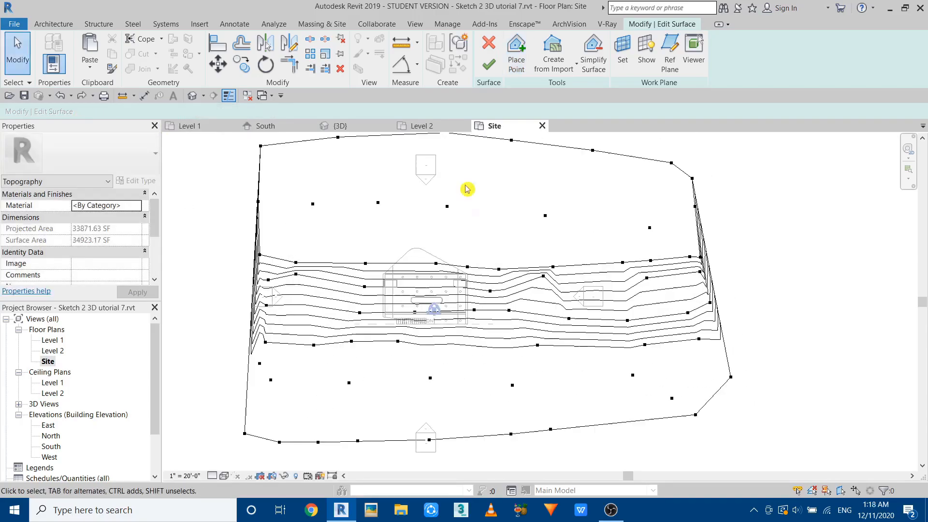
Finish the toposurface and check the building on the sloping terrain in the 3D view.
left_click(488, 67)
left_click(340, 126)
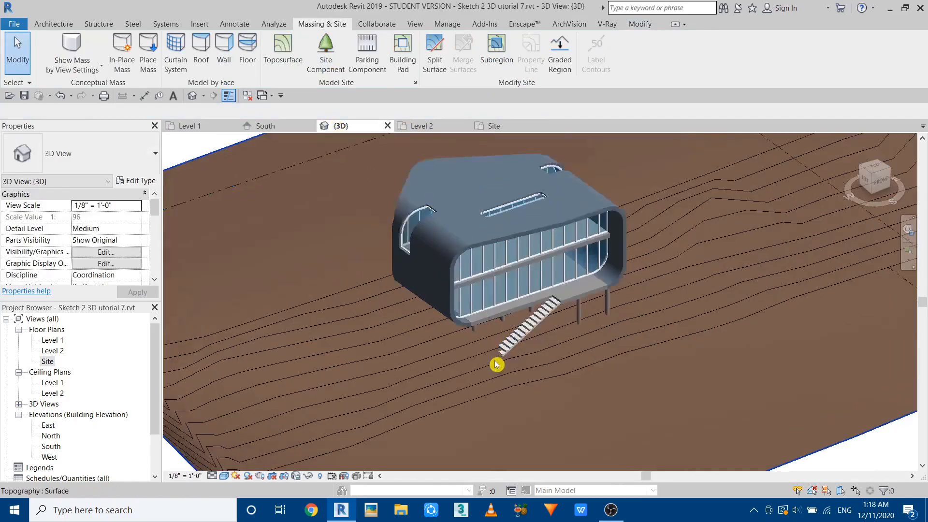
scroll(497, 365, "up", 2)
middle_click_drag(451, 365, 517, 339, "shift")
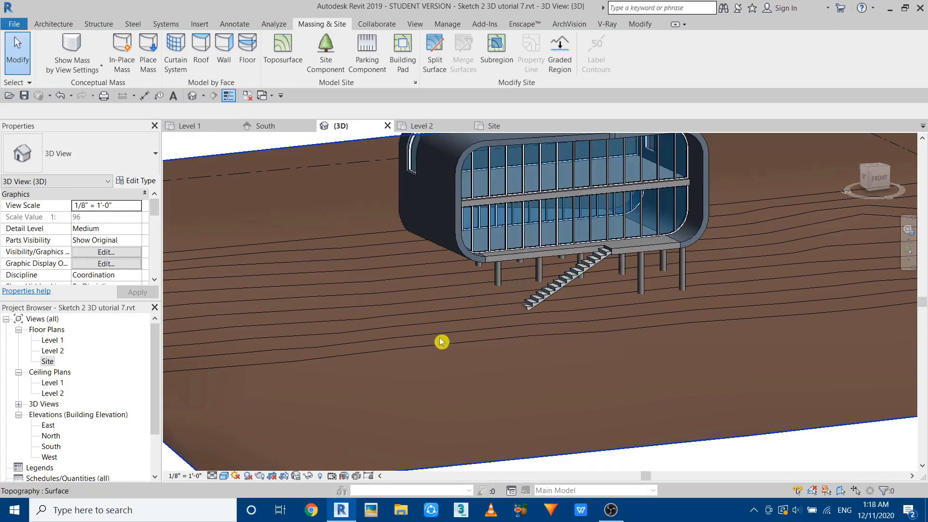
Edit the toposurface, set the two interior points around the foot of the front stair to elevation 0, and finish the surface.
left_click(333, 228)
left_click(485, 70)
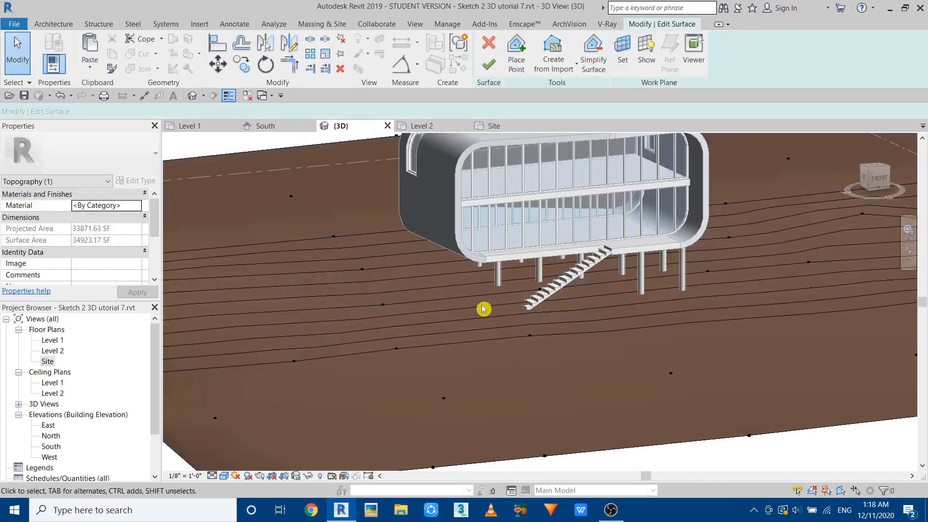
scroll(479, 309, "up", 3)
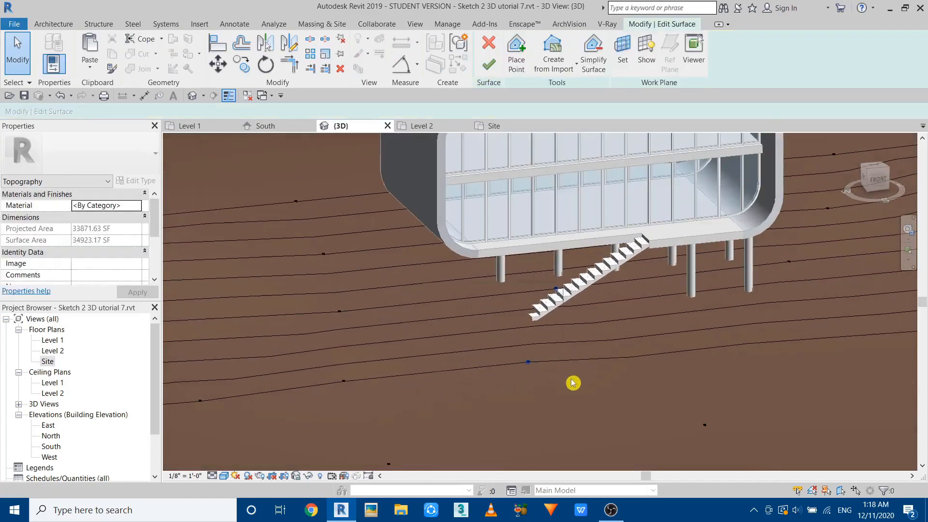
left_click_drag(600, 411, 464, 271)
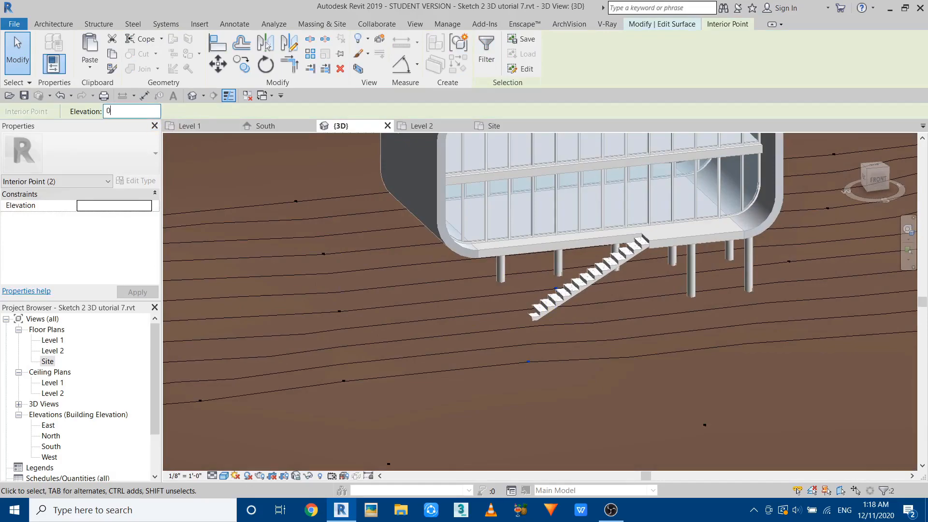
scroll(523, 340, "down", 1)
middle_click_drag(528, 344, 545, 317, "shift")
scroll(508, 342, "up", 2)
scroll(508, 346, "up", 2)
scroll(456, 338, "down", 5)
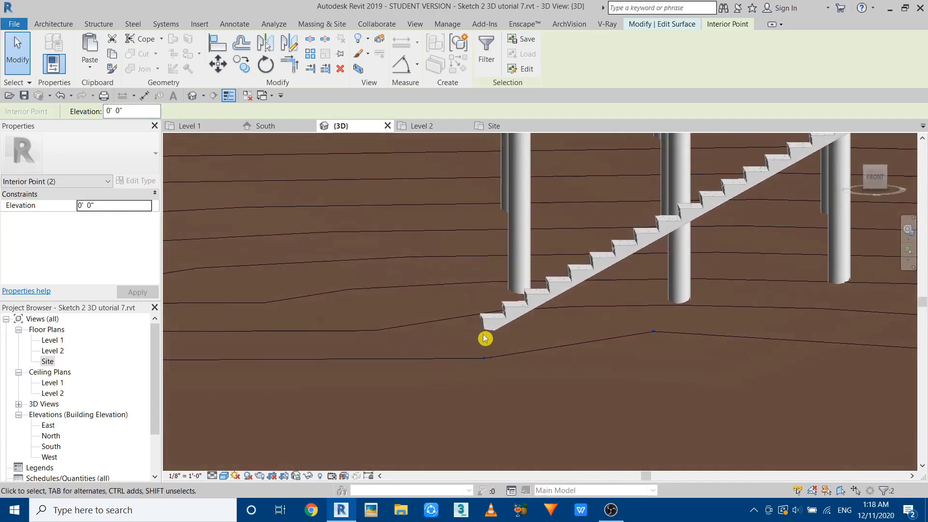
key("Escape")
left_click(488, 71)
Examine the building, front stair and surrounding sloping terrain from several angles in the 3D view.
middle_click_drag(421, 336, 350, 403, "shift")
middle_click_drag(551, 359, 404, 301, "shift")
scroll(456, 295, "up", 3)
scroll(457, 295, "down", 3)
scroll(508, 367, "up", 6)
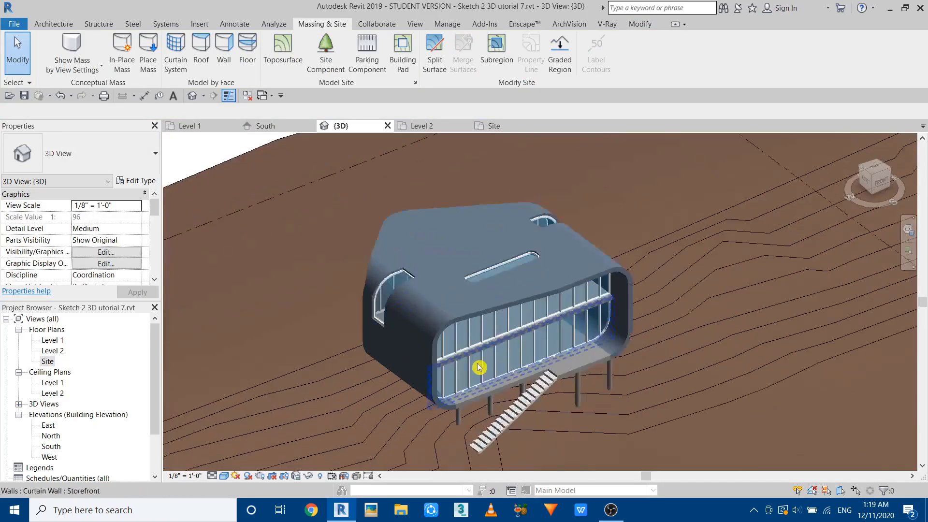
scroll(442, 251, "down", 3)
scroll(443, 254, "down", 3)
middle_click_drag(443, 255, 566, 421, "shift")
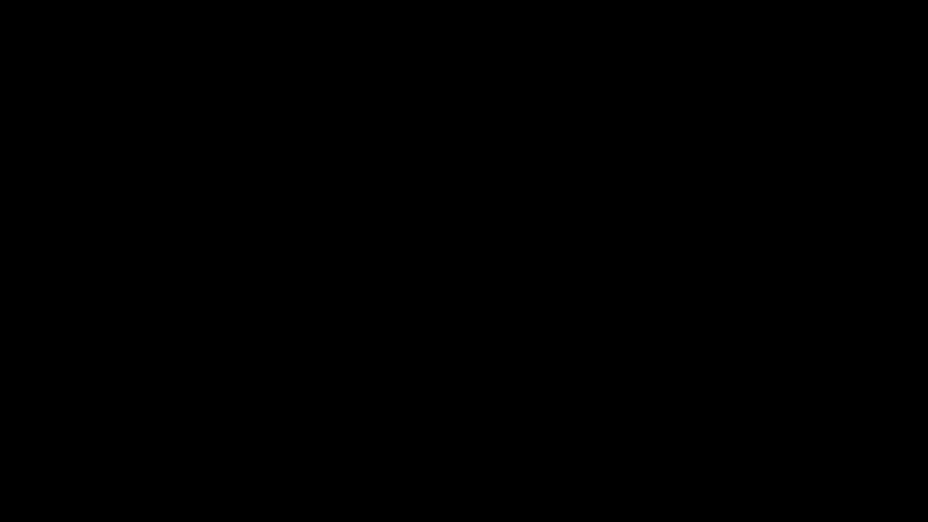